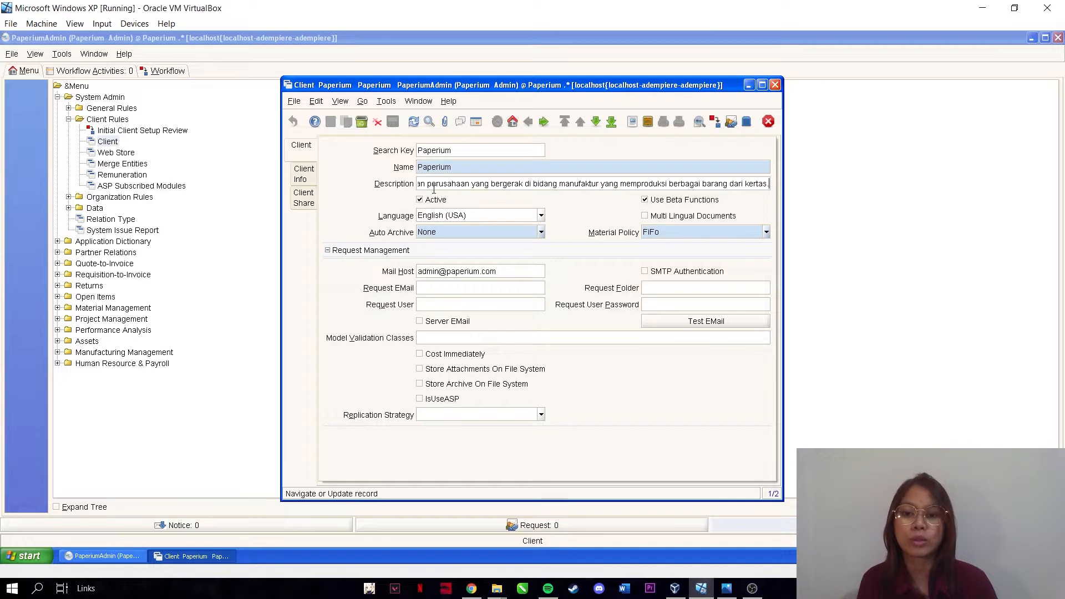
# - Read the Paperium client's long description, then bring up Screenshot (110).png of its initial setup form
pyautogui.moveTo(426, 183)
pyautogui.mouseDown()
pyautogui.moveTo(397, 189)
pyautogui.moveTo(409, 187)
pyautogui.mouseUp()
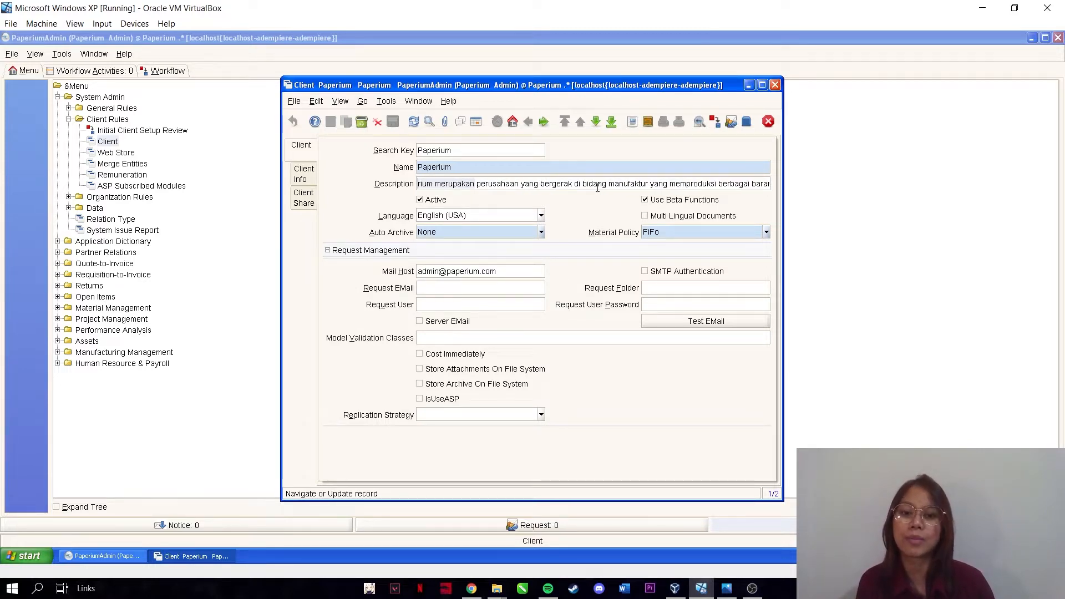
pyautogui.moveTo(615, 184); pyautogui.dragTo(773, 181)
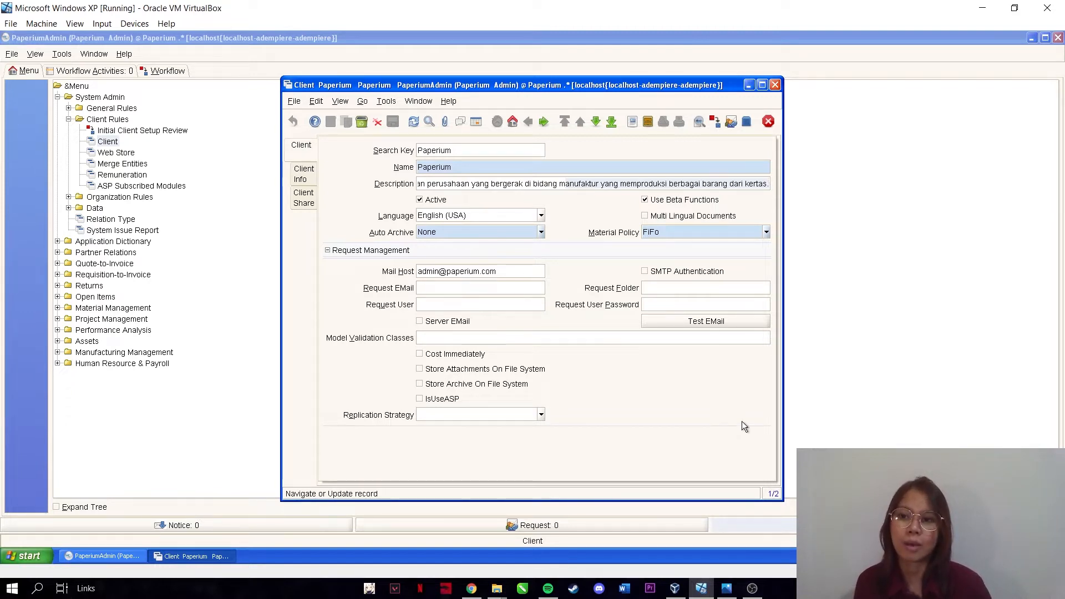
pyautogui.click(726, 587)
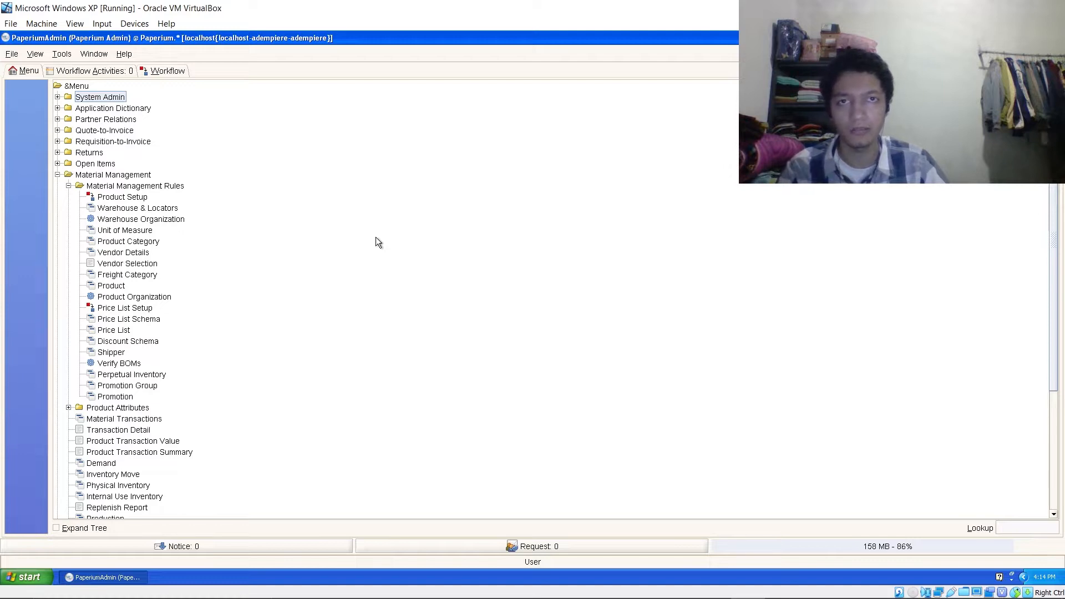
# - Expand the System Admin branch of the ADempiere menu tree
pyautogui.click(57, 98)
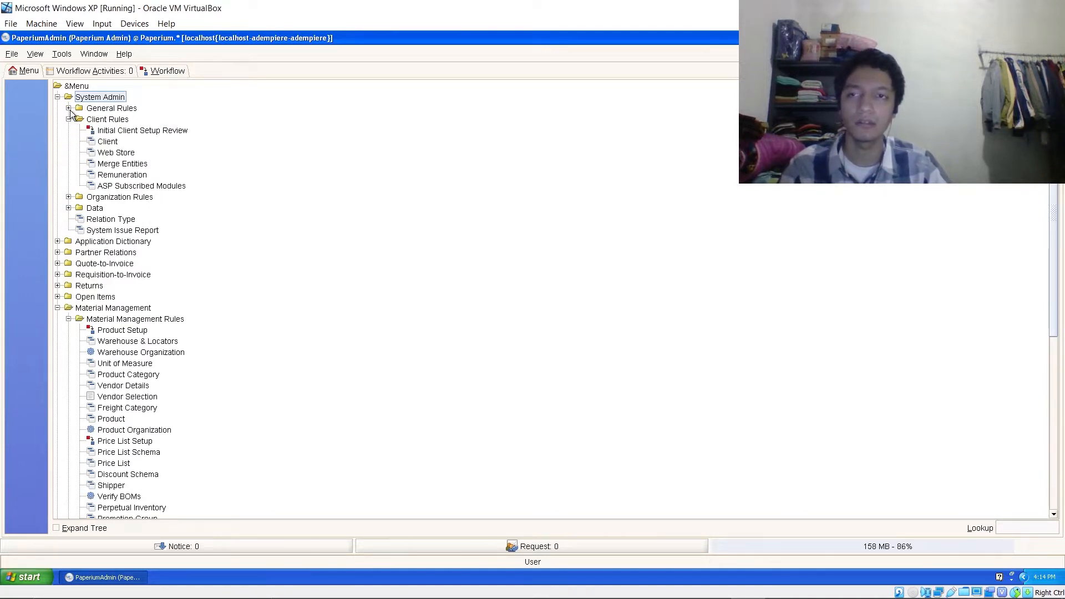
# - Open the User window under General Rules > Security and view the HRD head's assigned role
pyautogui.click(68, 109)
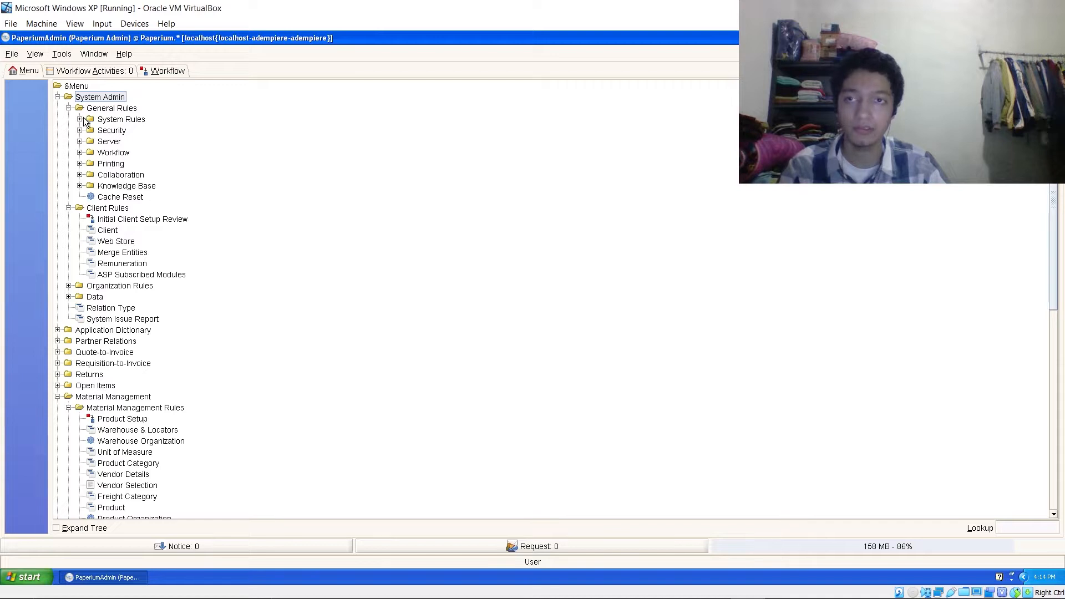
pyautogui.click(80, 131)
pyautogui.click(113, 141)
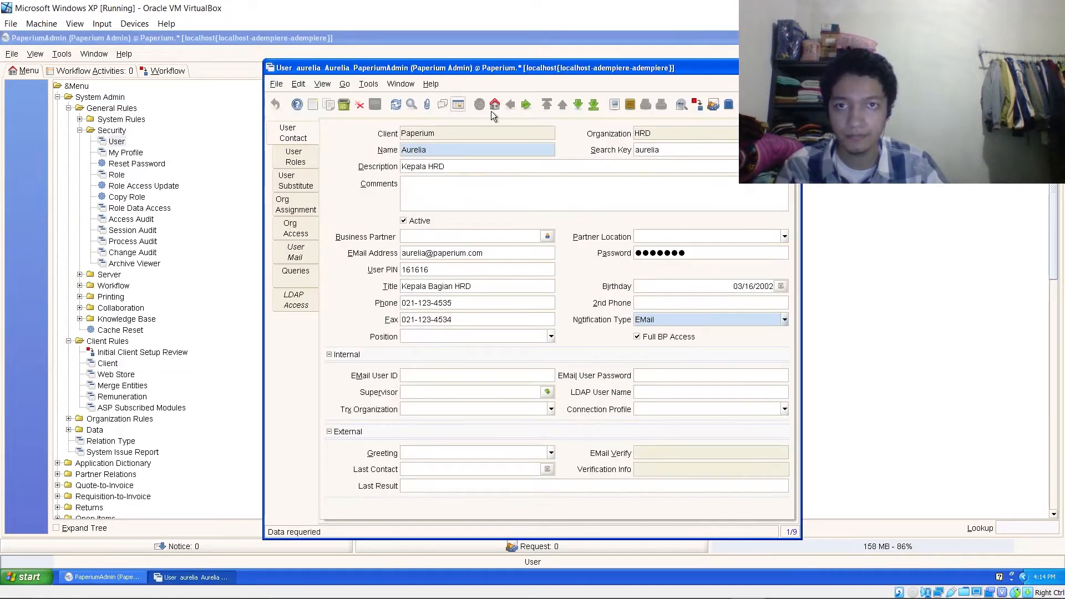
pyautogui.click(458, 104)
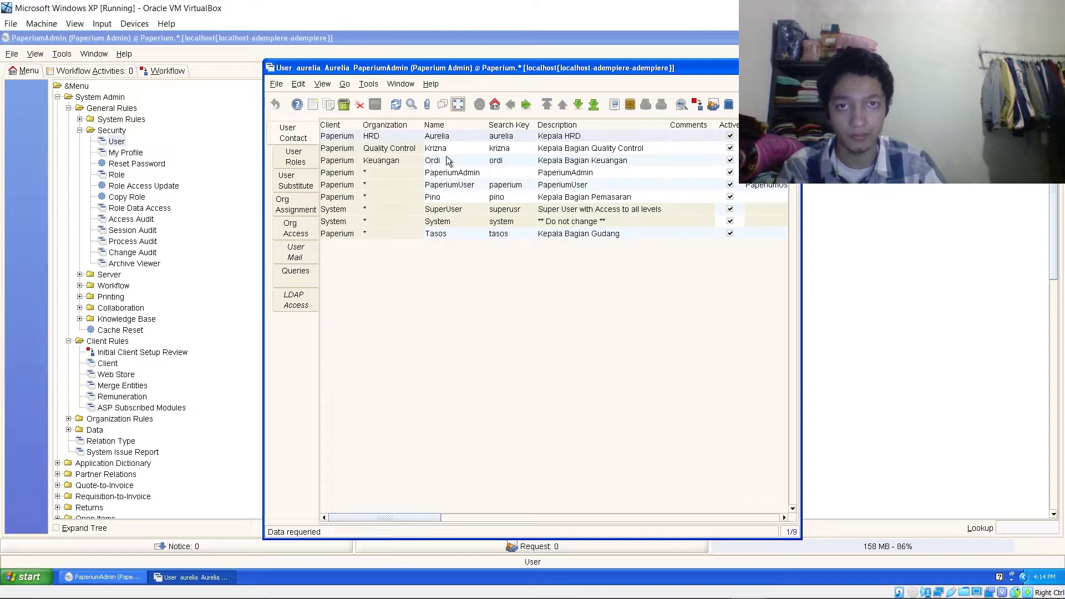
pyautogui.click(459, 105)
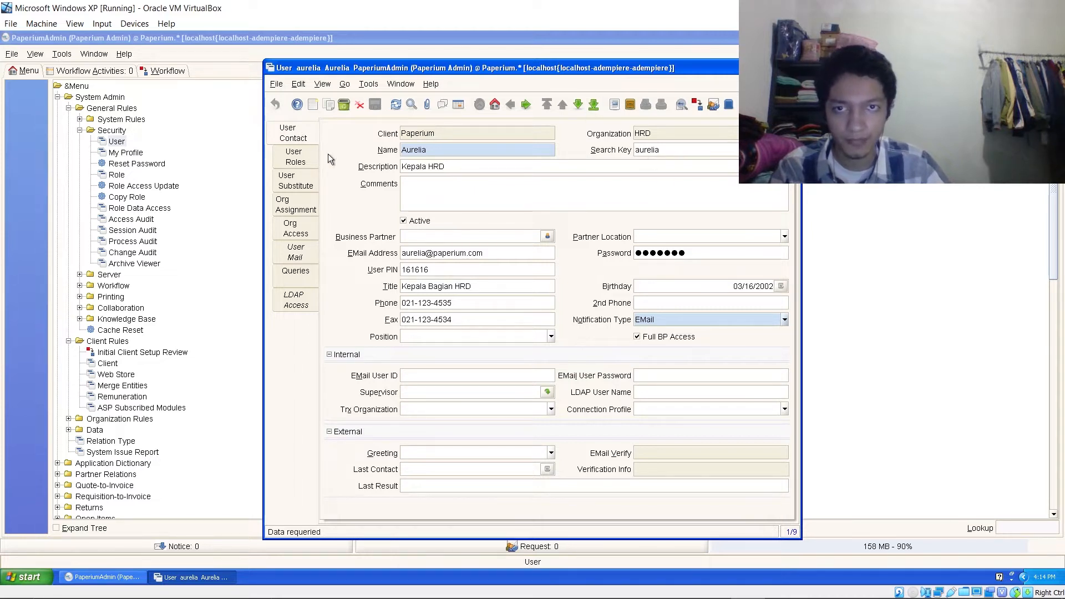
pyautogui.click(304, 161)
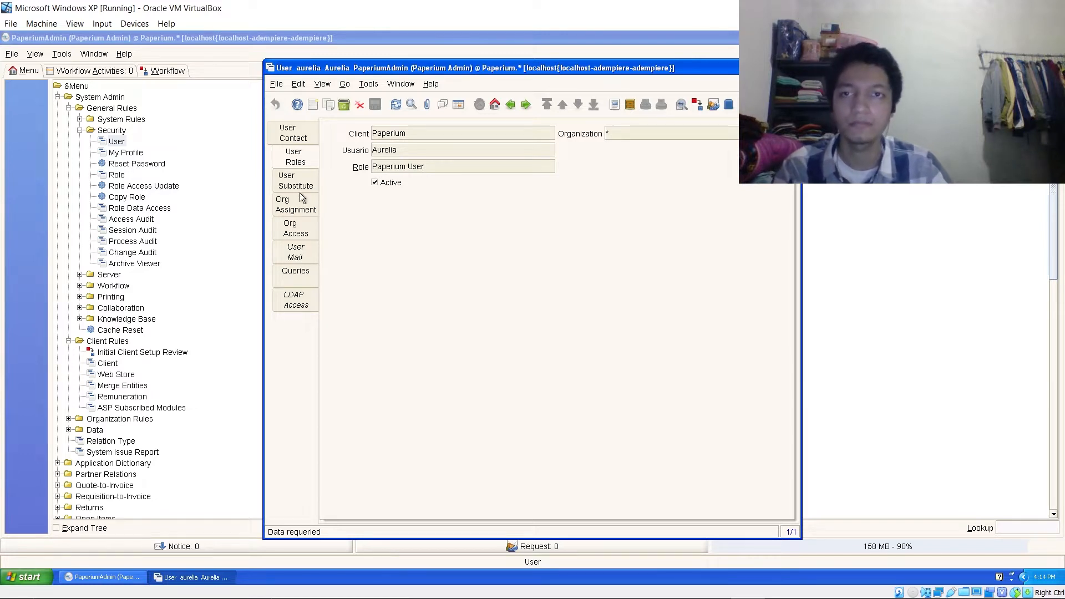
# - Review the HRD head's organization assignment and organization access
pyautogui.click(295, 205)
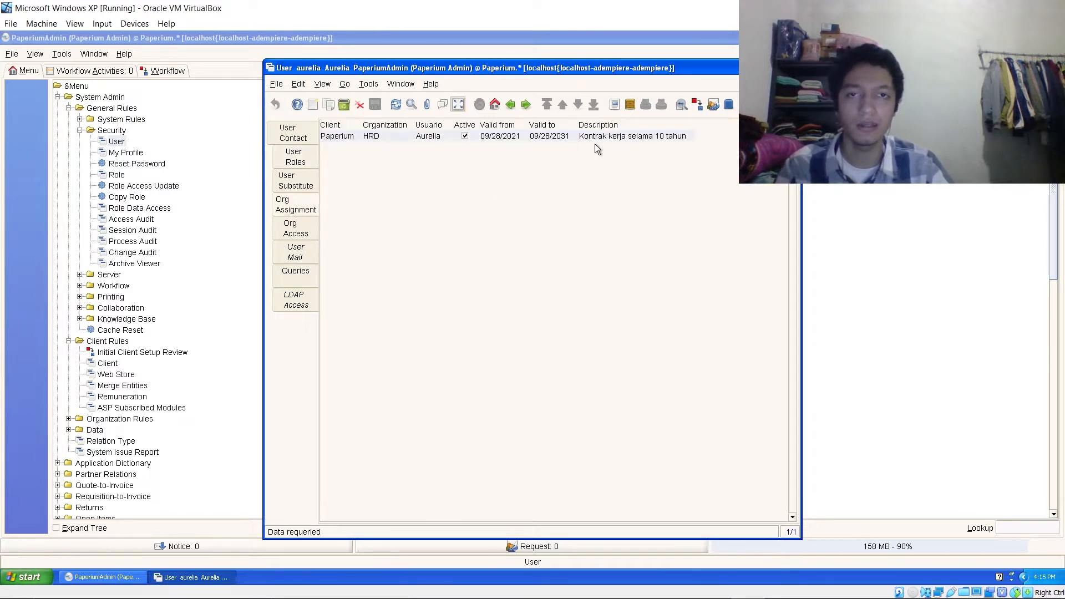
pyautogui.click(458, 104)
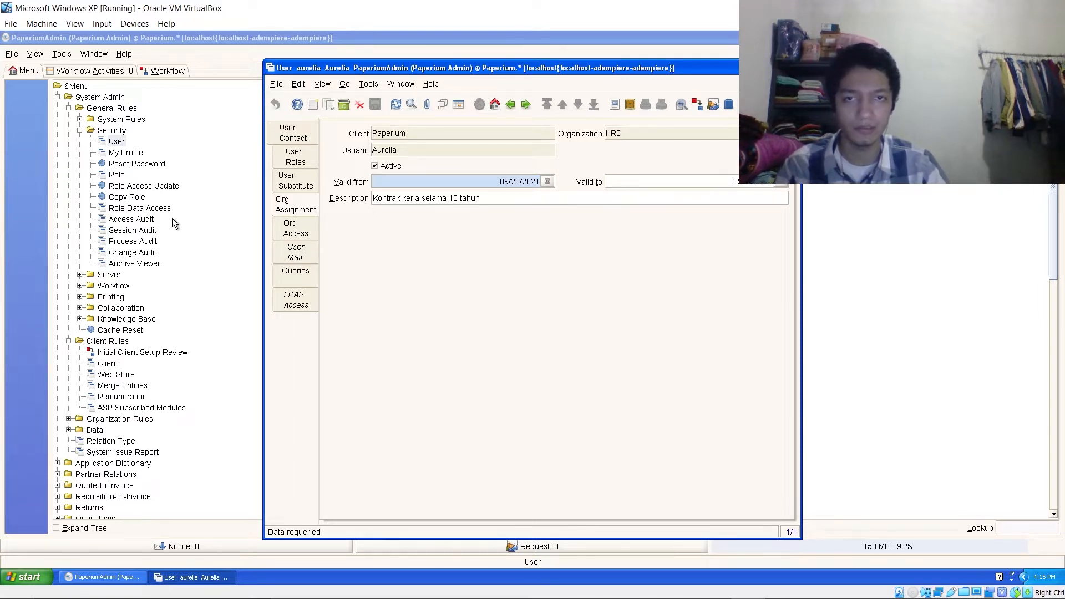
pyautogui.click(313, 236)
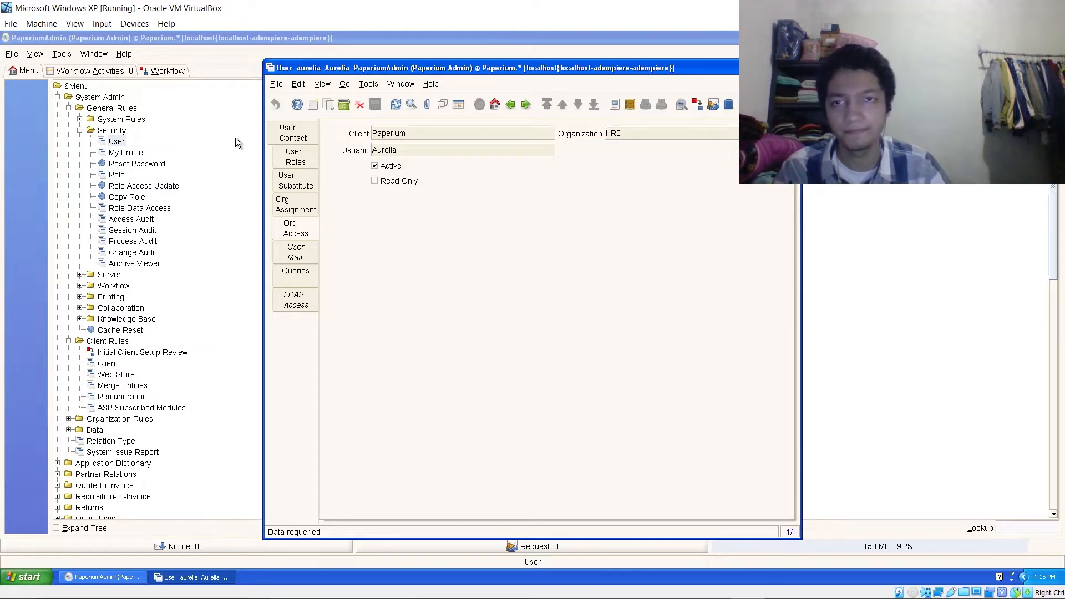
# - Pick the Quality Control head's user from the list and show it as a form
pyautogui.click(277, 136)
pyautogui.click(458, 105)
pyautogui.click(455, 149)
pyautogui.click(457, 105)
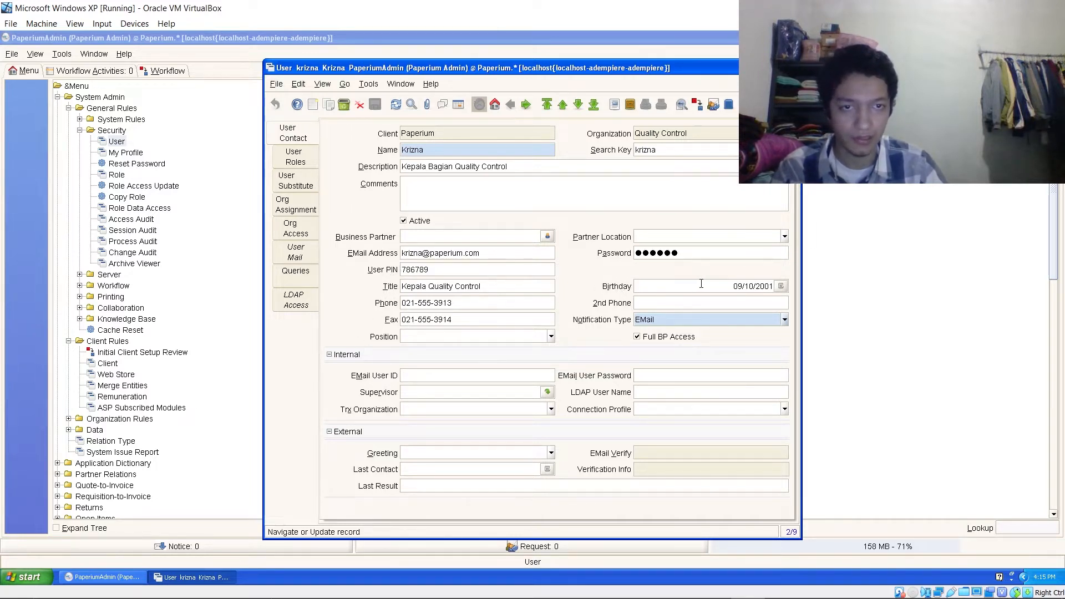
# - Review the Quality Control head's role, organization assignment and access, then list all nine users
pyautogui.click(305, 155)
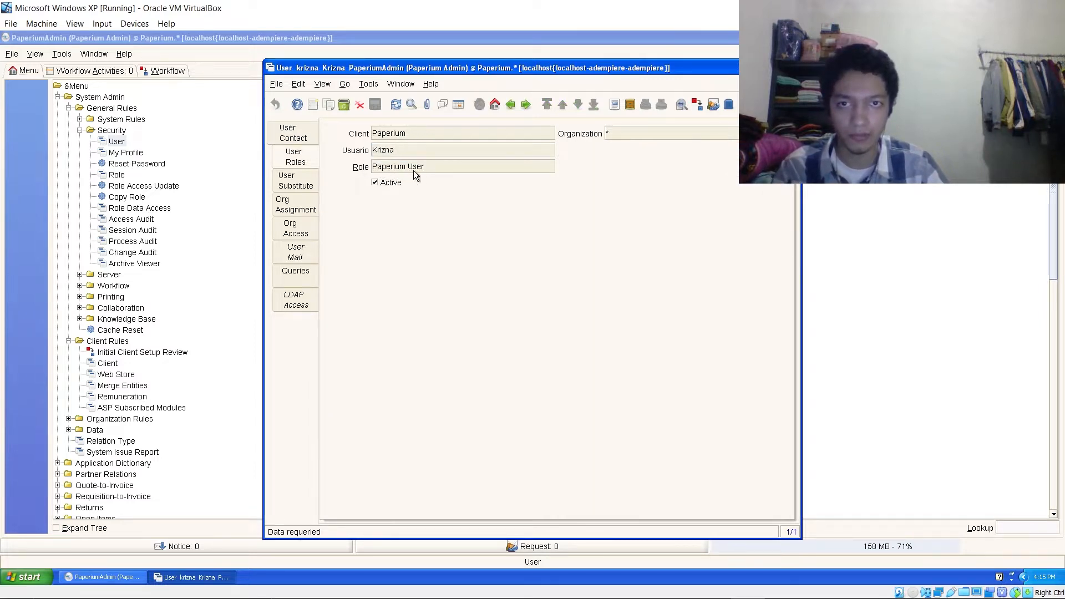
pyautogui.click(306, 212)
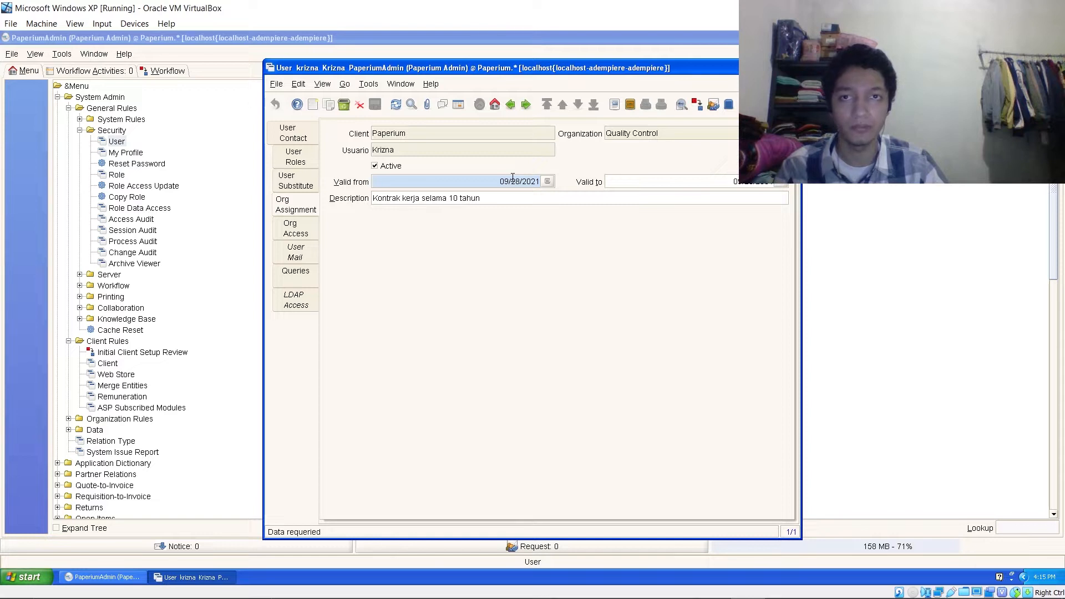
pyautogui.click(307, 222)
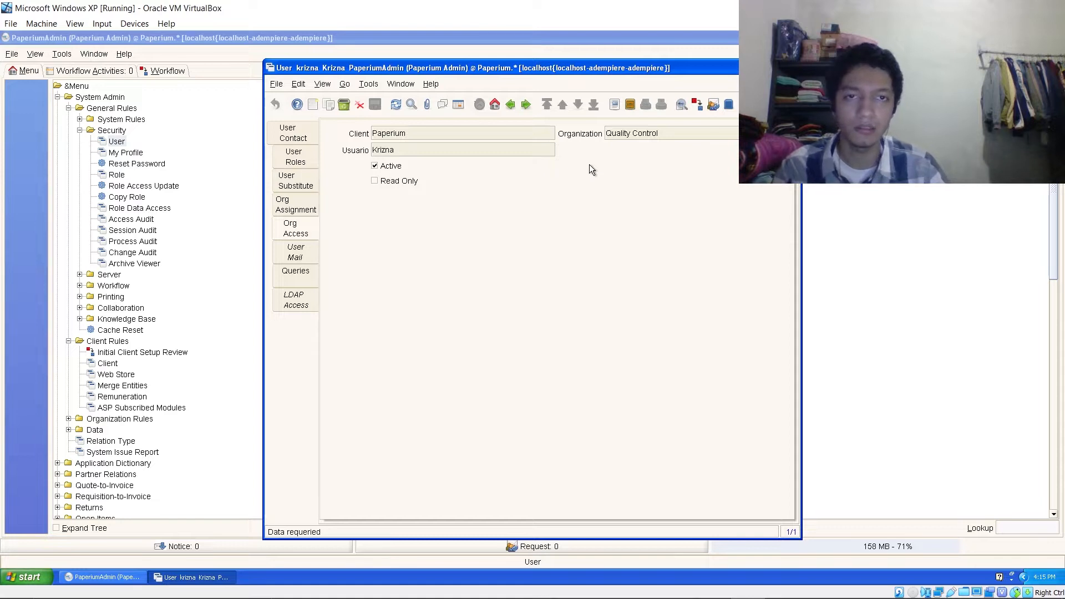
pyautogui.click(313, 138)
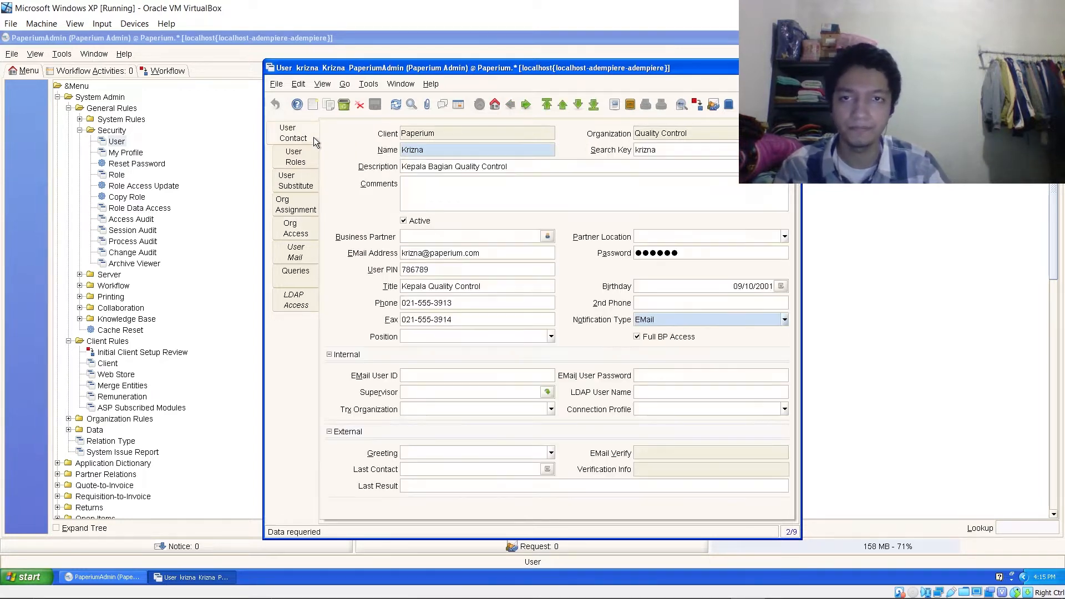
pyautogui.click(459, 105)
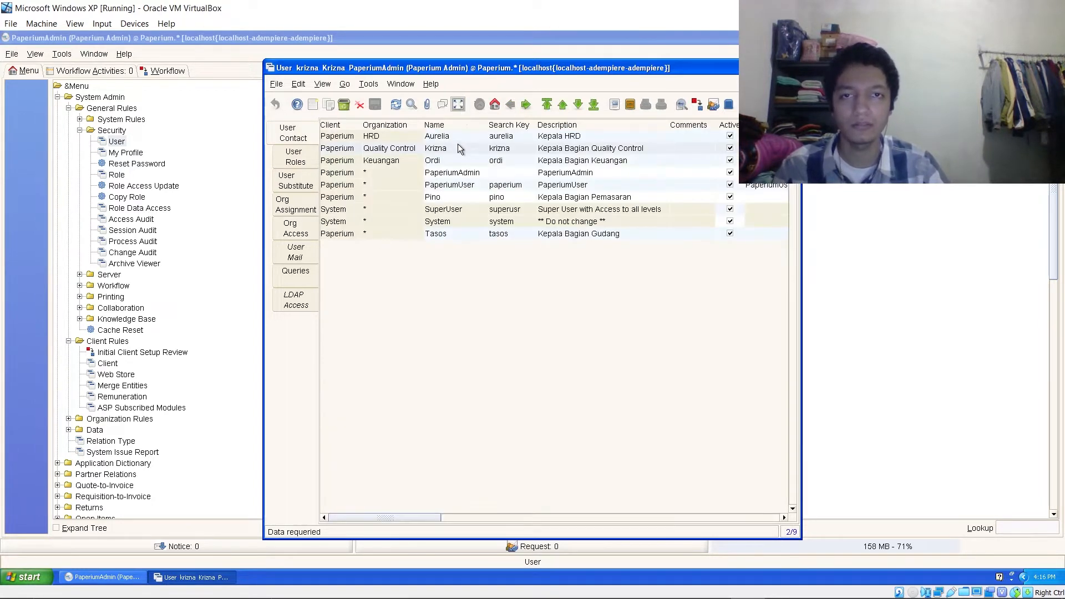
# - Review the Keuangan head's role, organization assignment from 09/28/2021, and organization access
pyautogui.click(452, 161)
pyautogui.click(461, 106)
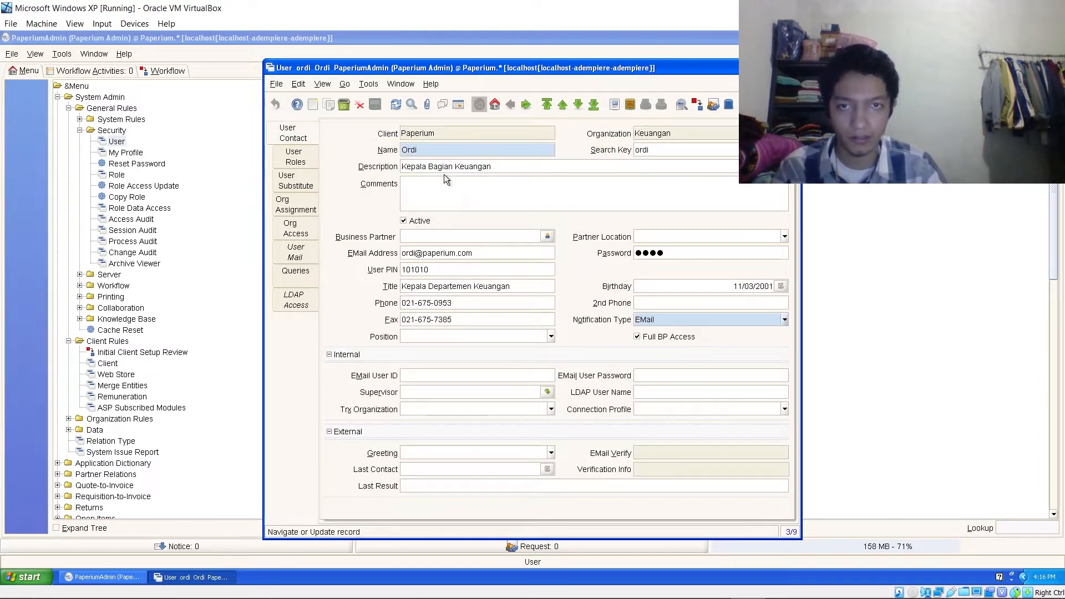
pyautogui.click(317, 159)
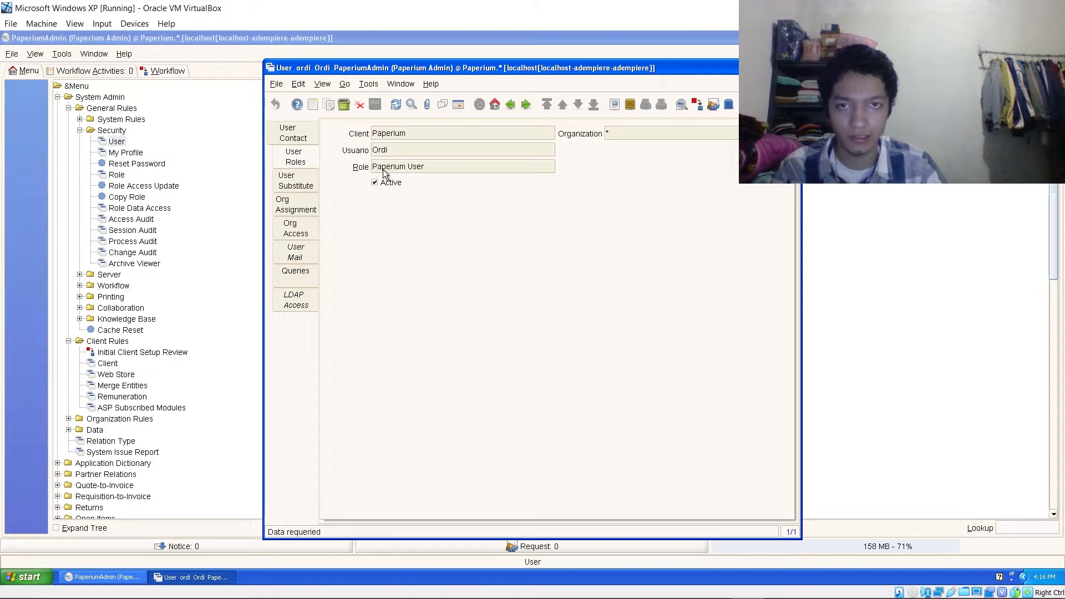
pyautogui.click(311, 202)
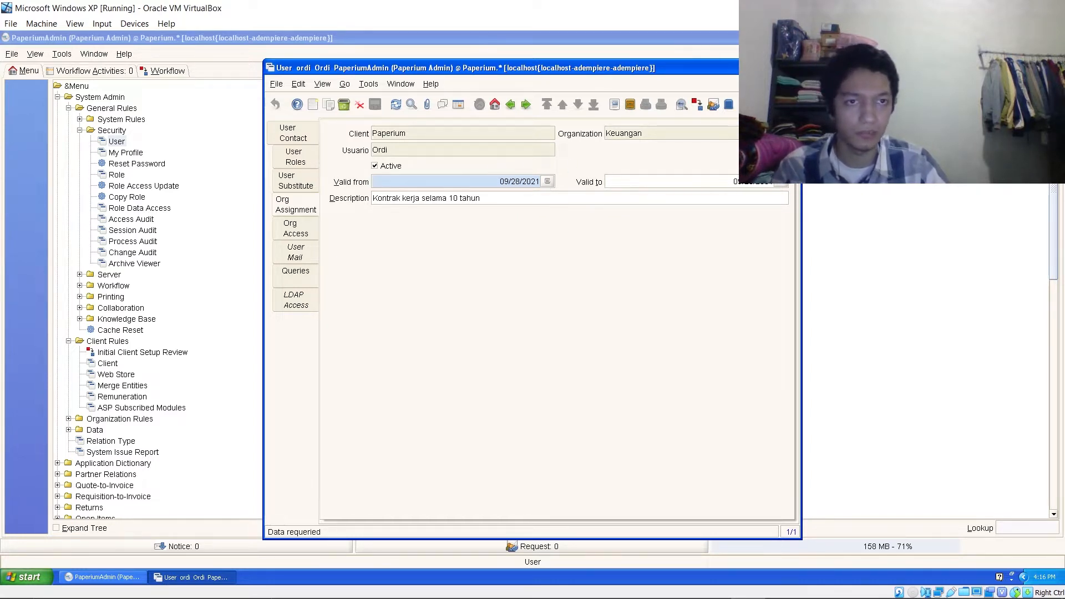
pyautogui.click(309, 226)
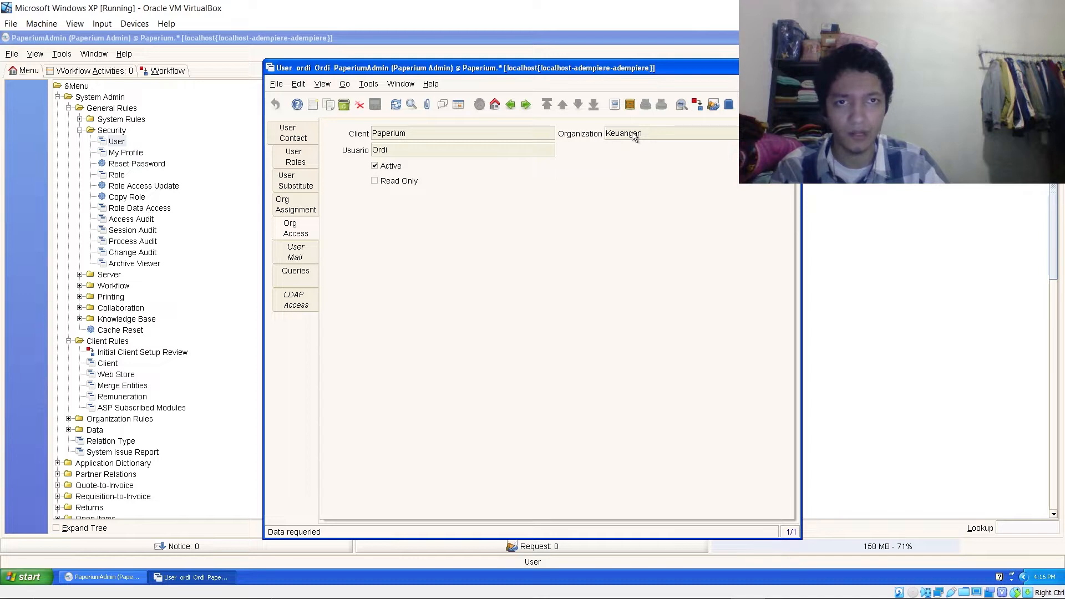
pyautogui.click(309, 133)
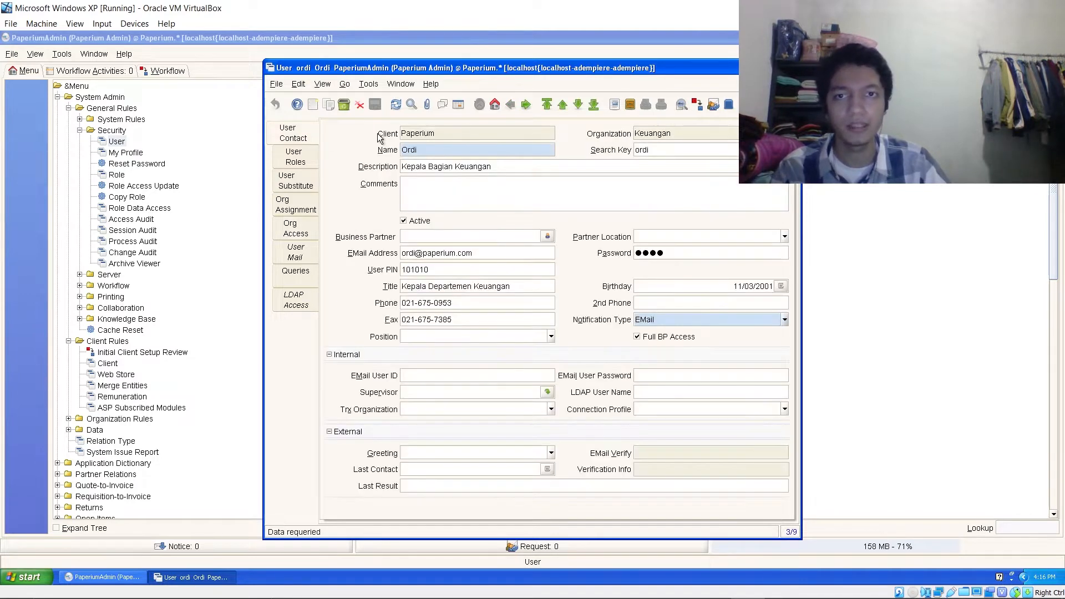
pyautogui.click(461, 108)
# - Review the Pemasaran head's role, 10-year organization assignment from 09/28/2021, and organization access
pyautogui.click(444, 197)
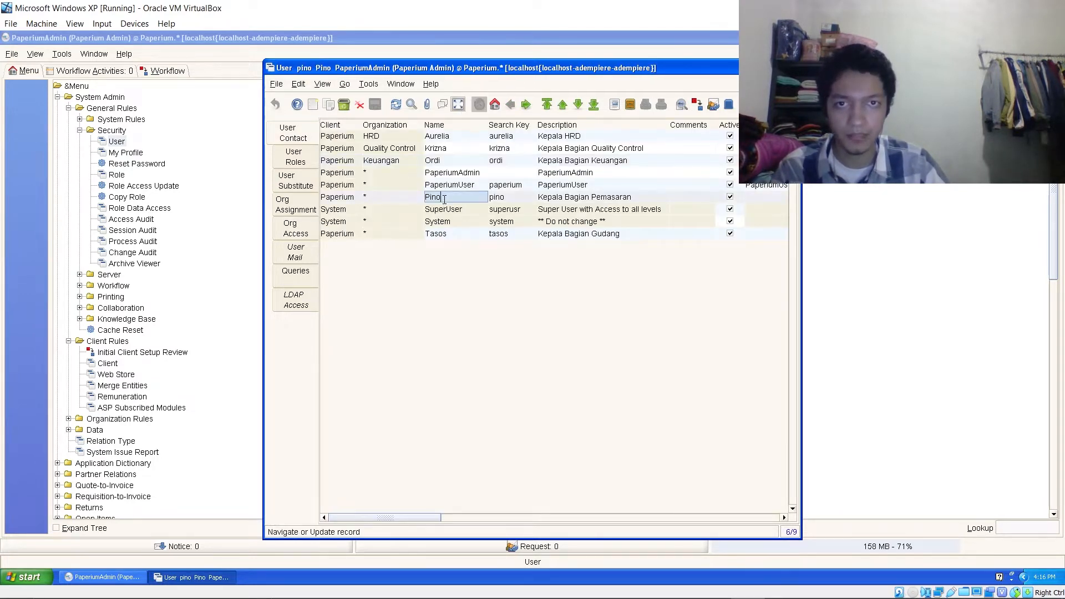
pyautogui.click(464, 109)
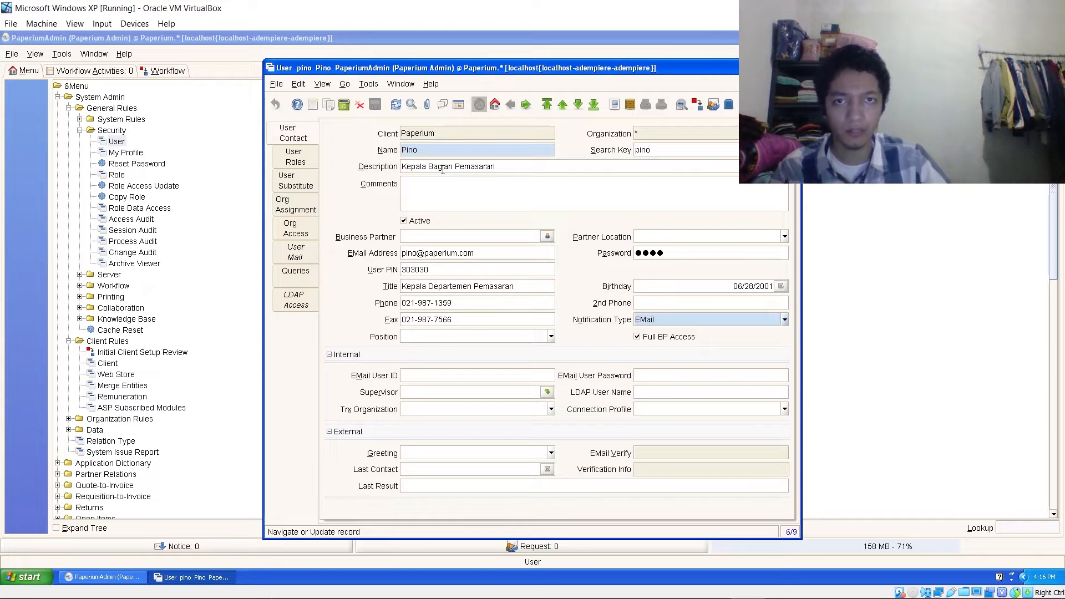
pyautogui.click(296, 161)
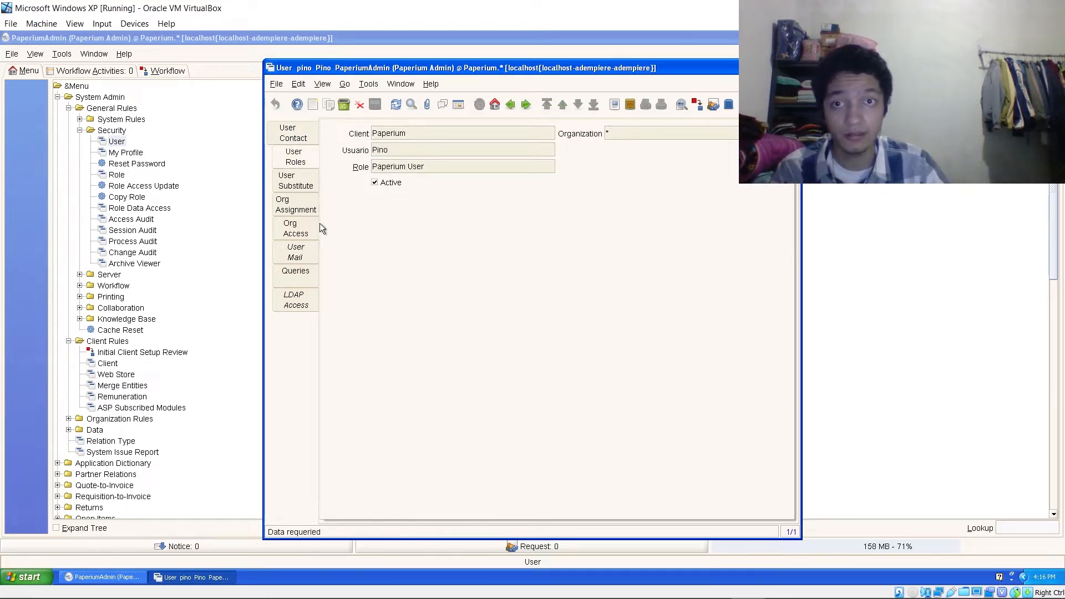
pyautogui.click(309, 209)
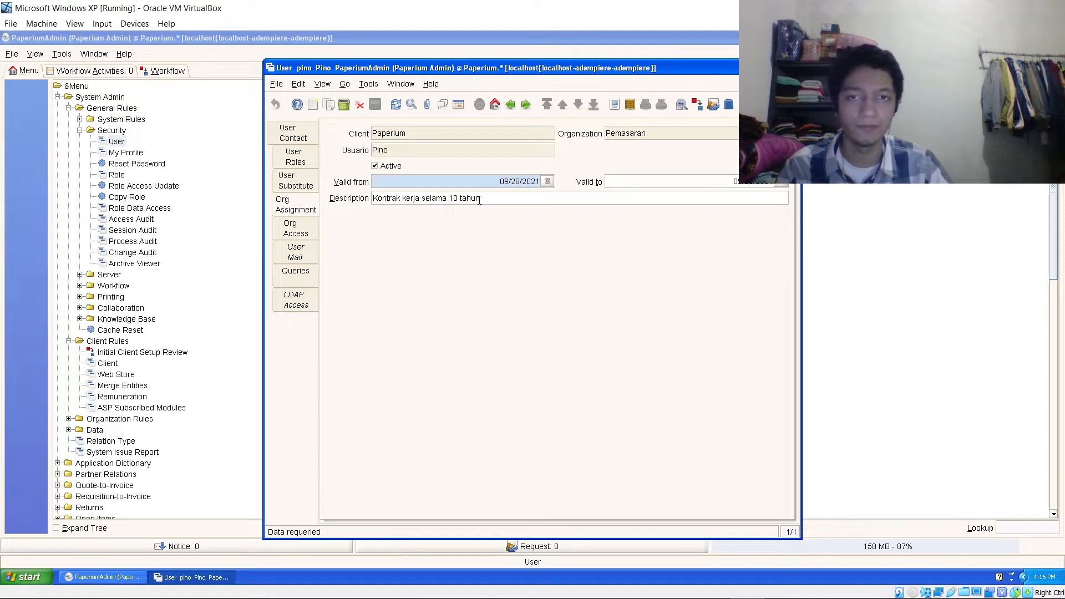
pyautogui.click(308, 232)
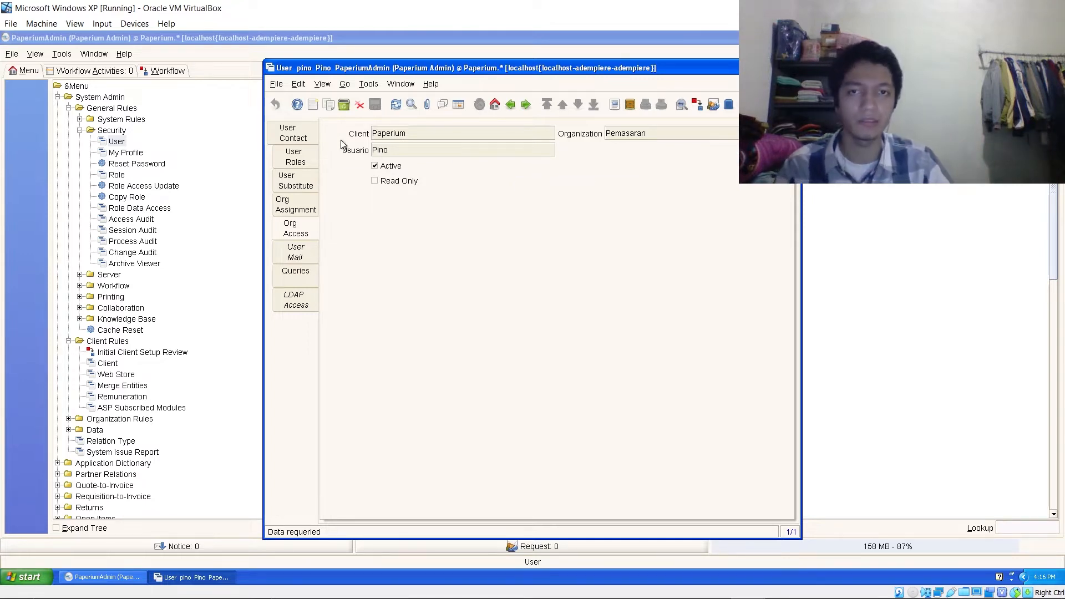
pyautogui.click(311, 135)
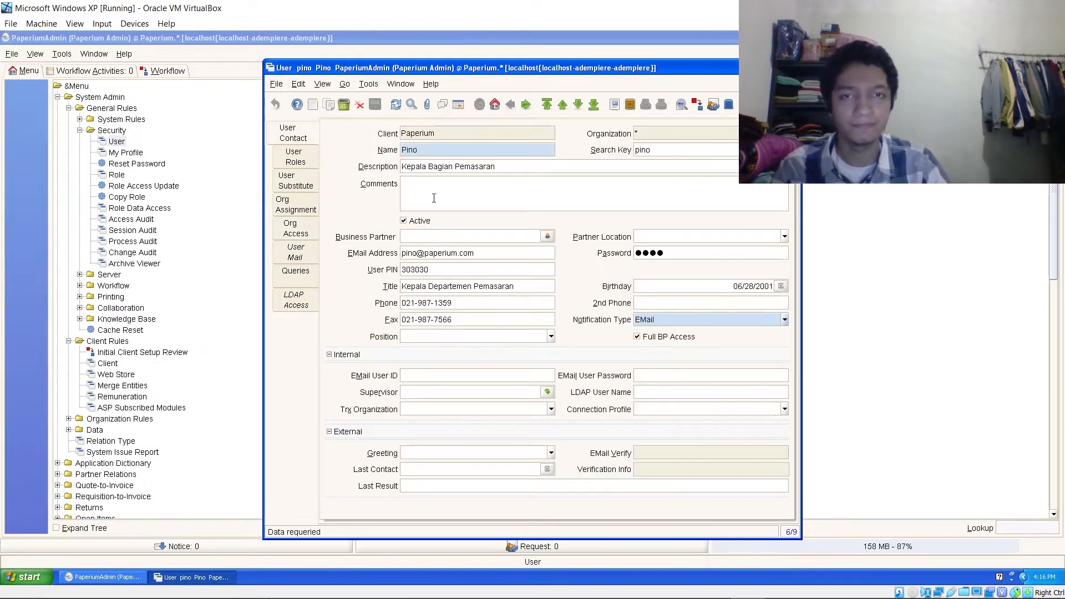
pyautogui.click(456, 105)
# - Review Tasos's roles, organization assignment and organization access, then close the User window
pyautogui.click(436, 233)
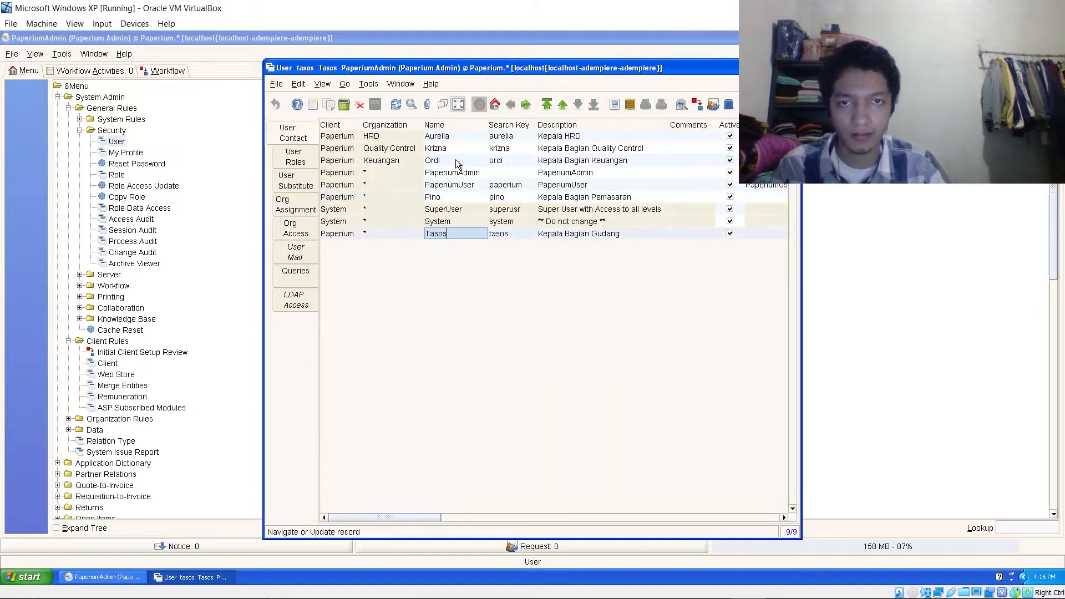
pyautogui.click(460, 105)
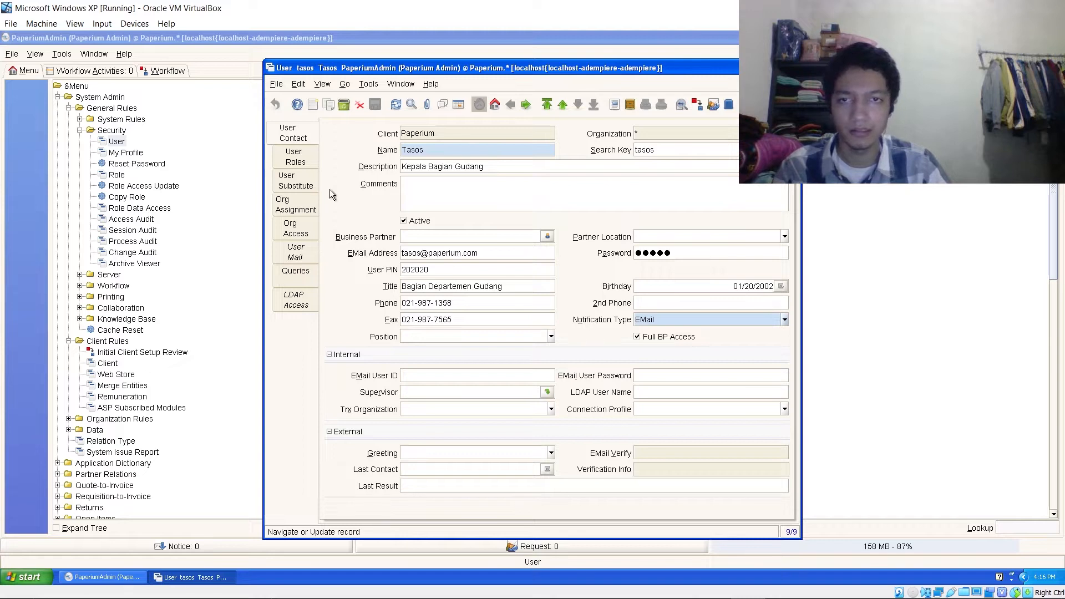
pyautogui.click(306, 158)
pyautogui.click(299, 208)
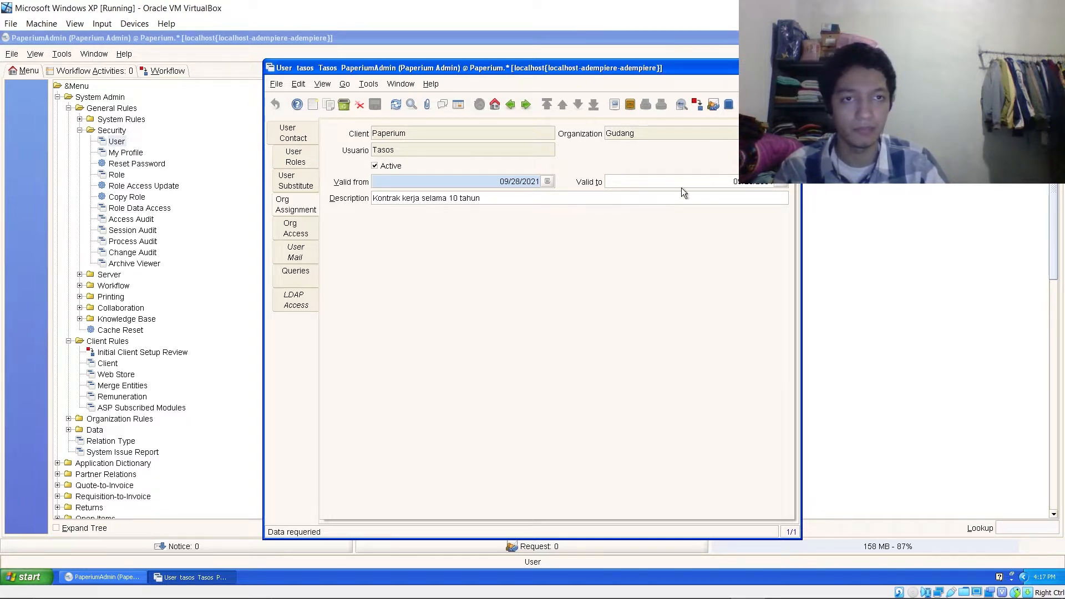
pyautogui.click(288, 232)
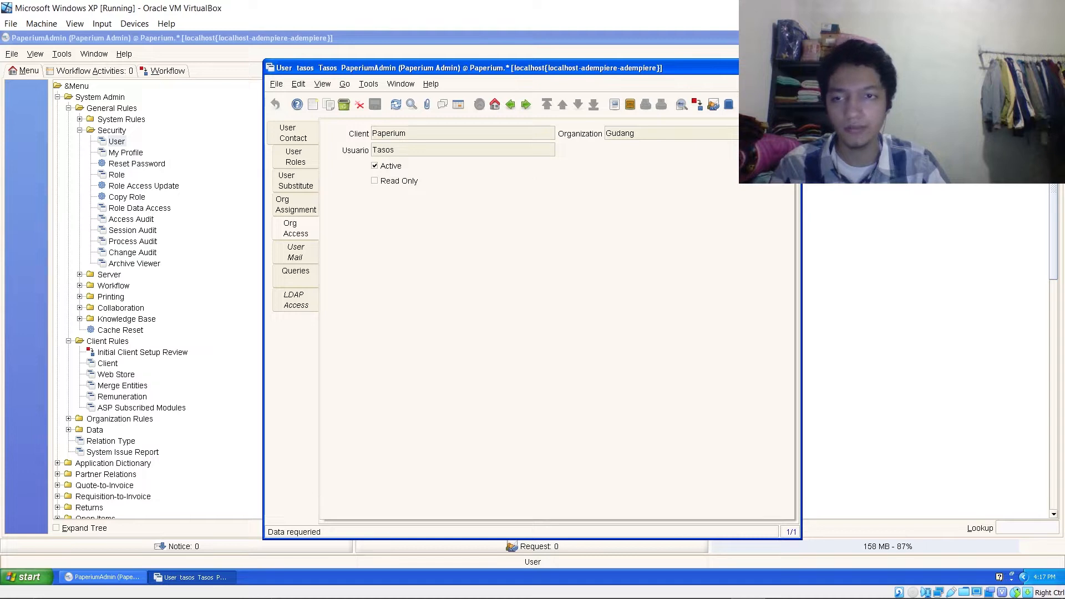
pyautogui.click(794, 68)
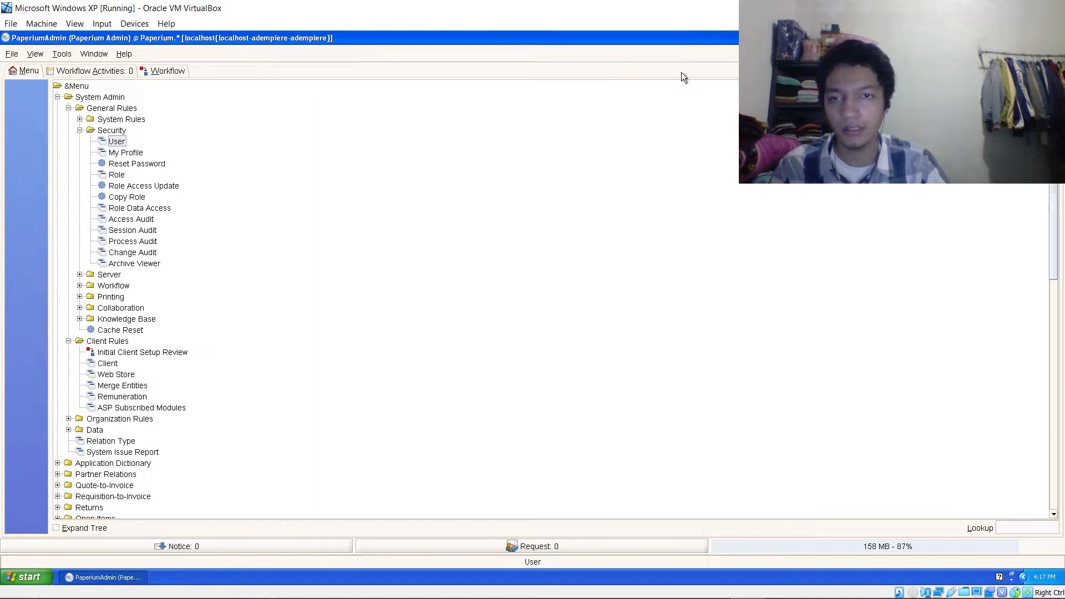
# - Collapse General and Client Rules, then open the Organization window from Organization Rules
pyautogui.click(70, 109)
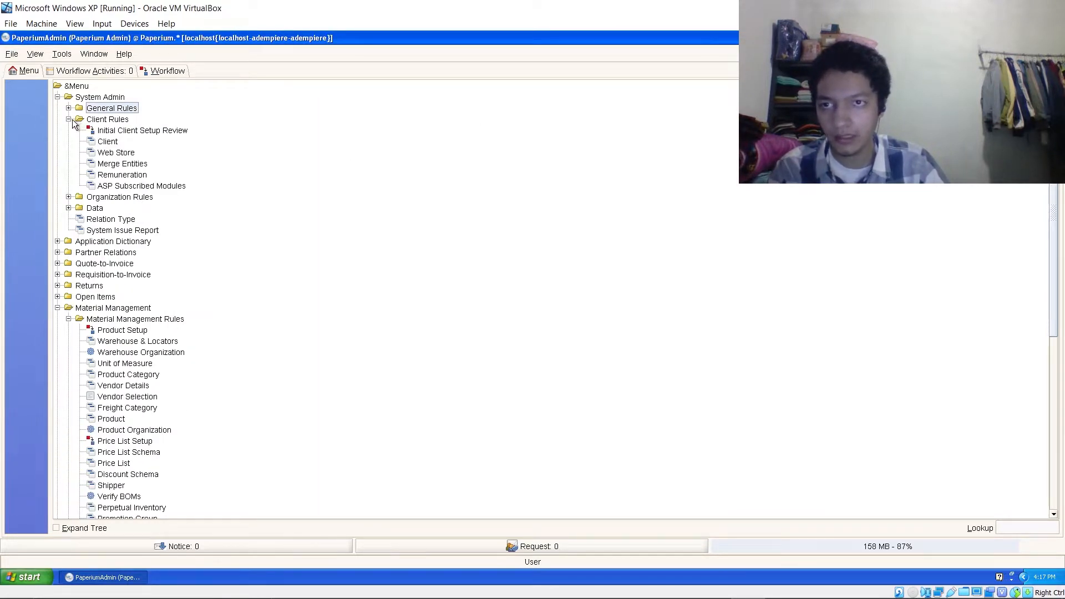
pyautogui.click(71, 119)
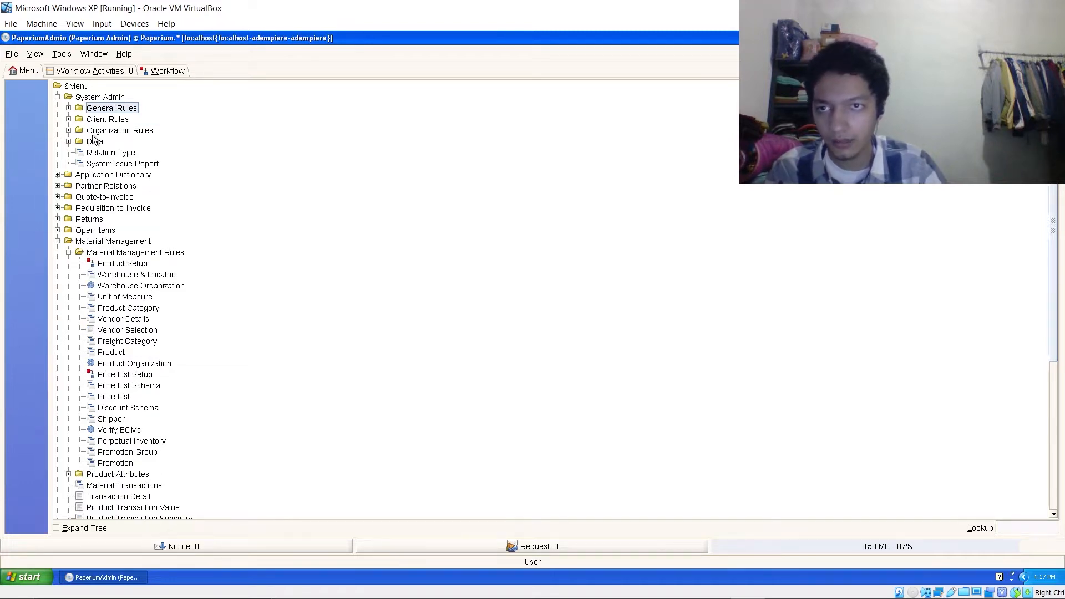
pyautogui.click(68, 130)
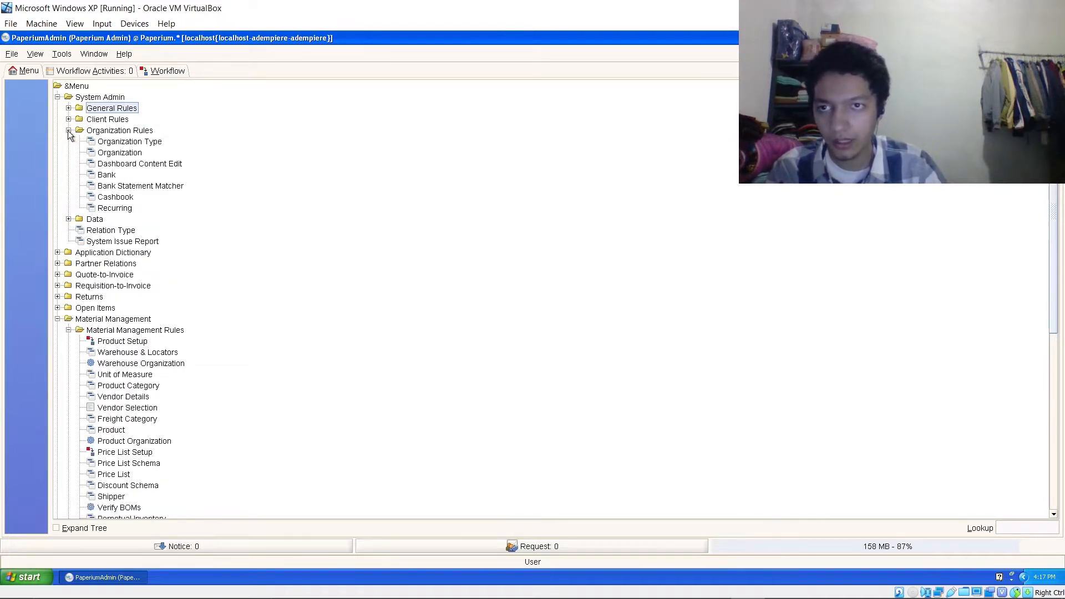
pyautogui.click(119, 153)
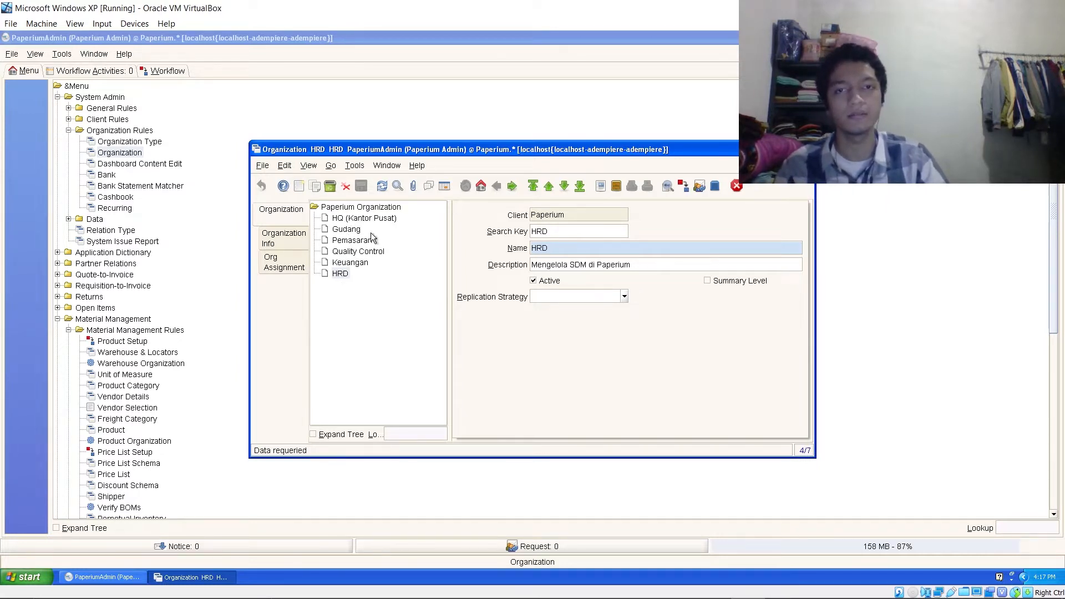
# - Browse the Gudang, Pemasaran, Quality Control, Keuangan, HRD and HQ organization records
pyautogui.click(358, 229)
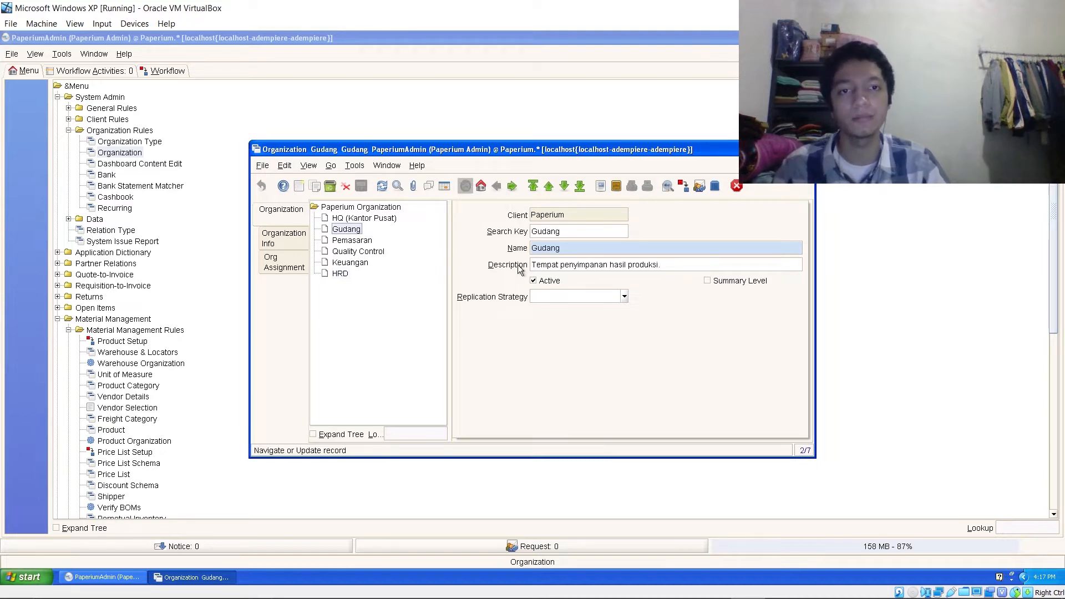
pyautogui.click(369, 242)
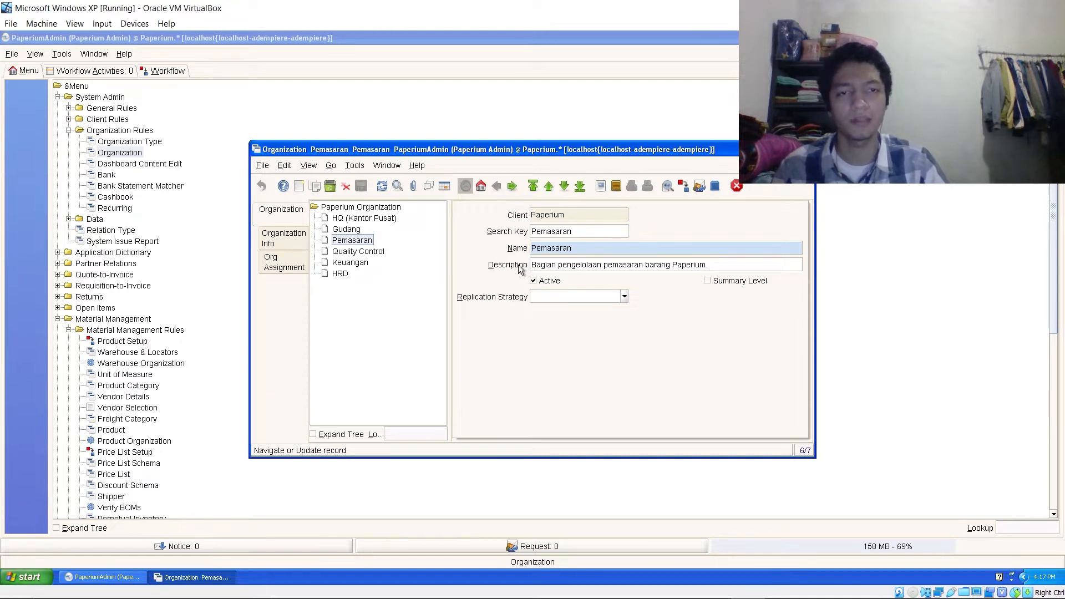
pyautogui.click(381, 251)
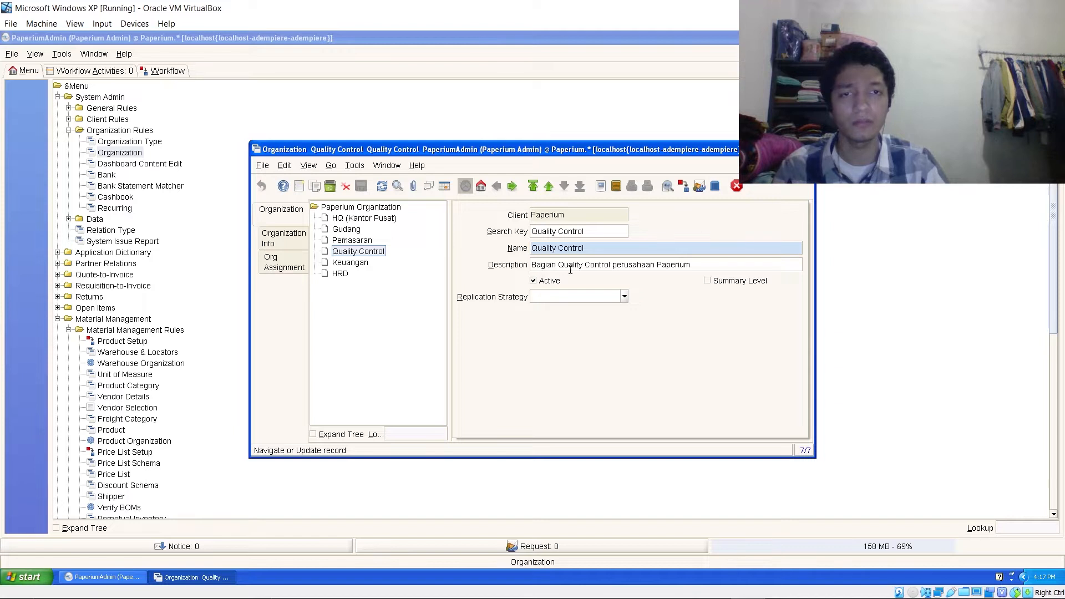
pyautogui.click(348, 265)
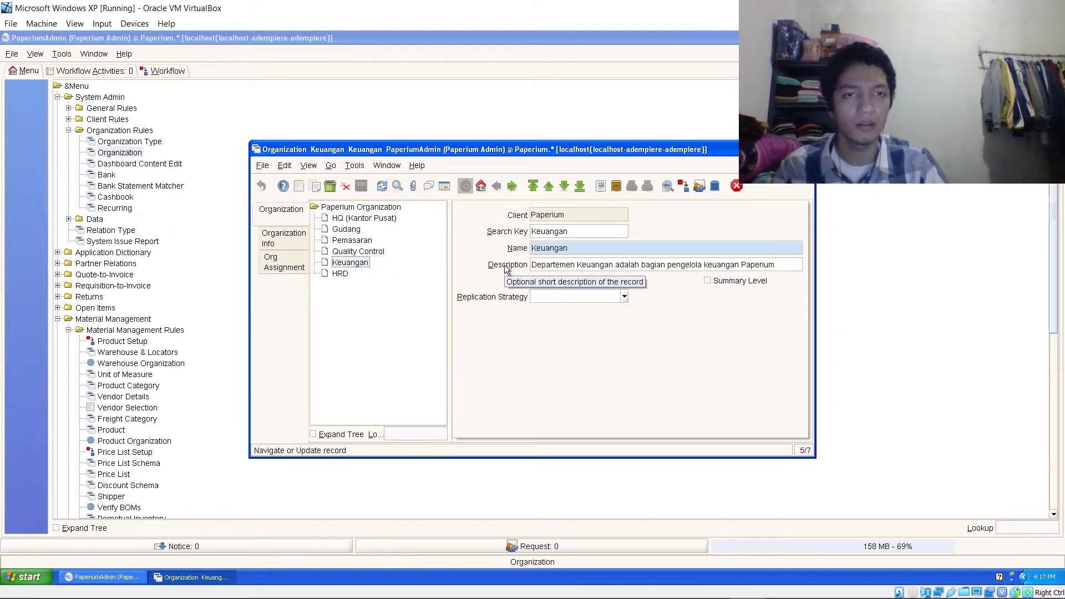
pyautogui.click(343, 274)
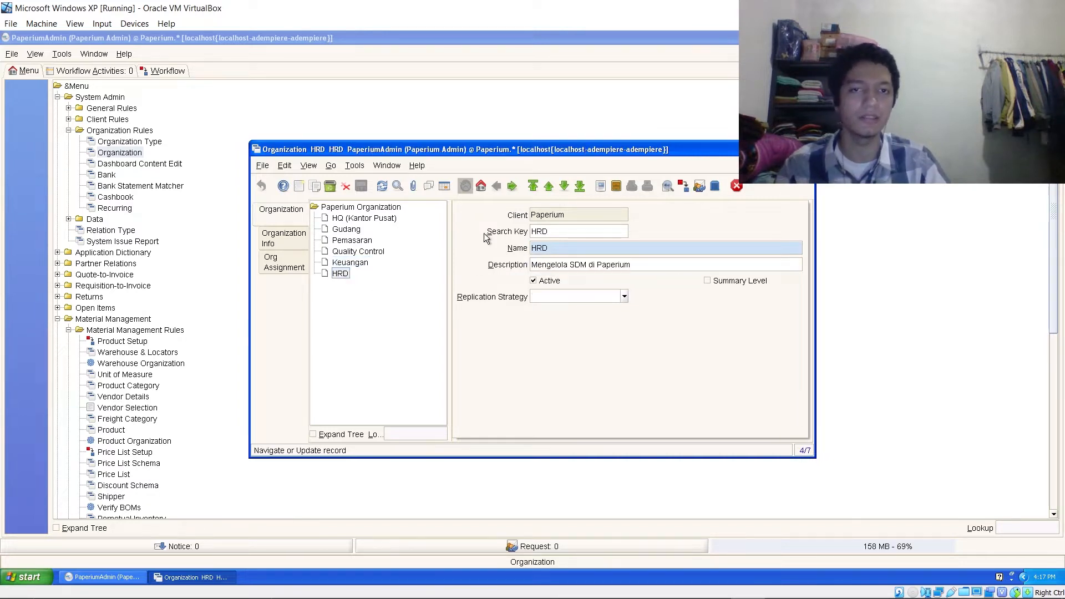
pyautogui.click(356, 218)
pyautogui.click(348, 229)
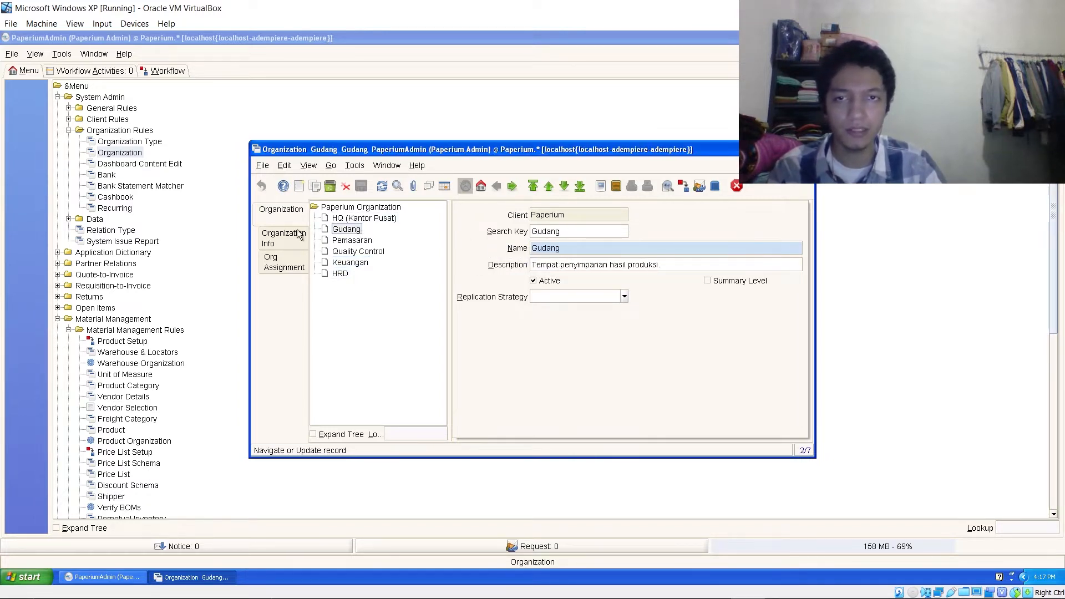
# - Review Gudang's organization info and its full address details
pyautogui.click(298, 240)
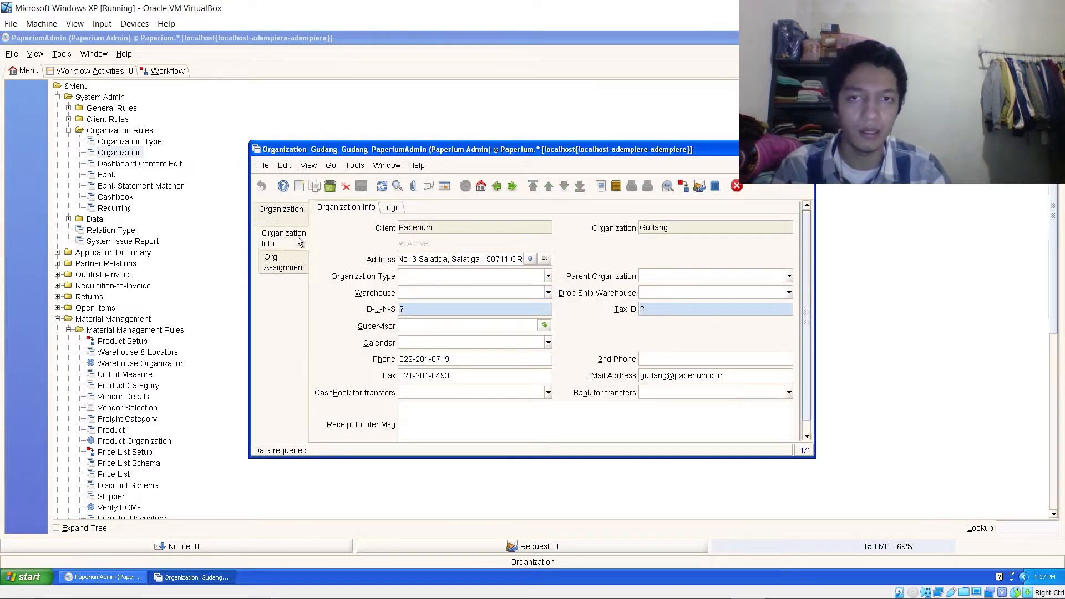
pyautogui.click(286, 221)
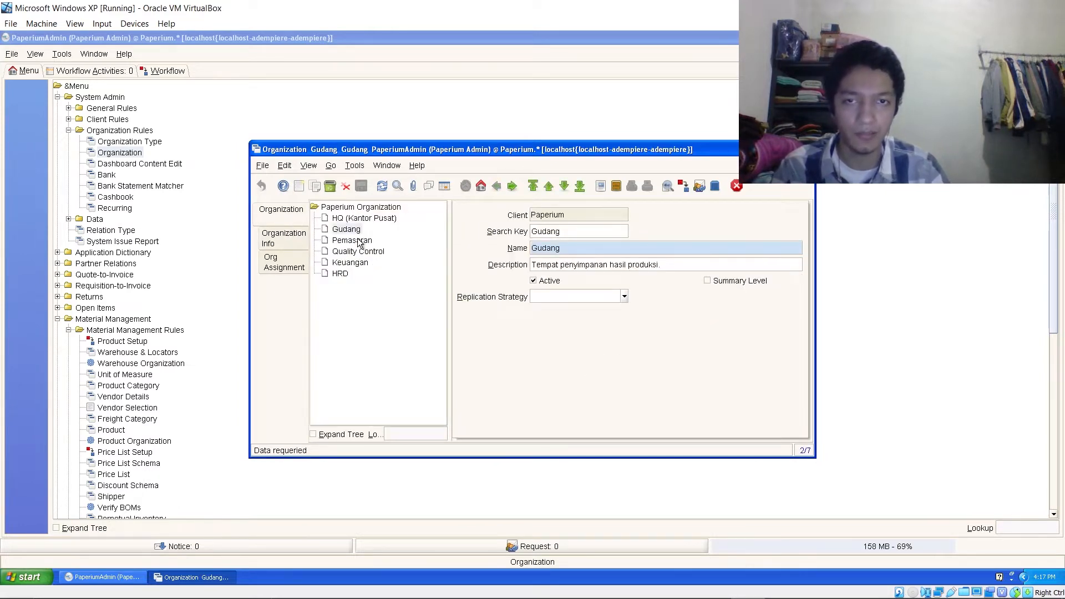
pyautogui.click(306, 245)
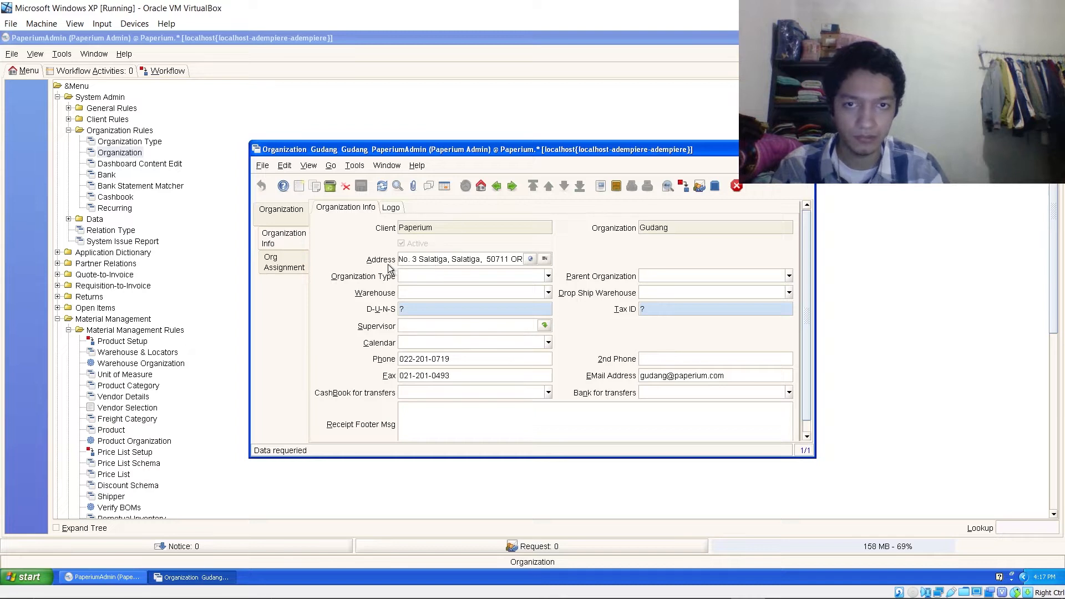
pyautogui.click(530, 259)
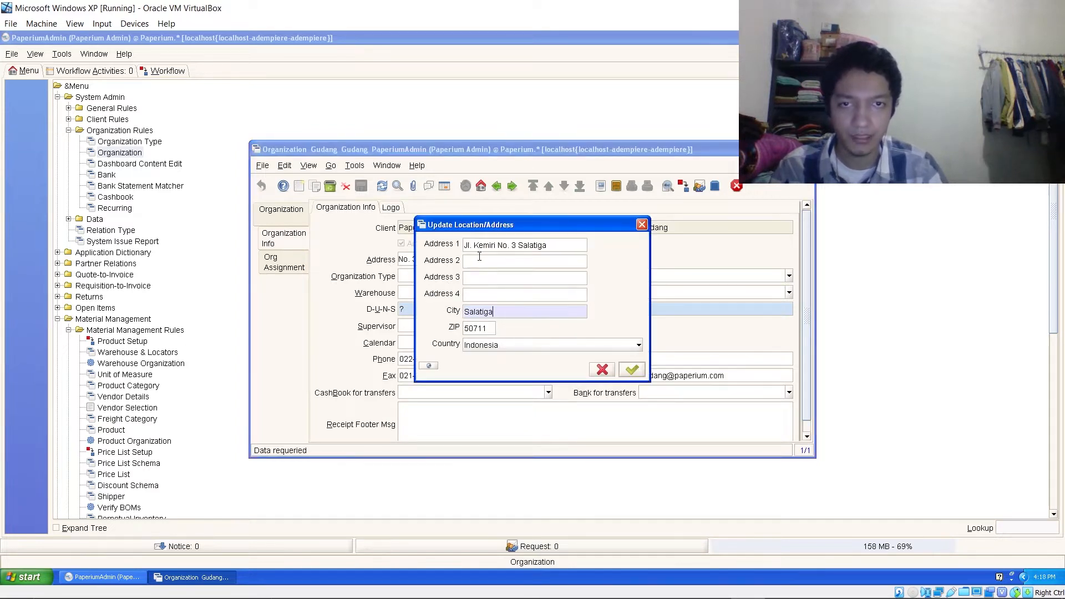
pyautogui.click(641, 225)
pyautogui.click(299, 216)
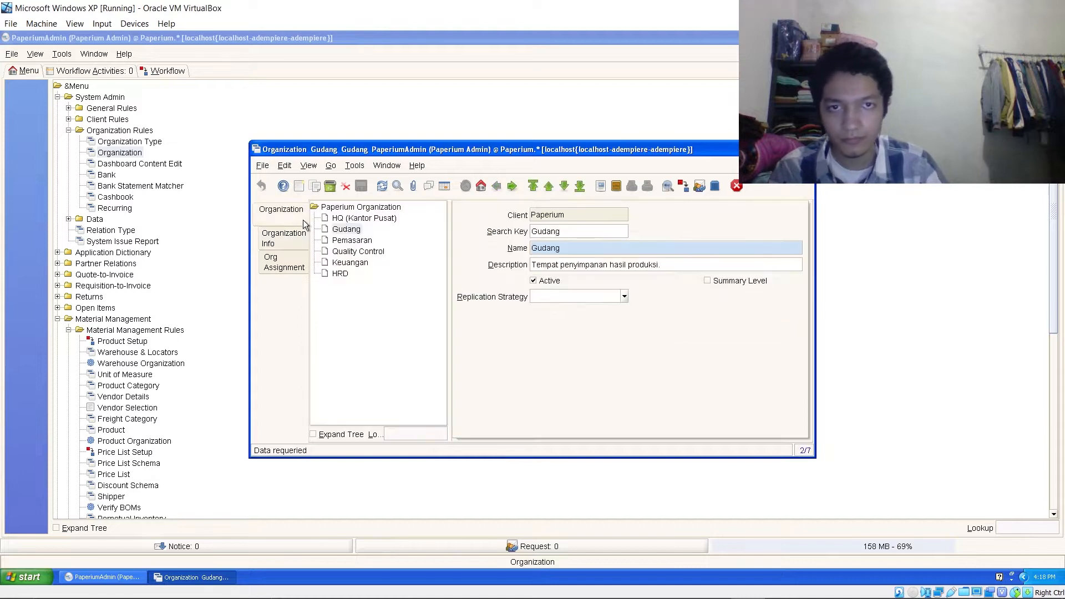
# - Review Pemasaran's and Quality Control's organization info, including Quality Control's full address
pyautogui.click(353, 240)
pyautogui.click(306, 240)
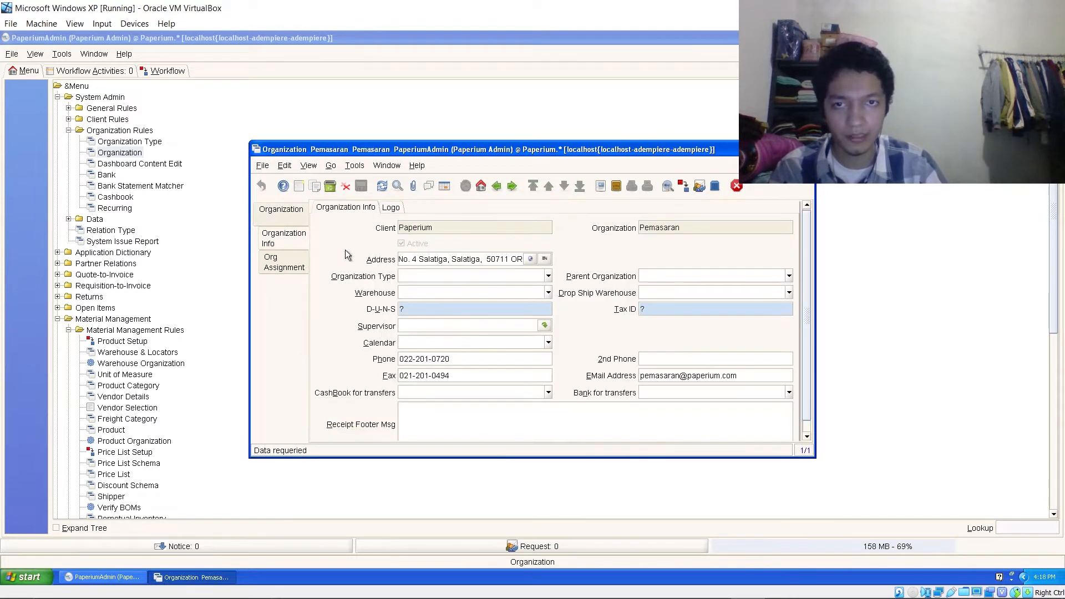
pyautogui.click(284, 219)
pyautogui.click(369, 252)
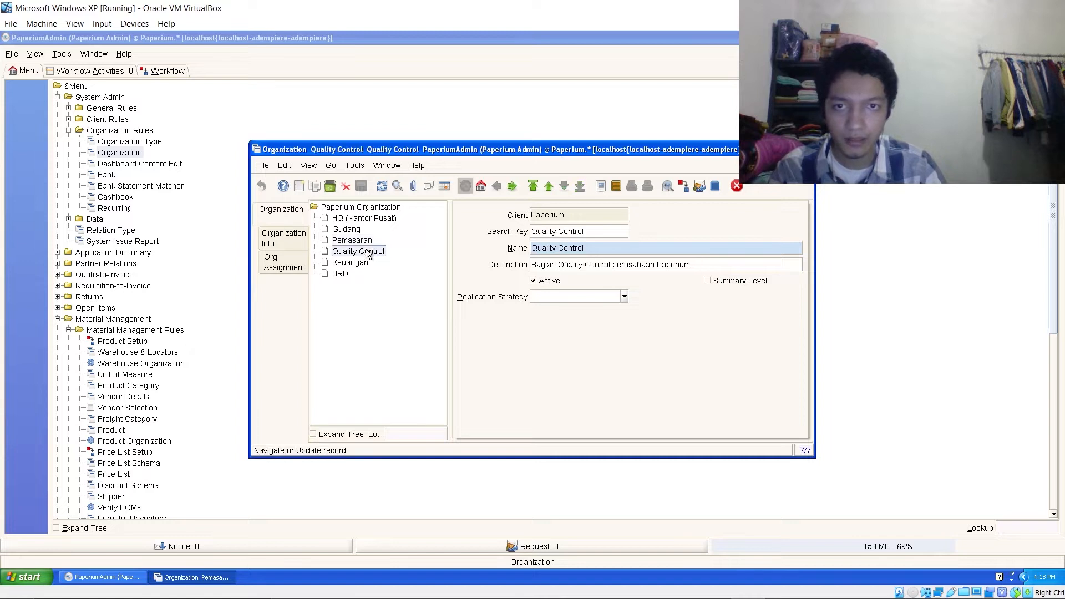
pyautogui.click(300, 238)
pyautogui.click(545, 259)
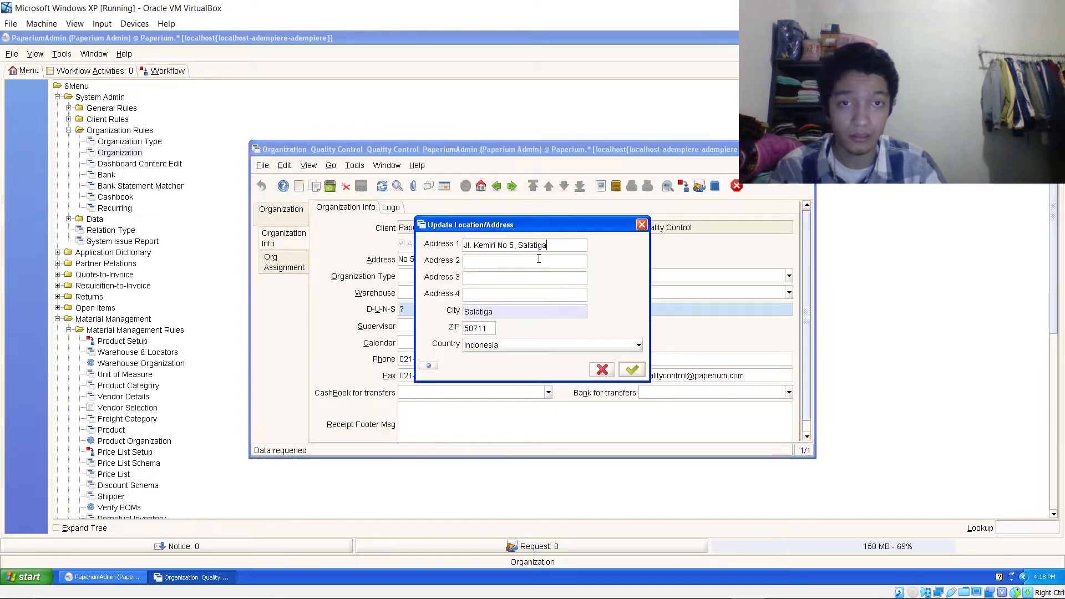
pyautogui.click(642, 224)
pyautogui.click(289, 214)
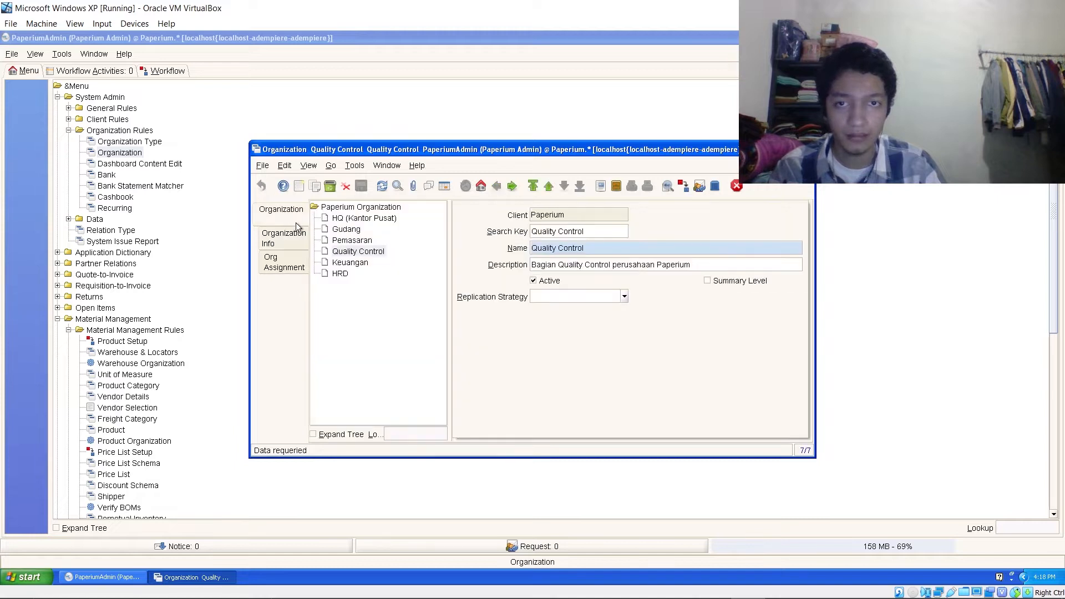
# - Review the Keuangan and HRD organization contact and address info
pyautogui.click(345, 263)
pyautogui.click(299, 243)
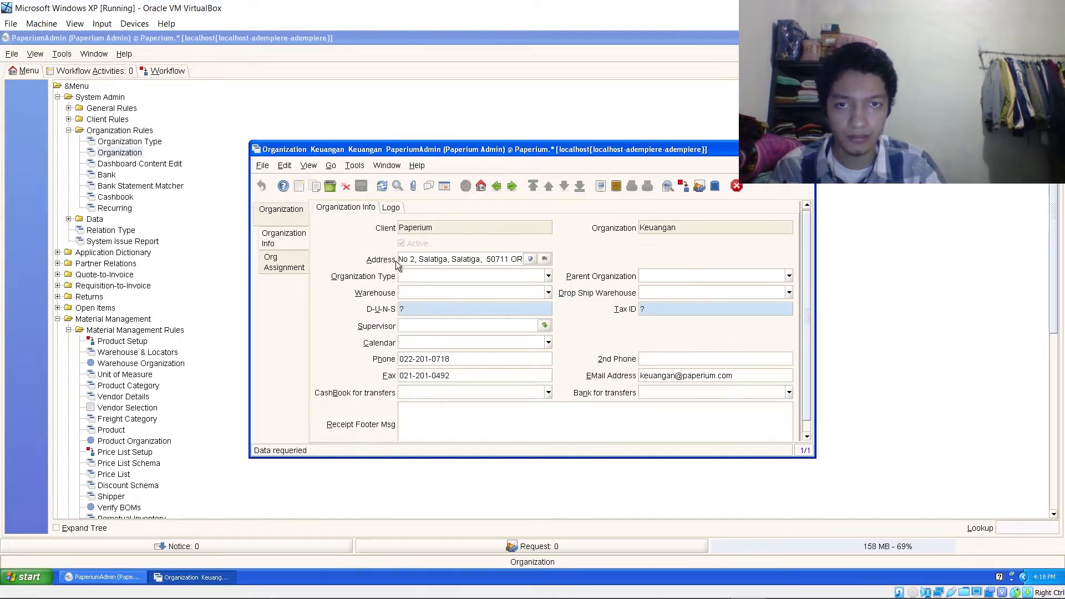
pyautogui.click(282, 209)
pyautogui.click(340, 273)
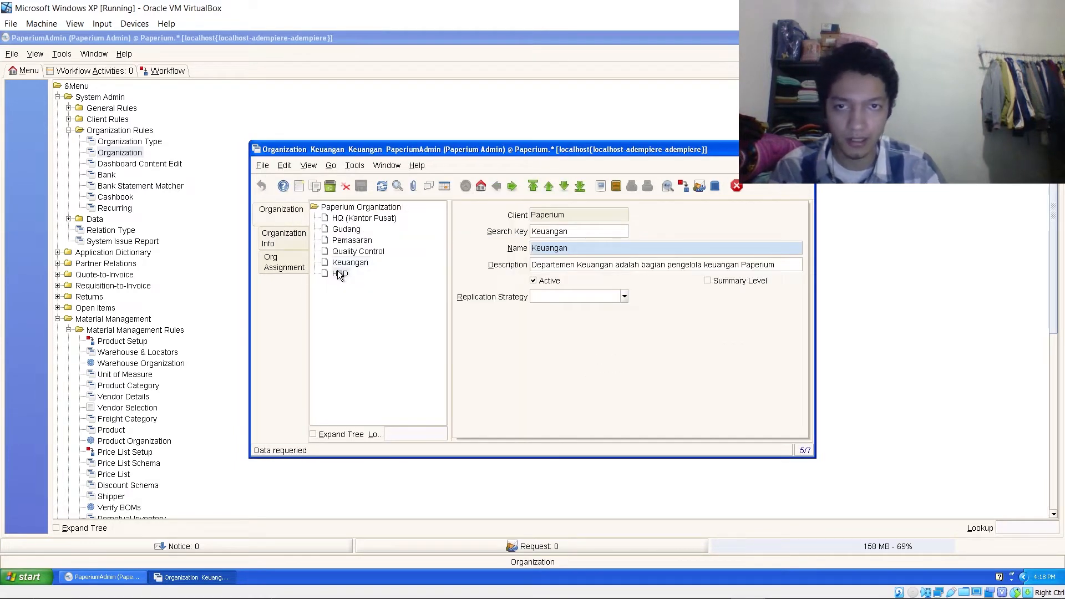
pyautogui.click(299, 238)
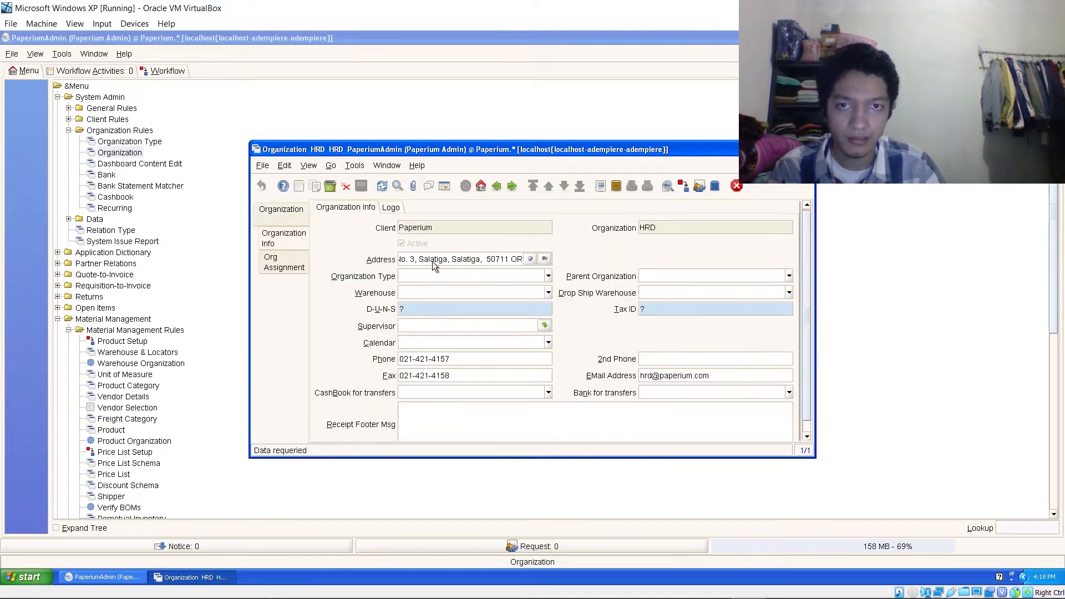
pyautogui.click(294, 223)
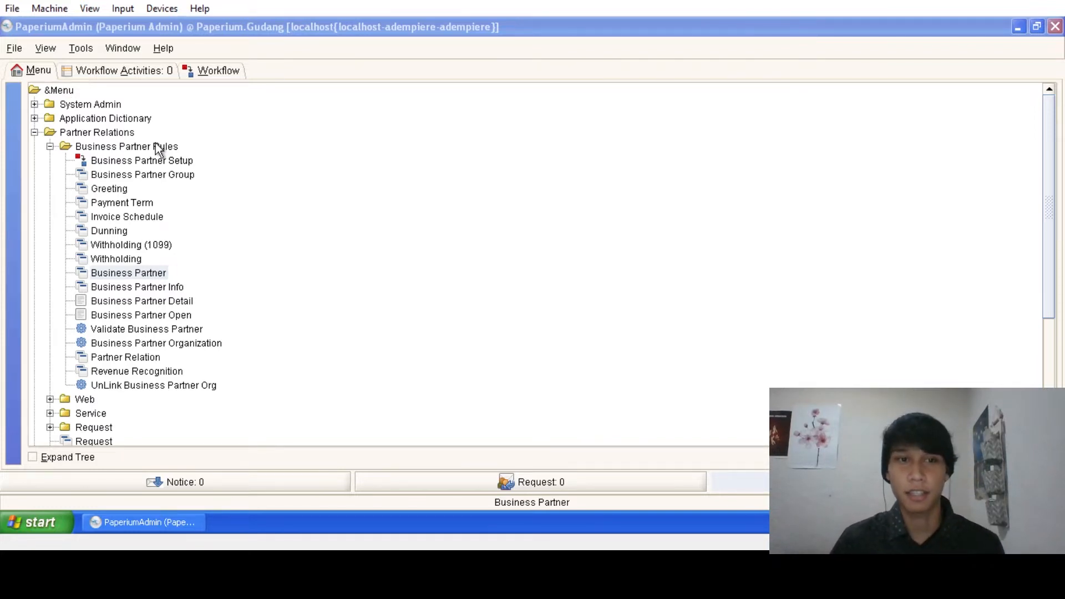
pyautogui.click(167, 272)
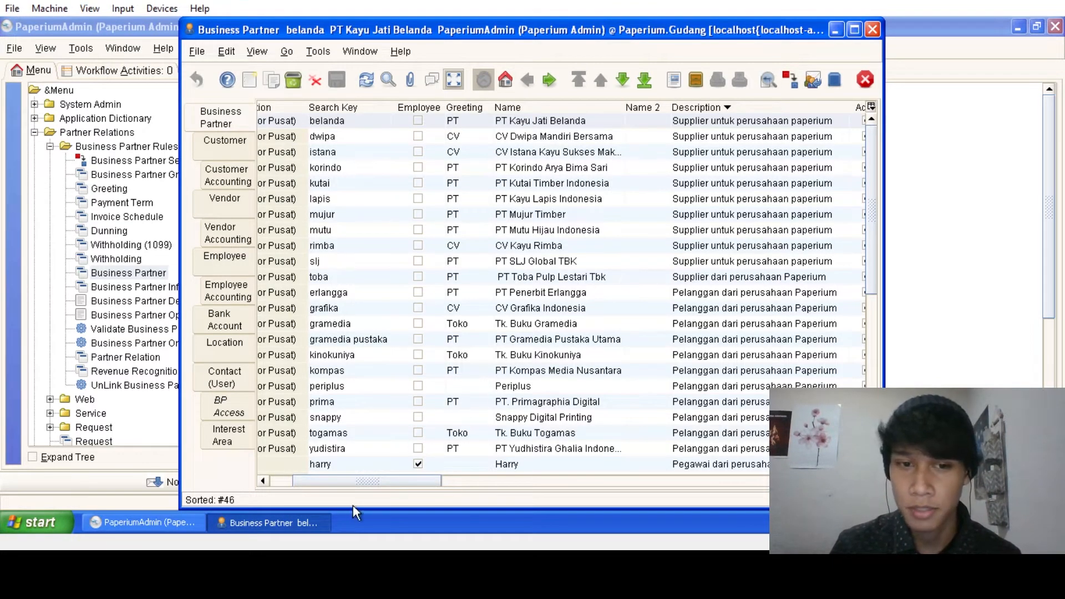
pyautogui.moveTo(375, 483); pyautogui.dragTo(416, 492)
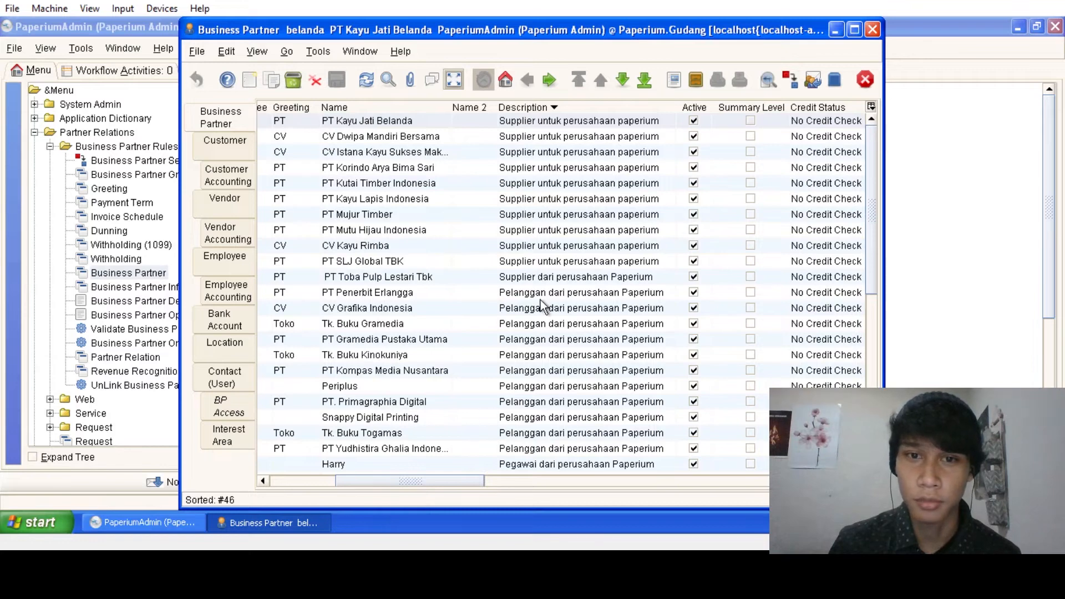
pyautogui.scroll(-4, 537, 250)
pyautogui.scroll(4, 527, 333)
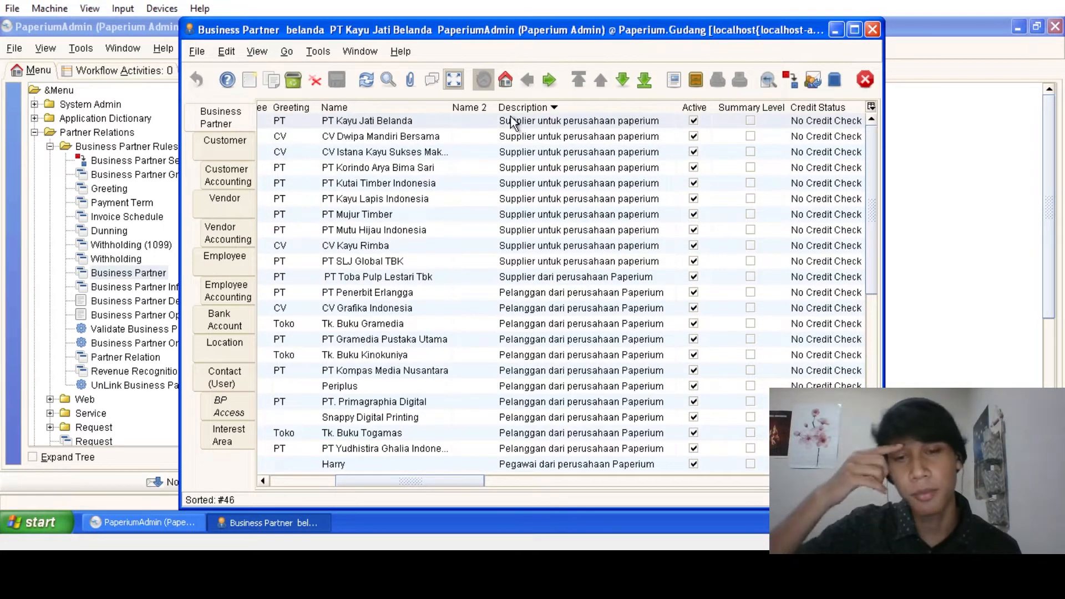
pyautogui.scroll(-5, 542, 192)
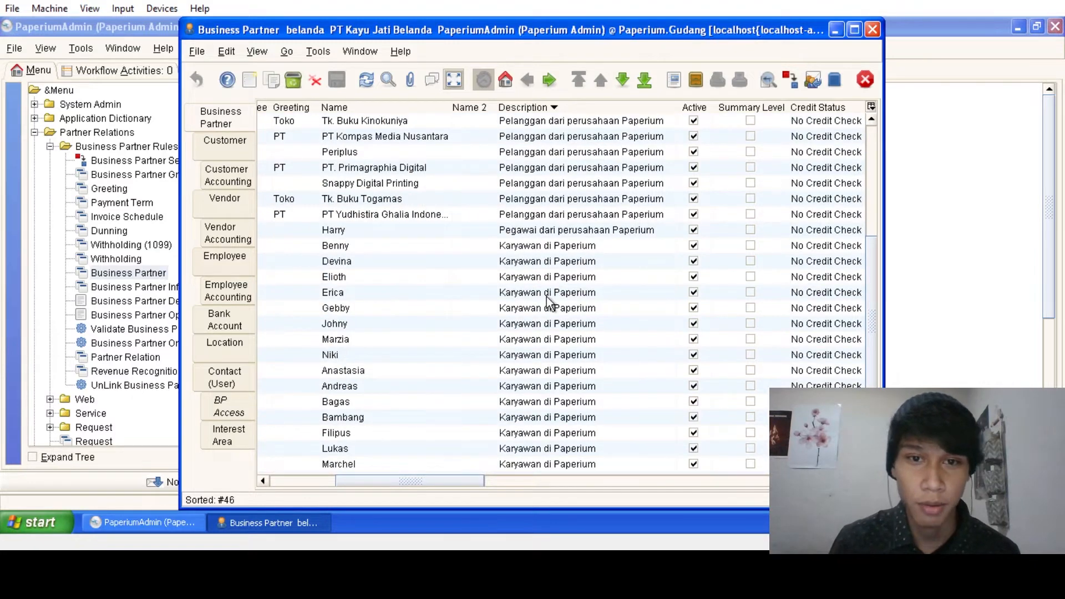
pyautogui.scroll(-3, 547, 297)
pyautogui.scroll(8, 547, 297)
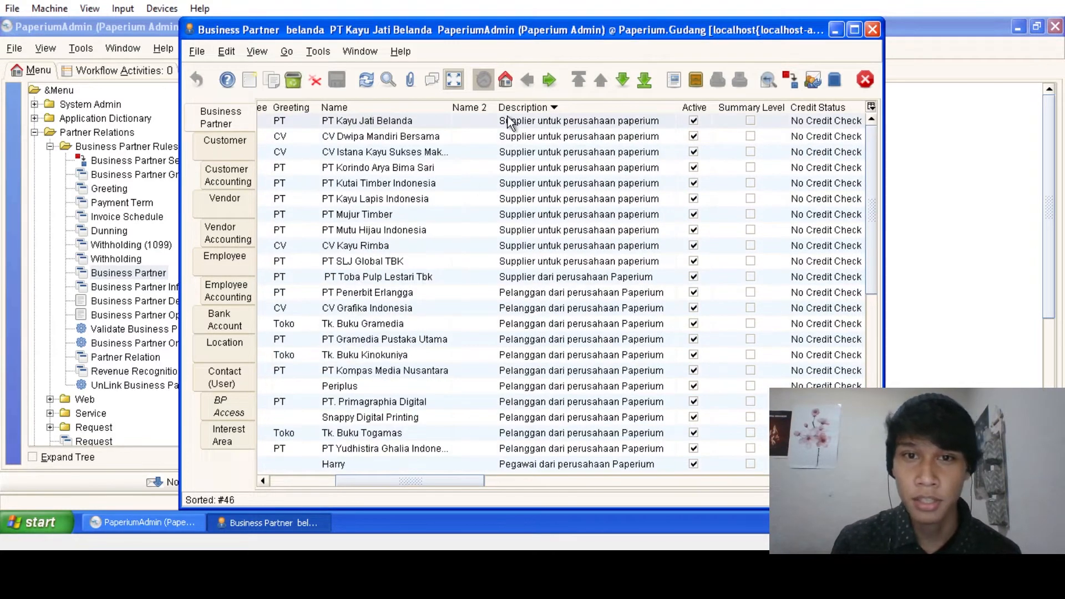
pyautogui.scroll(-3, 553, 145)
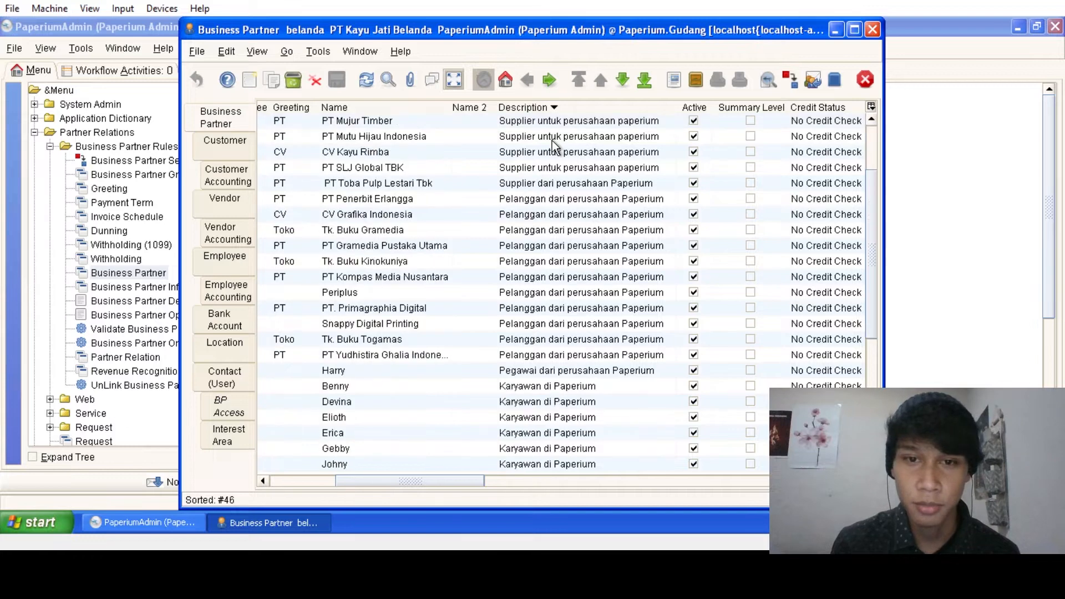
pyautogui.scroll(-6, 561, 320)
pyautogui.scroll(6, 618, 313)
pyautogui.scroll(2, 616, 312)
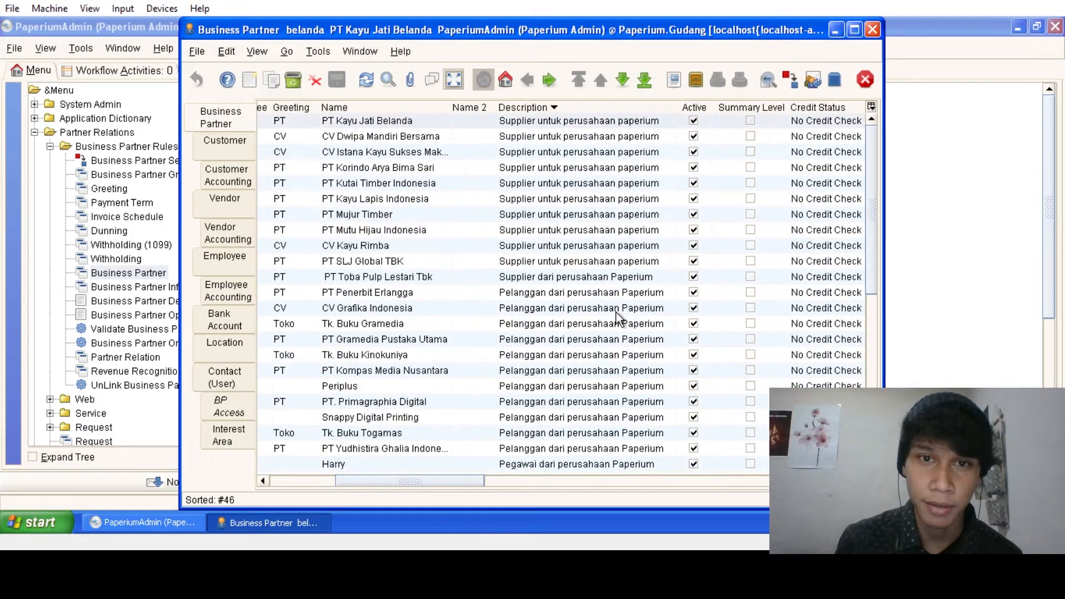
pyautogui.click(557, 126)
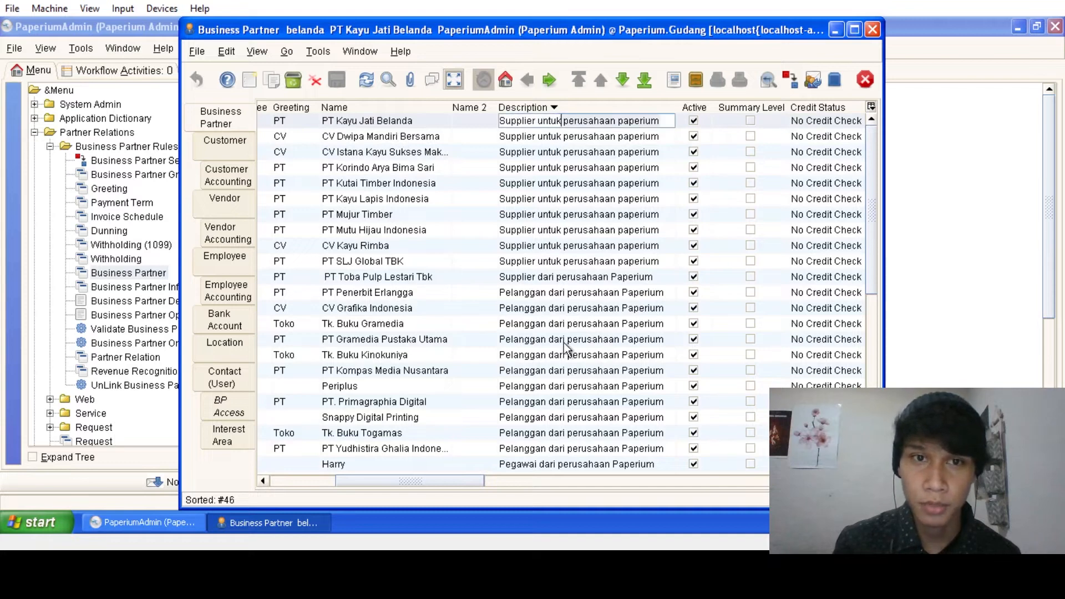
# - Show the first business partner as a form and check its vendor settings and address
pyautogui.click(454, 80)
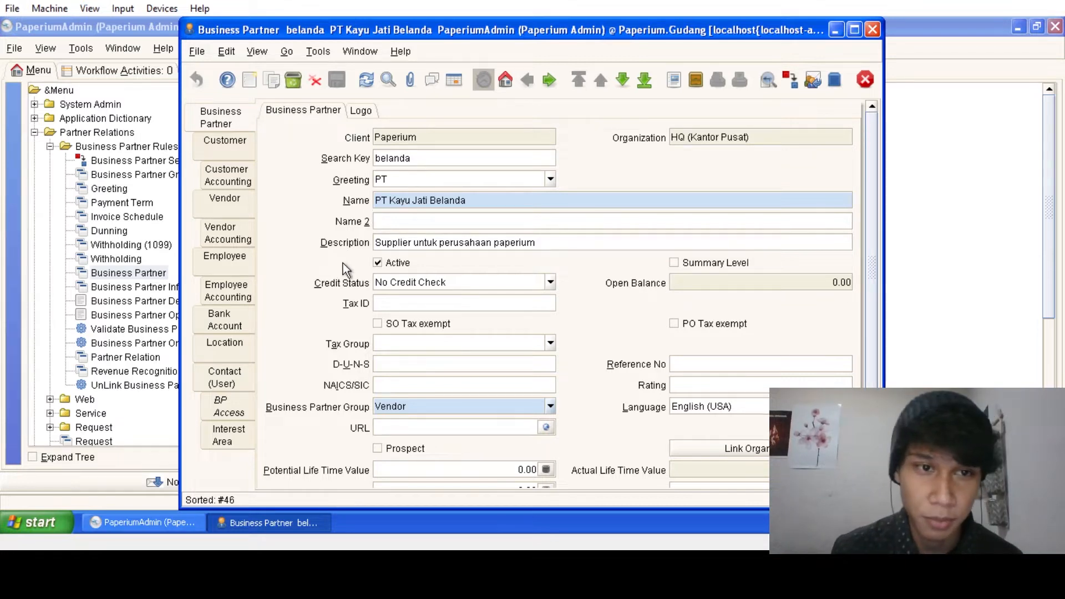
pyautogui.click(228, 204)
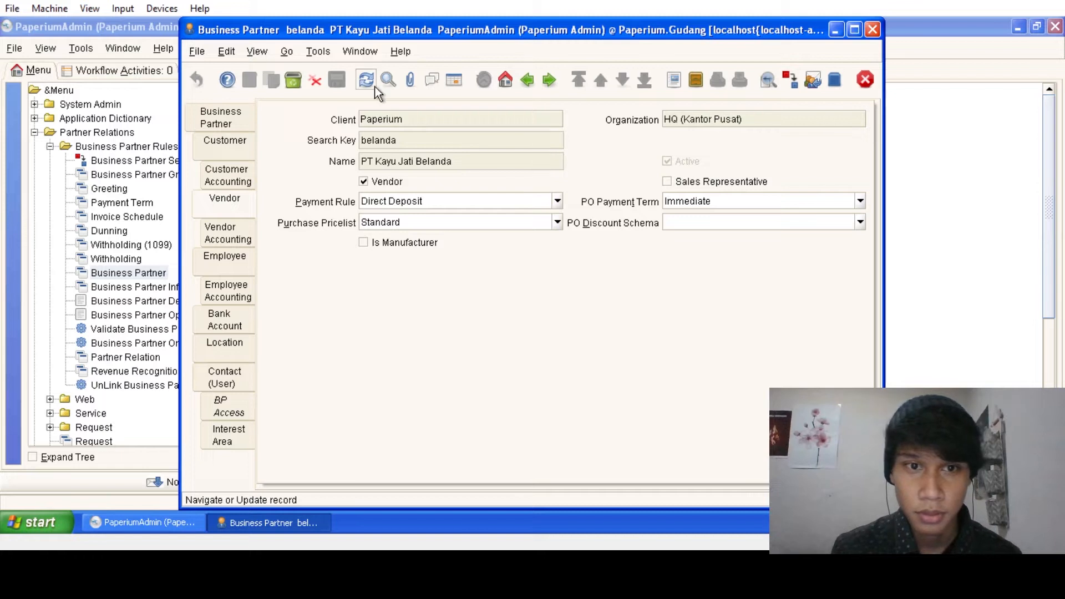
pyautogui.click(235, 358)
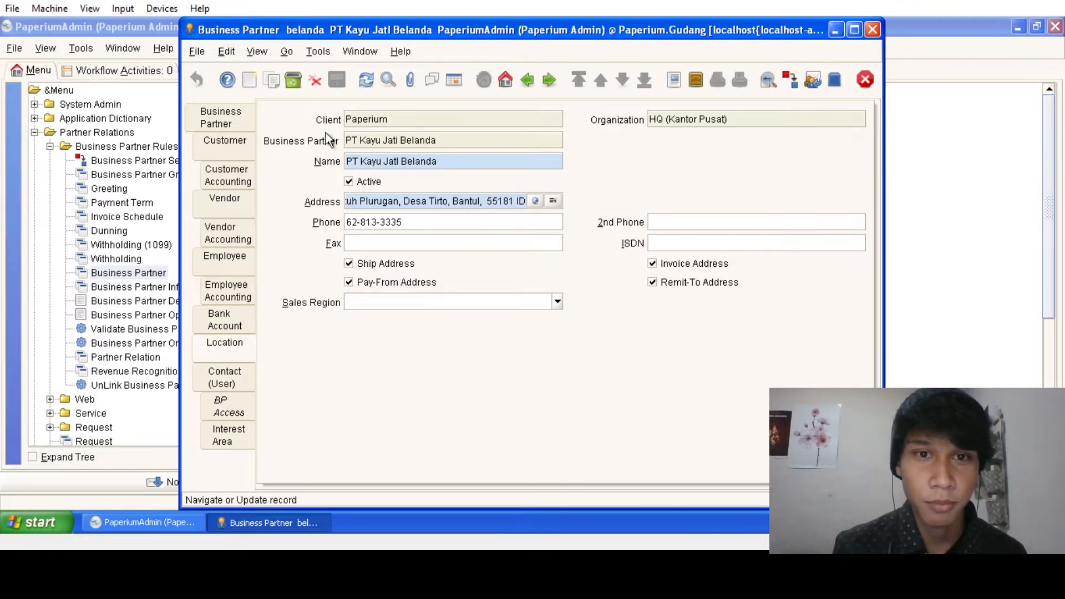
pyautogui.click(211, 118)
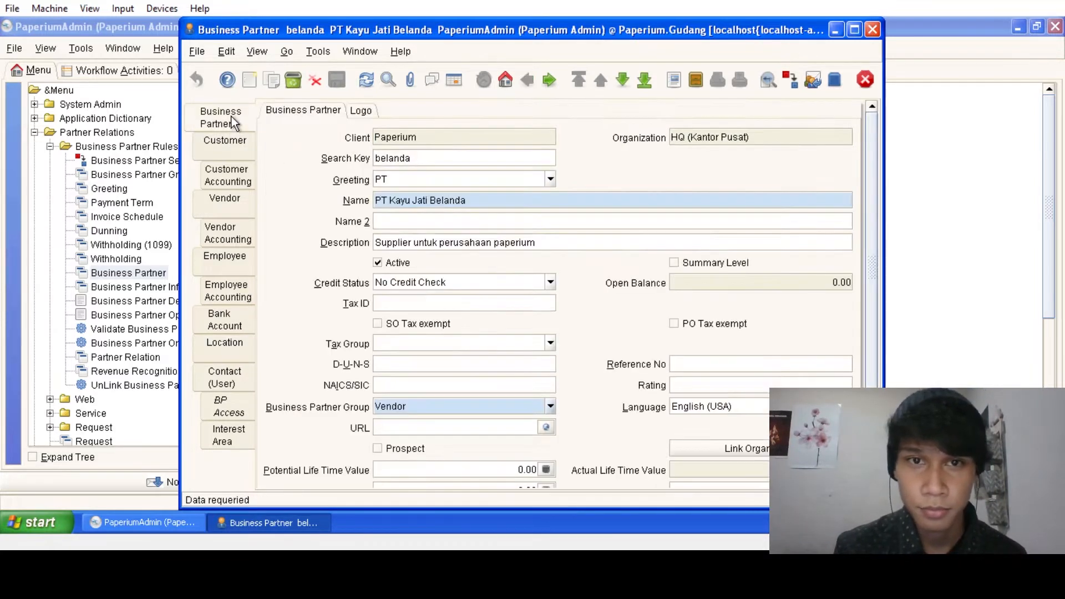
# - Check the addresses of CV Dwipa Mandiri Bersama and CV Istana Kayu Sukses Makmur
pyautogui.click(622, 80)
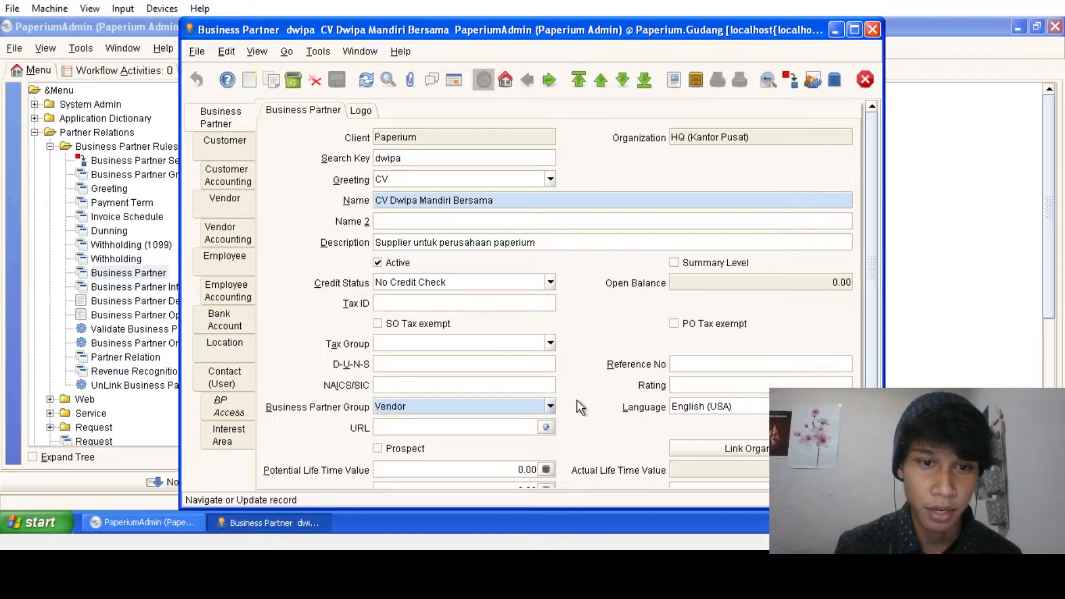
pyautogui.click(245, 354)
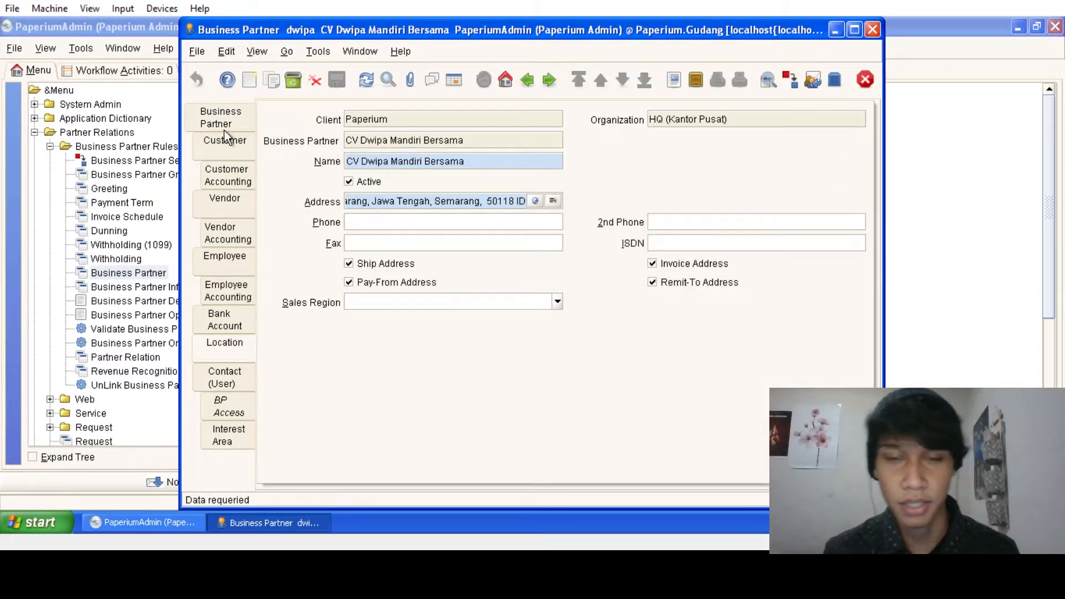
pyautogui.click(247, 109)
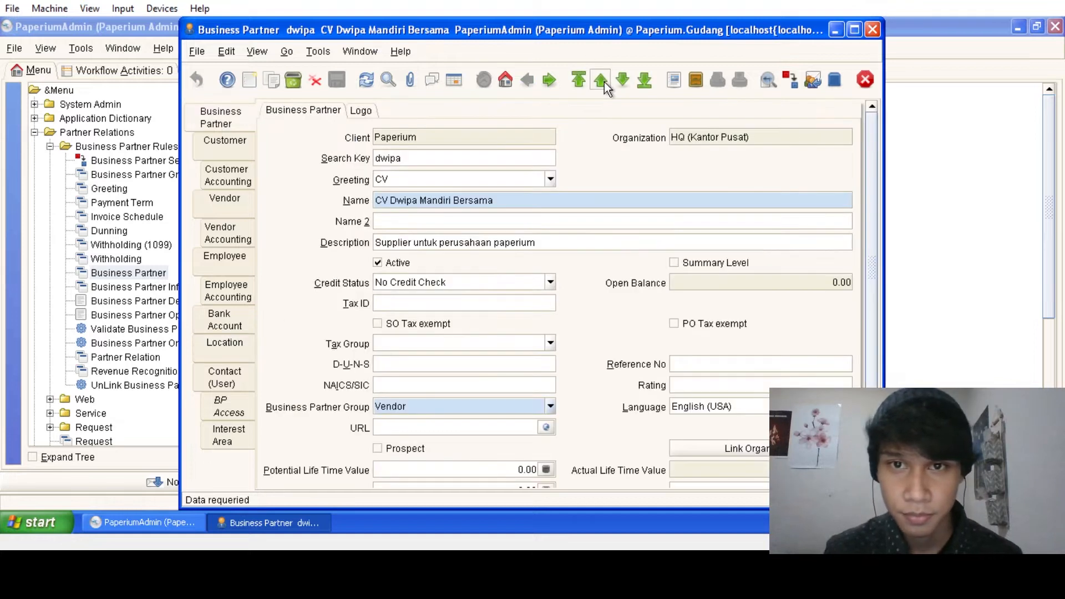
pyautogui.click(622, 81)
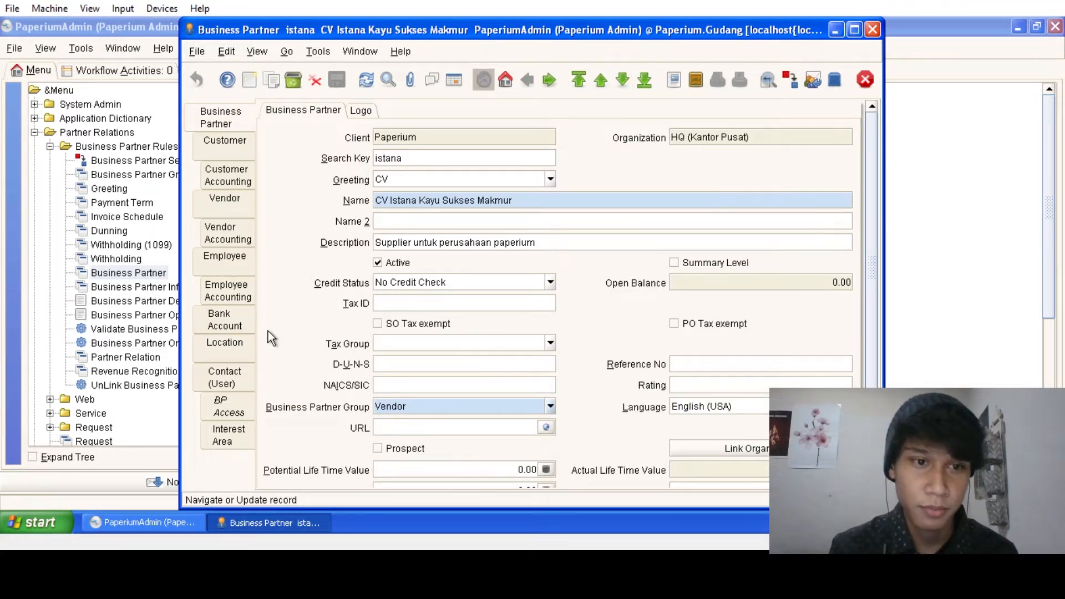
pyautogui.click(244, 349)
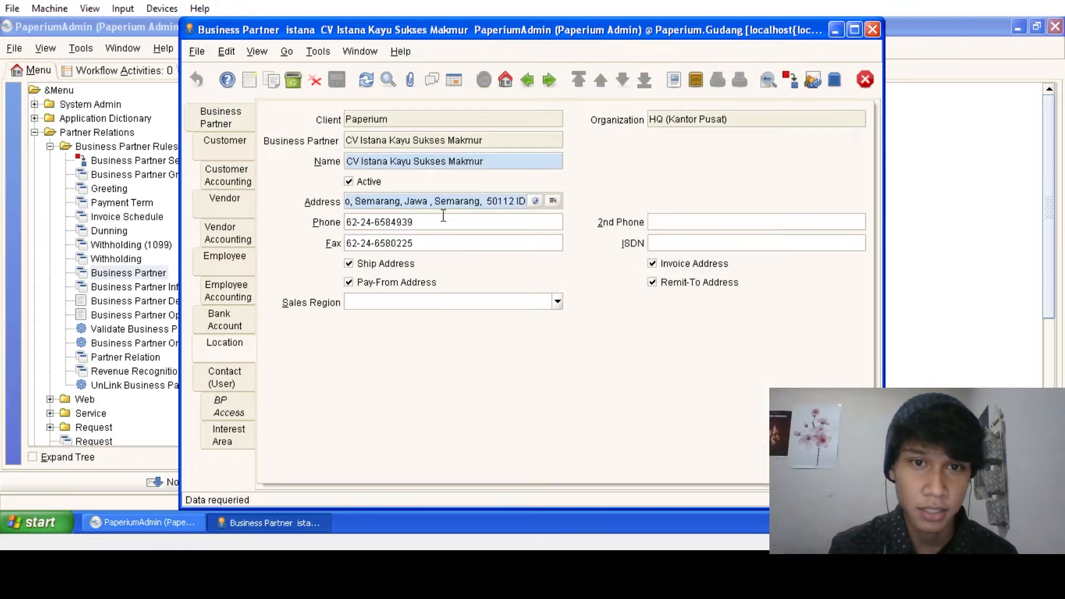
pyautogui.click(231, 122)
# - Check the addresses of PT Korindo Arya Bima Sari and PT Kutai Timber Indonesia
pyautogui.click(621, 81)
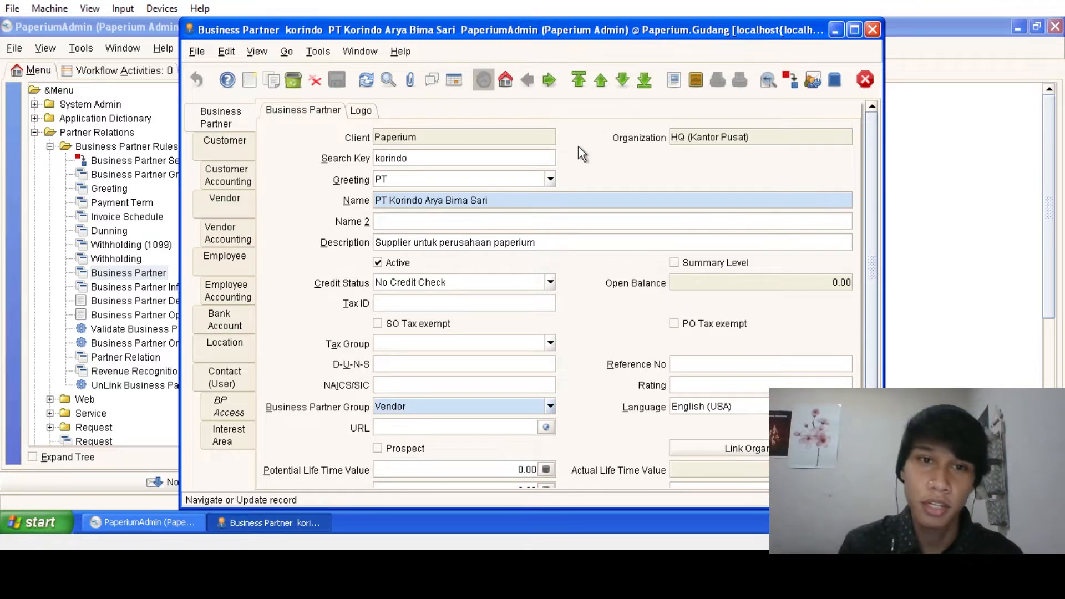
pyautogui.click(217, 360)
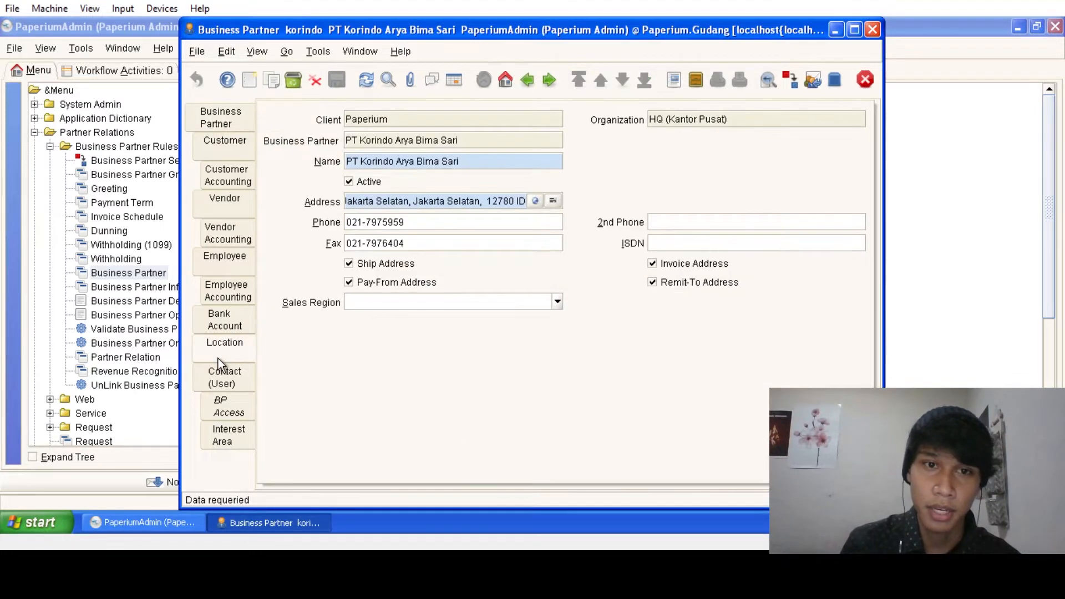
pyautogui.click(208, 128)
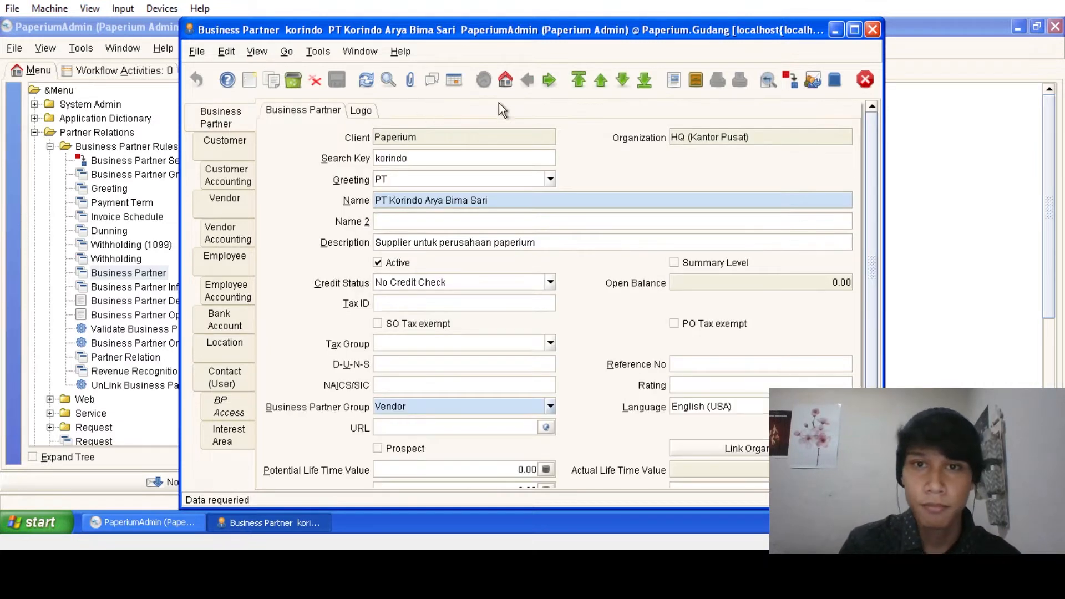
pyautogui.click(623, 81)
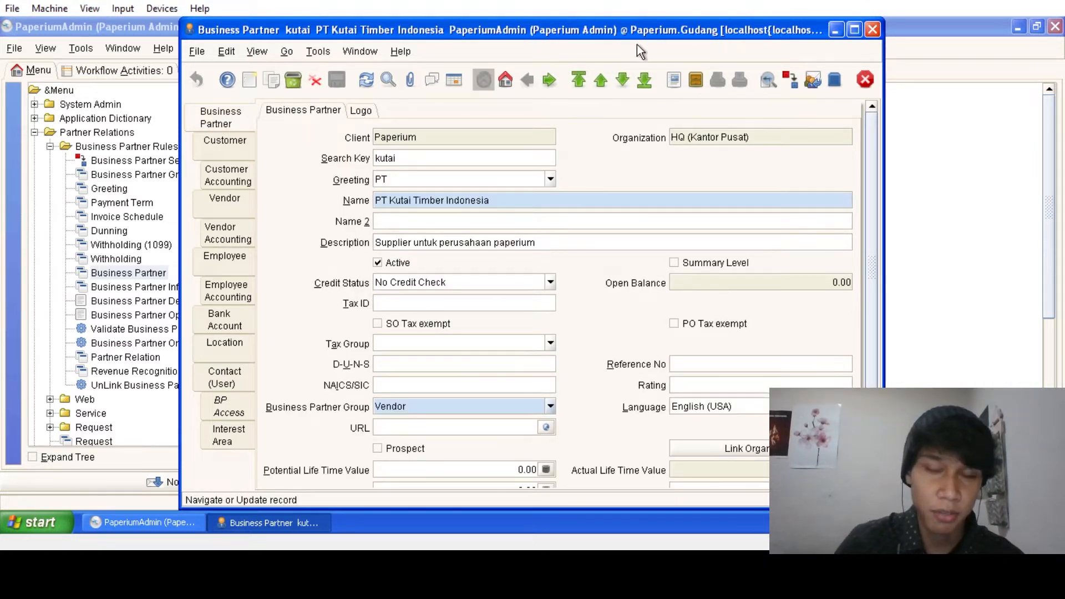
pyautogui.click(240, 345)
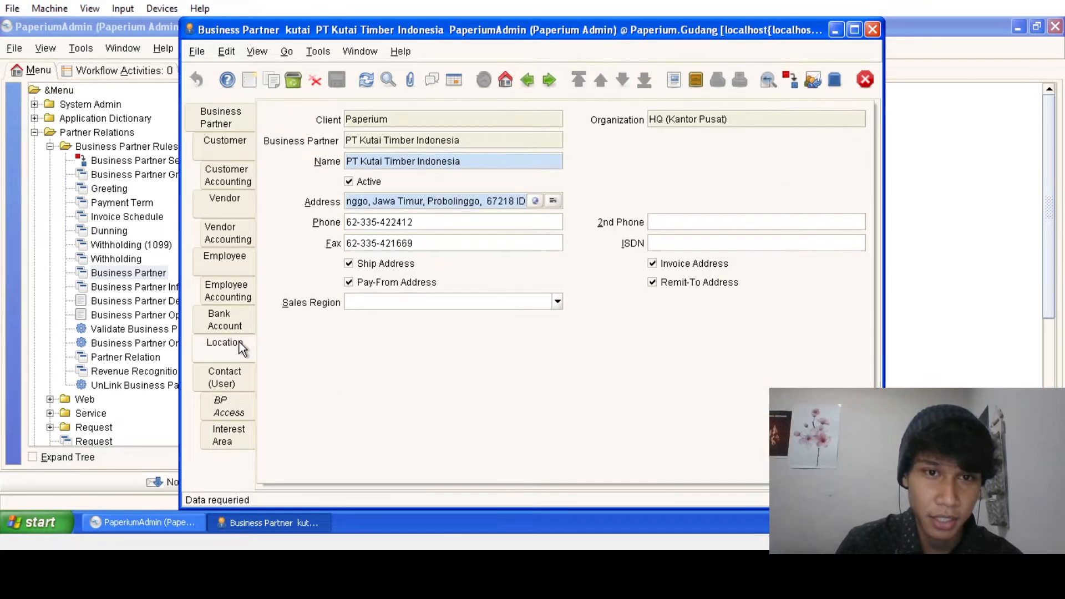
pyautogui.click(227, 125)
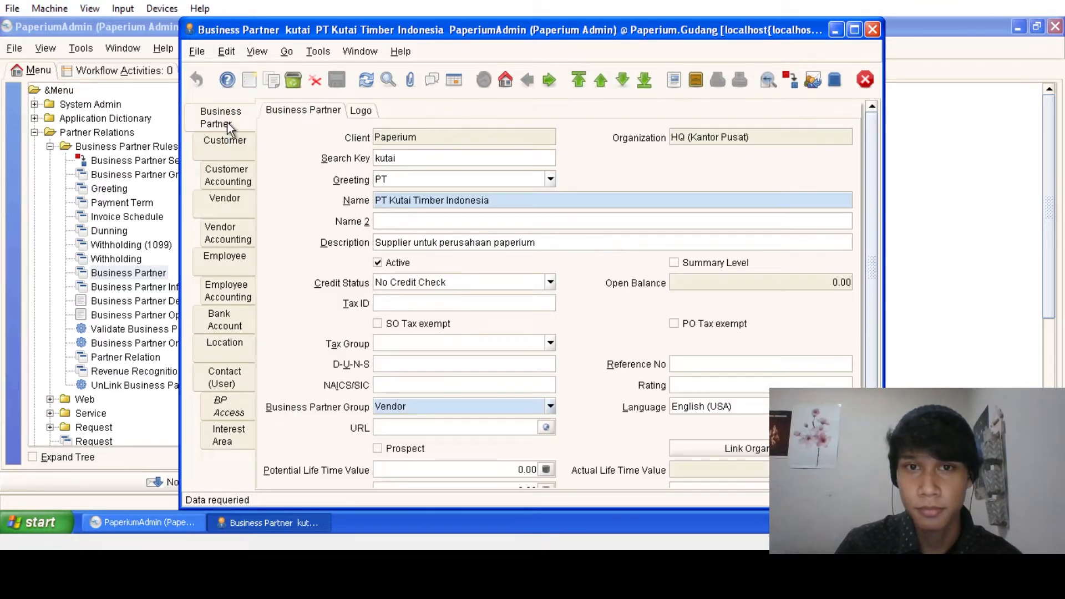
# - Check the addresses of PT Kayu Lapis Indonesia and PT Mujur Timber
pyautogui.click(619, 83)
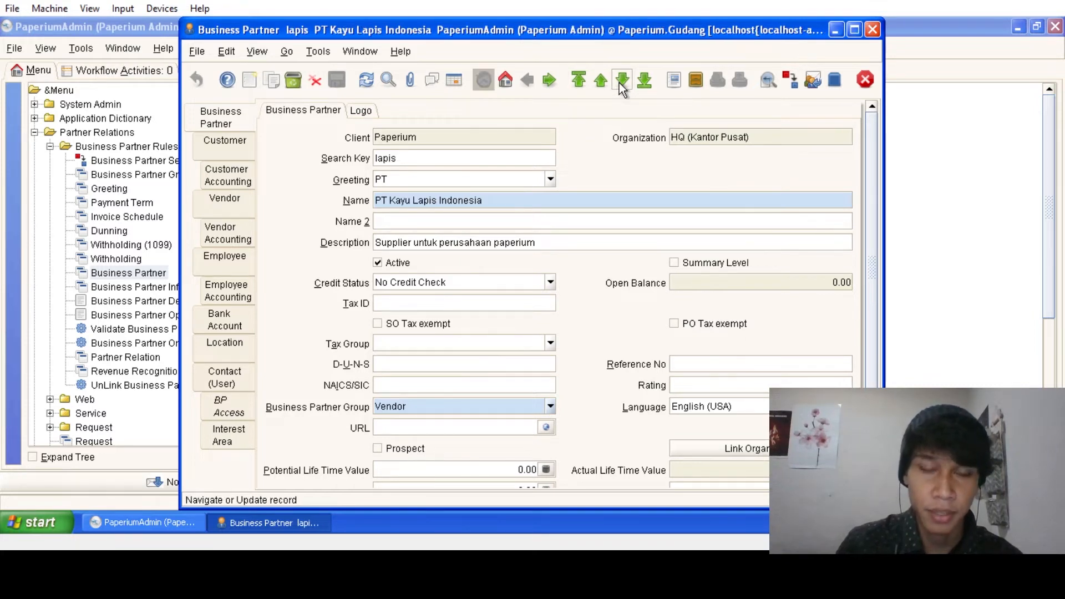
pyautogui.click(245, 339)
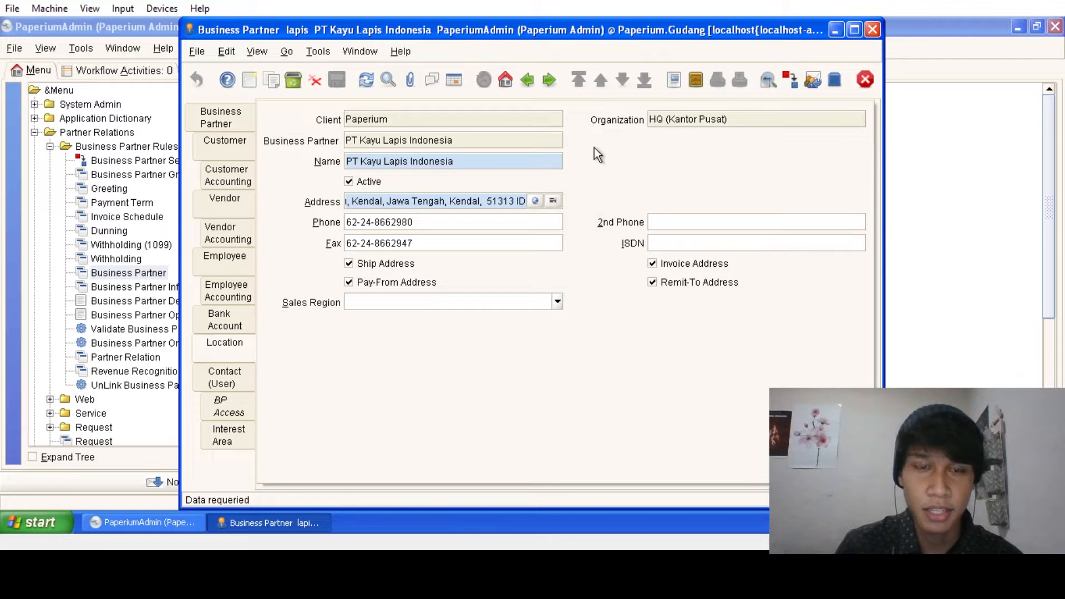
pyautogui.click(220, 117)
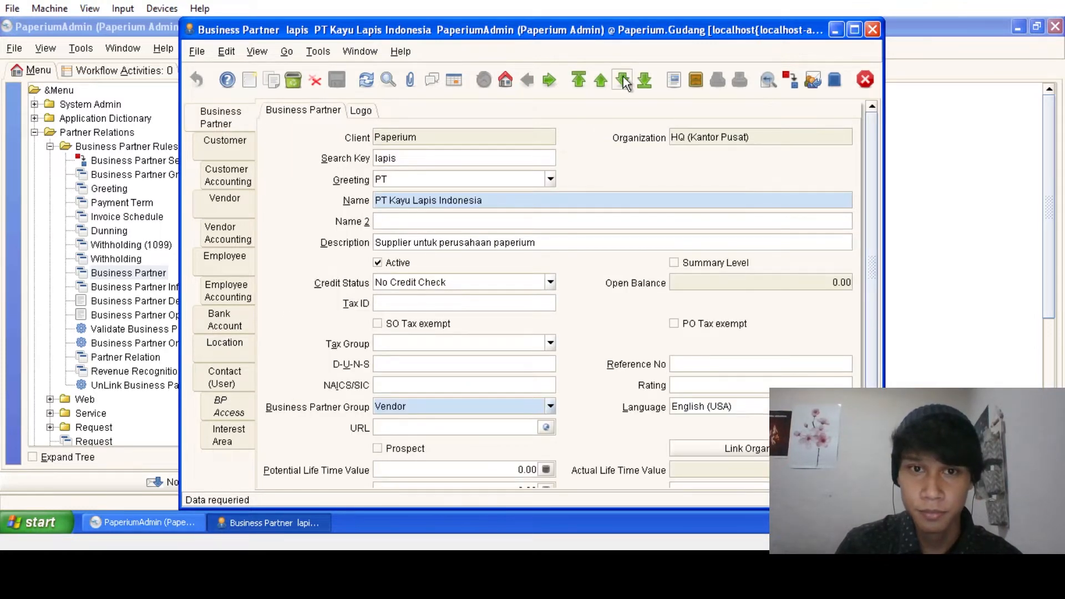
pyautogui.click(622, 81)
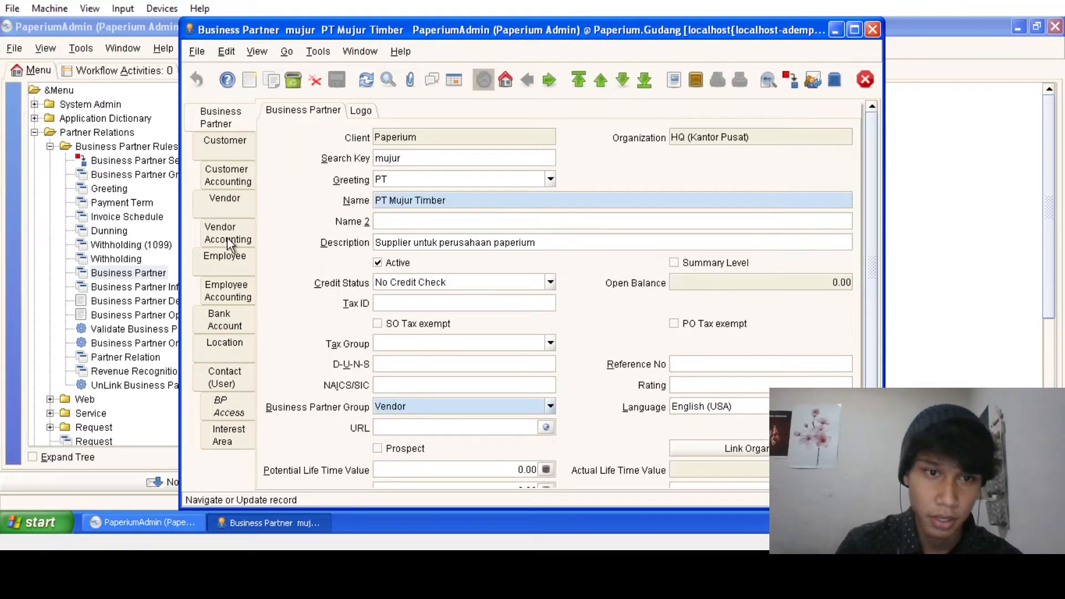
pyautogui.click(240, 345)
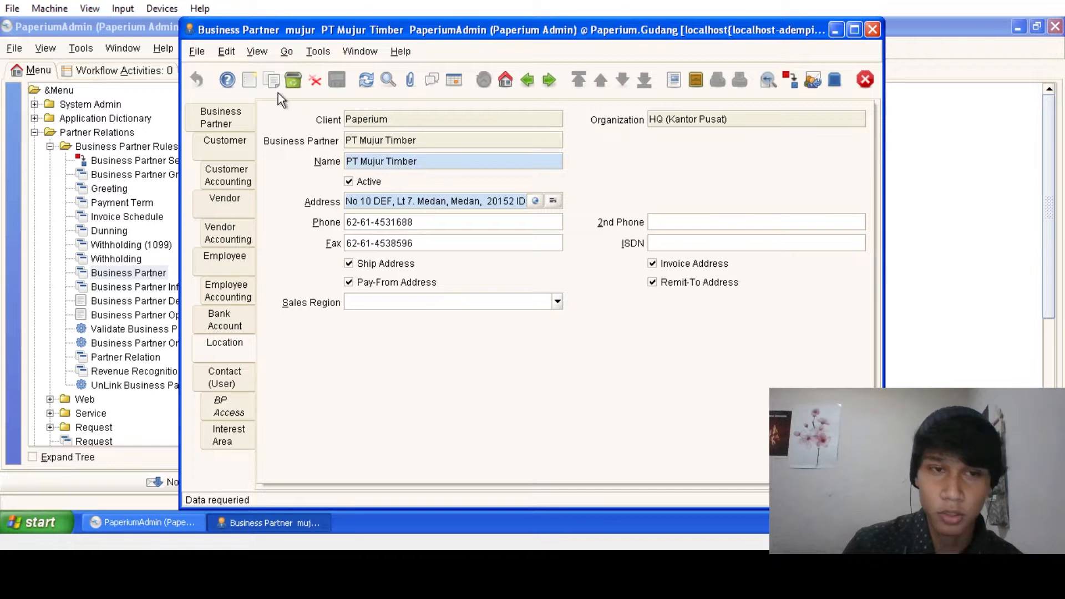
pyautogui.click(249, 114)
# - Check the addresses of PT Mutu Hijau Indonesia and CV Kayu Rimba
pyautogui.click(601, 80)
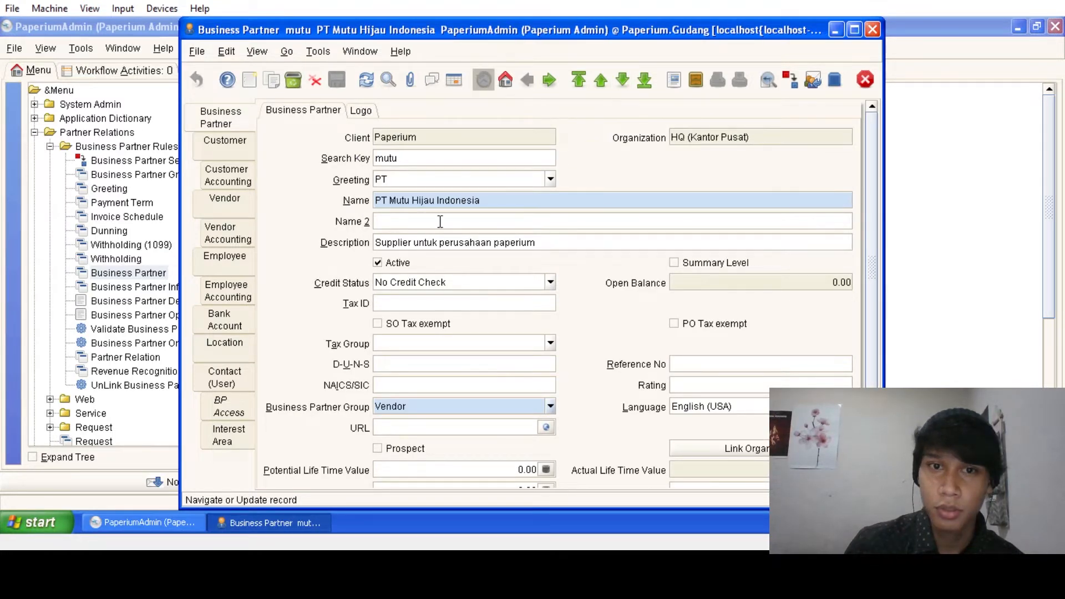
pyautogui.click(250, 344)
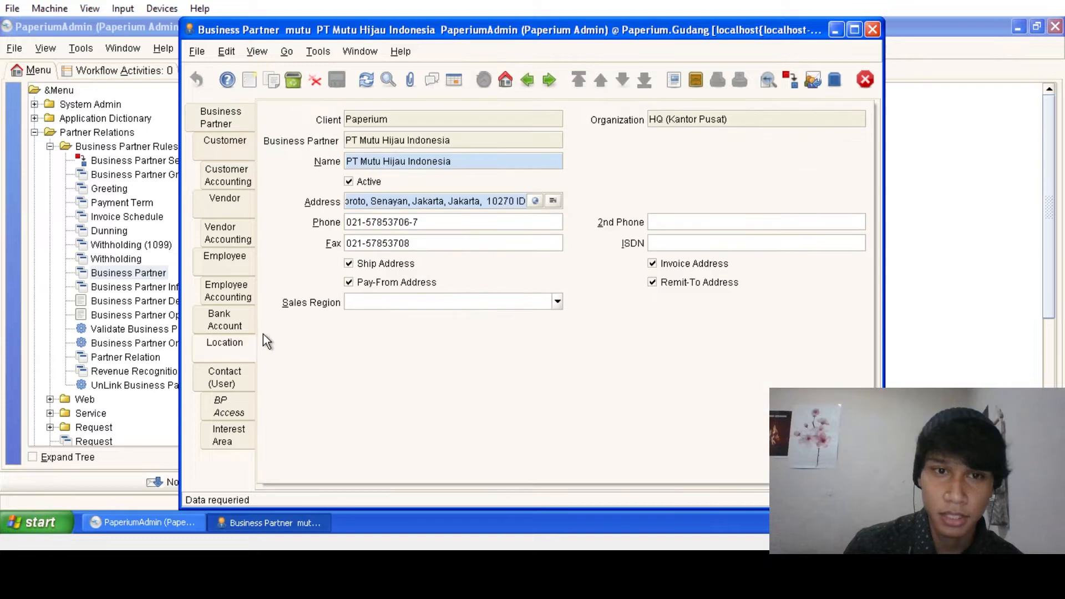
pyautogui.click(237, 116)
pyautogui.click(620, 89)
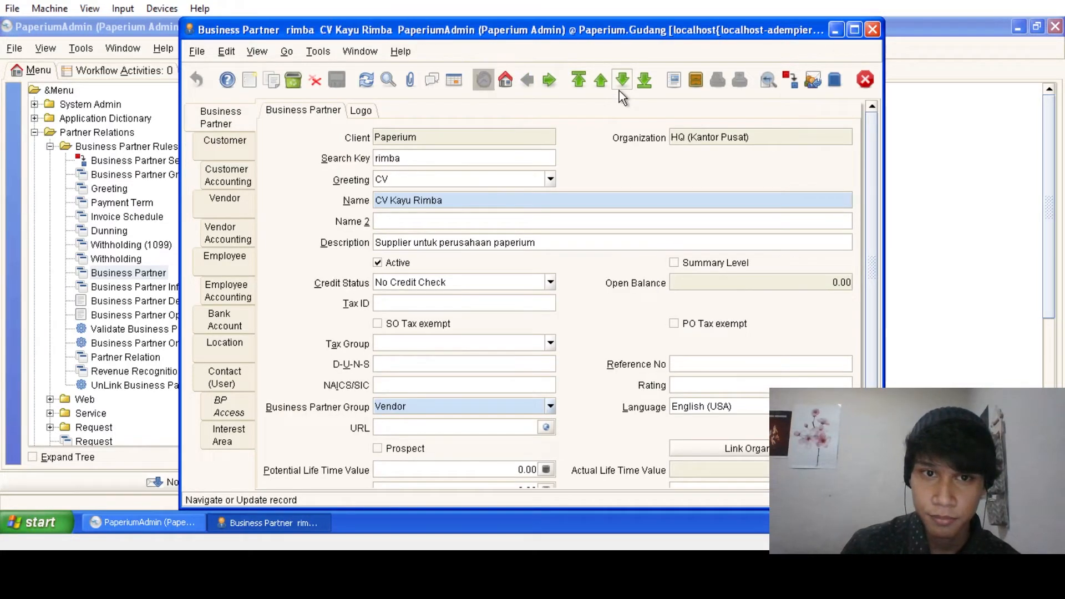
pyautogui.click(230, 344)
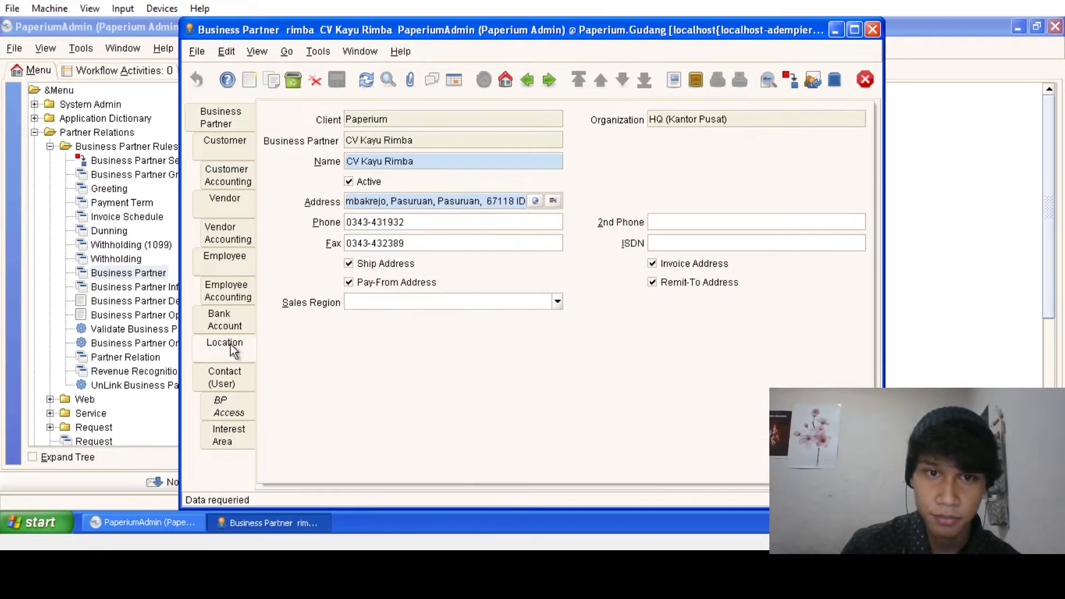
pyautogui.click(247, 121)
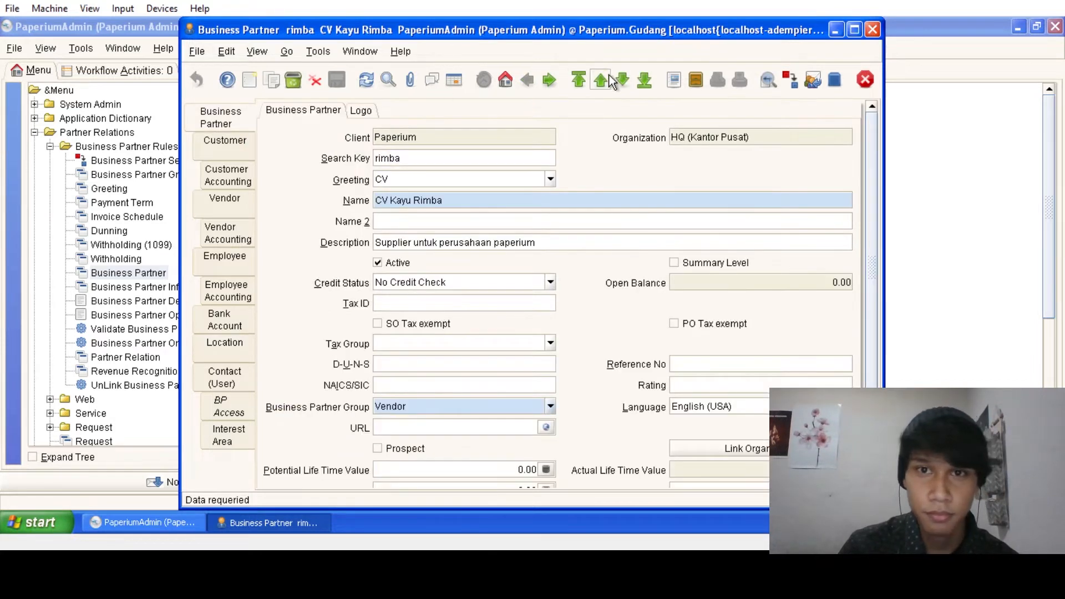
# - Check PT SLJ Global TBK's South Jakarta address, then list all business partners
pyautogui.click(603, 81)
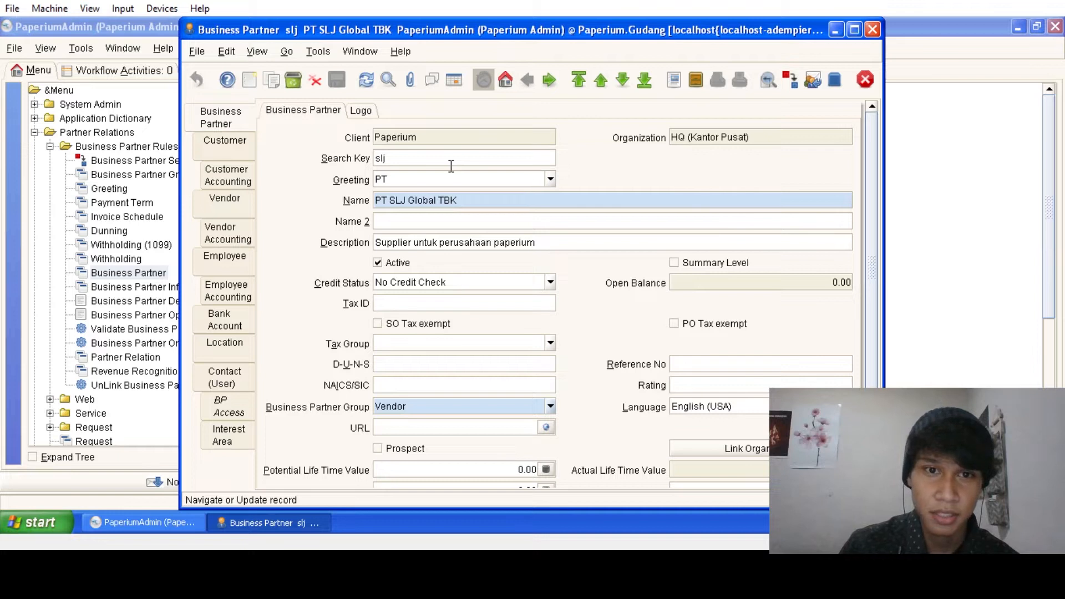
pyautogui.click(237, 345)
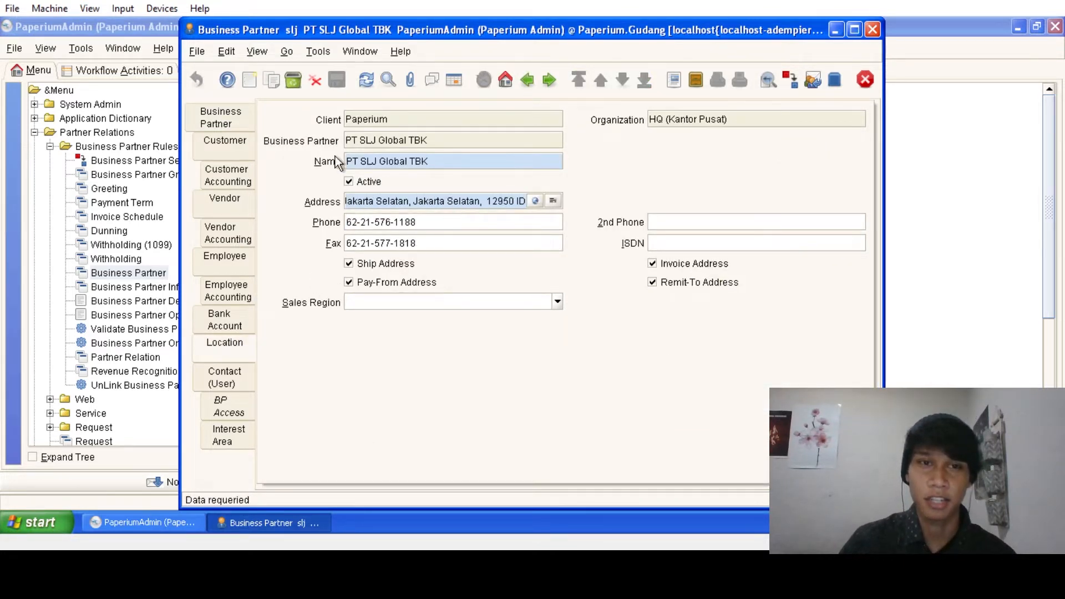
pyautogui.click(234, 113)
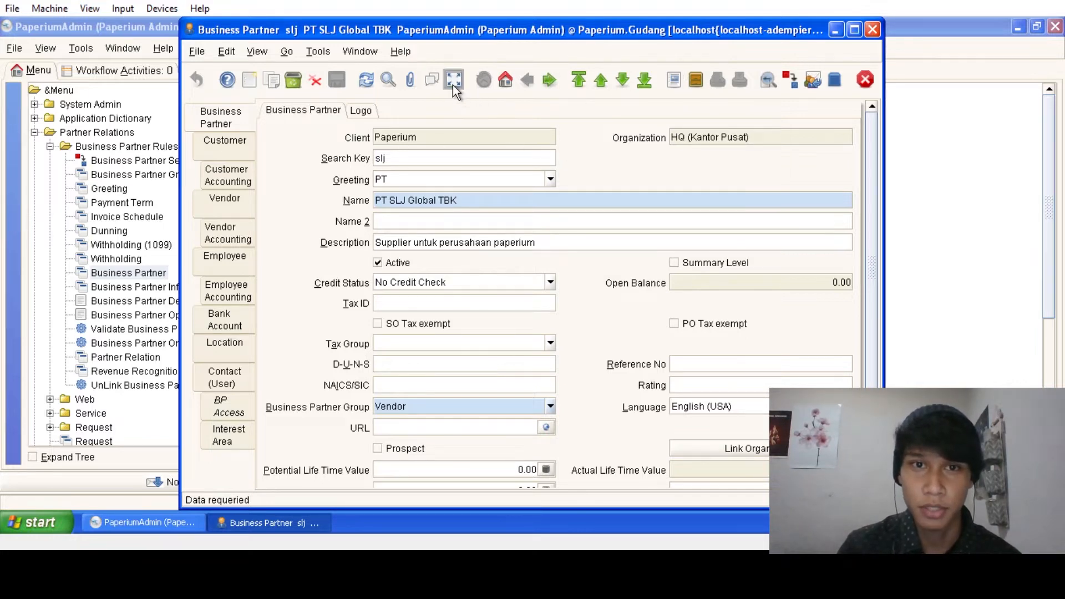
pyautogui.click(452, 85)
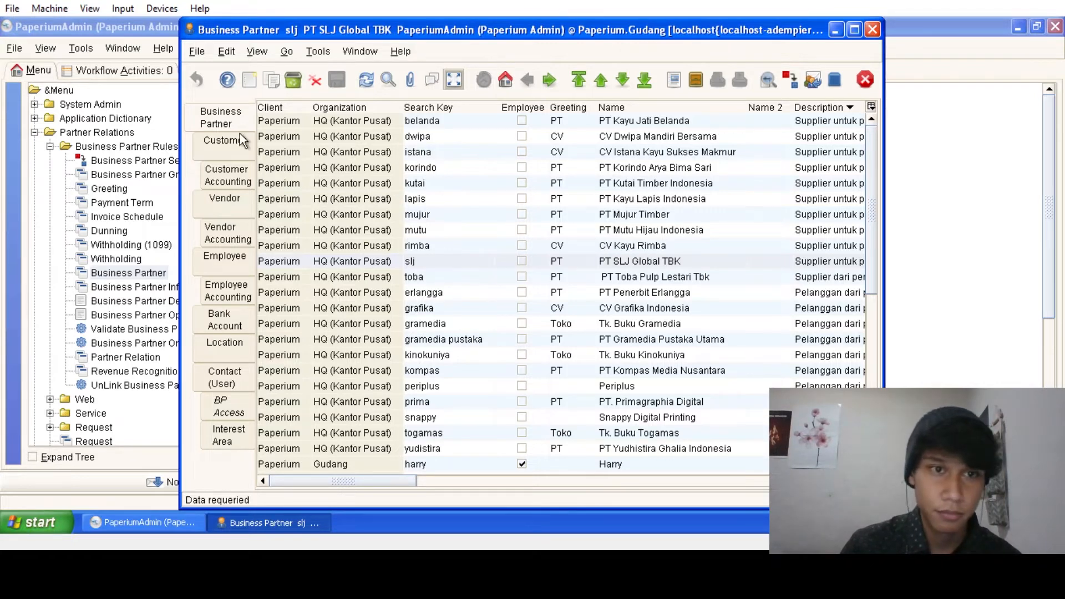
# - Select PT Penerbit Erlangga in the partner grid and show it as a single record
pyautogui.moveTo(411, 480); pyautogui.dragTo(389, 477)
pyautogui.click(445, 295)
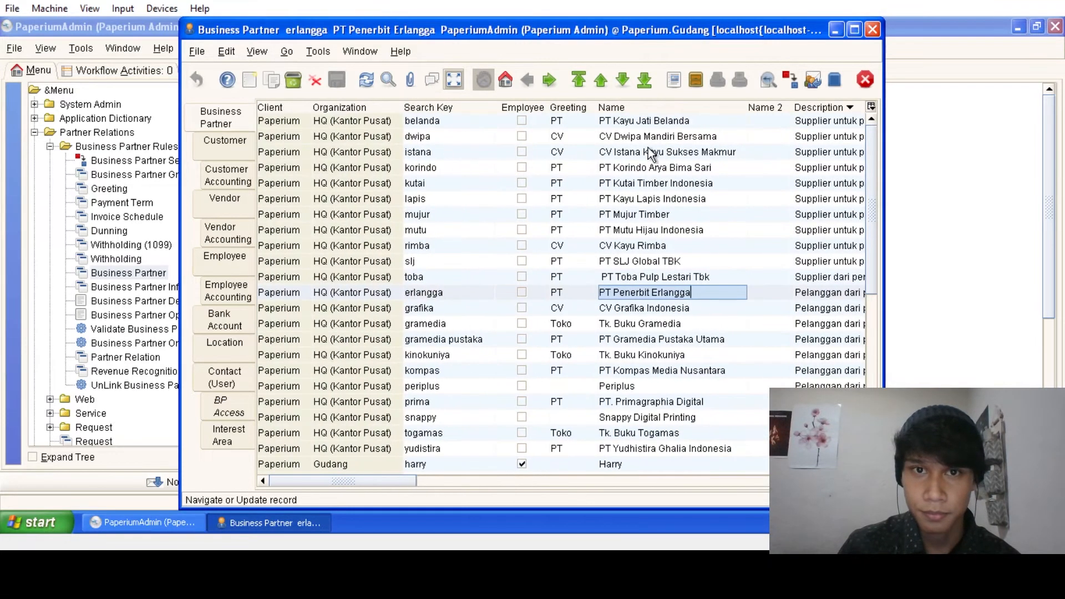
pyautogui.click(452, 79)
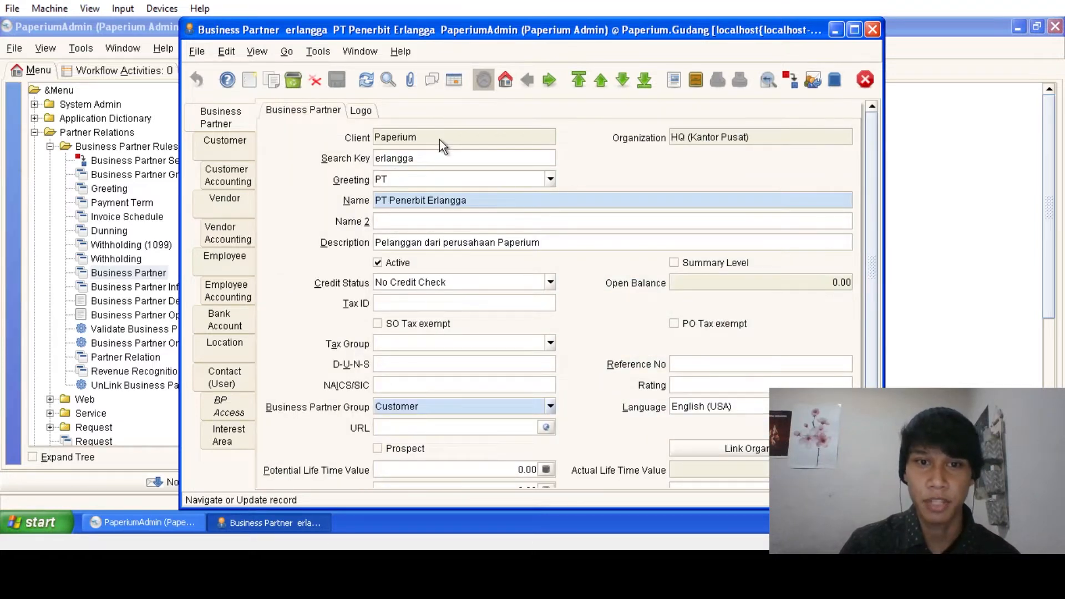
# - Check the location details of PT Penerbit Erlangga and CV Grafika Indonesia in turn
pyautogui.scroll(-1, 481, 368)
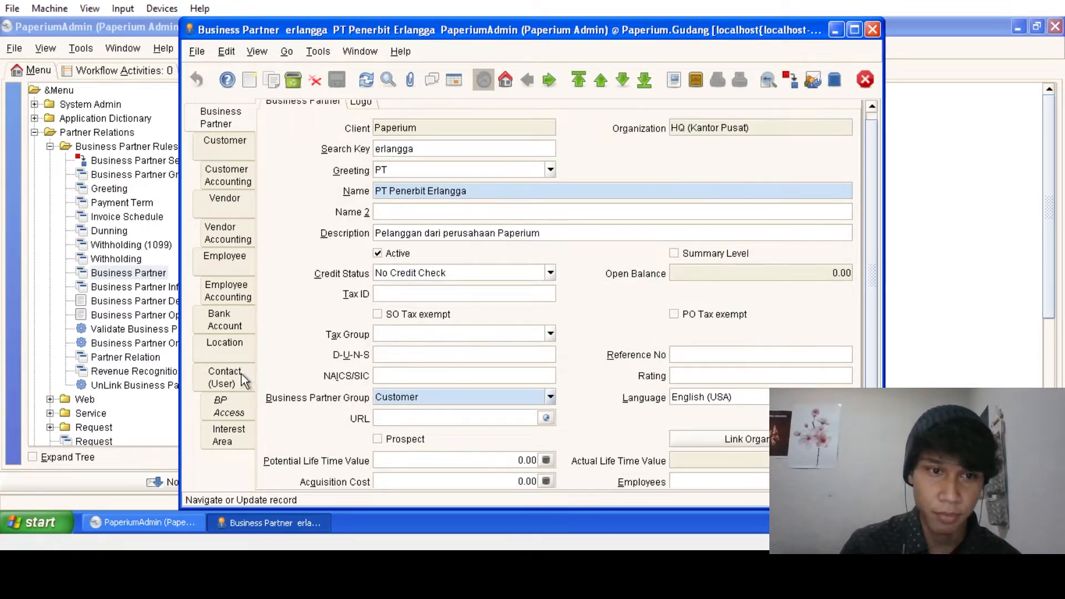
pyautogui.click(229, 345)
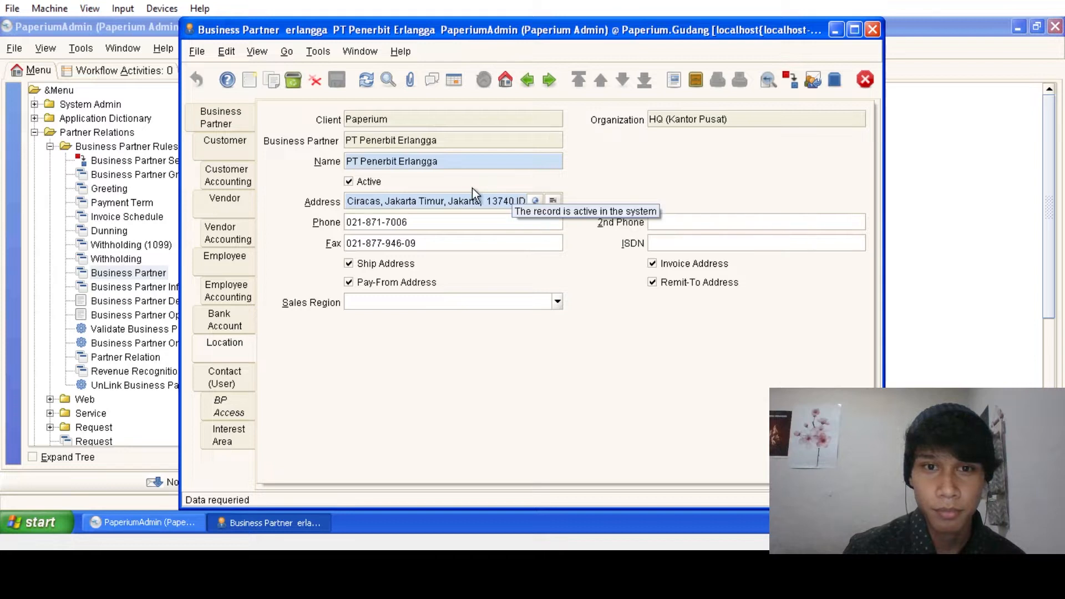
pyautogui.click(237, 121)
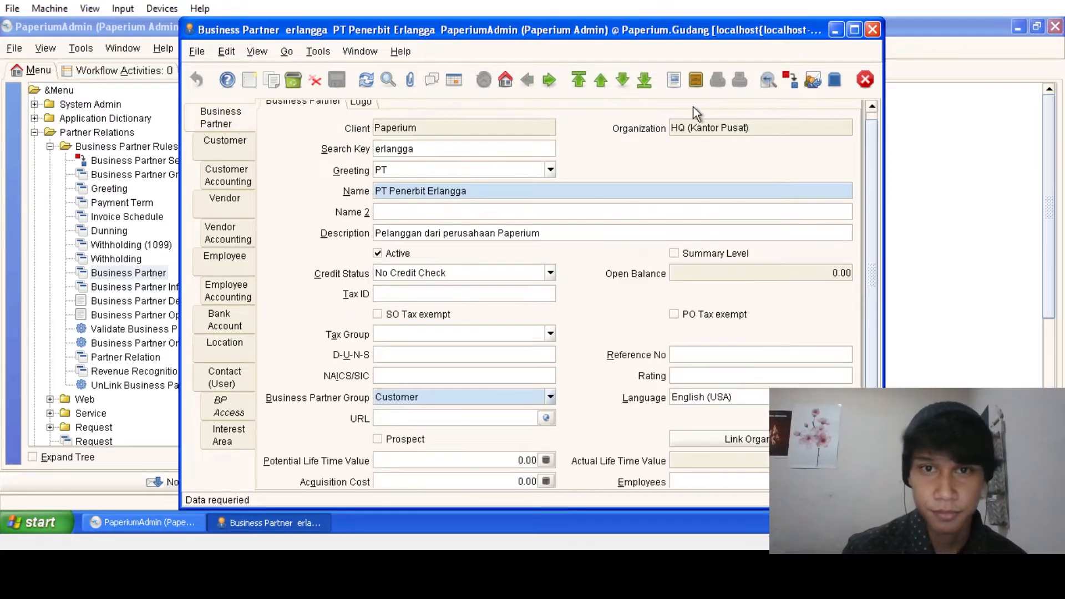
pyautogui.click(622, 87)
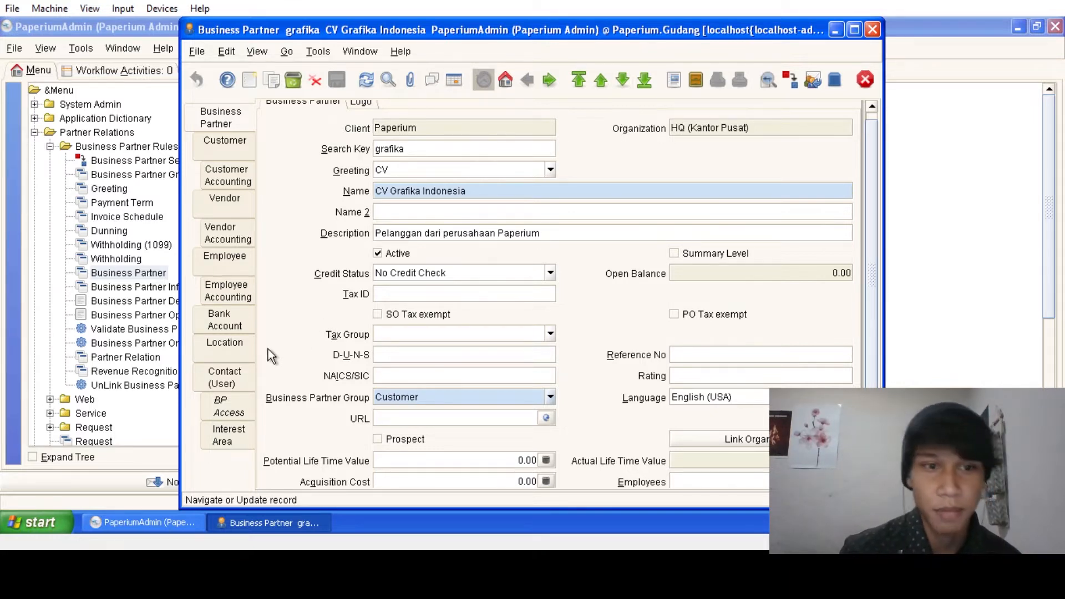
pyautogui.click(236, 354)
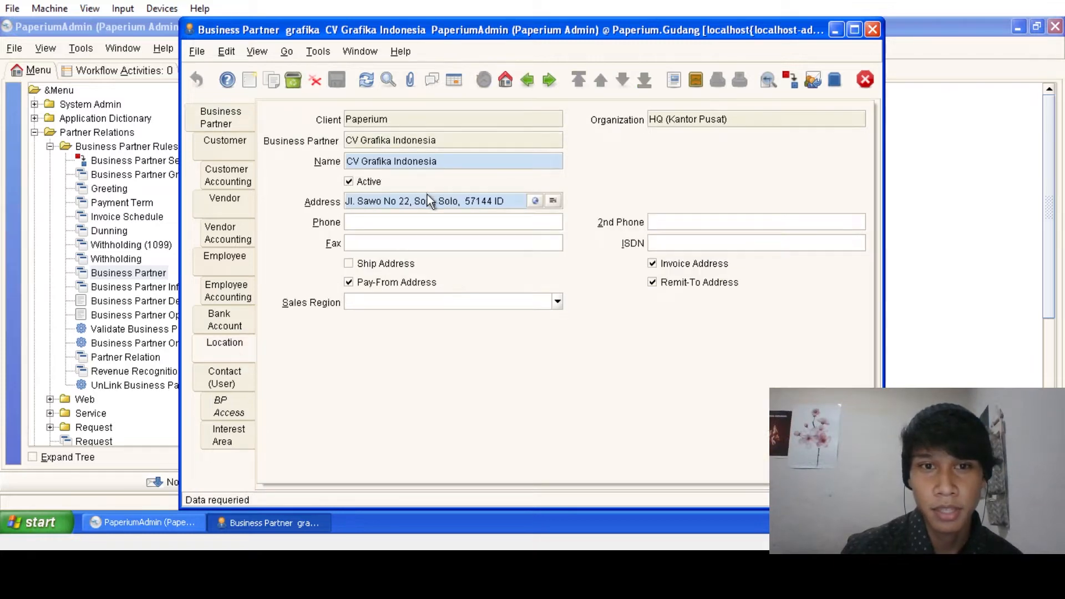
pyautogui.click(248, 115)
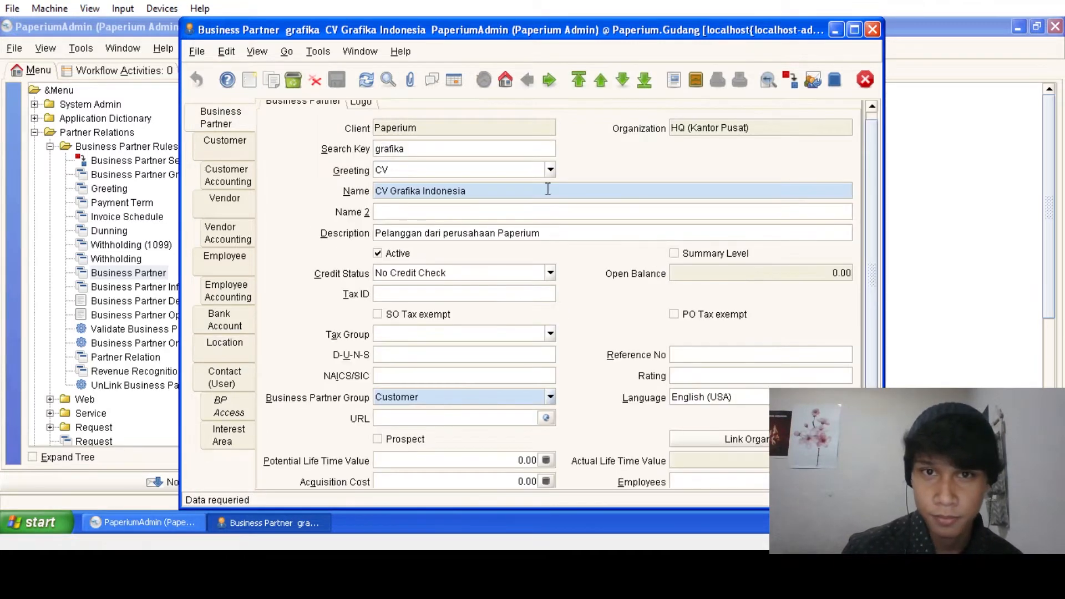
pyautogui.click(622, 82)
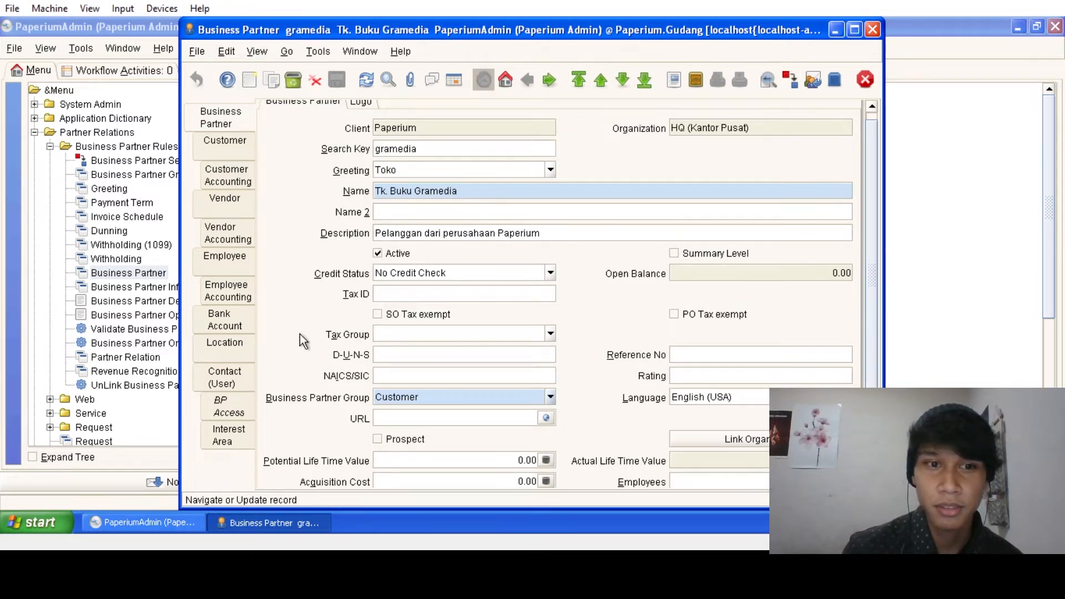
# - Review Tk. Buku Gramedia's address and phone details, then advance to the next partner
pyautogui.click(234, 361)
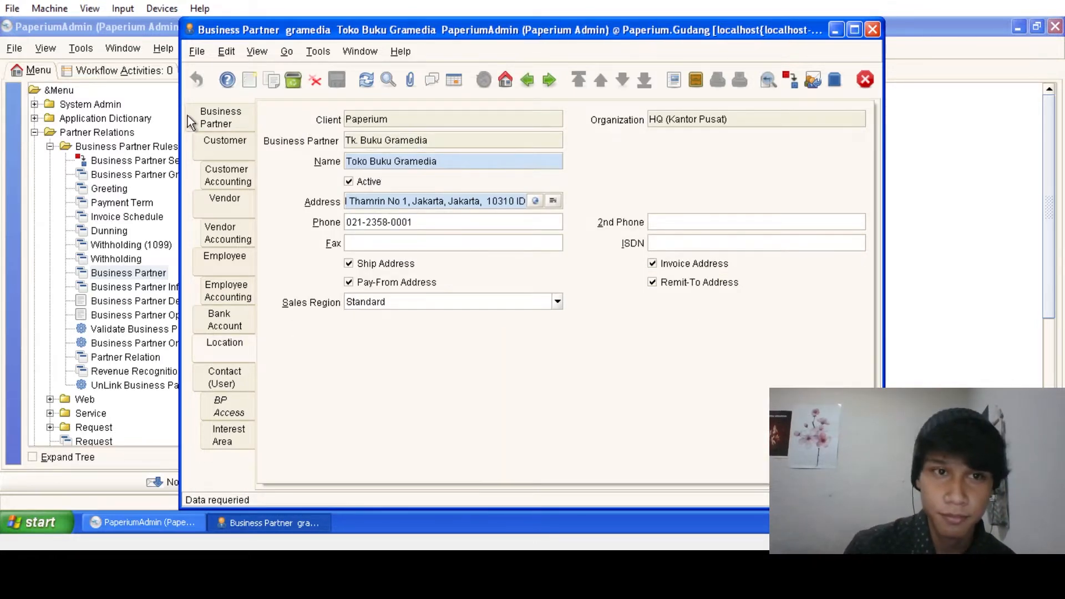
pyautogui.click(209, 117)
pyautogui.click(231, 357)
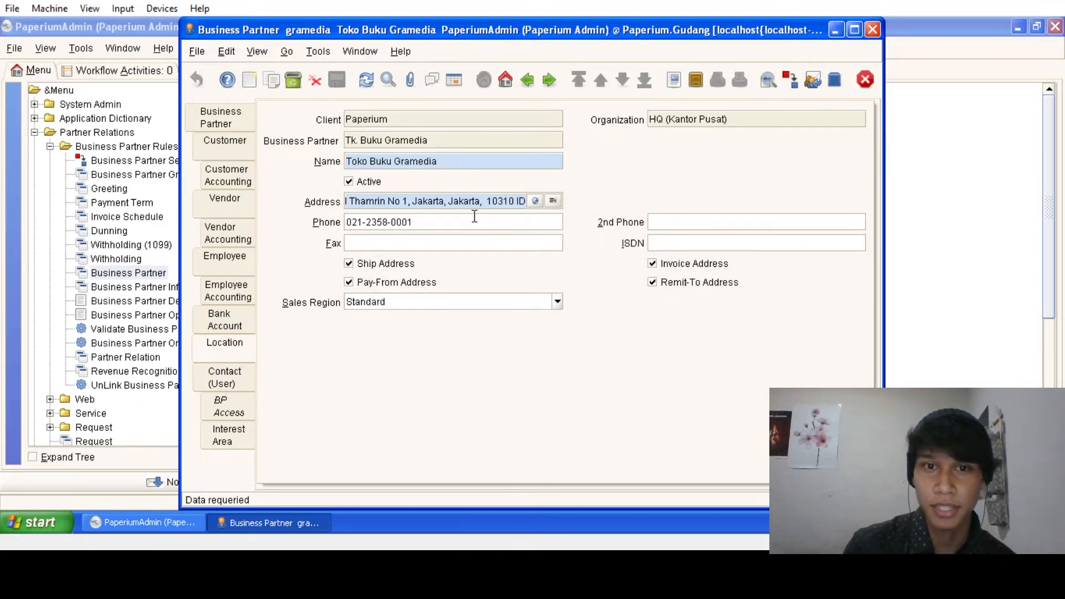
pyautogui.click(222, 119)
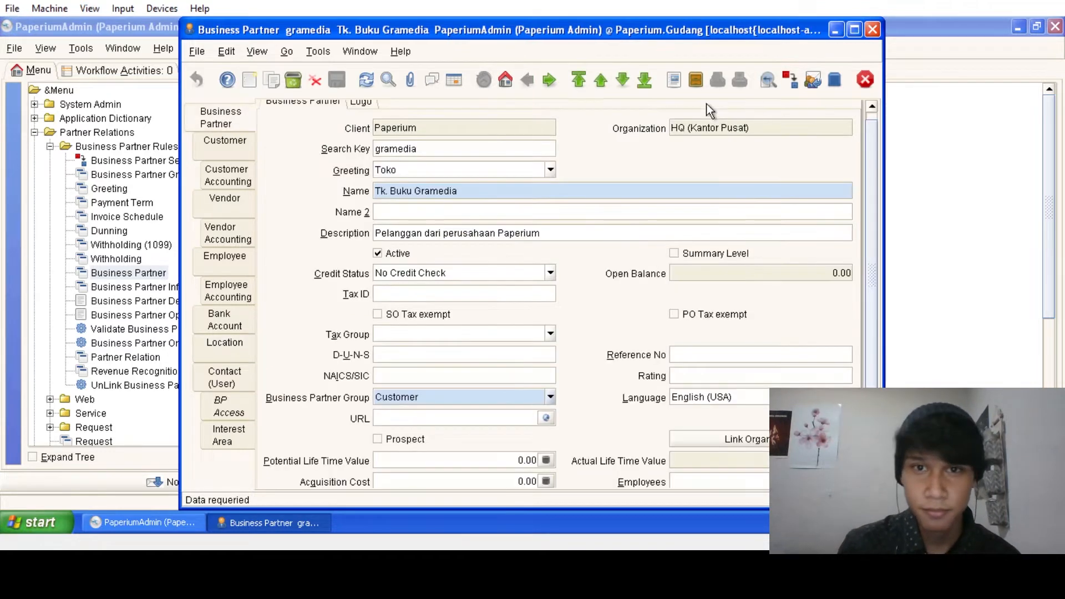
pyautogui.click(623, 81)
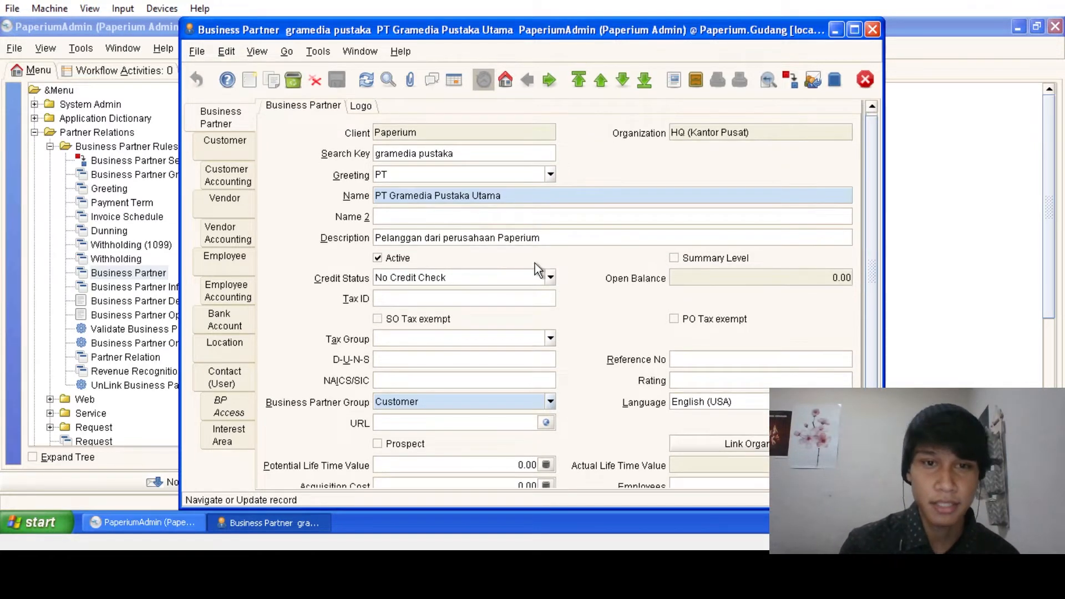
# - Check PT Gramedia Pustaka Utama's Jakarta address, then advance to Tk. Buku Kinokuniya
pyautogui.scroll(-2, 443, 277)
pyautogui.scroll(-2, 423, 326)
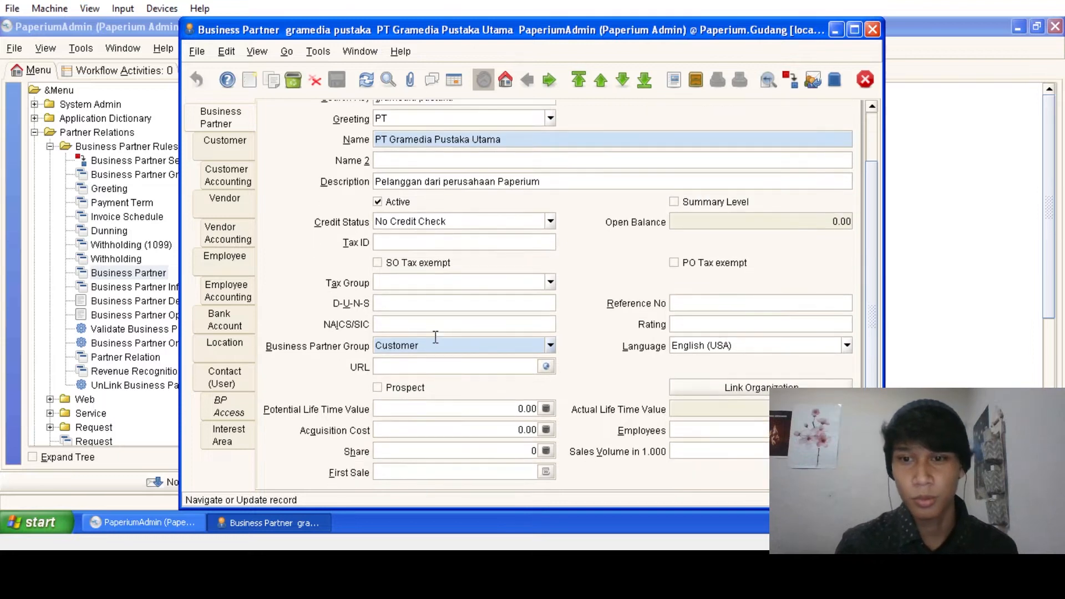
pyautogui.click(224, 343)
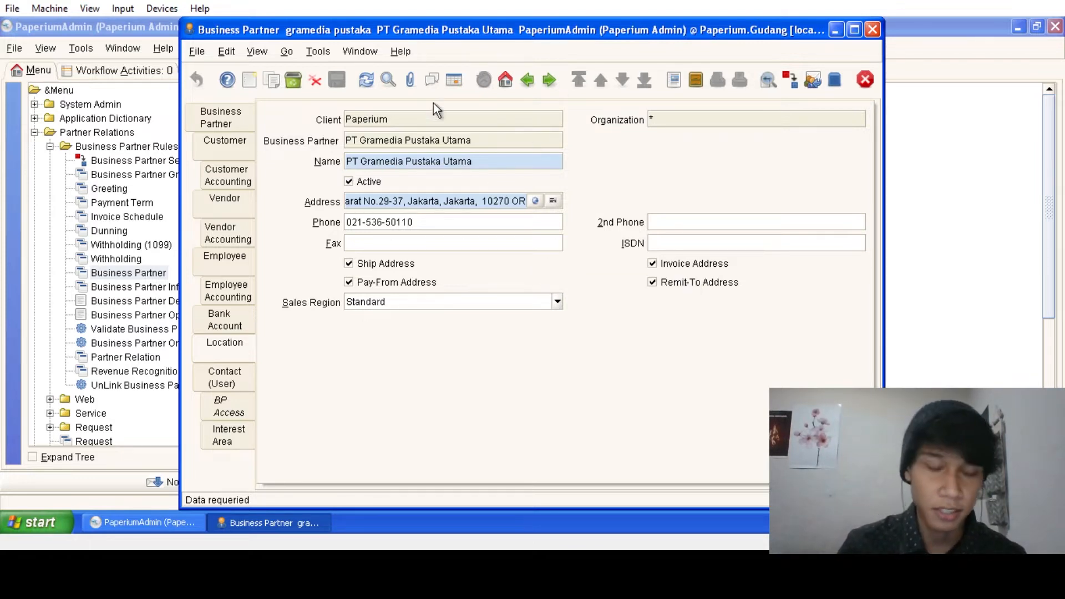
pyautogui.click(254, 123)
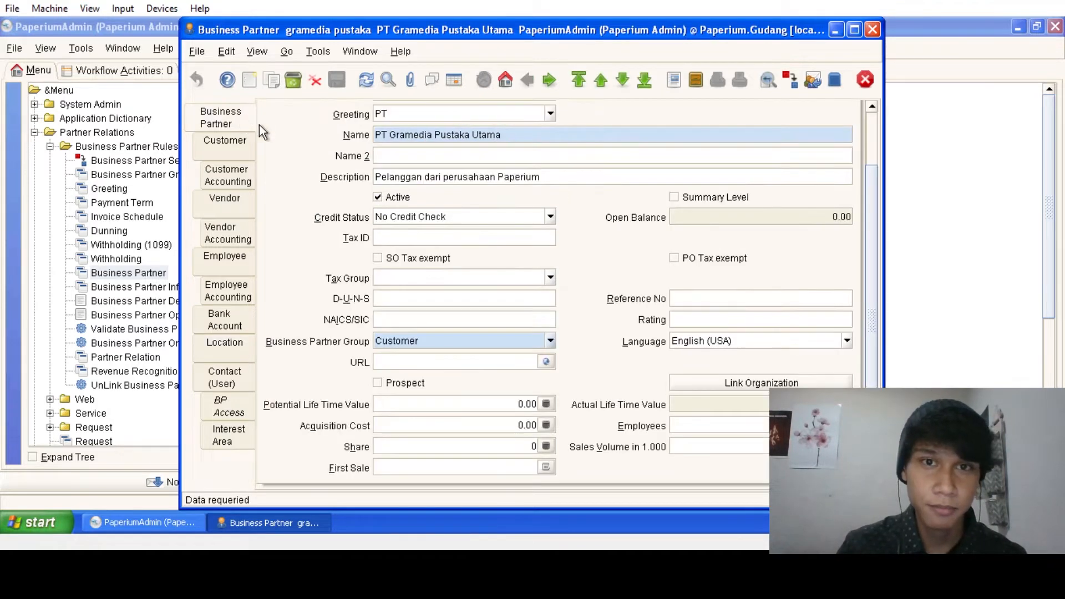
pyautogui.click(624, 81)
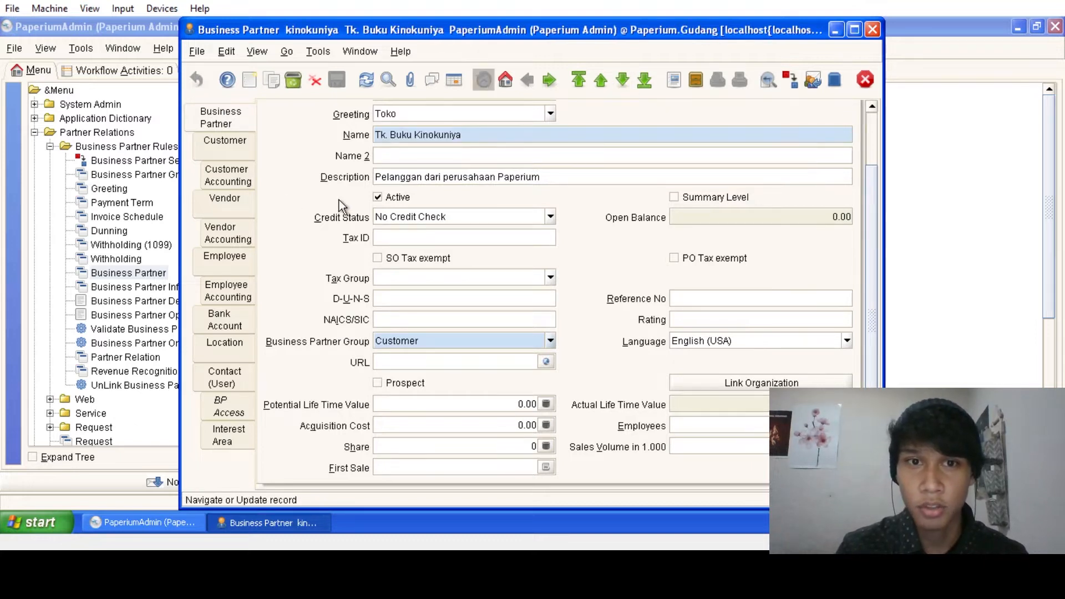
# - Check the addresses of Tk. Buku Kinokuniya and PT Kompas Media Nusantara
pyautogui.click(241, 345)
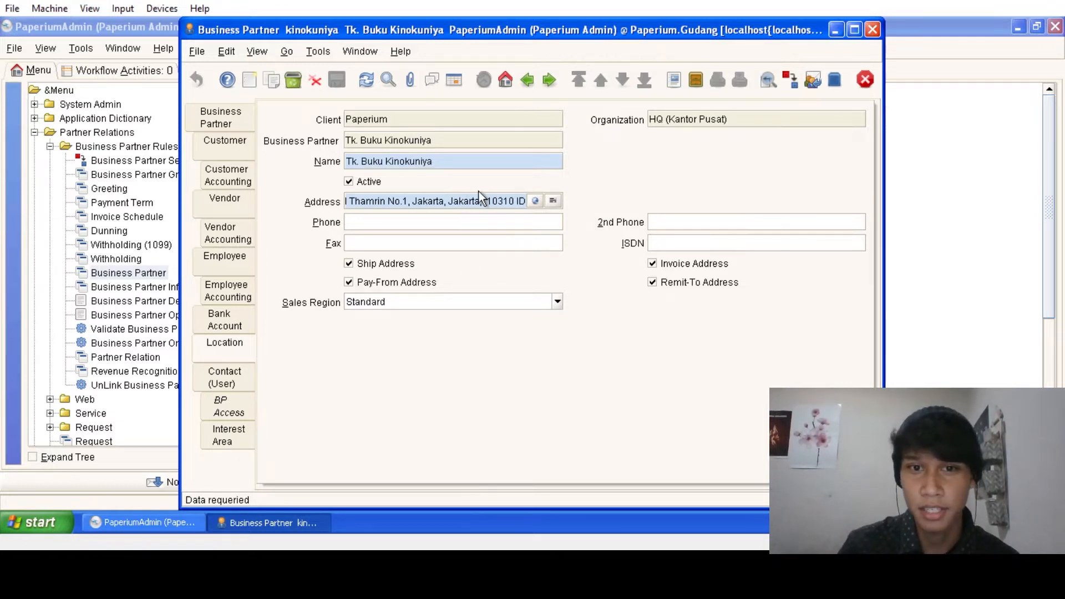
pyautogui.click(249, 124)
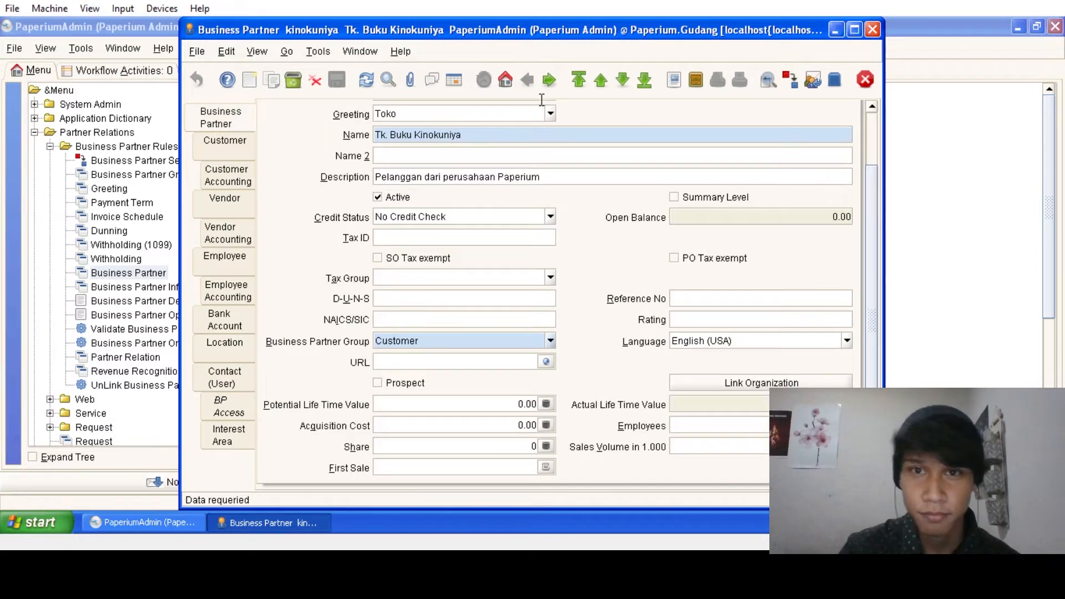
pyautogui.click(622, 81)
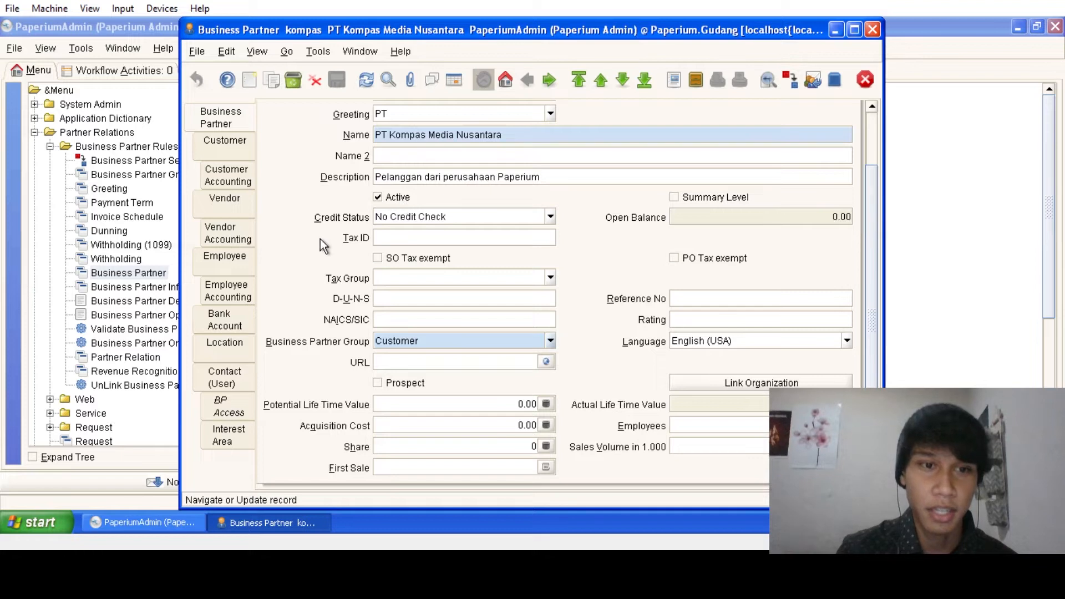
pyautogui.click(251, 345)
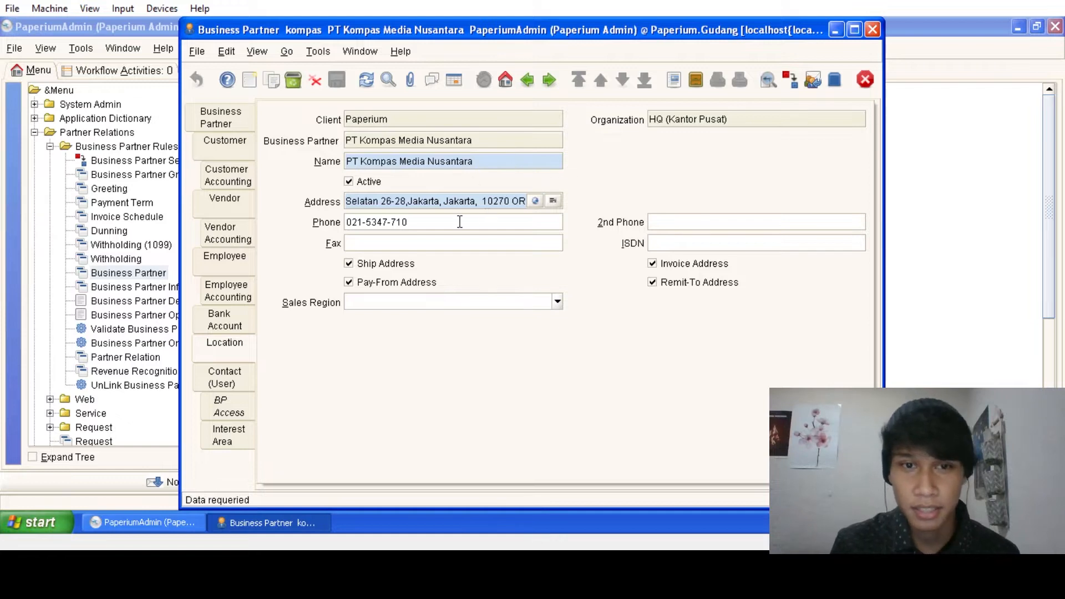
pyautogui.click(218, 125)
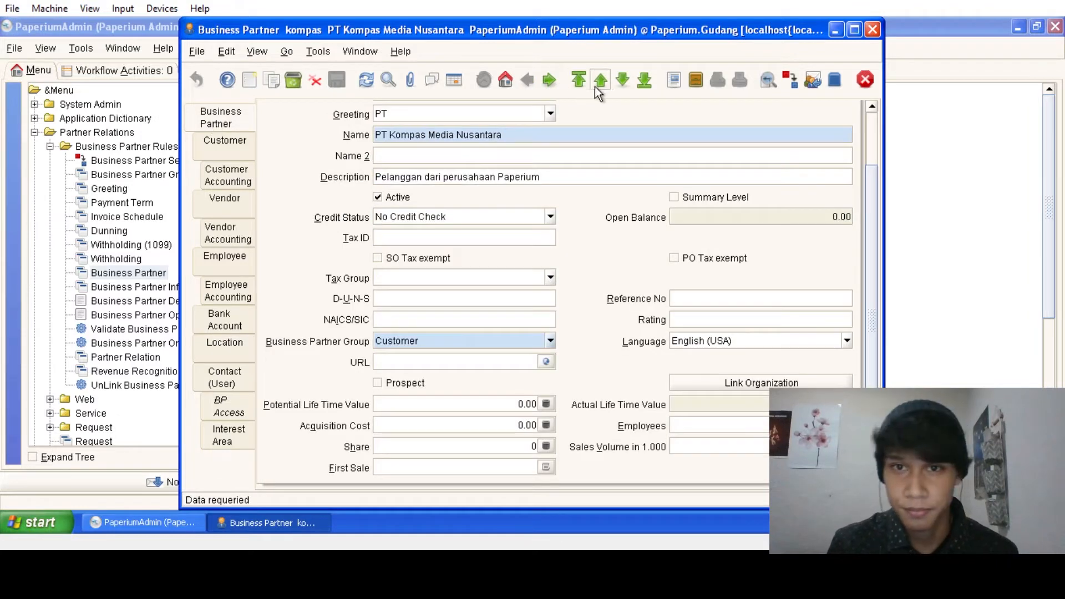
pyautogui.click(621, 87)
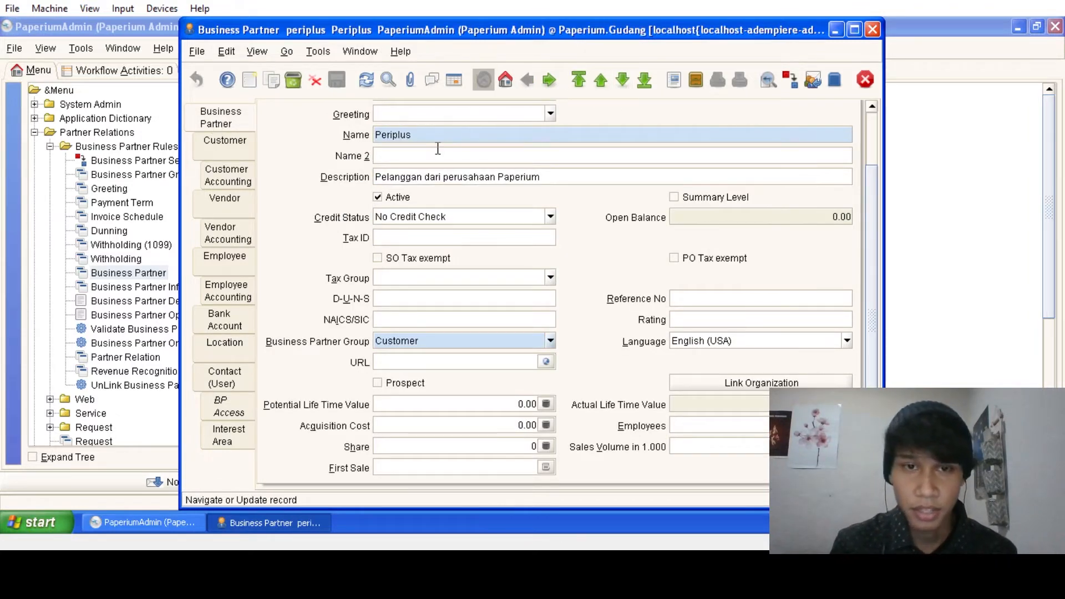
# - Check the addresses of Periplus and PT. Primagraphia Digital
pyautogui.click(242, 347)
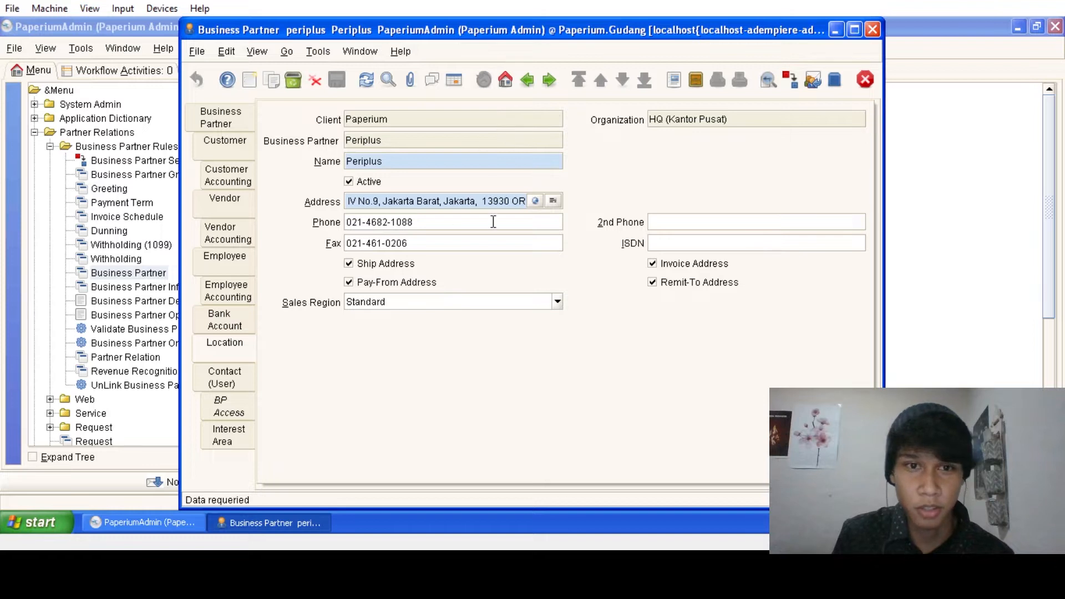
pyautogui.click(242, 117)
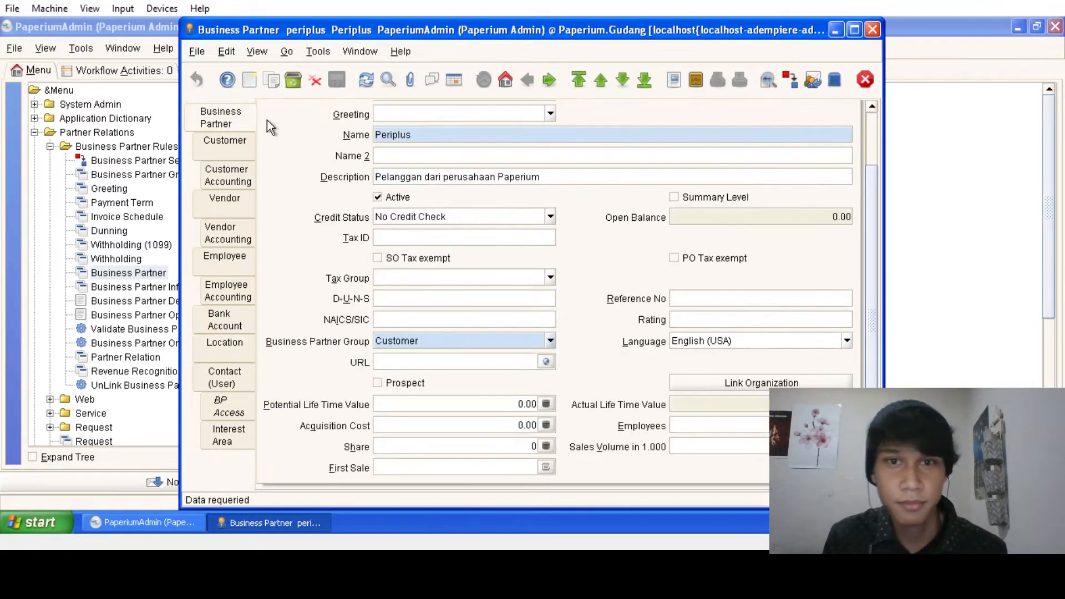
pyautogui.click(623, 81)
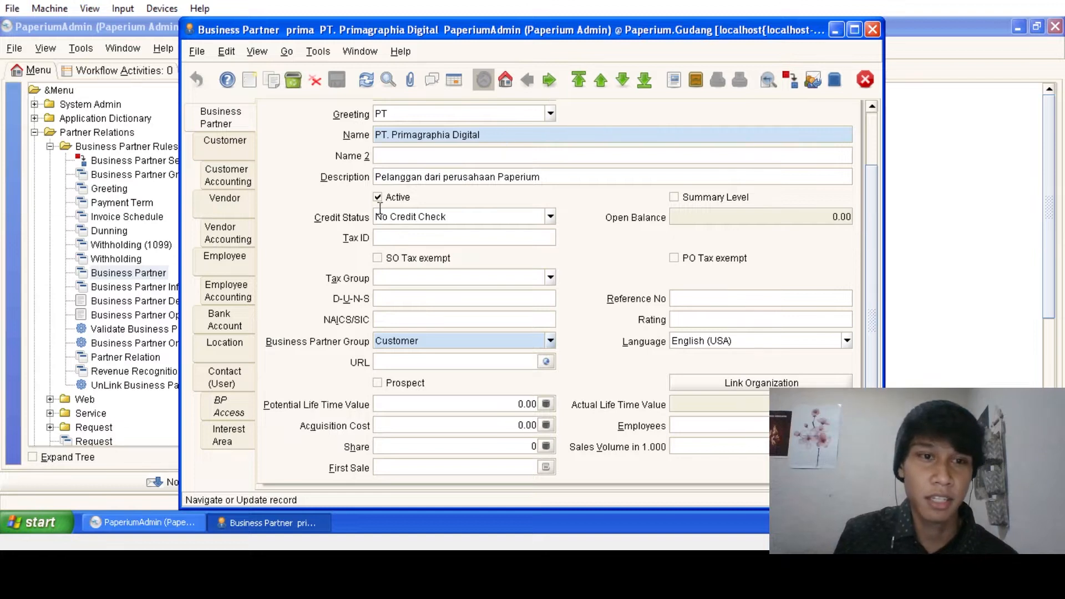
pyautogui.click(242, 350)
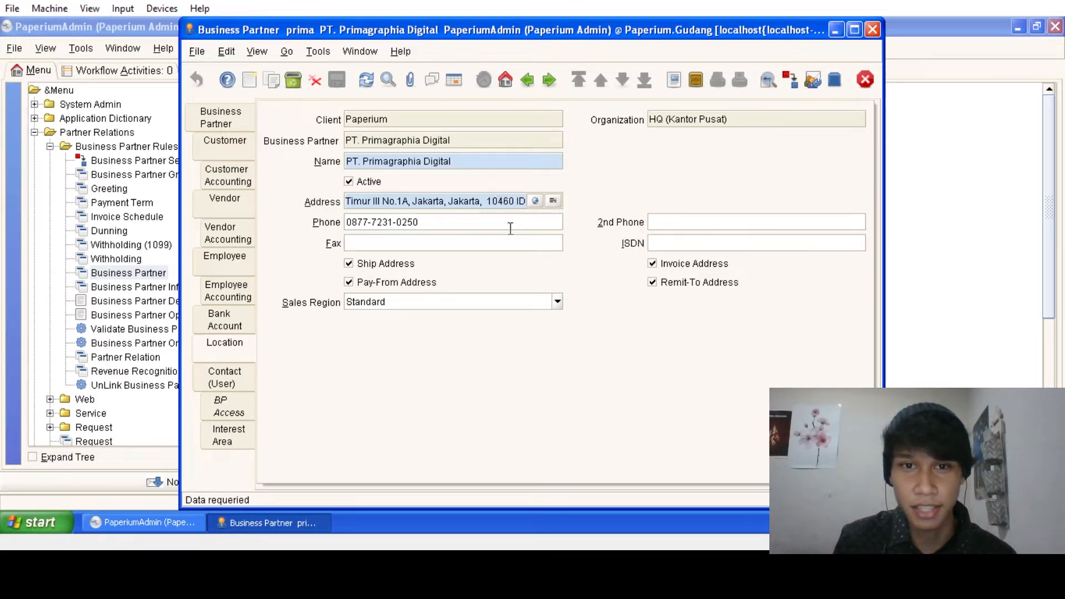
pyautogui.click(232, 118)
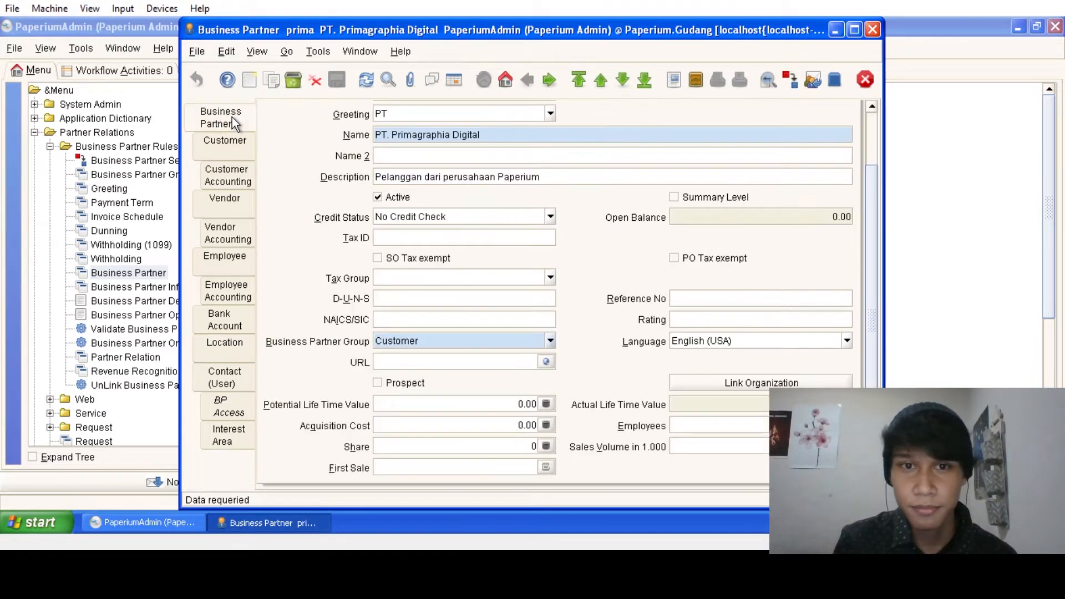
pyautogui.click(622, 80)
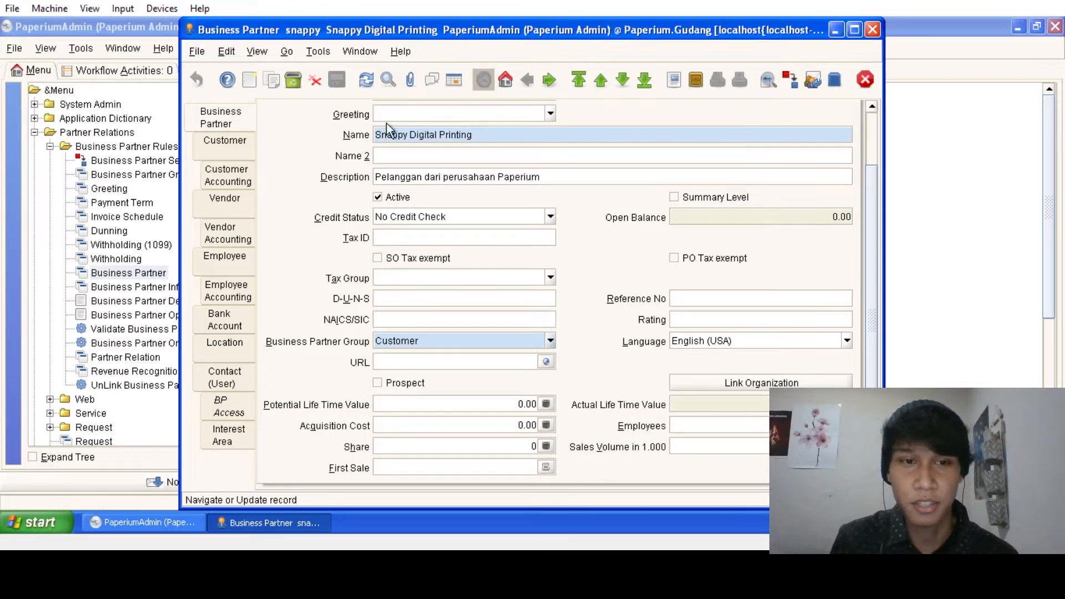
# - Check the addresses of Snappy Digital Printing and Tk. Buku Togamas (Malang)
pyautogui.click(233, 341)
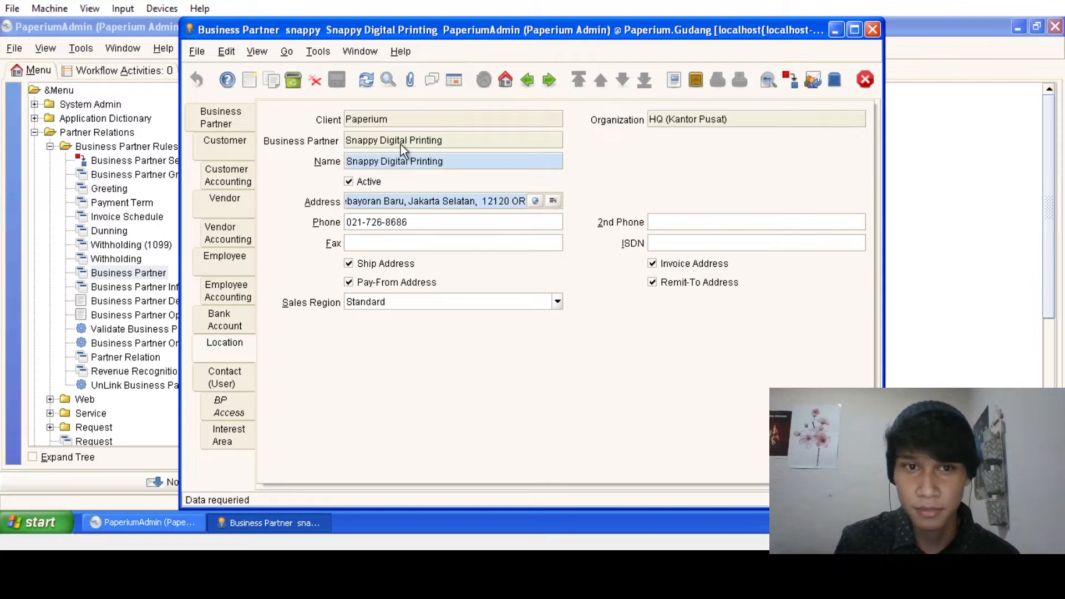
pyautogui.click(236, 118)
pyautogui.click(622, 81)
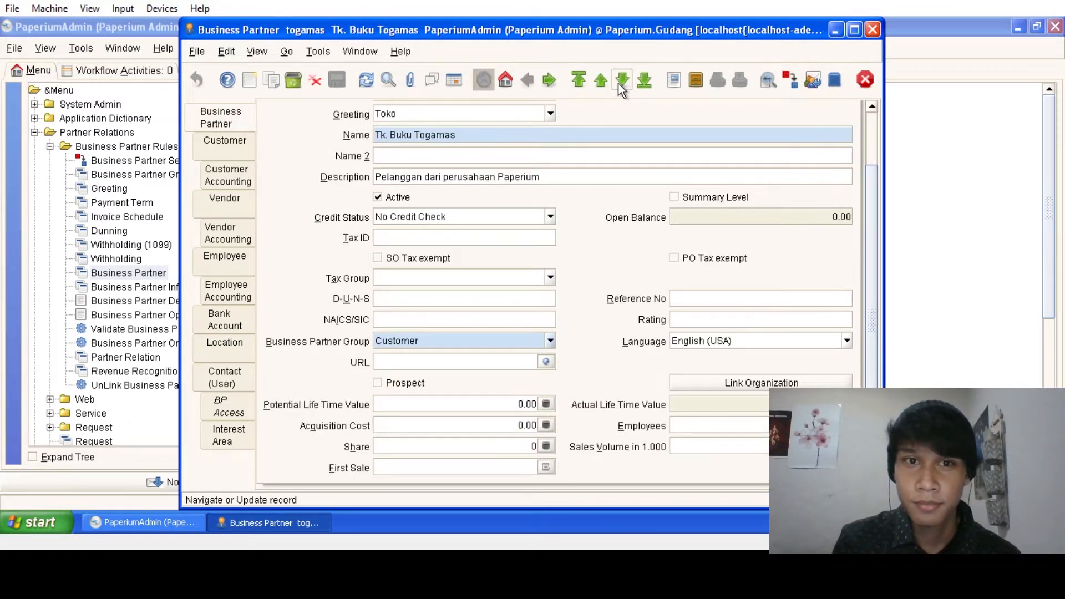
pyautogui.click(237, 348)
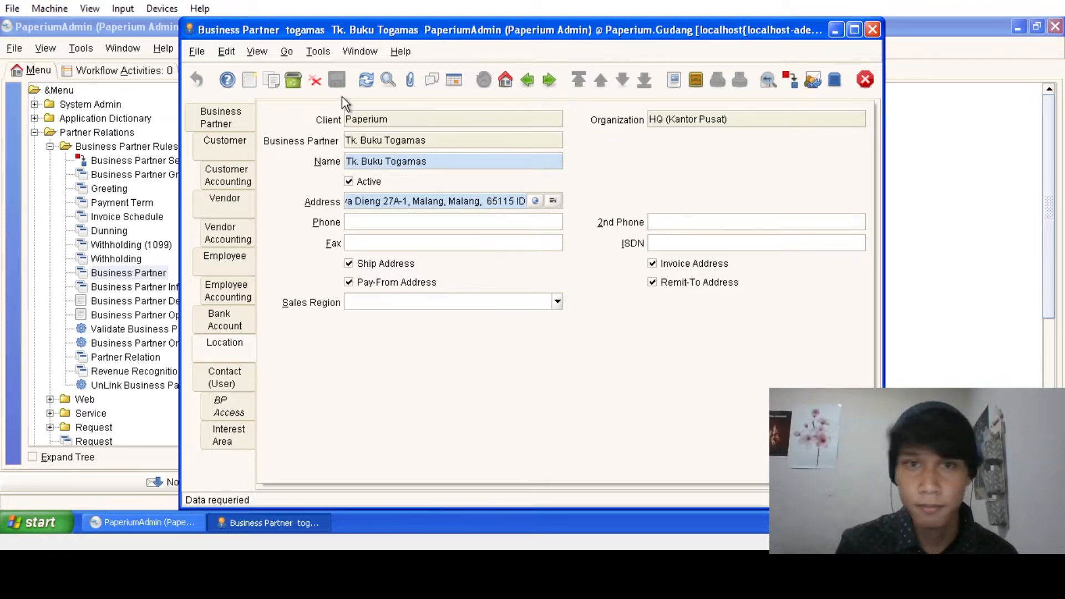
pyautogui.click(251, 118)
pyautogui.click(623, 80)
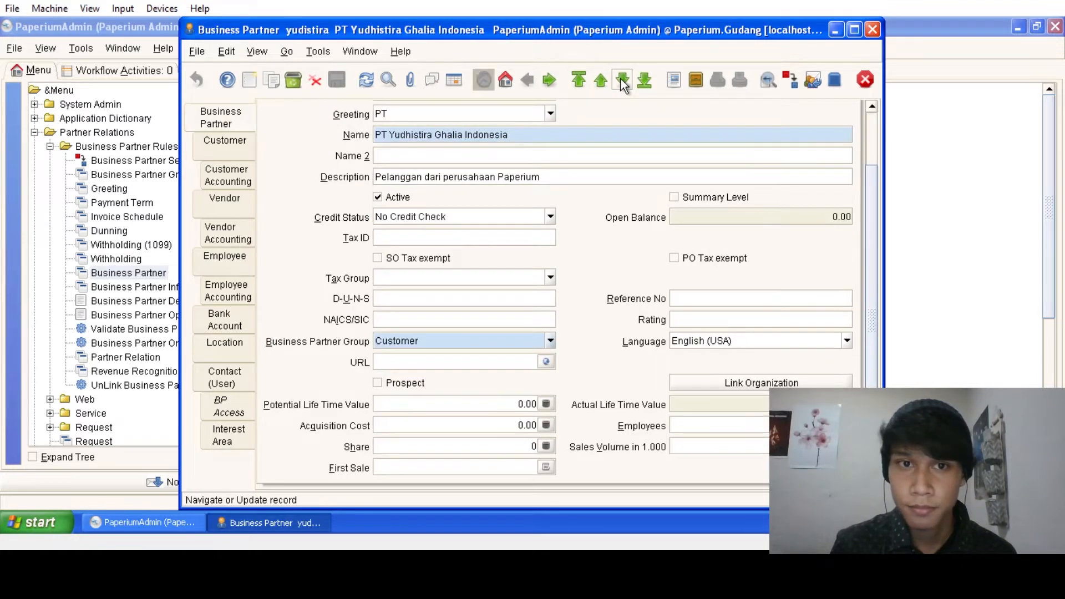
# - Advance to Harry, then list all business partners in a table and scroll through it
pyautogui.click(623, 80)
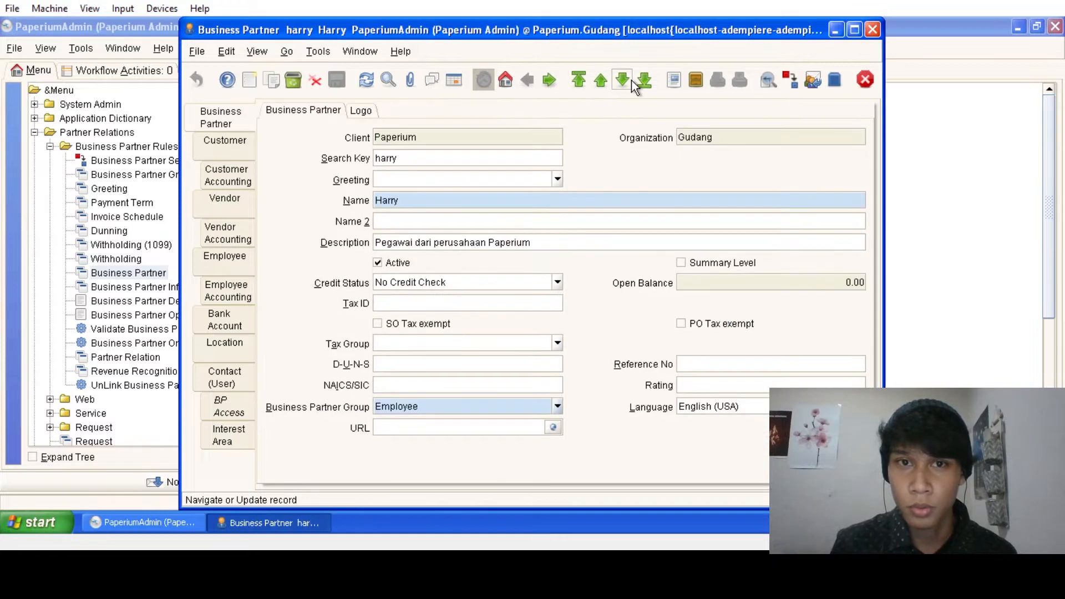
pyautogui.click(453, 79)
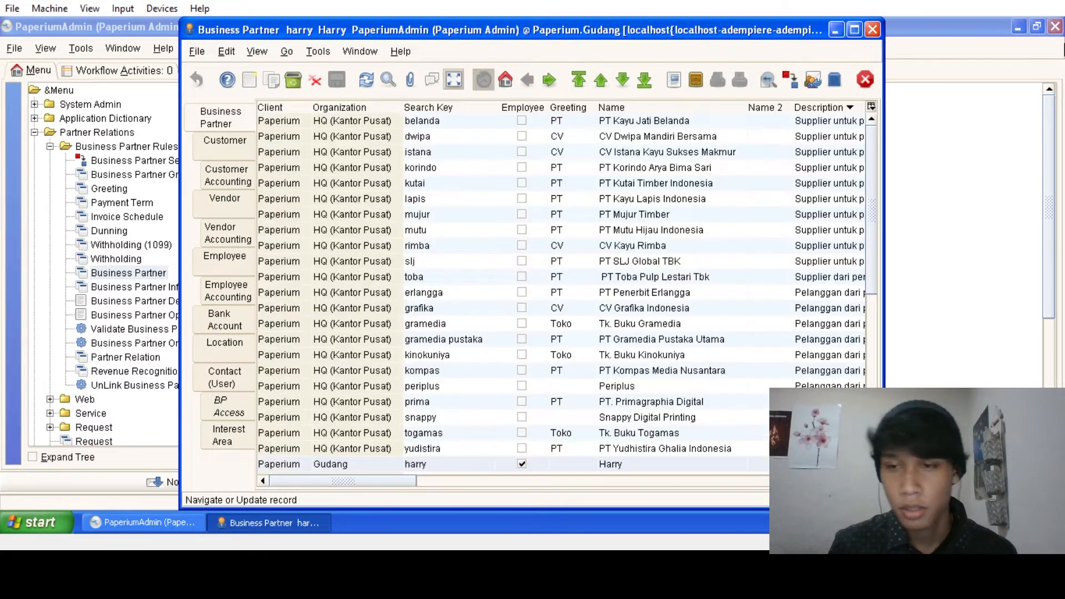
pyautogui.scroll(-3, 610, 314)
pyautogui.click(469, 480)
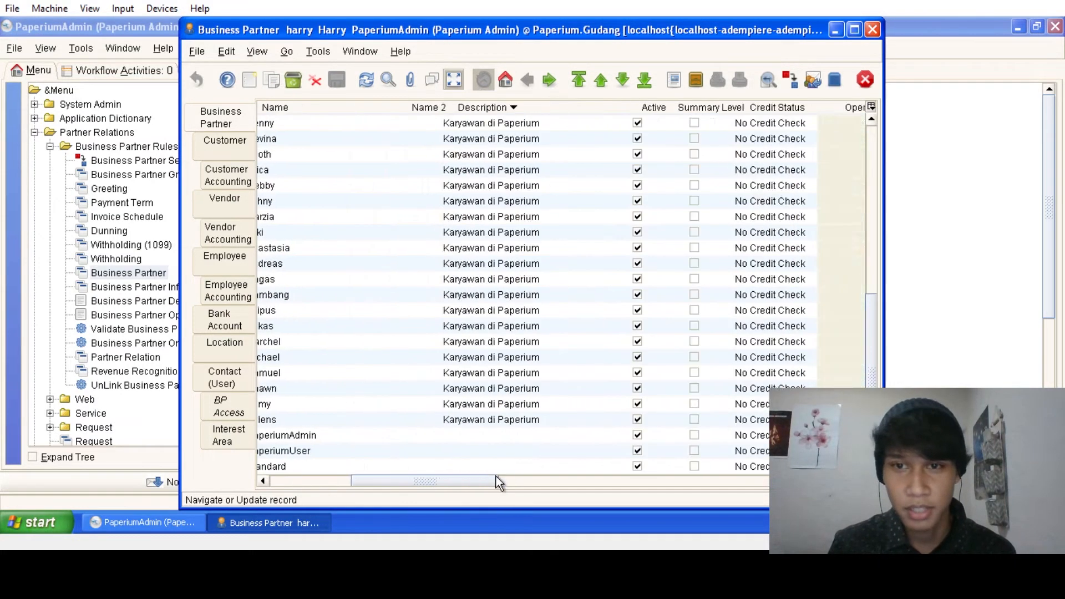
pyautogui.scroll(3, 504, 464)
pyautogui.moveTo(517, 480); pyautogui.dragTo(401, 481)
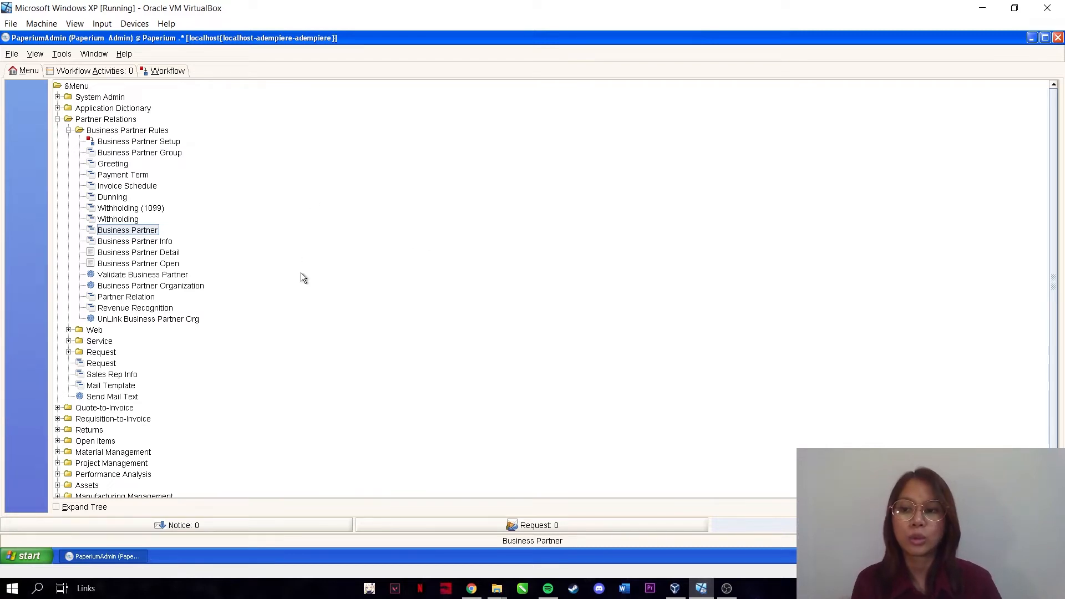
# - Reopen Business Partner, scroll the partner list, and show employee Andreas as a single form
pyautogui.click(144, 230)
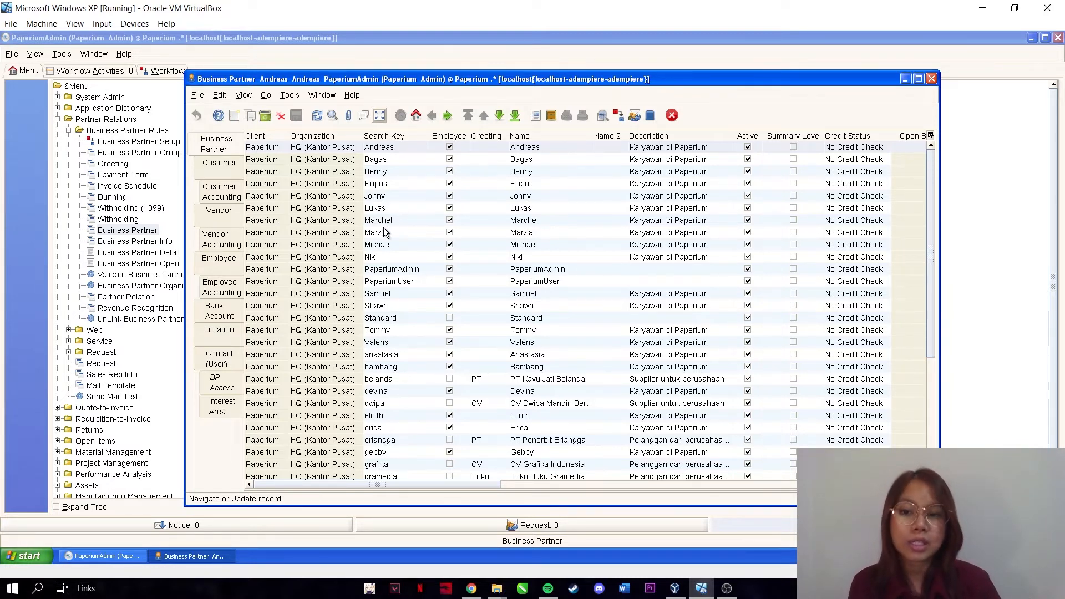
pyautogui.scroll(-1, 386, 233)
pyautogui.scroll(-1, 397, 224)
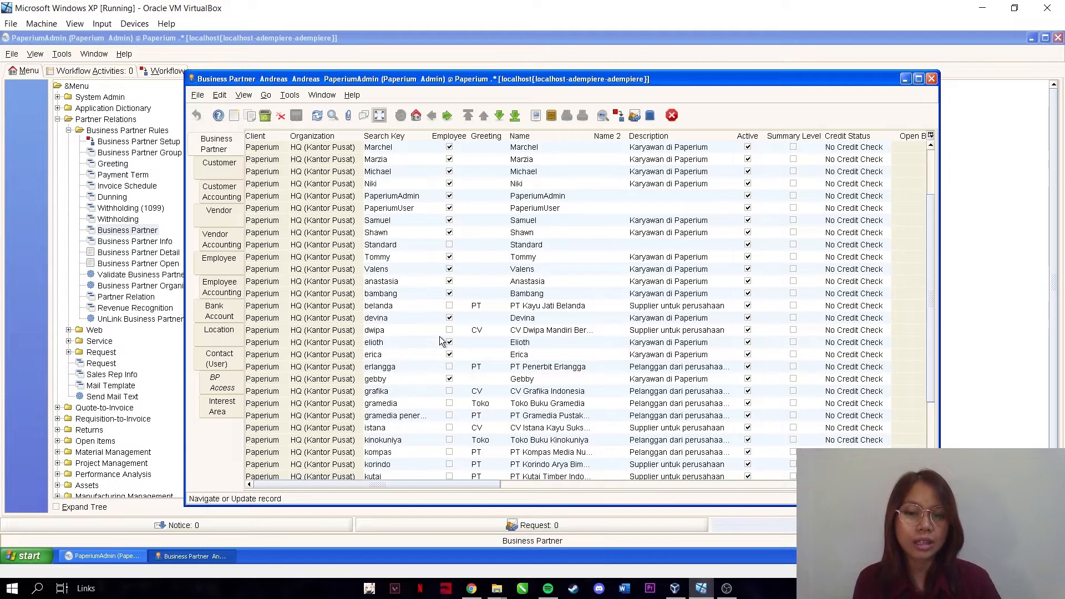
pyautogui.scroll(2, 527, 322)
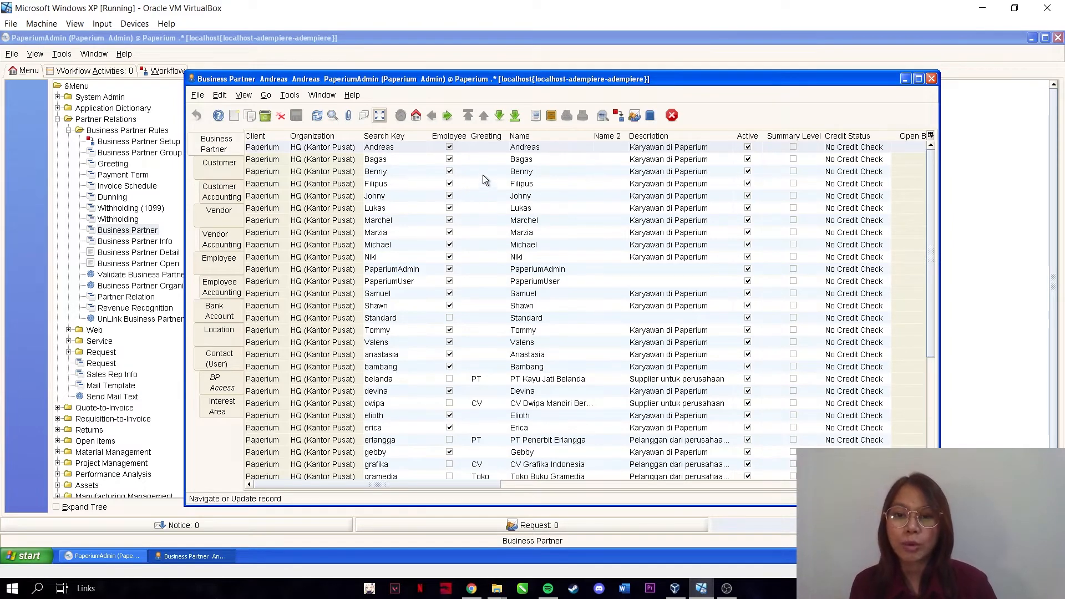
pyautogui.click(379, 115)
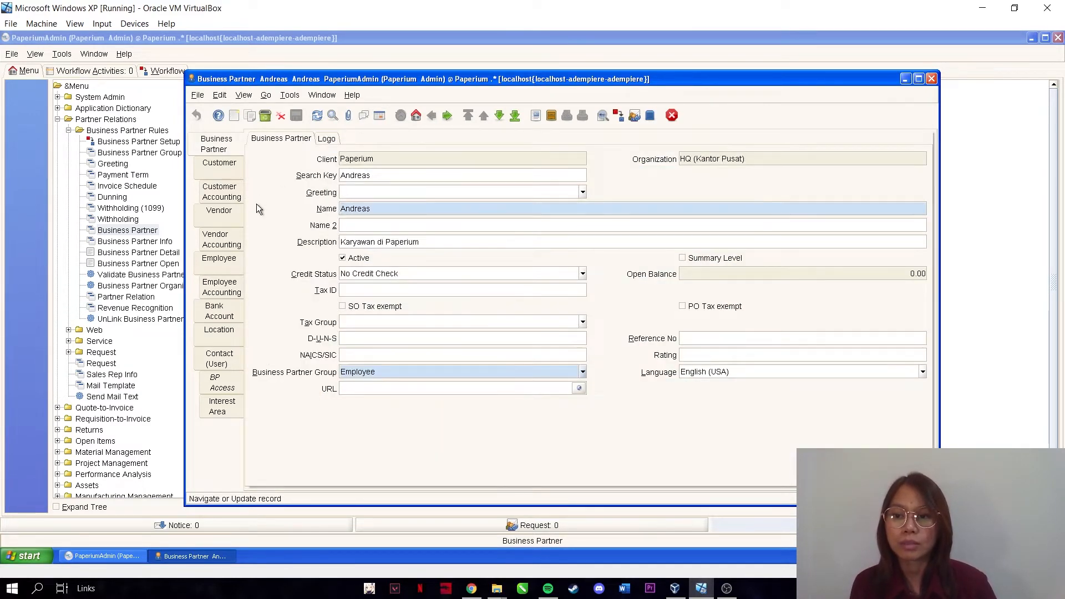
# - Review Andreas's Employee and Location tabs, viewing the address as a table row and form
pyautogui.click(239, 258)
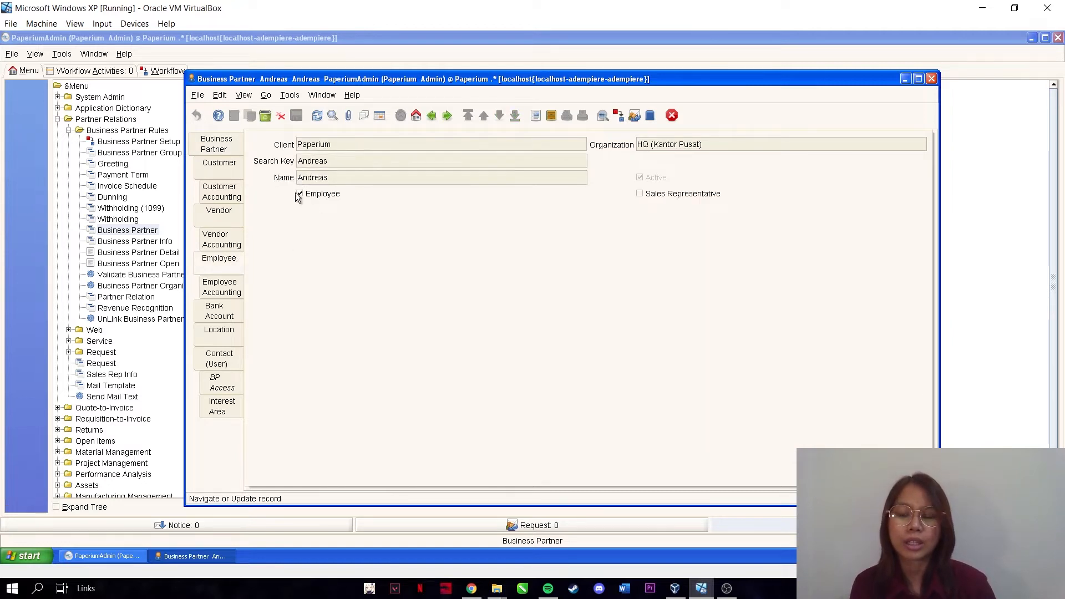
pyautogui.click(232, 332)
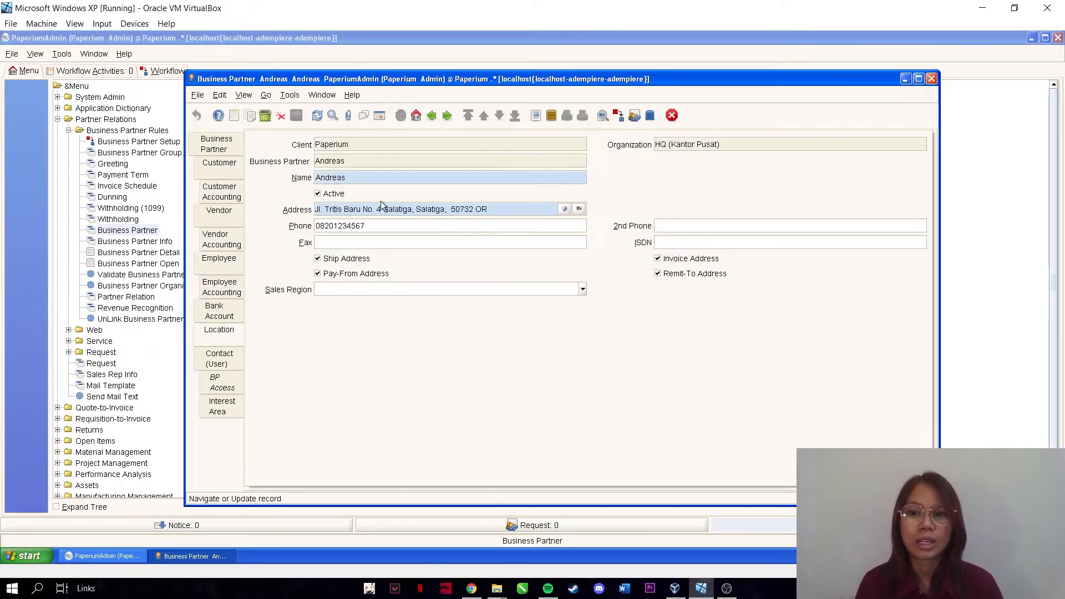
pyautogui.click(380, 117)
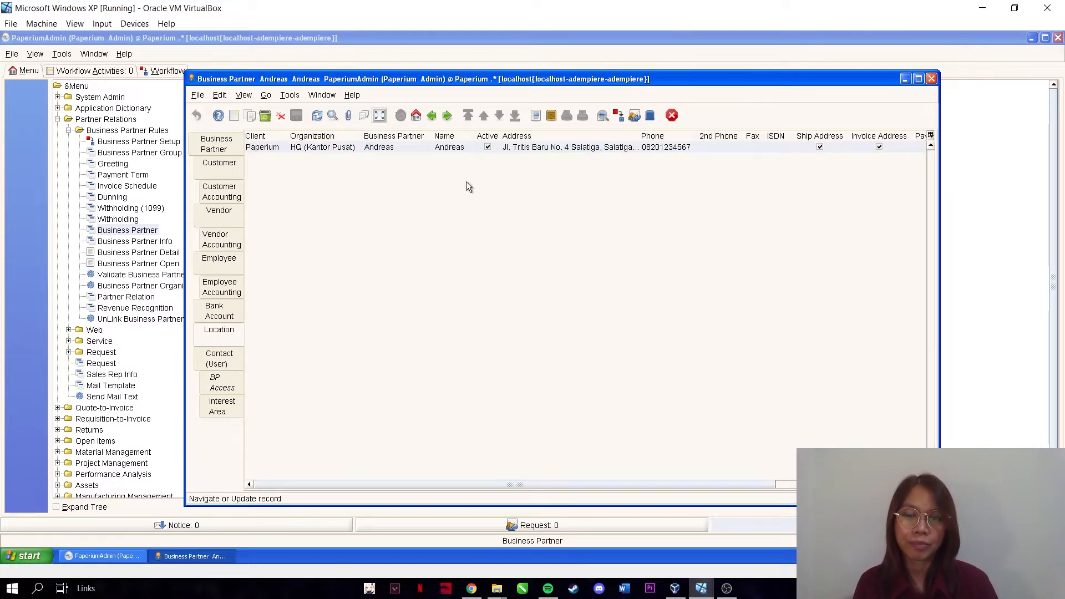
pyautogui.click(380, 116)
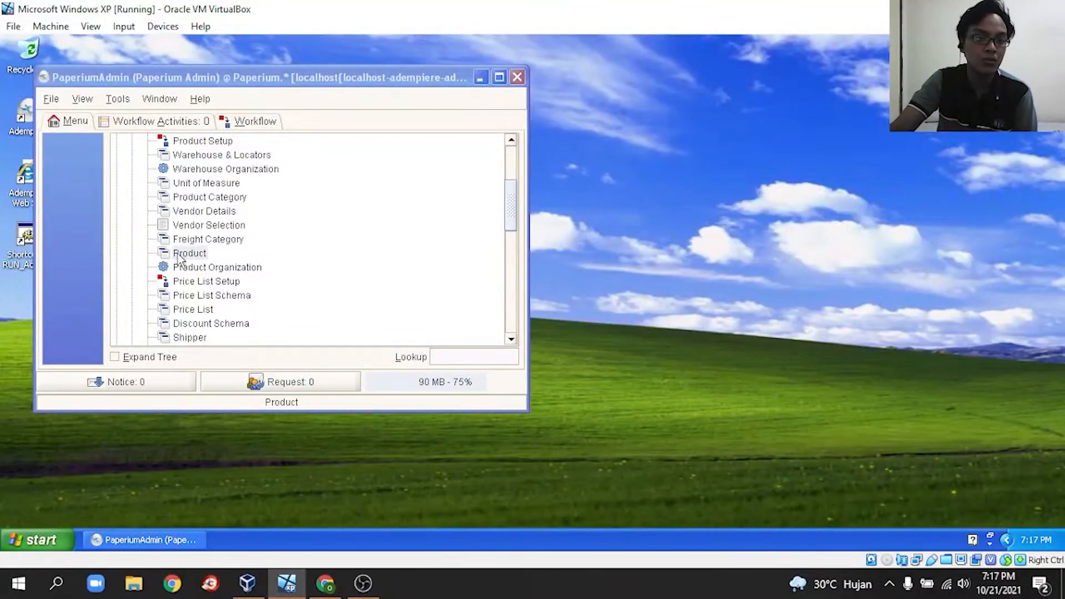
# - Open the Product window and show the 12 products as a table
pyautogui.click(178, 254)
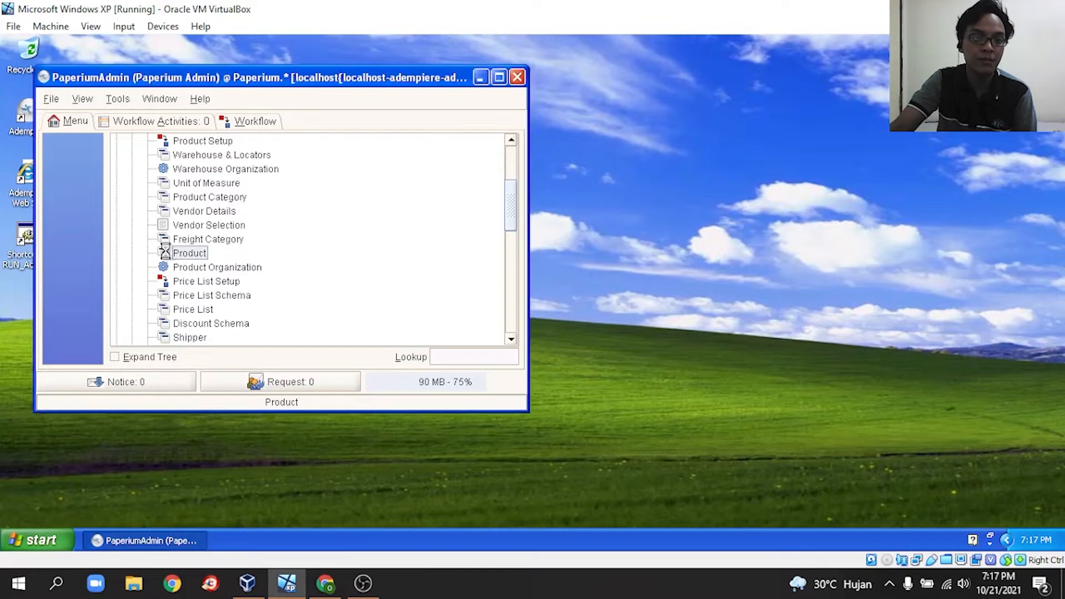
pyautogui.click(455, 98)
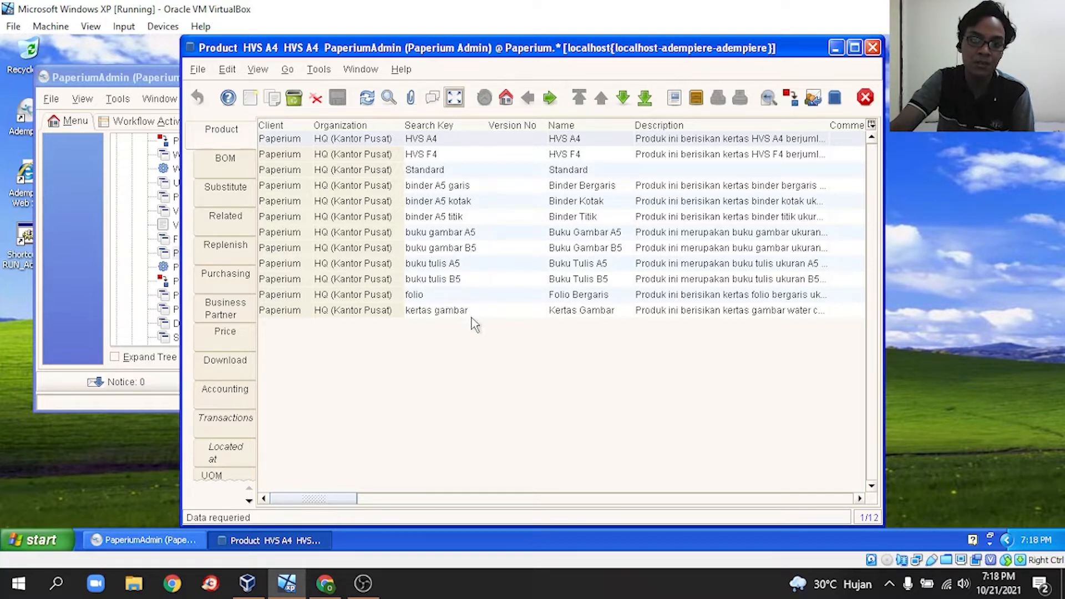
pyautogui.click(445, 152)
pyautogui.click(442, 139)
pyautogui.click(454, 100)
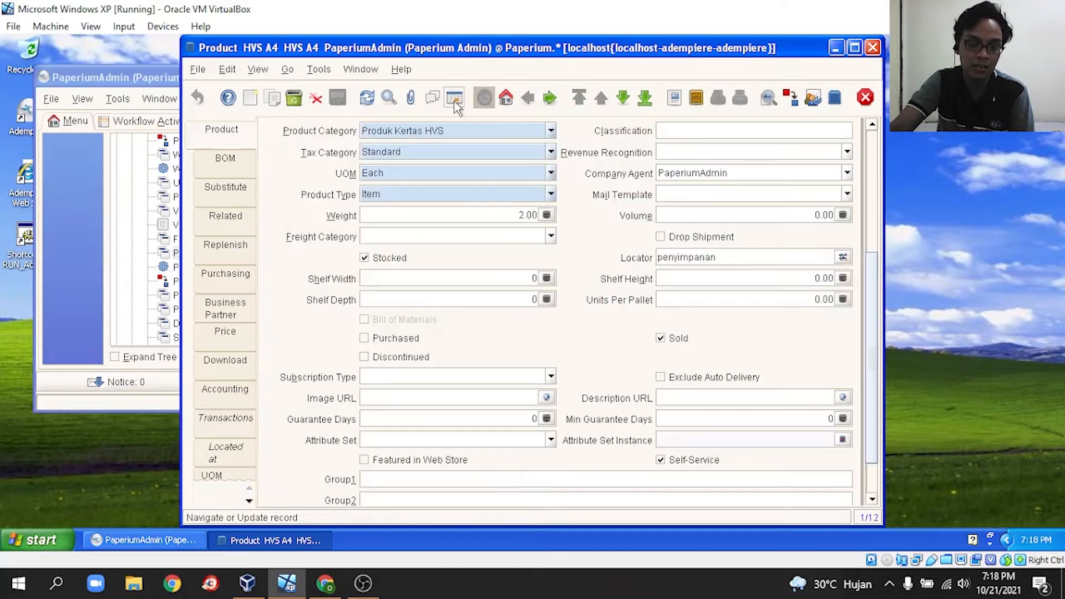
pyautogui.moveTo(878, 281); pyautogui.dragTo(882, 154)
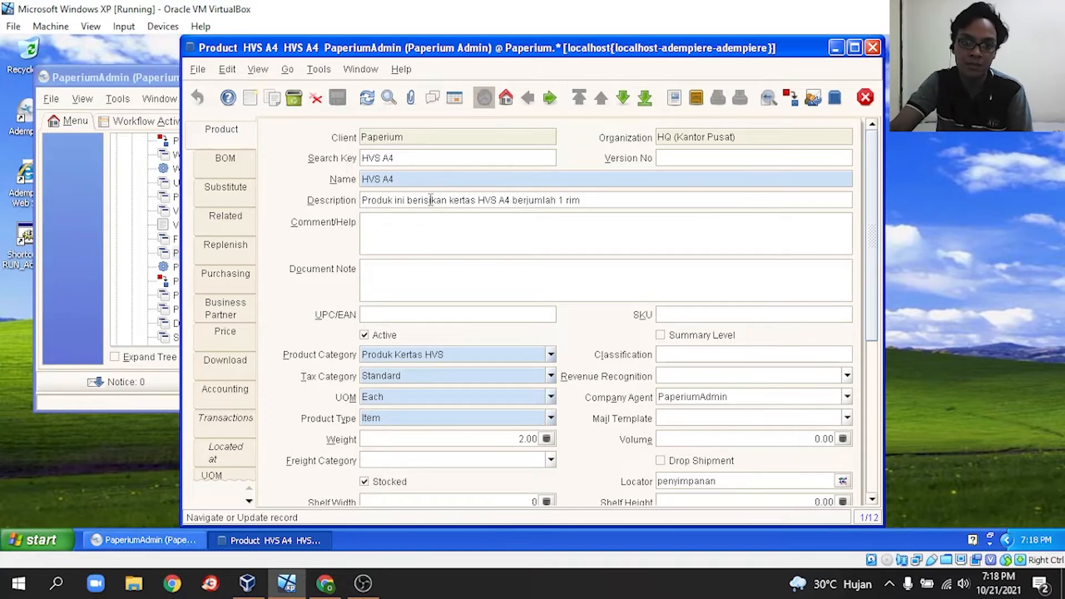
pyautogui.moveTo(872, 206); pyautogui.dragTo(884, 289)
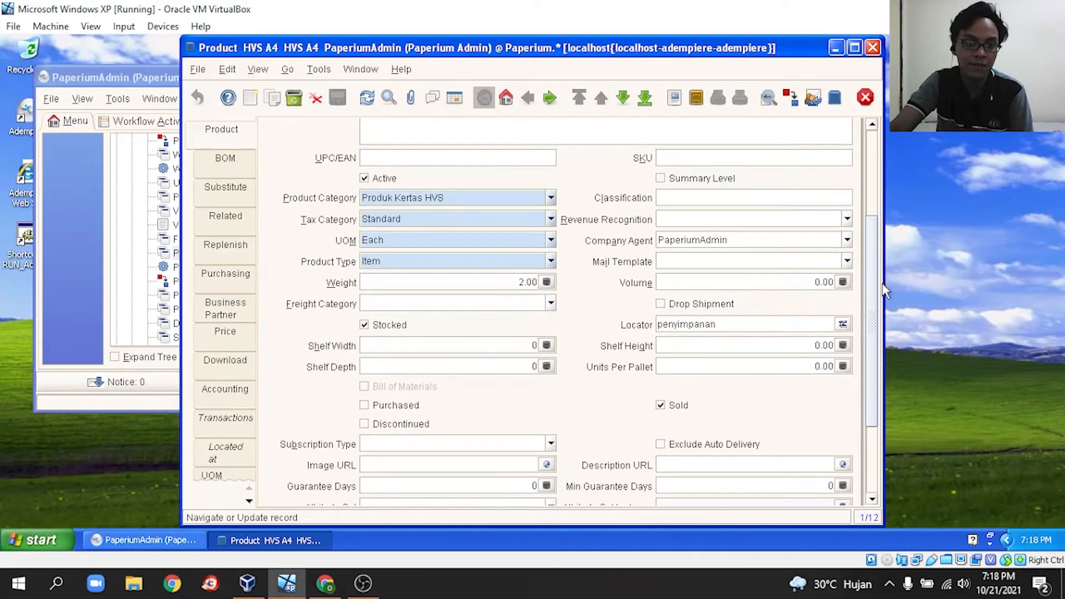
pyautogui.click(551, 199)
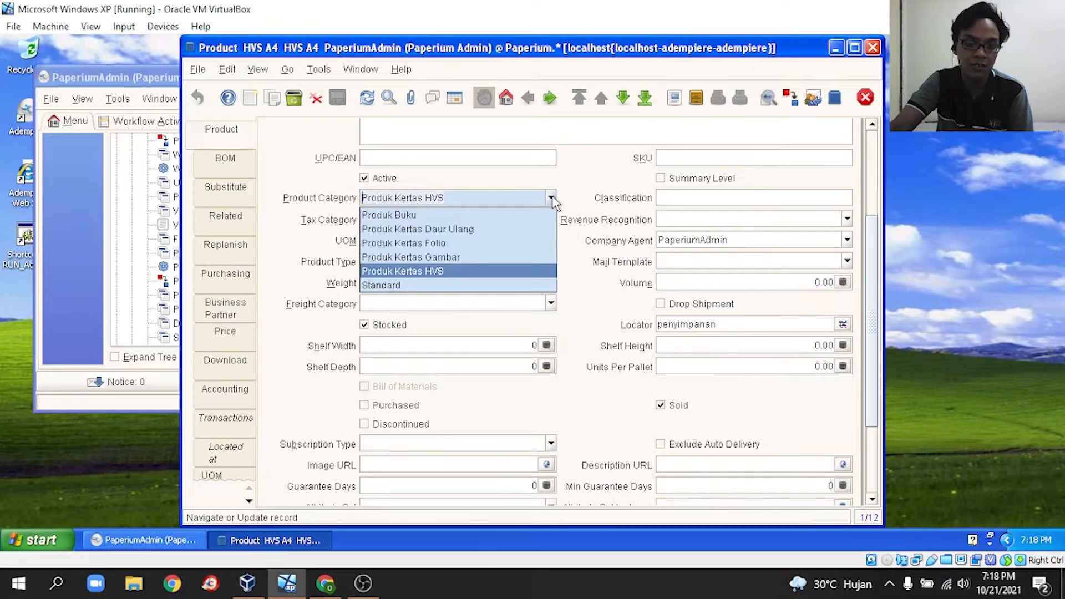
pyautogui.click(438, 273)
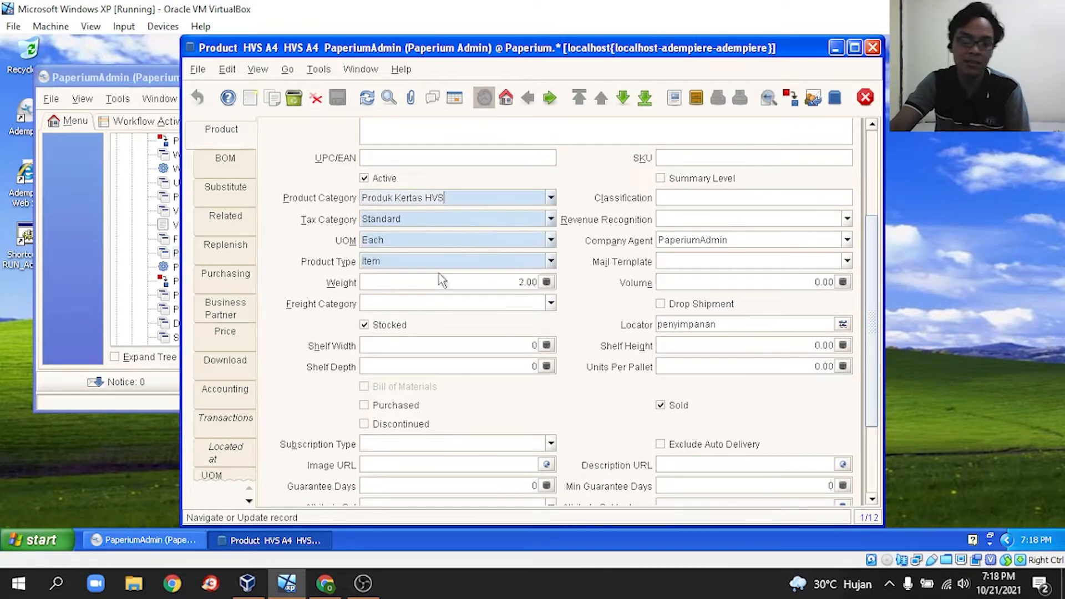
pyautogui.click(551, 198)
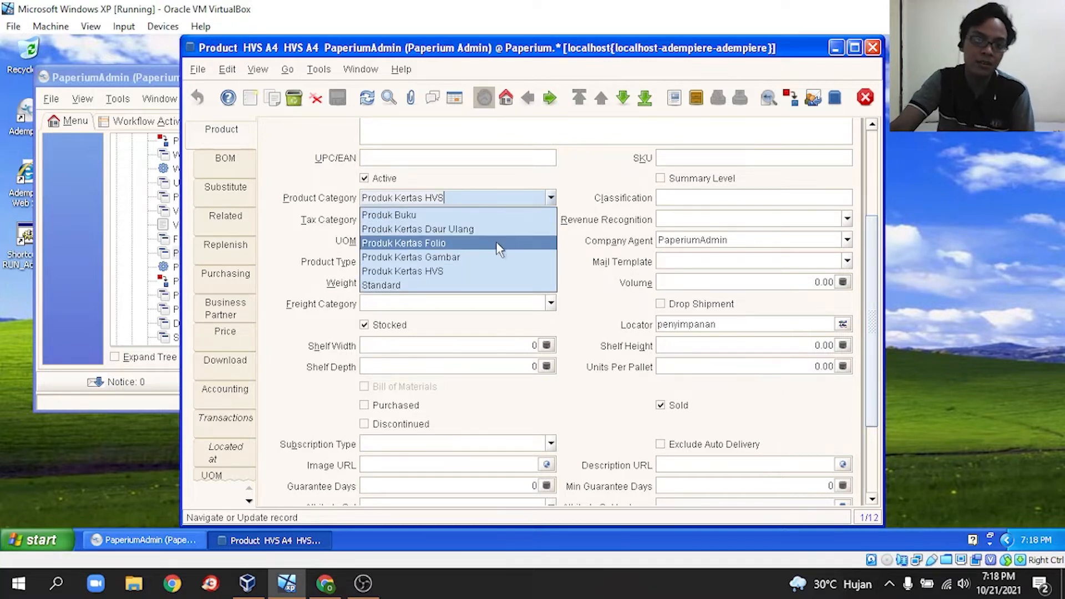
pyautogui.click(466, 273)
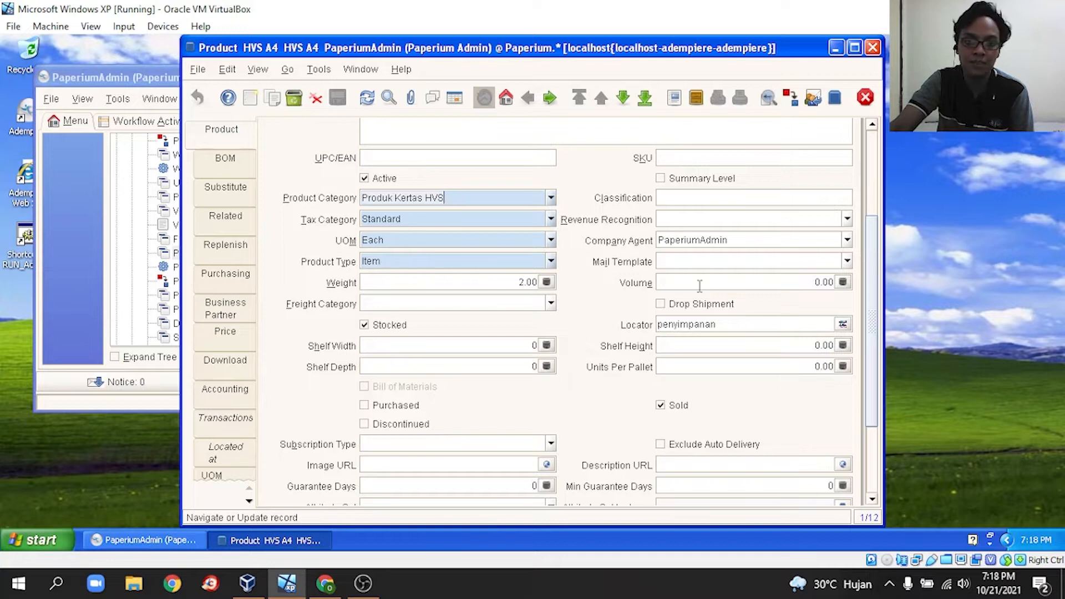
pyautogui.click(843, 324)
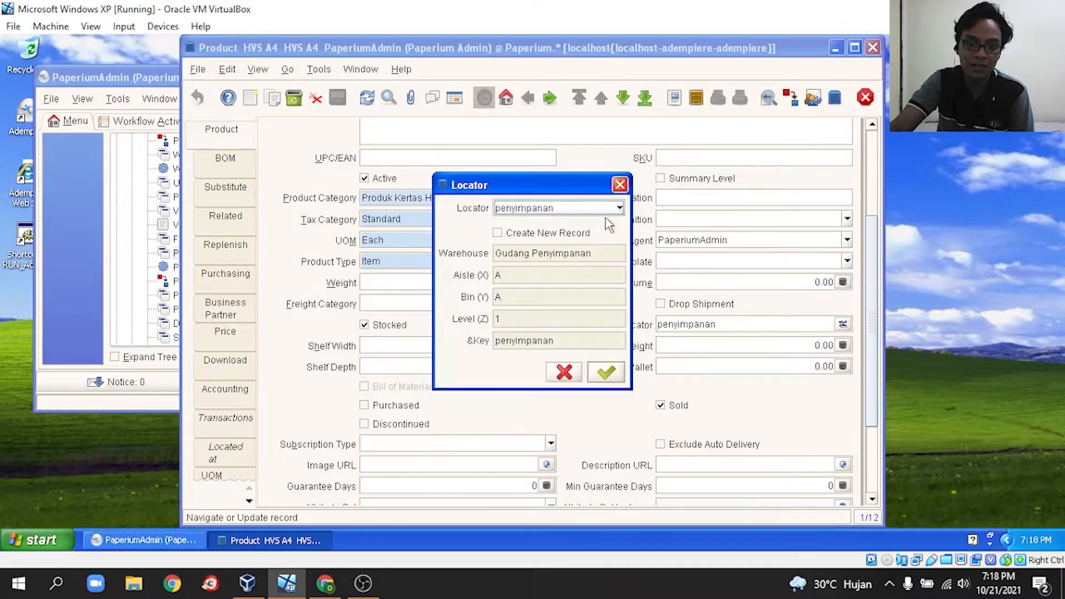
pyautogui.click(618, 208)
pyautogui.click(587, 225)
pyautogui.click(606, 372)
pyautogui.scroll(-3, 624, 383)
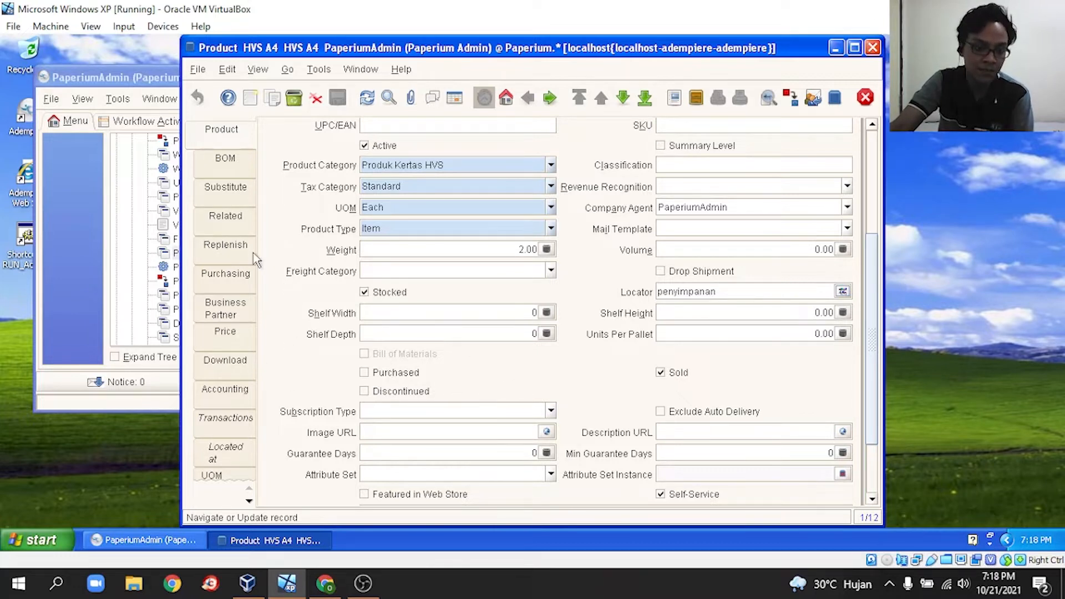
pyautogui.click(224, 337)
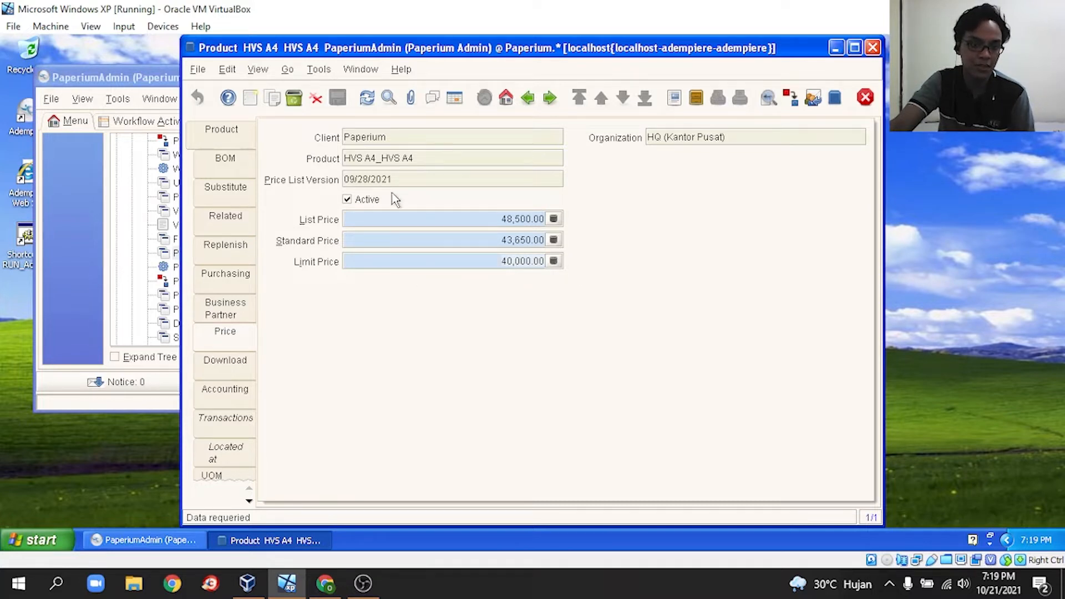
pyautogui.click(225, 141)
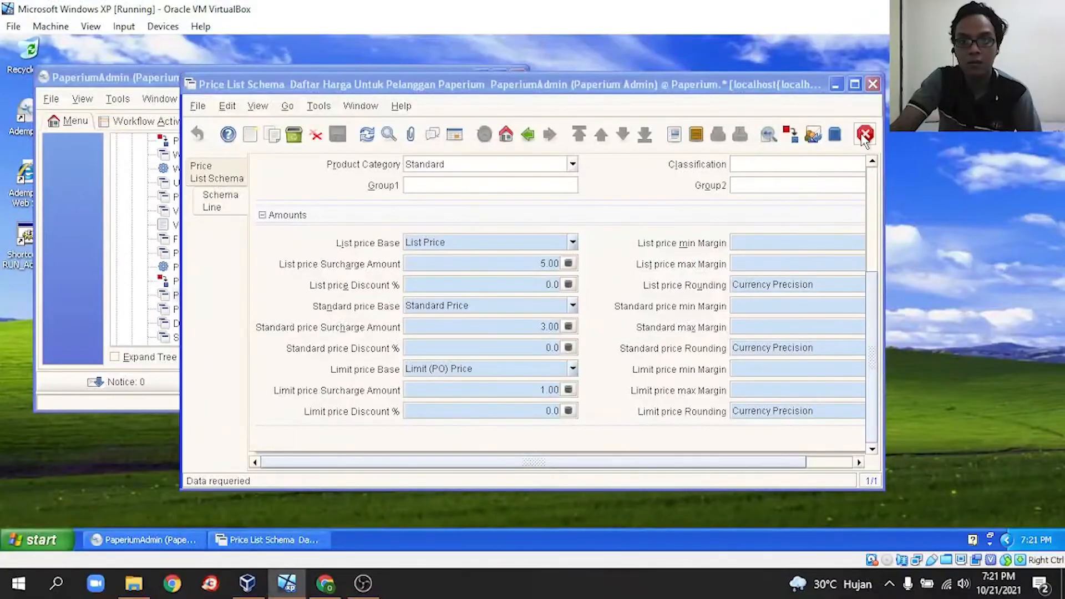
# - Reopen the Price List Schema window and view the schema header in list and form
pyautogui.click(860, 135)
pyautogui.click(256, 296)
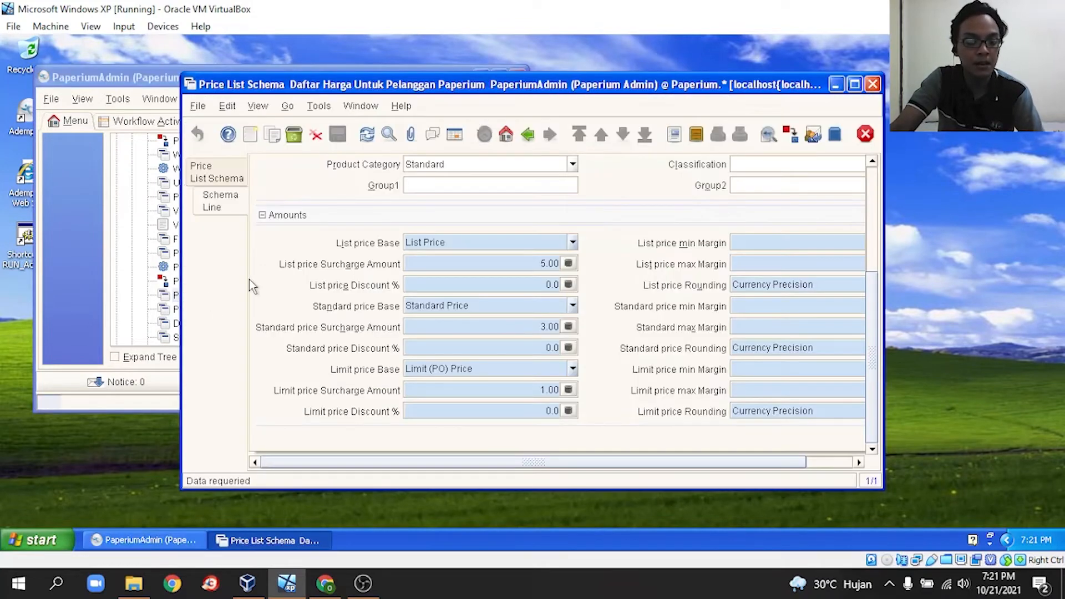
pyautogui.click(223, 176)
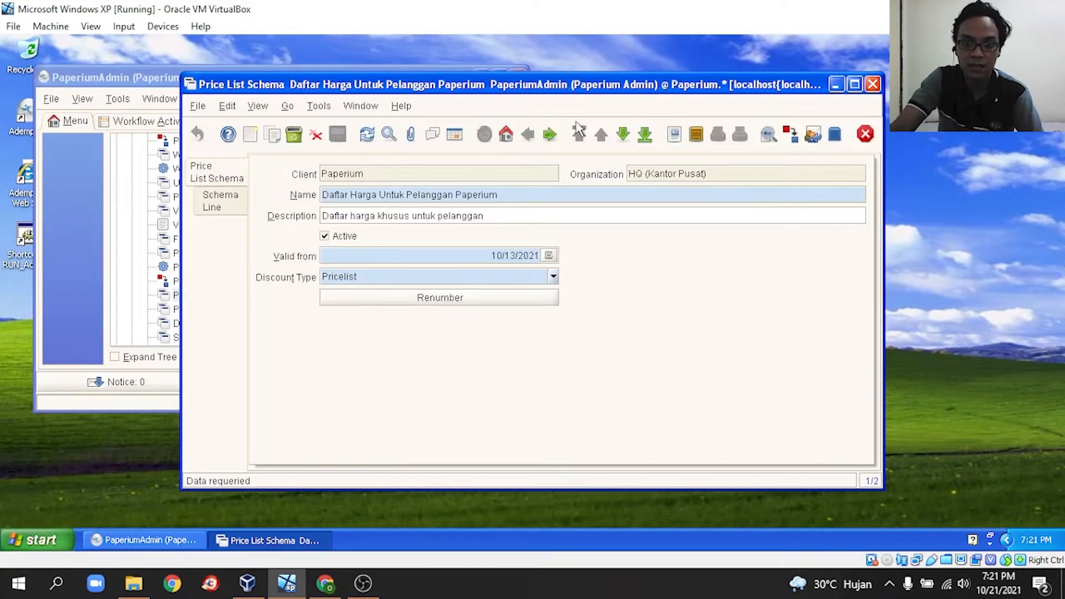
pyautogui.click(455, 134)
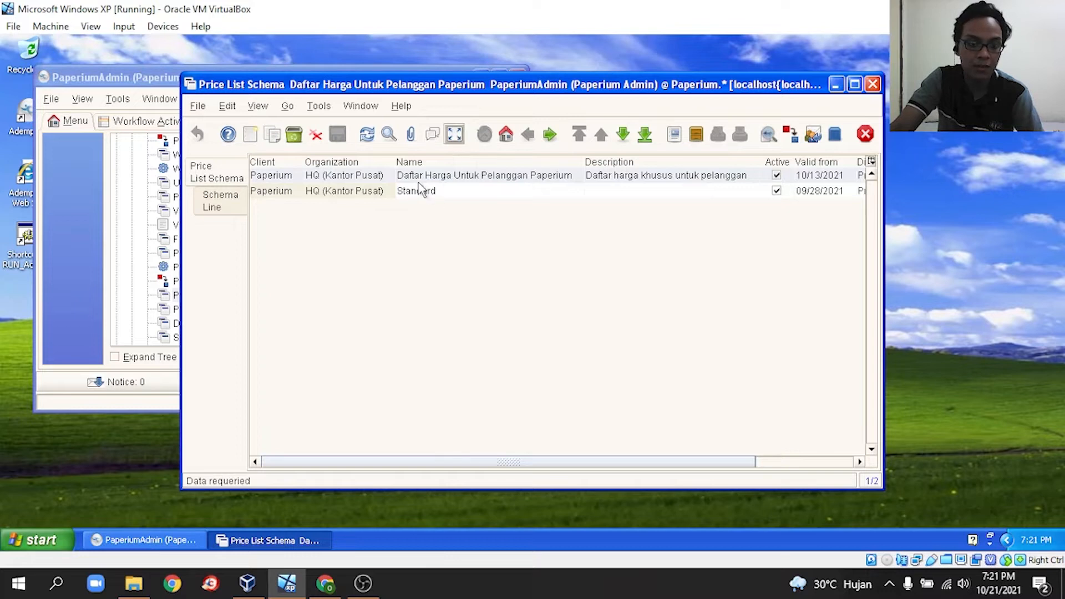
pyautogui.click(455, 135)
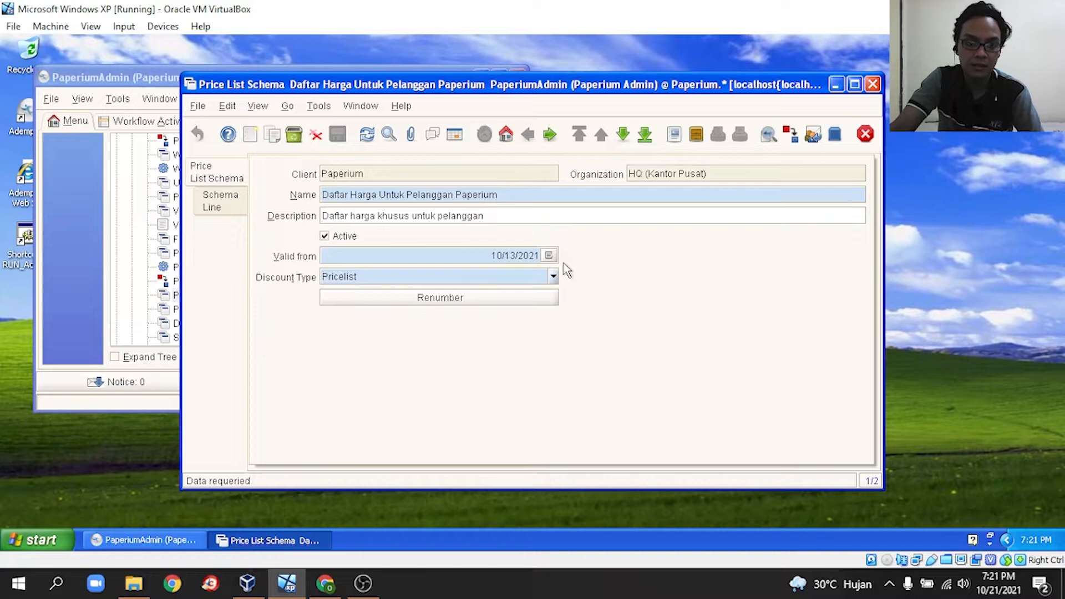
# - Set Valid from to 10/13/2021, keep Pricelist discount type, review the schema lines, and close
pyautogui.click(549, 255)
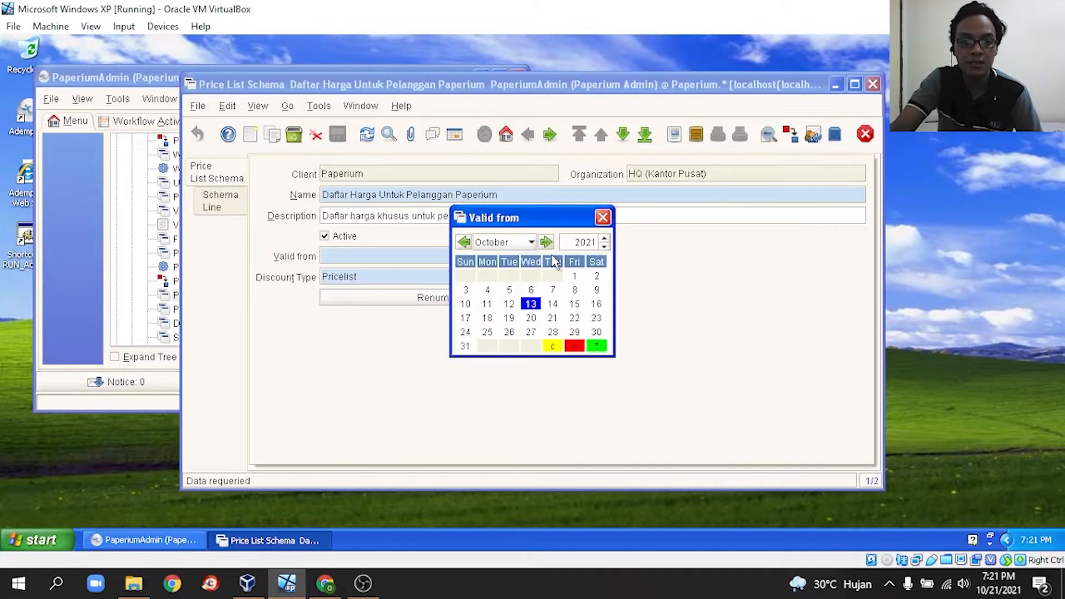
pyautogui.doubleClick(531, 305)
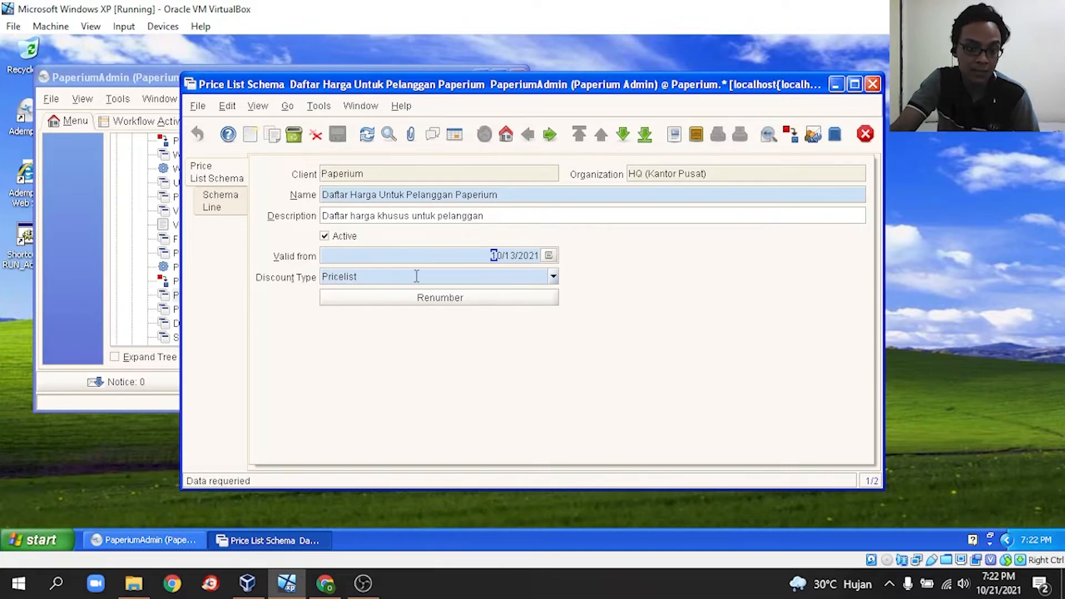
pyautogui.click(553, 279)
pyautogui.click(489, 294)
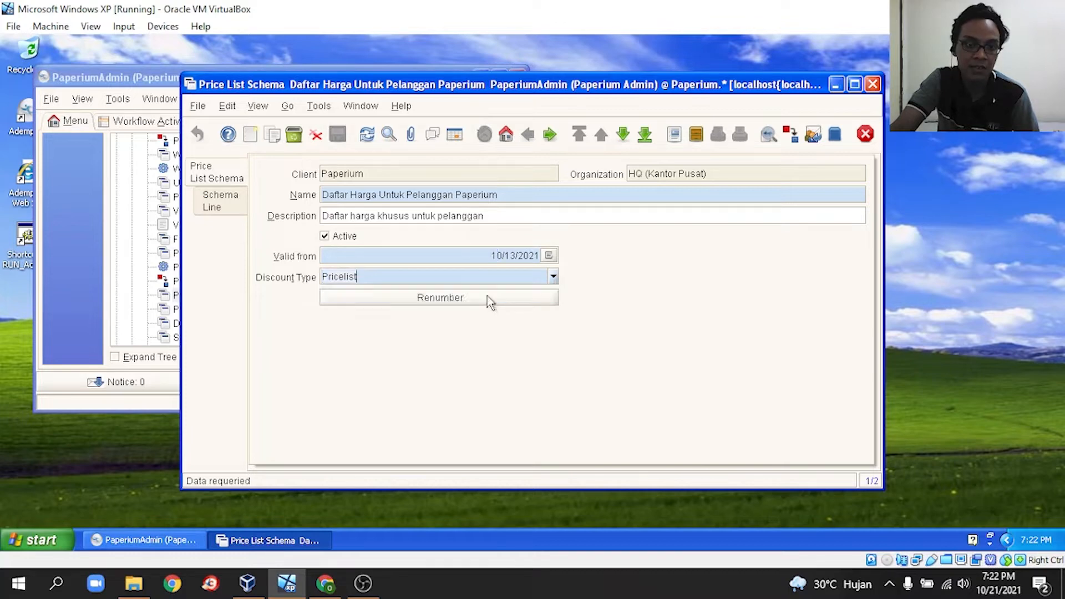
pyautogui.click(229, 208)
pyautogui.scroll(1, 721, 341)
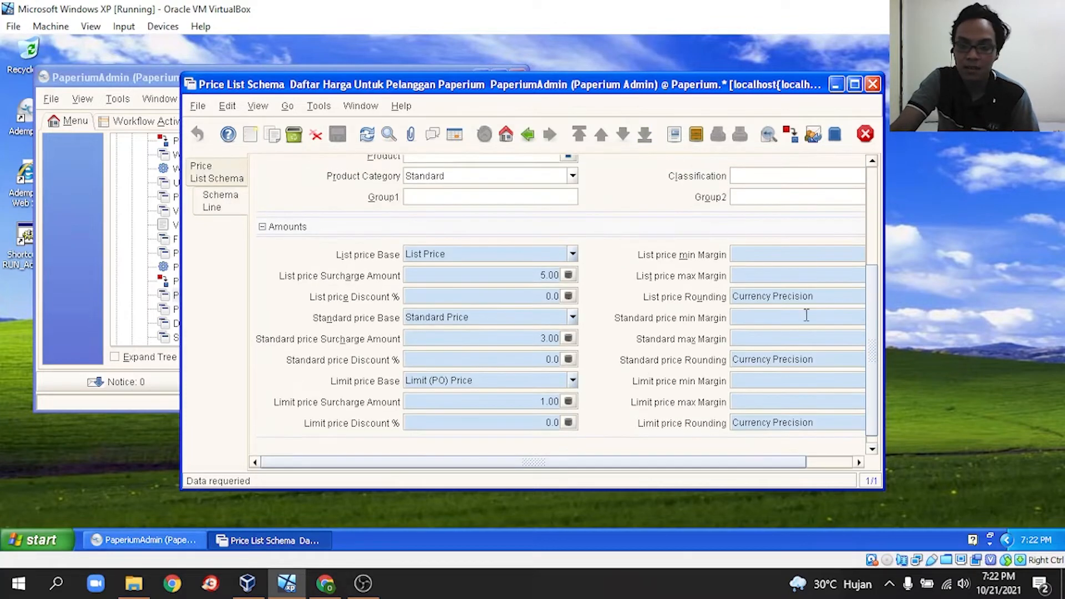
pyautogui.moveTo(873, 321)
pyautogui.mouseDown()
pyautogui.moveTo(888, 244)
pyautogui.moveTo(876, 205)
pyautogui.moveTo(867, 333)
pyautogui.mouseUp()
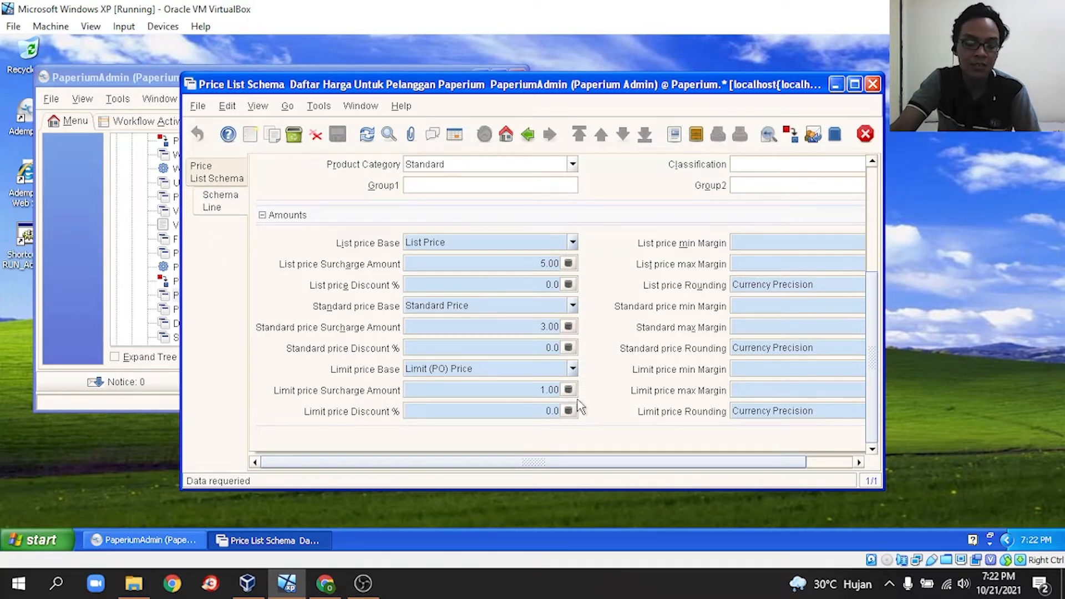
pyautogui.click(864, 134)
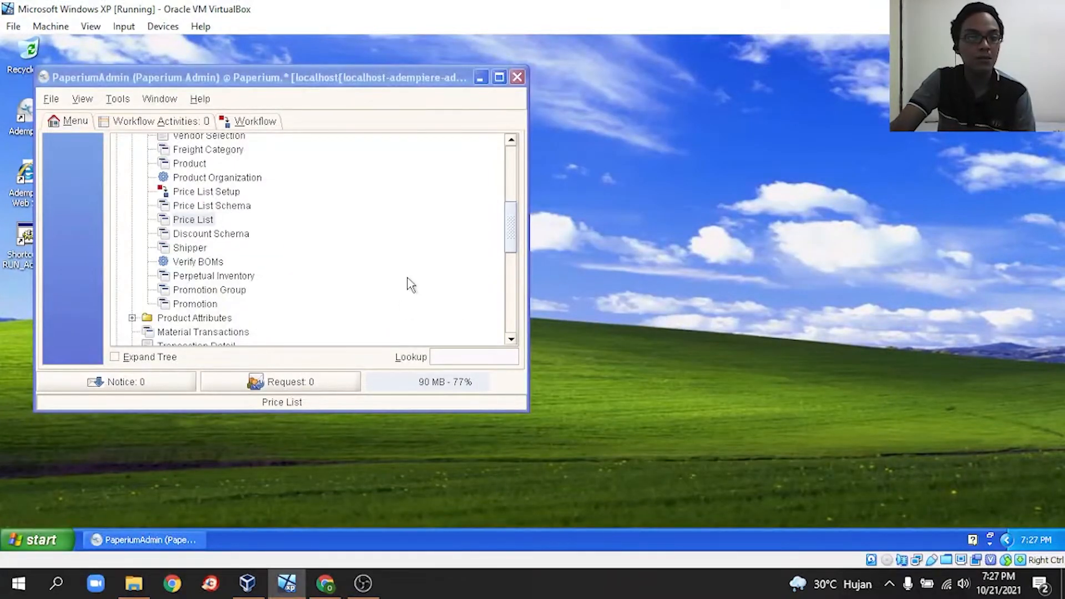
# - Open the Harga untuk per tanggal 13 oktober 2021 price list, keep IDR currency, and view its version
pyautogui.click(194, 220)
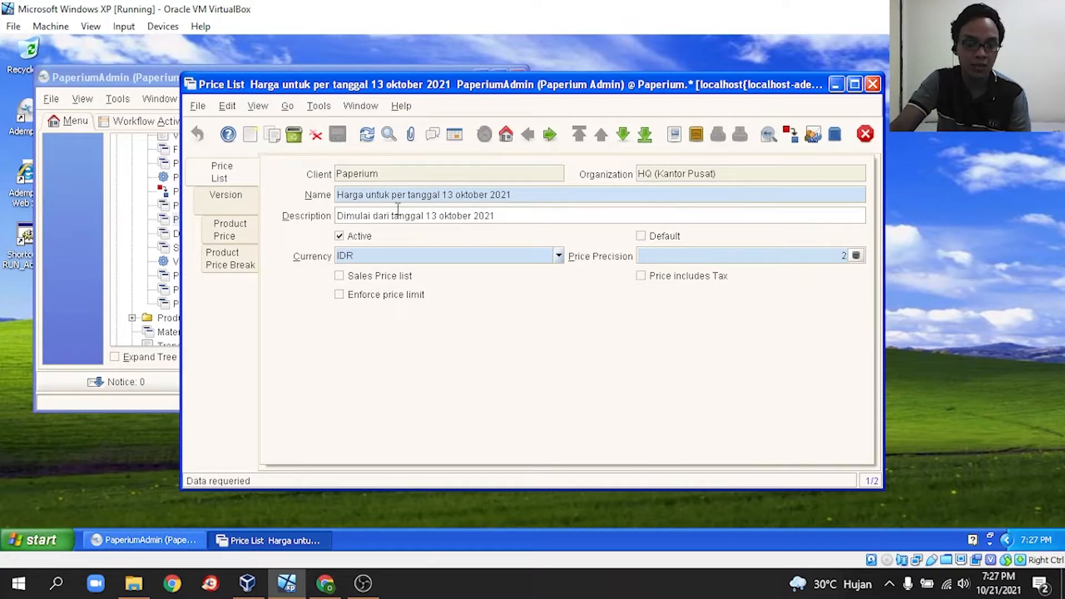
pyautogui.click(558, 258)
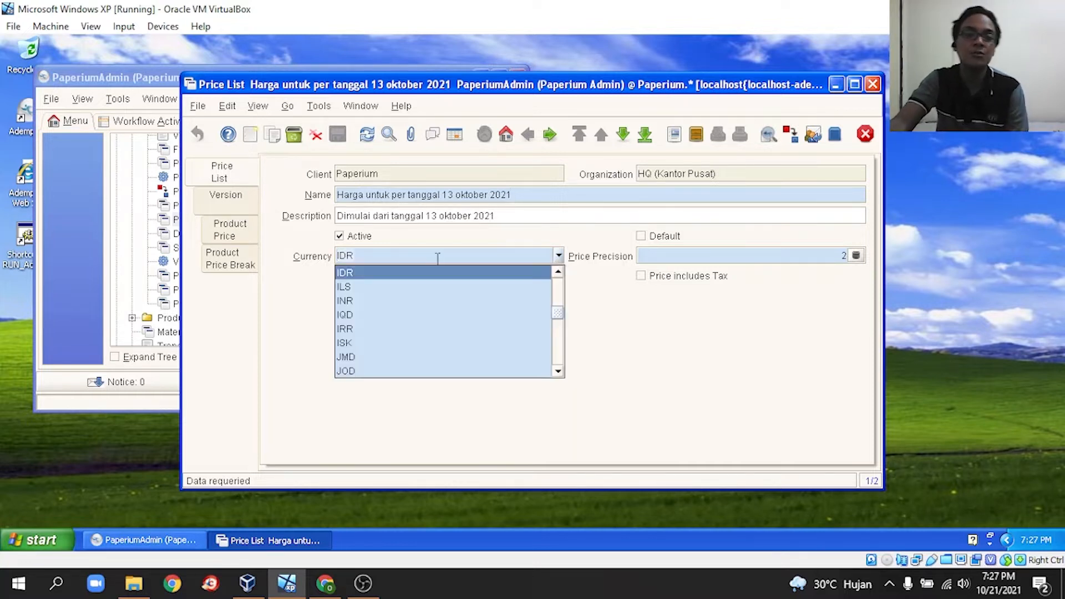
pyautogui.click(407, 284)
pyautogui.click(558, 255)
pyautogui.click(463, 279)
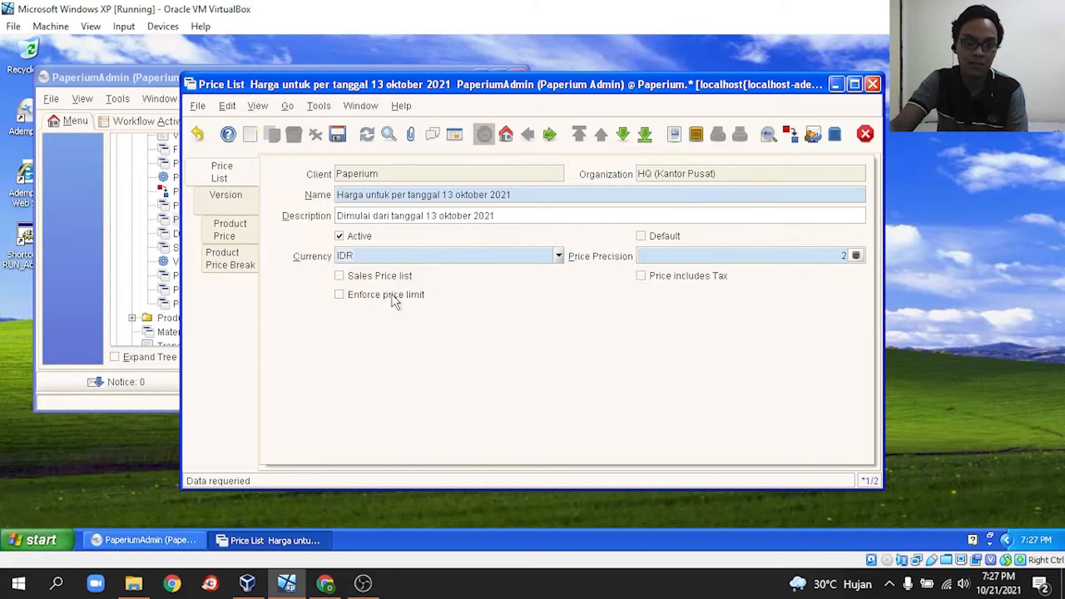
pyautogui.click(246, 206)
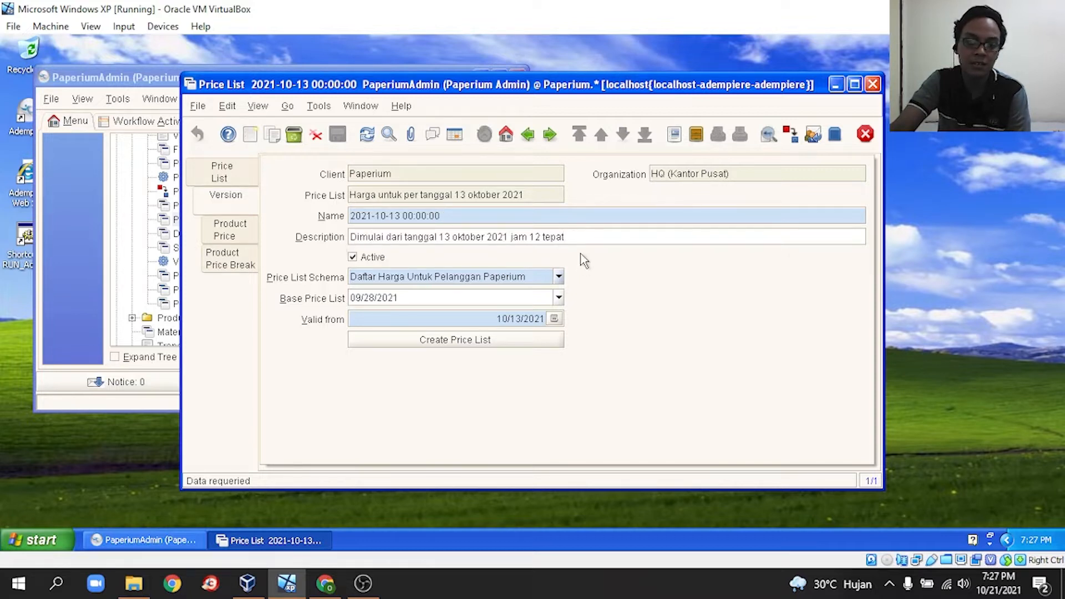
# - Set schema Daftar Harga Untuk Pelanggan Paperium and base price list 09/28/2021, then close
pyautogui.click(558, 276)
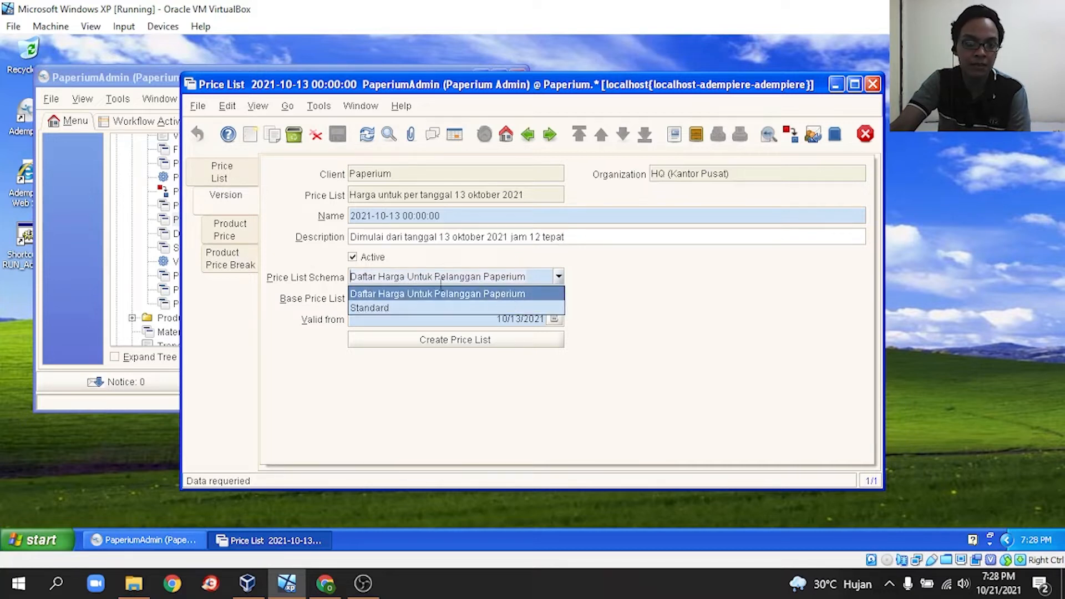
pyautogui.click(481, 303)
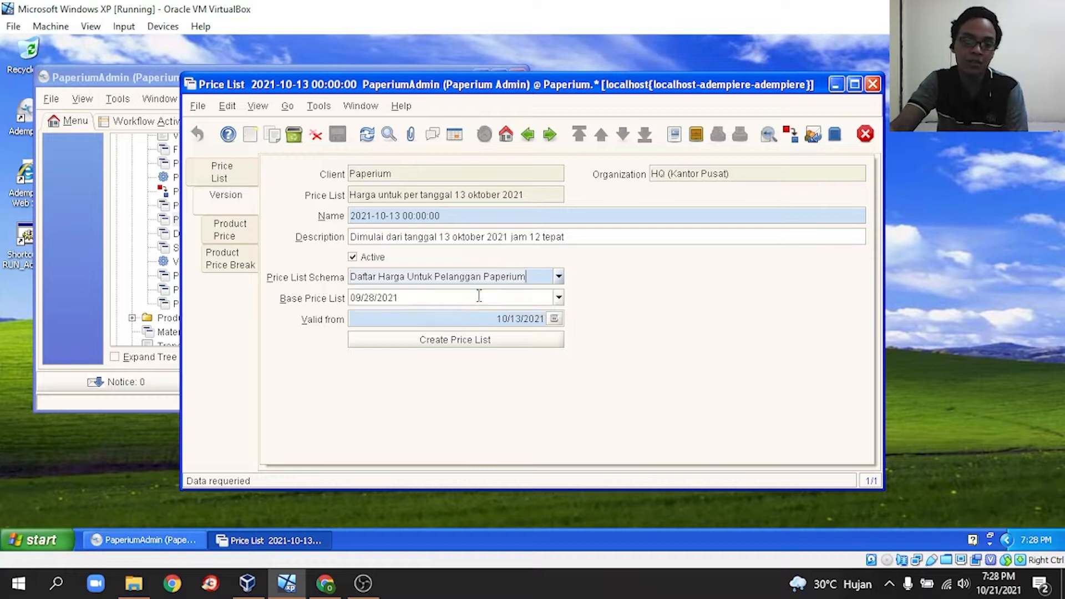
pyautogui.click(559, 305)
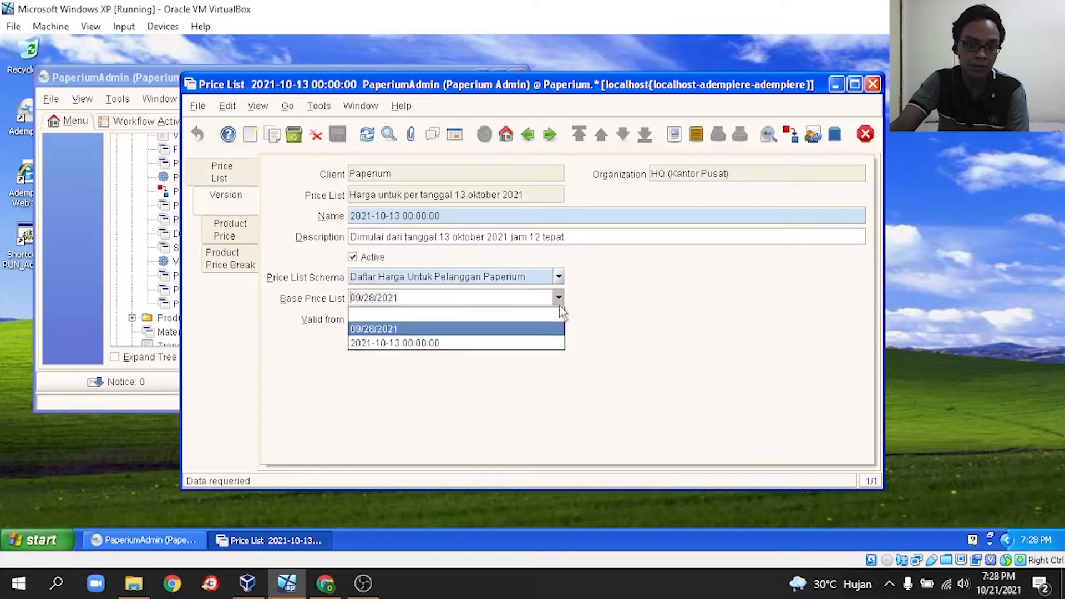
pyautogui.click(448, 329)
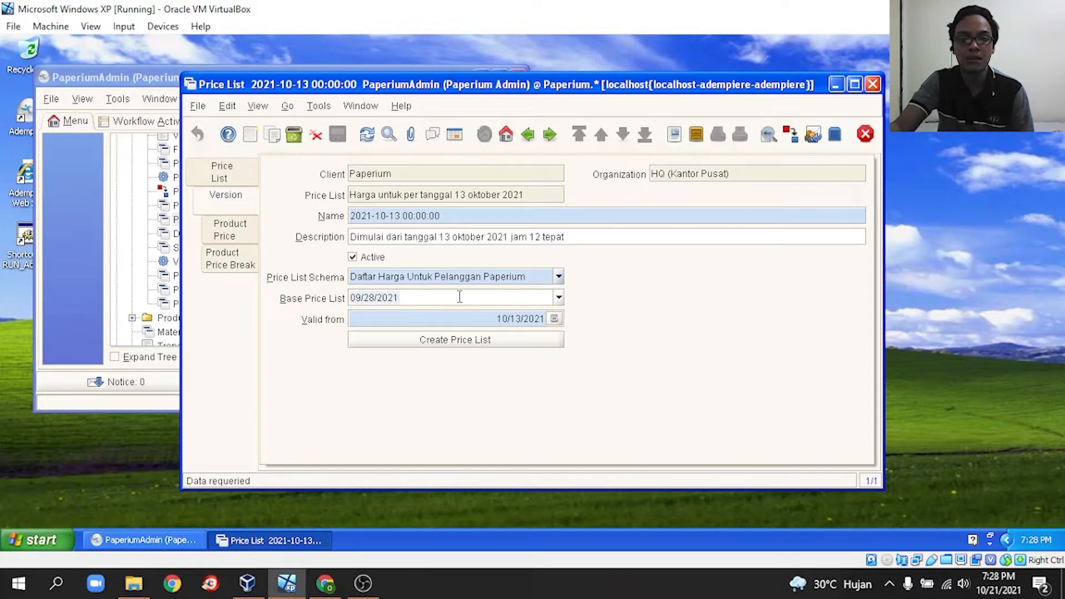
pyautogui.click(866, 135)
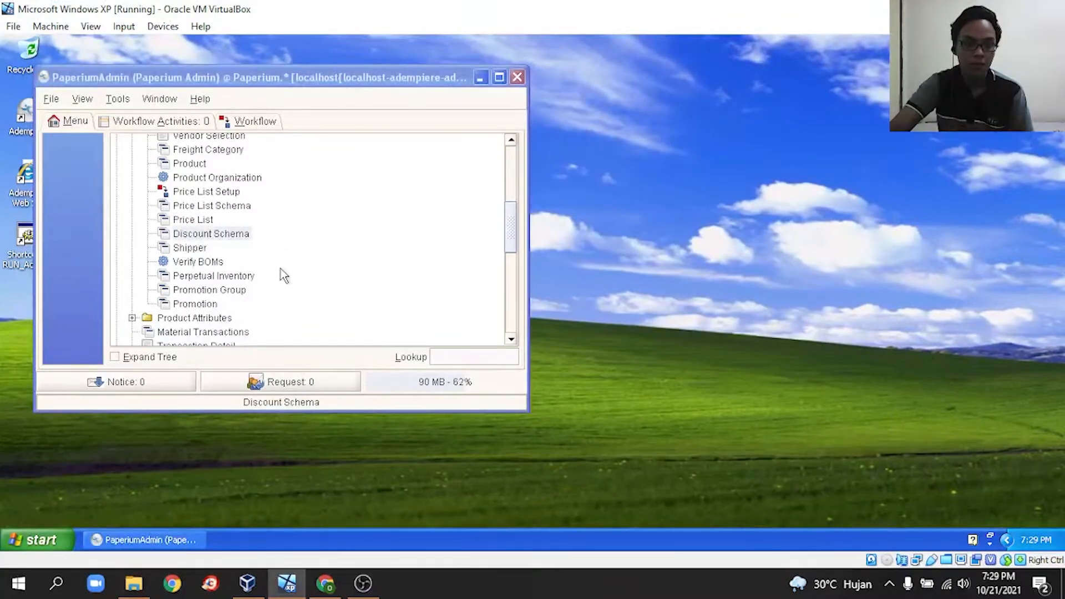
# - Keep the 10% schema as Flat Percent at 10.0 and close the Discount Schema window
pyautogui.click(186, 237)
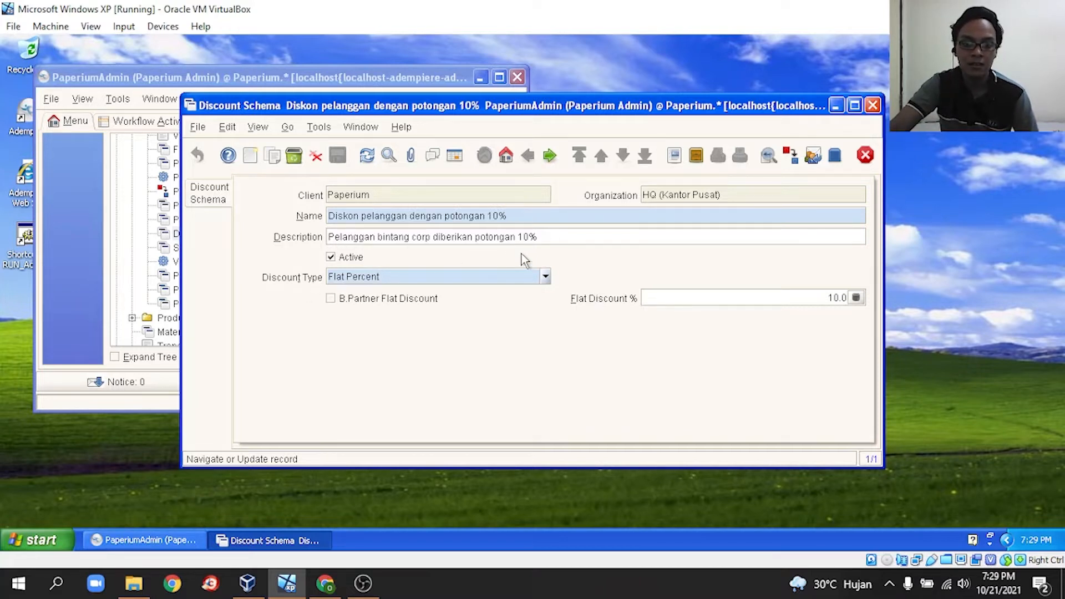
pyautogui.click(545, 277)
pyautogui.click(469, 307)
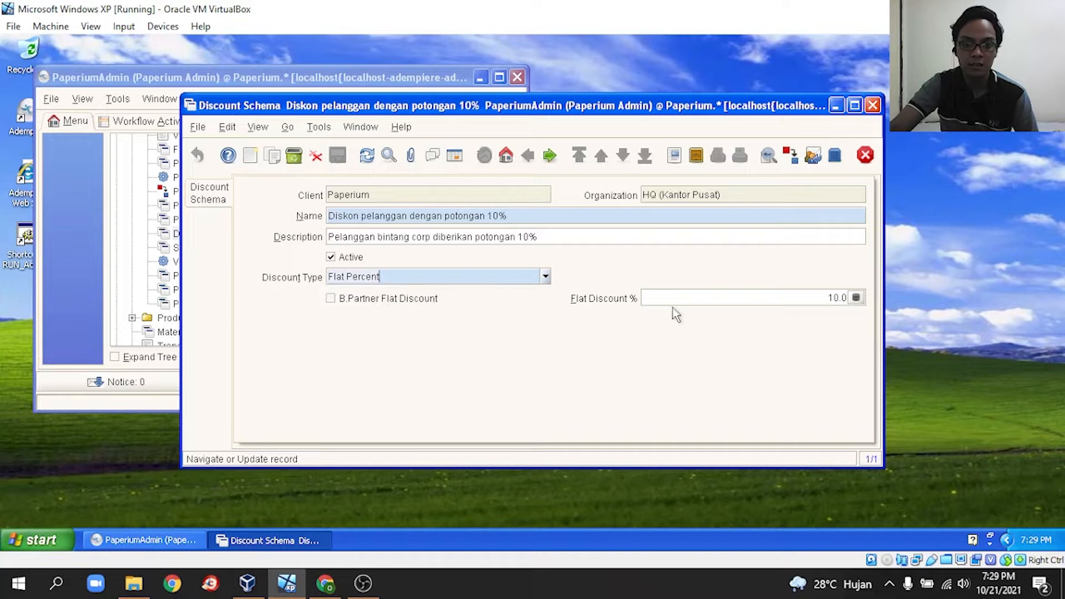
pyautogui.click(856, 298)
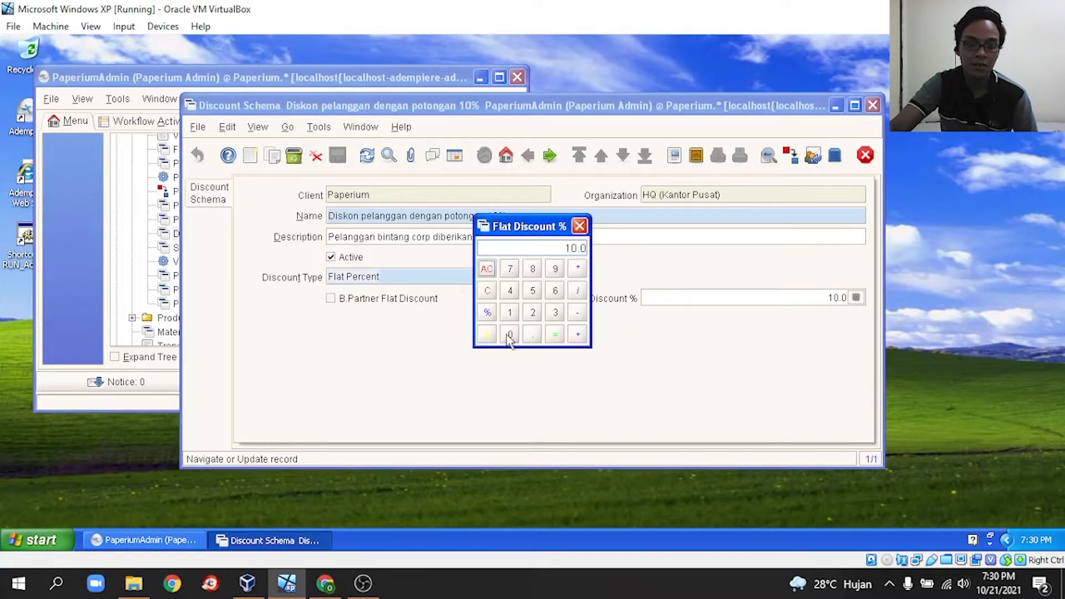
pyautogui.click(579, 226)
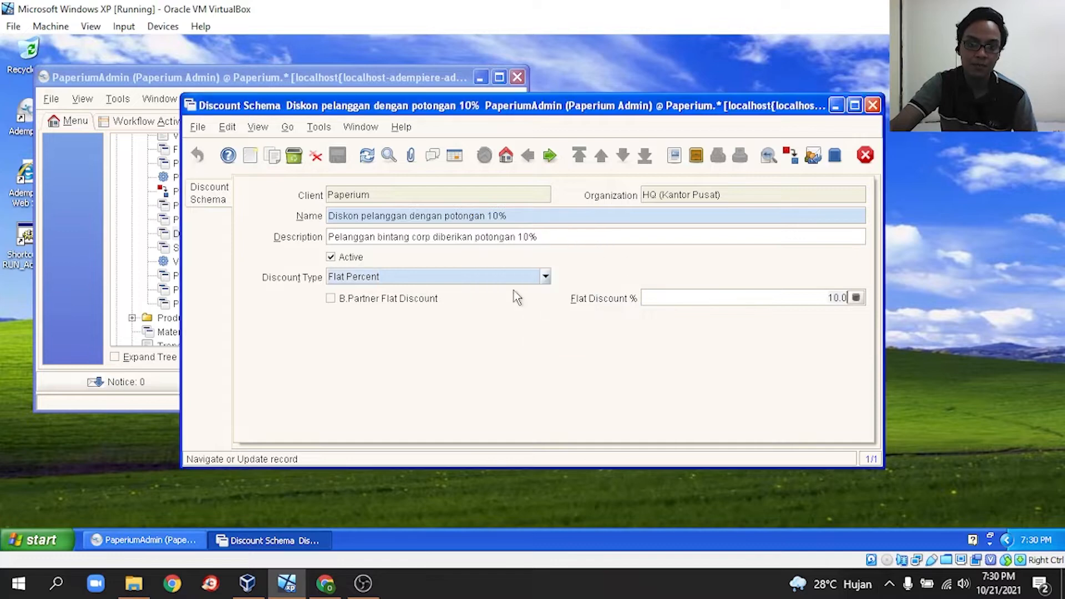
pyautogui.click(864, 156)
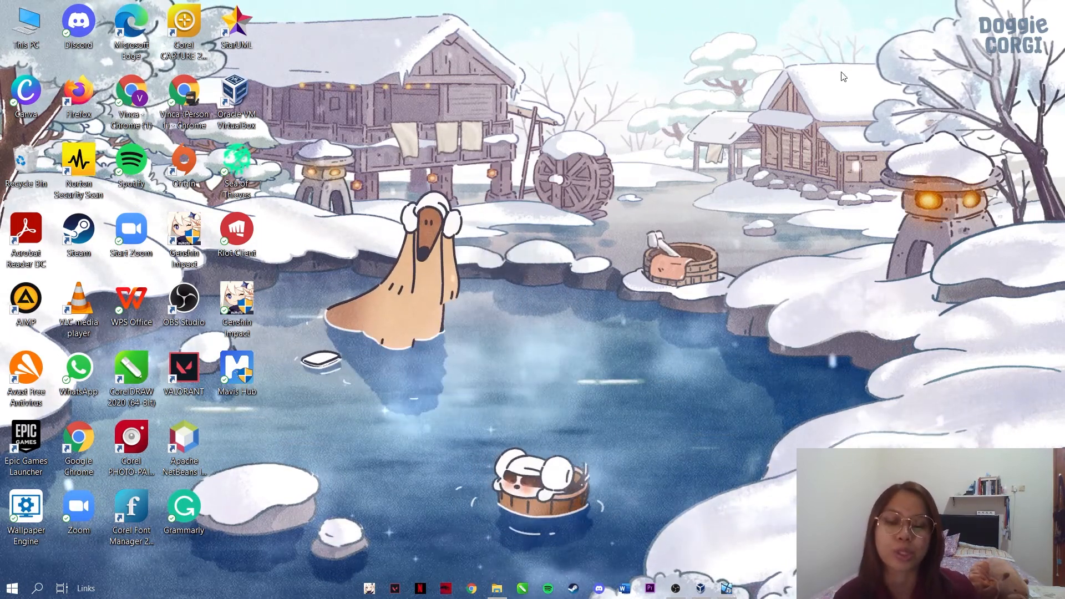
# - Bring the Windows XP VirtualBox machine with ADempiere's menu back to the front
pyautogui.click(727, 588)
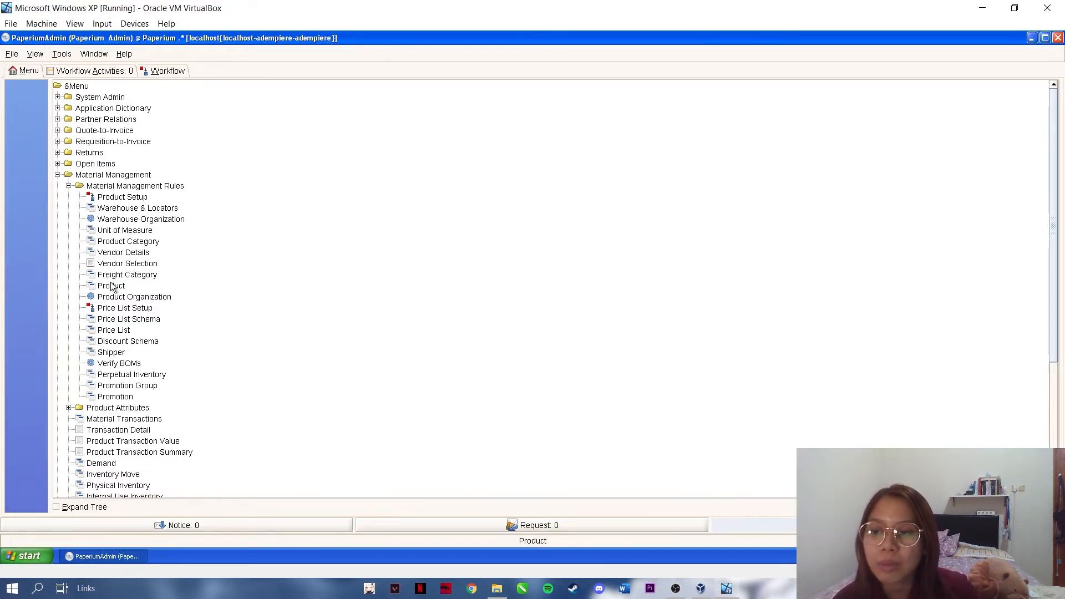
# - Create product Kertas Koran, key koran, described as premium 65x100cm newsprint packed per 1kg
pyautogui.click(112, 286)
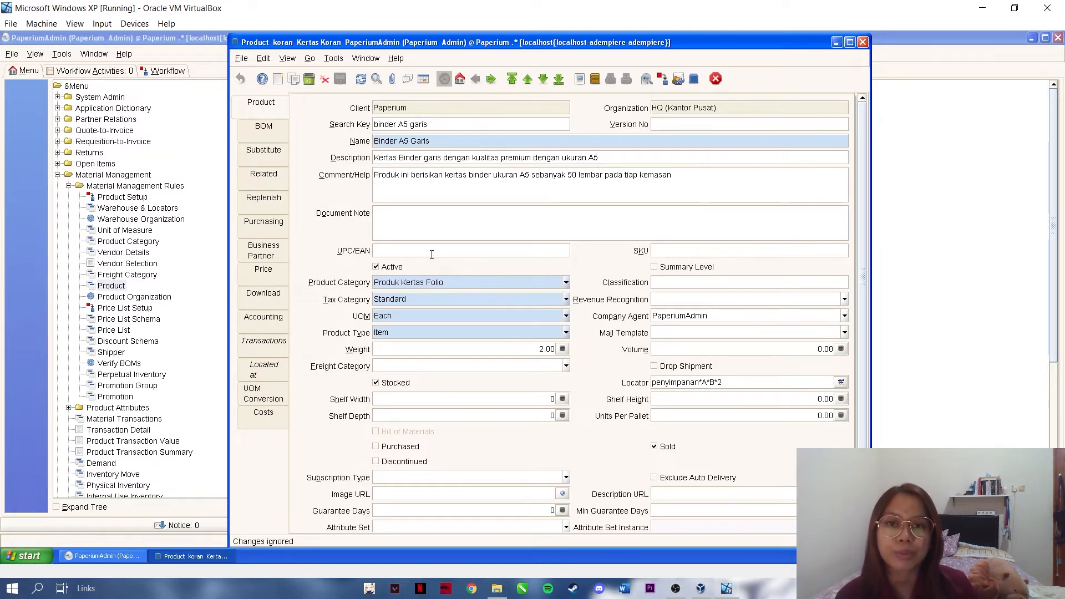
pyautogui.click(277, 79)
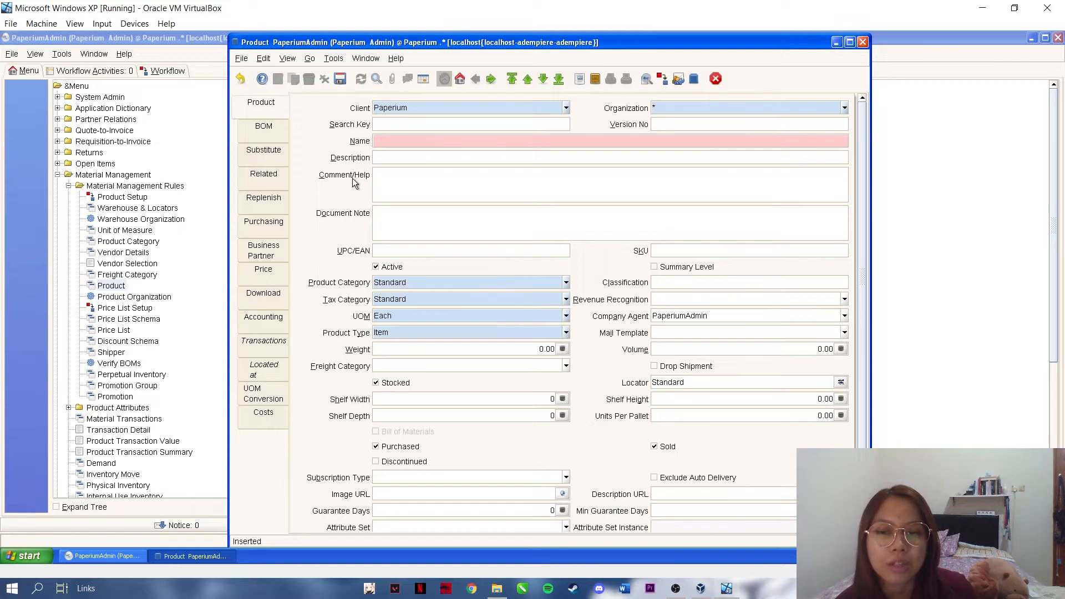
pyautogui.click(387, 126)
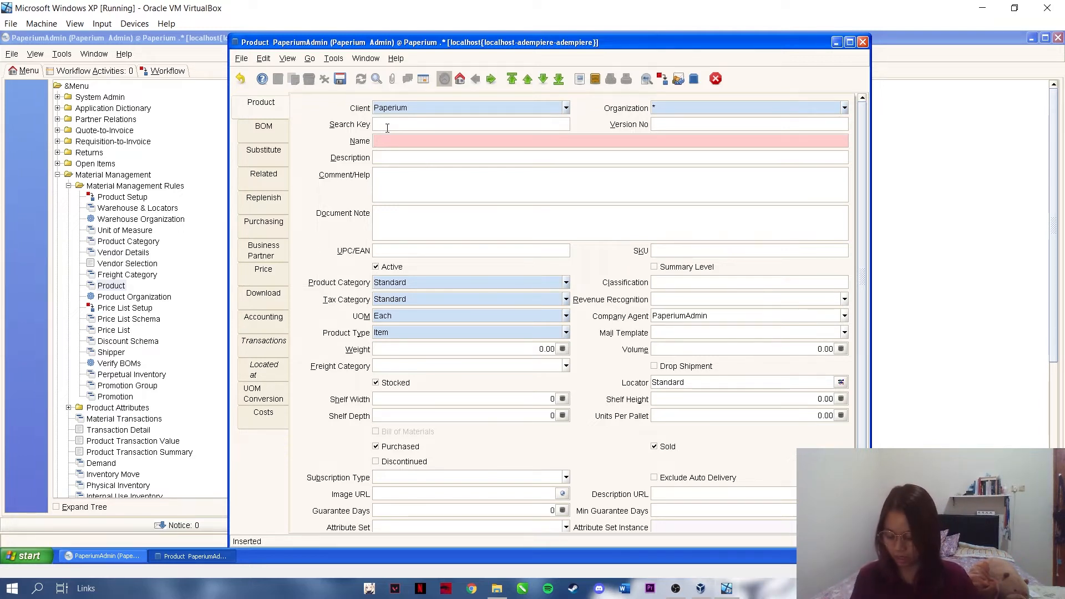
pyautogui.write('n')
pyautogui.click(388, 145)
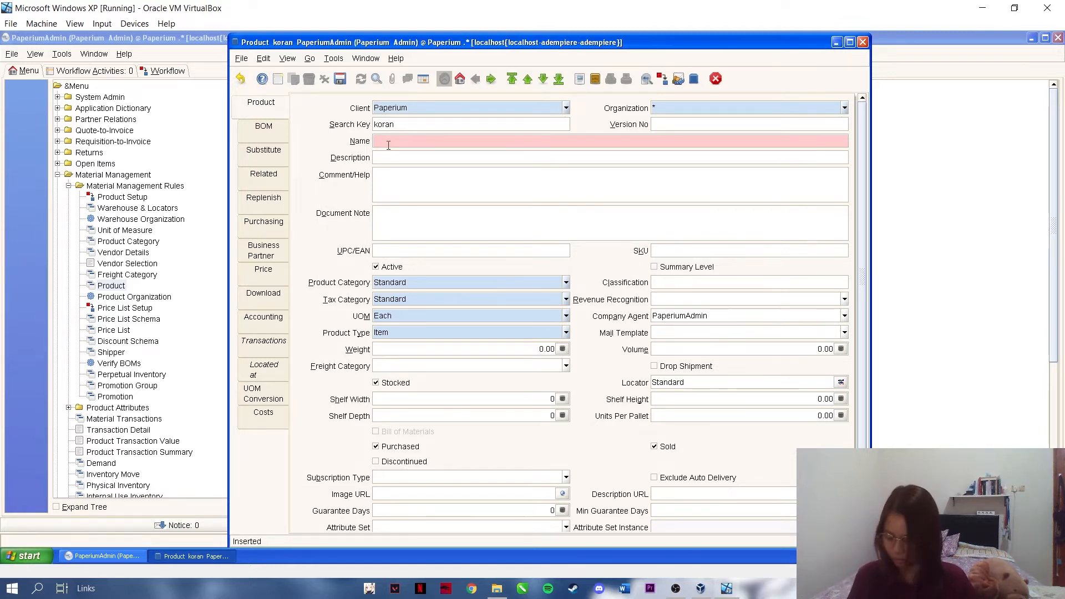
pyautogui.write('Kertas Korabn')
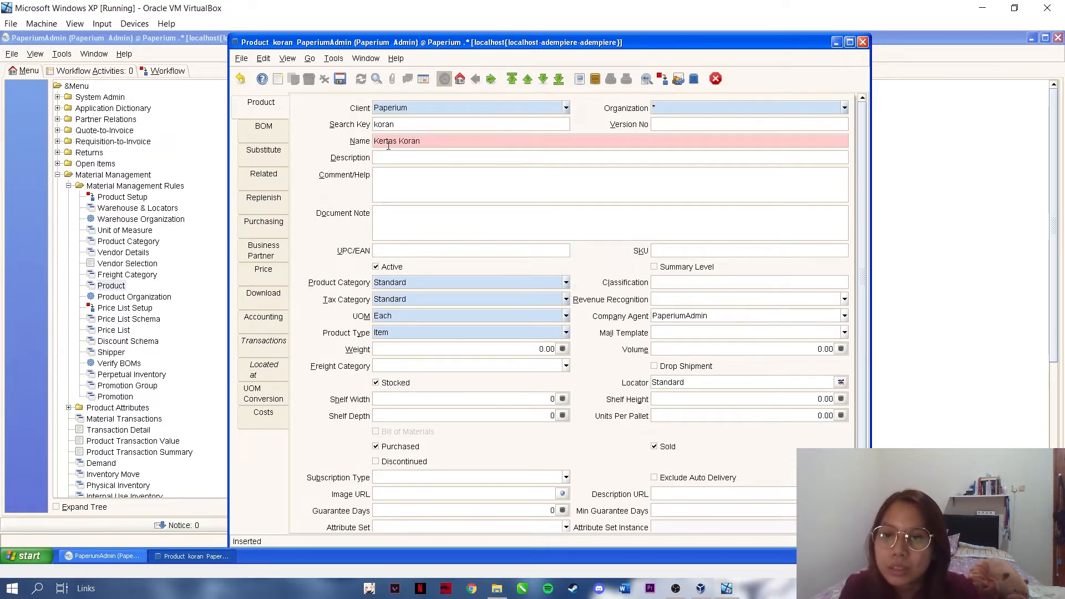
pyautogui.press('Tab')
pyautogui.write('Kerta')
pyautogui.write('s koran yangh')
pyautogui.write('memo')
pyautogui.write('liki k')
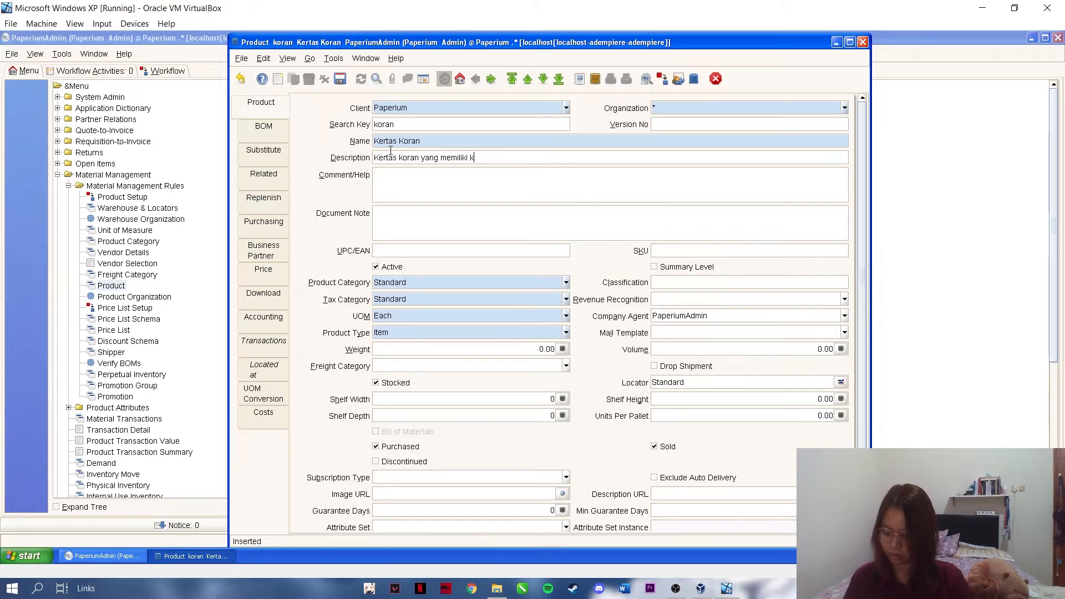
pyautogui.write('ualitas pr')
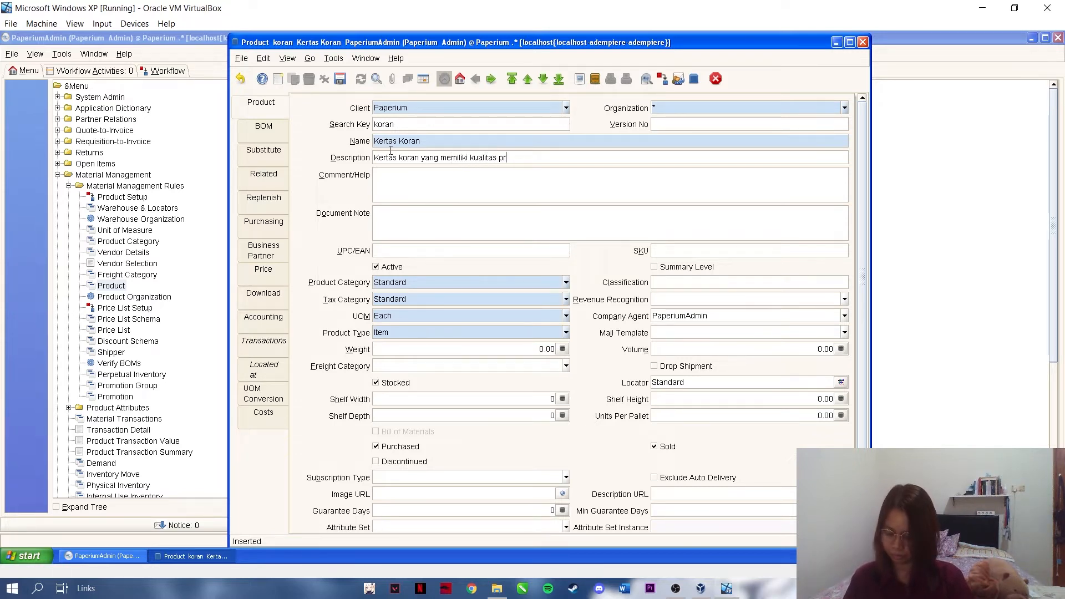
pyautogui.write('emium')
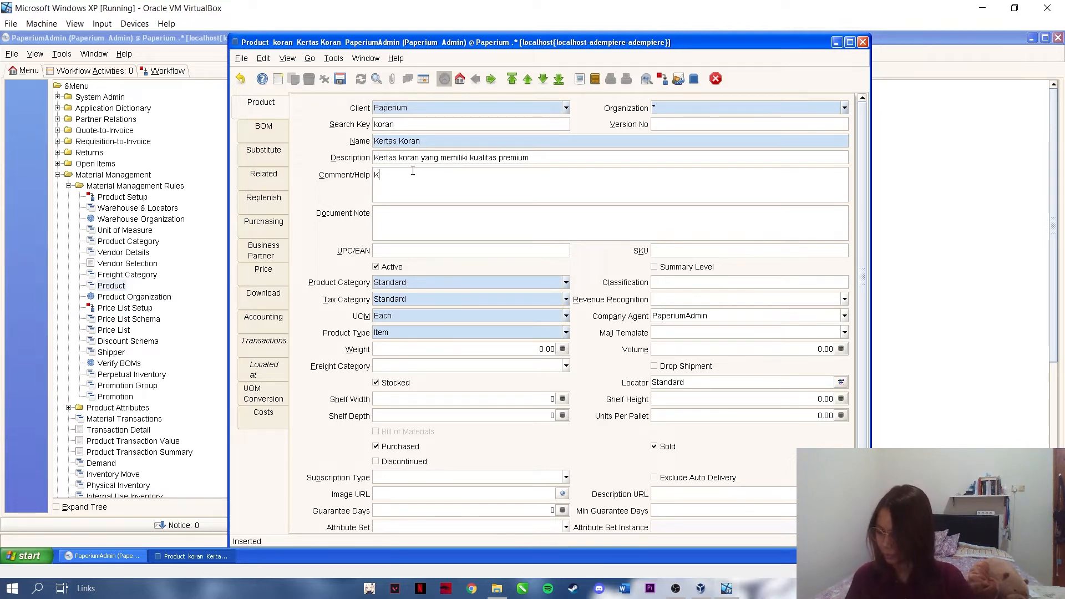
pyautogui.write('erta')
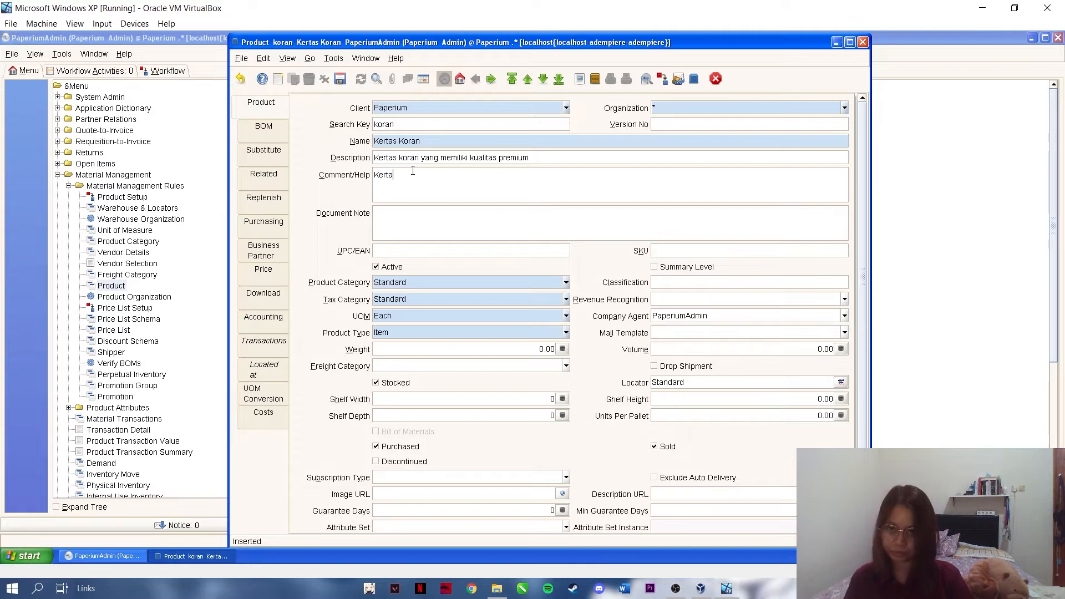
pyautogui.write('s koran de')
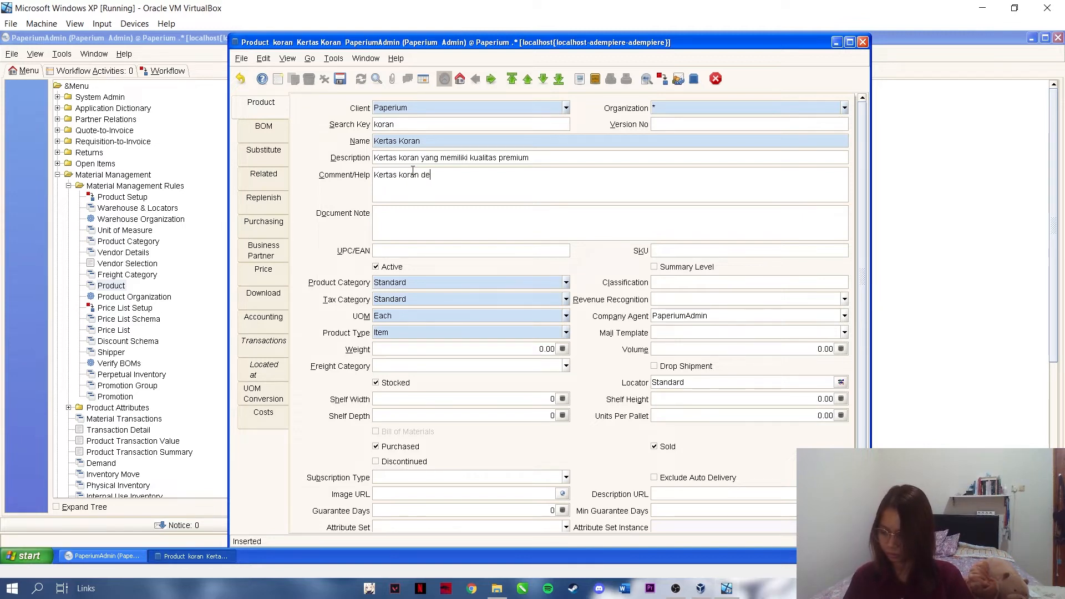
pyautogui.write('ngan ukura')
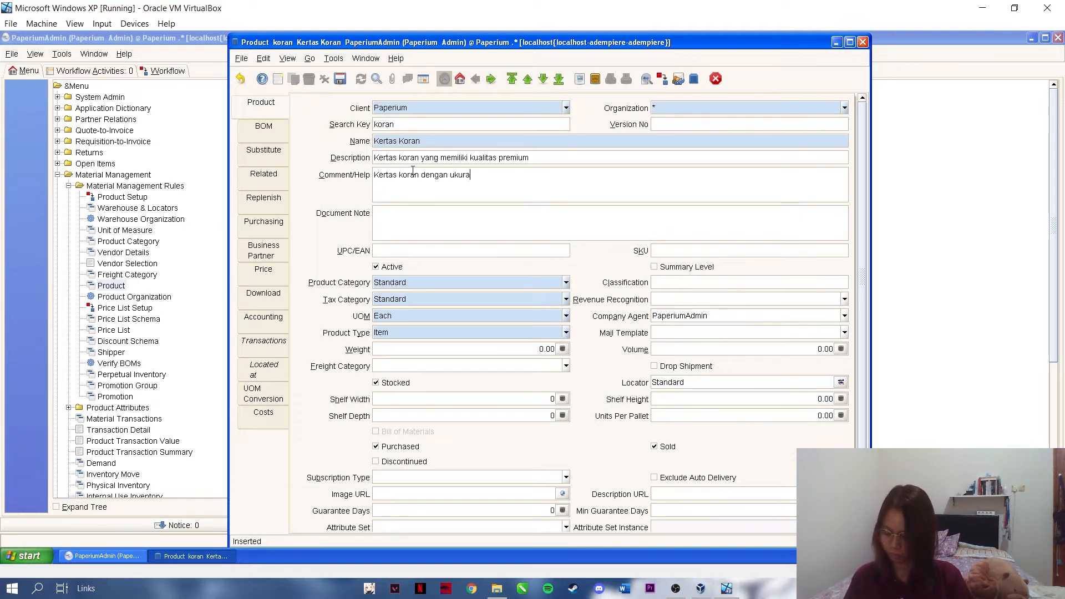
pyautogui.write('n 65x1')
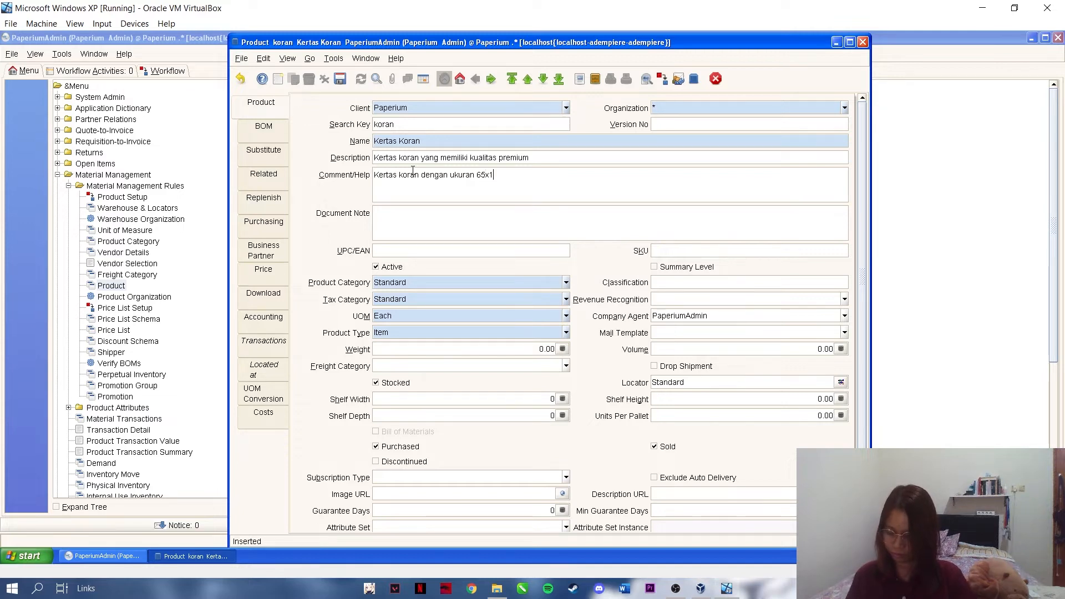
pyautogui.write('00cm dan dikemas ')
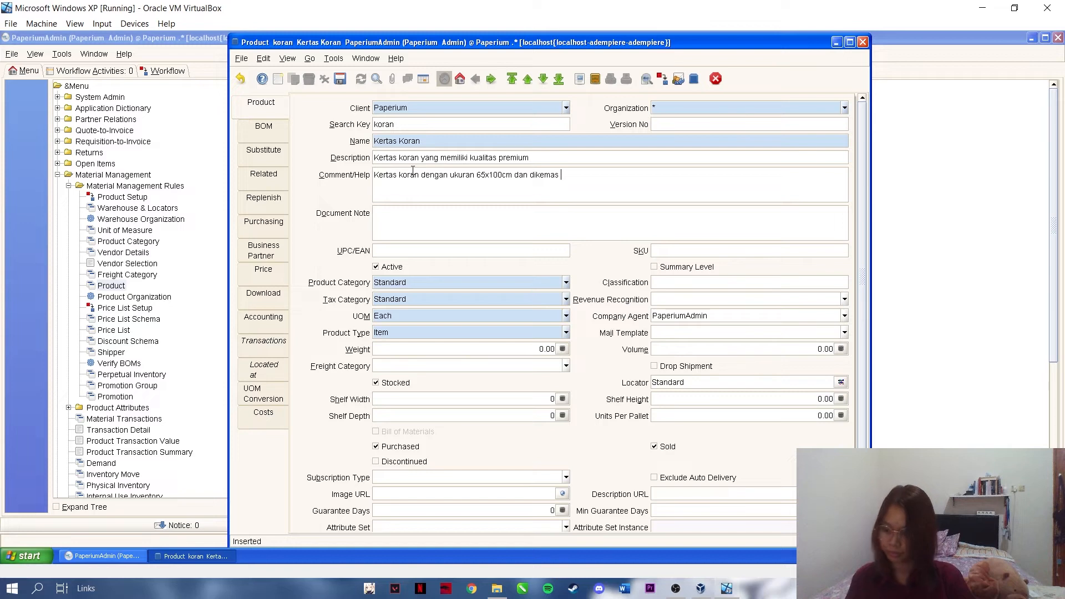
pyautogui.write('per 1kg')
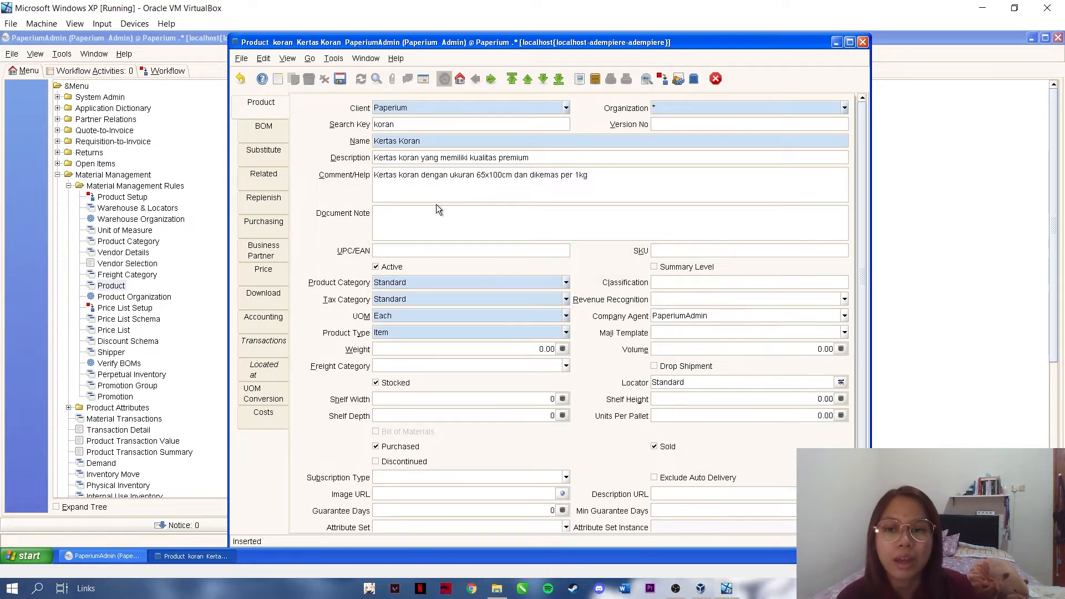
# - Set category Produk Kertas Daur Ulang and weight 1, untick Purchased, and open the Locator
pyautogui.click(567, 280)
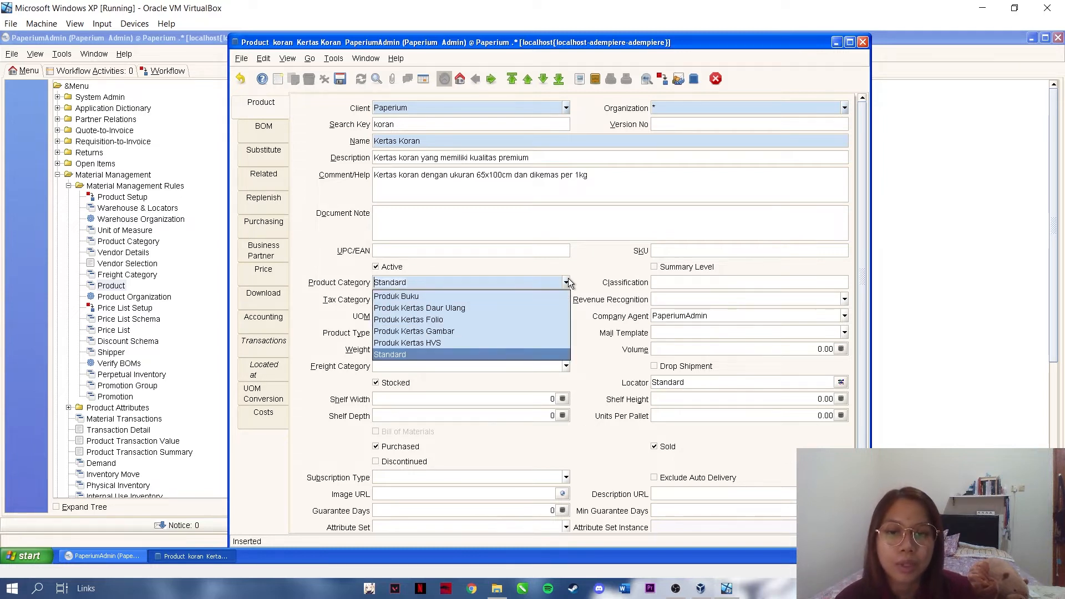
pyautogui.click(538, 308)
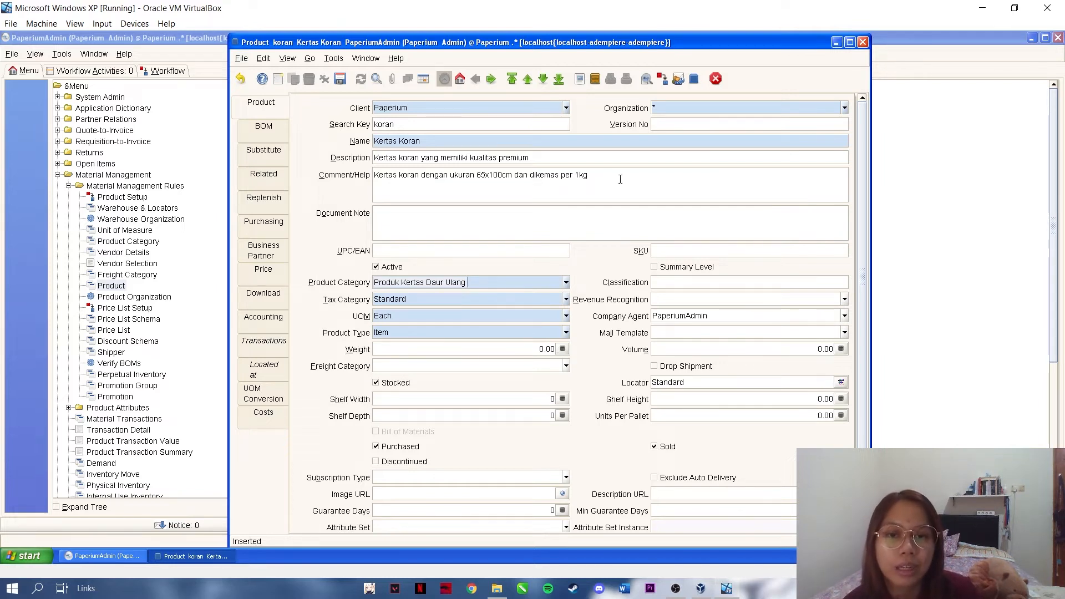
pyautogui.click(564, 349)
pyautogui.click(531, 315)
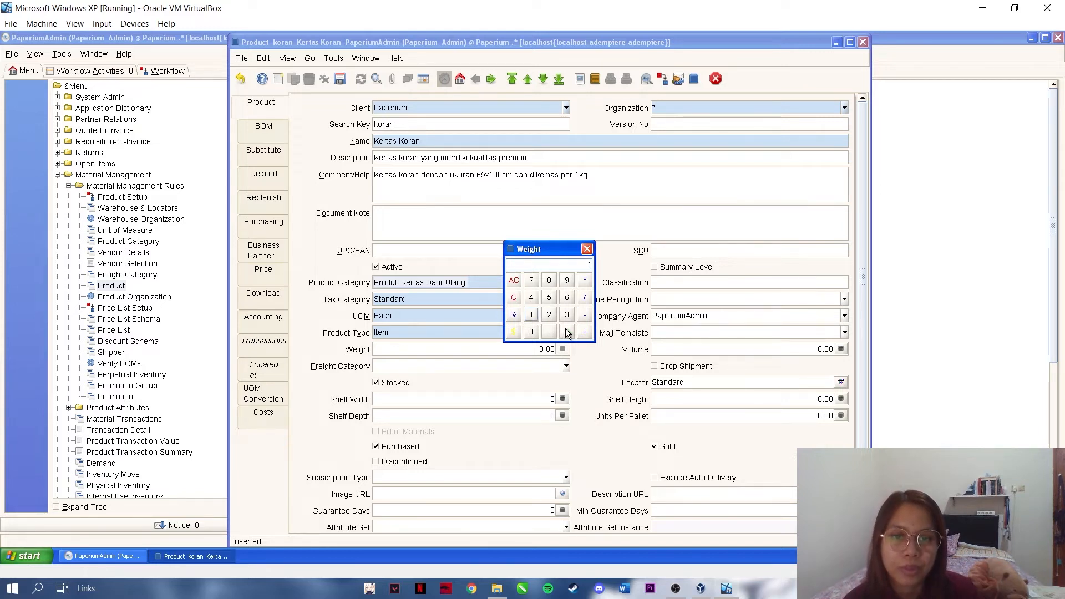
pyautogui.click(565, 330)
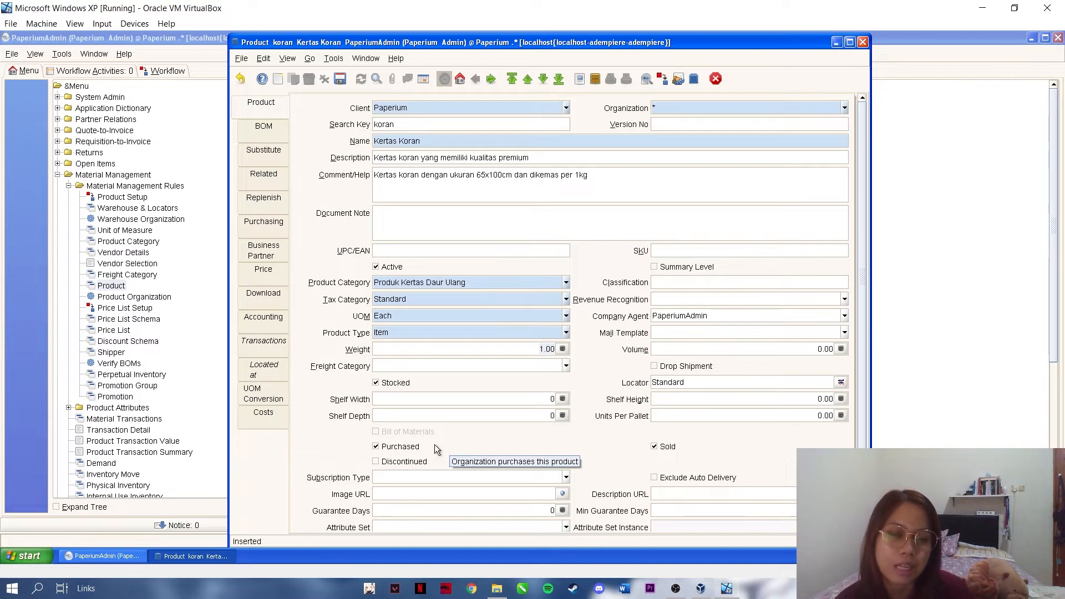
pyautogui.click(376, 447)
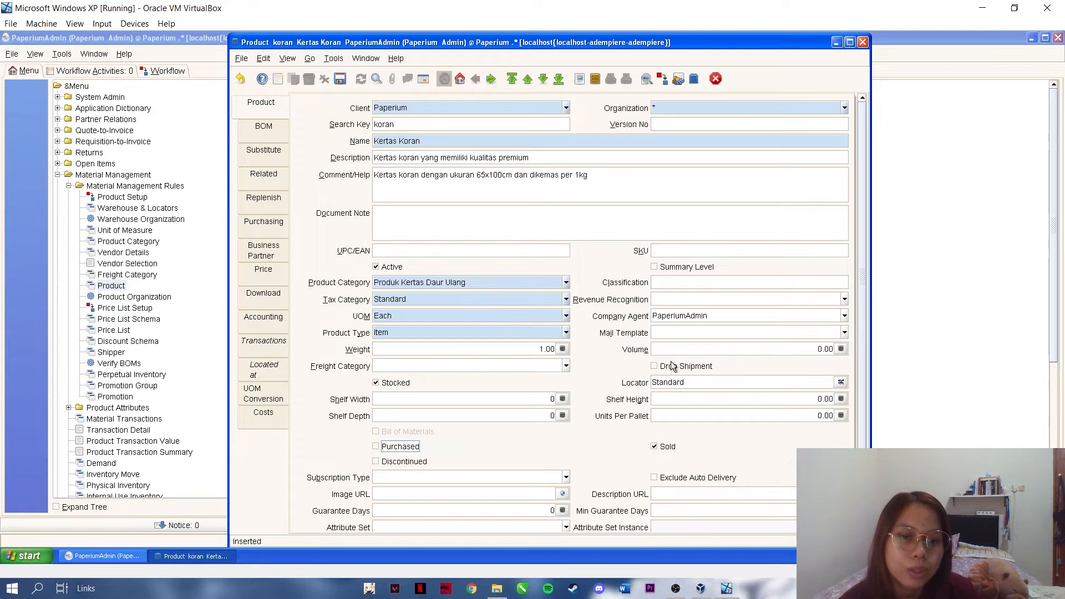
pyautogui.click(840, 382)
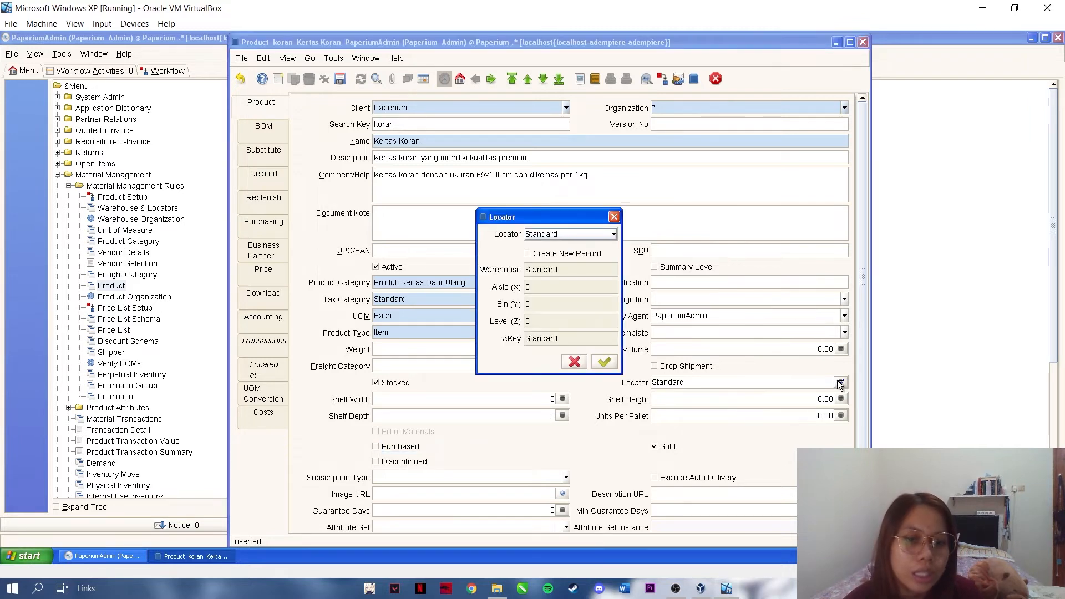
# - Create a new Gudang Penyimpanan locator at aisle A, bin E, level 1, and save the product
pyautogui.click(568, 253)
pyautogui.click(542, 271)
pyautogui.click(557, 306)
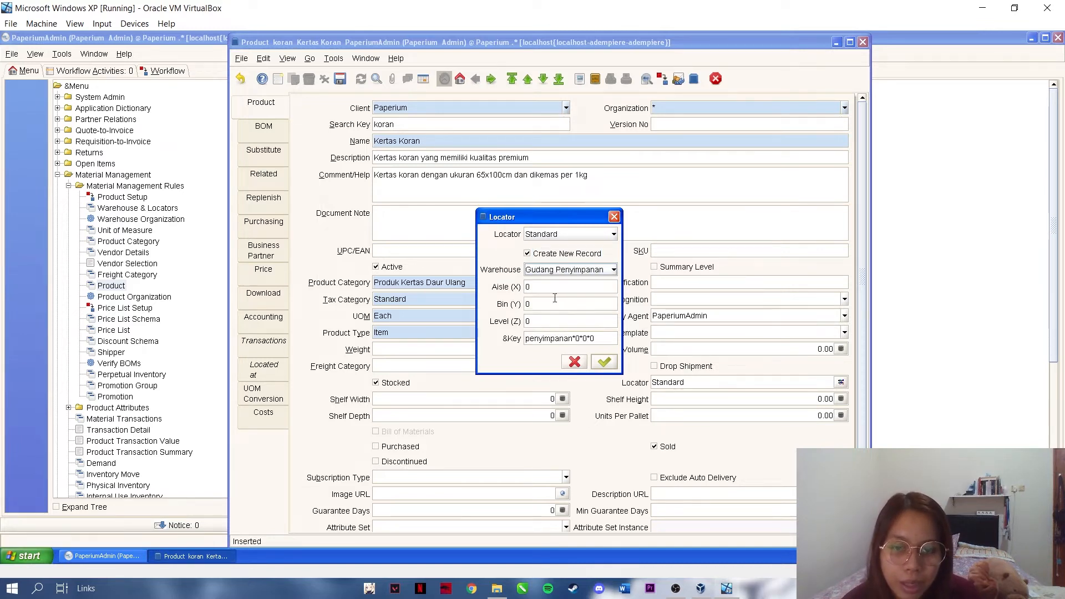
pyautogui.click(551, 288)
pyautogui.press('BackSpace')
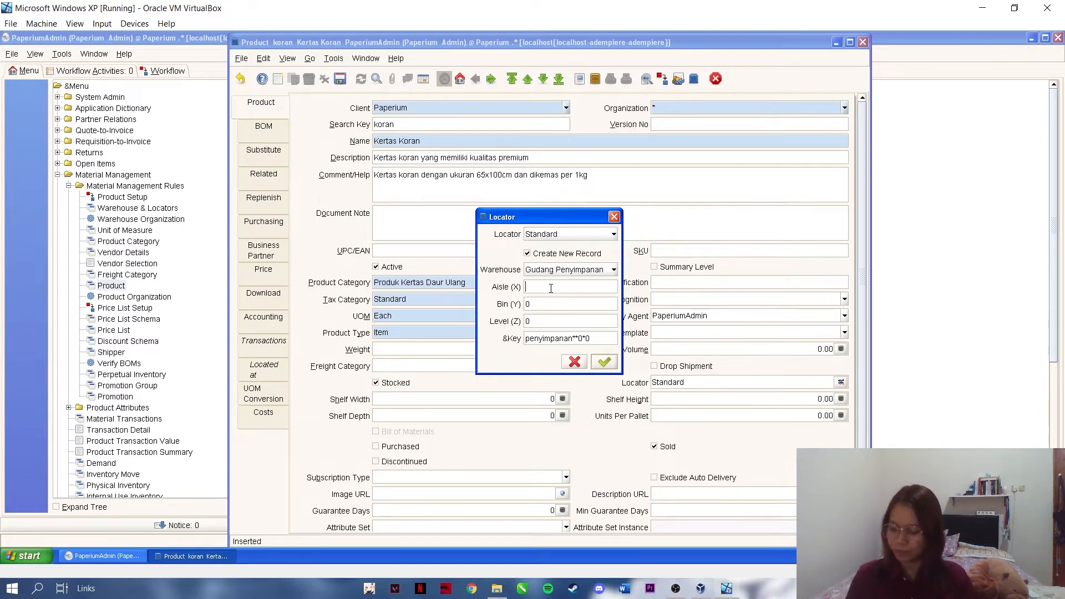
pyautogui.write('A')
pyautogui.write('E')
pyautogui.press('BackSpace')
pyautogui.write('1')
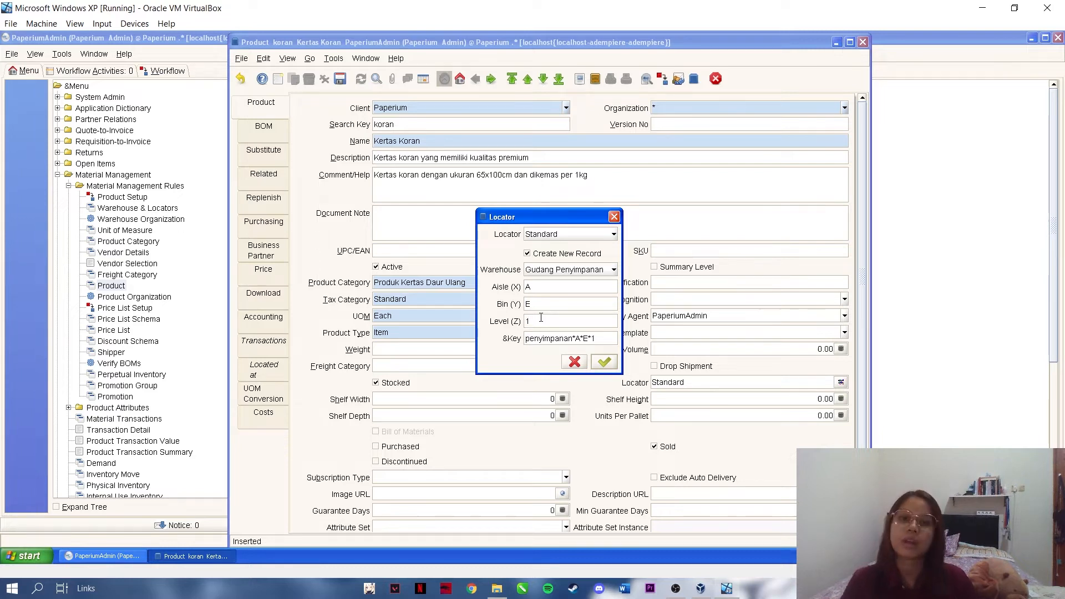
pyautogui.click(606, 362)
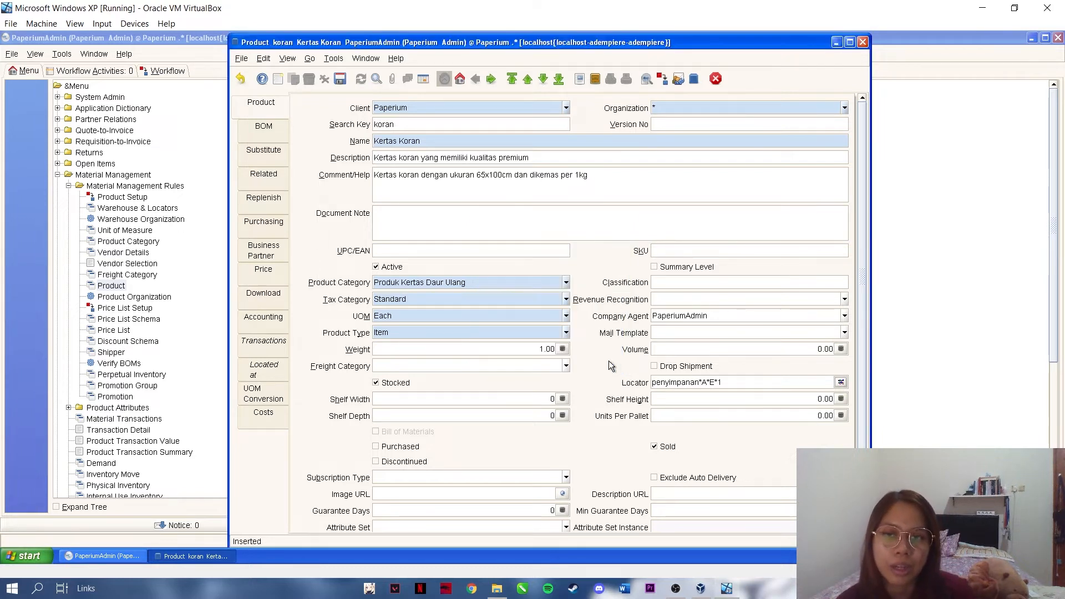
pyautogui.click(340, 80)
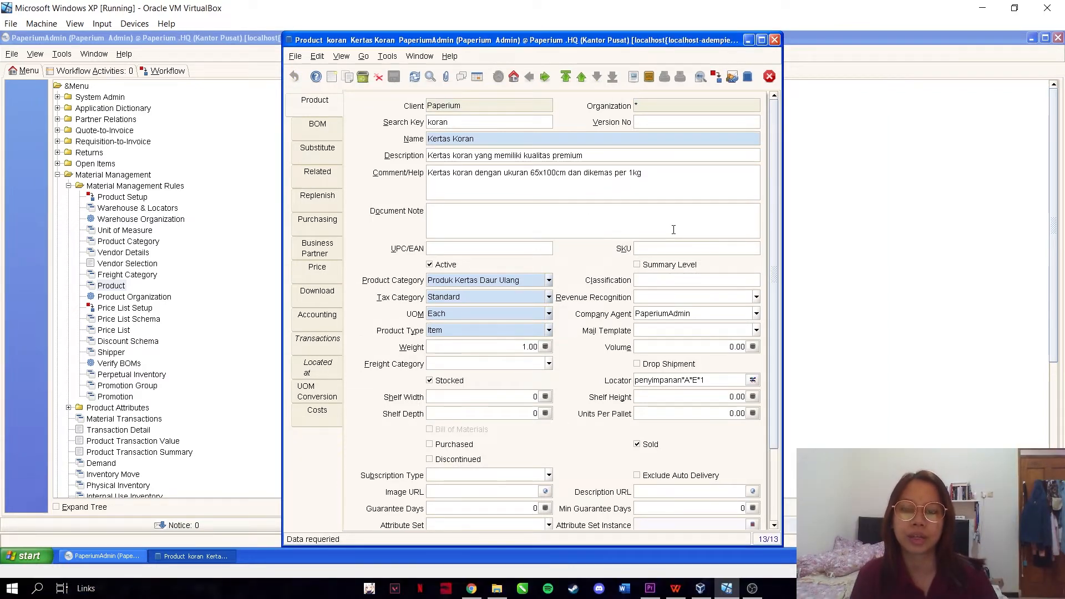
# - Add a price on the 09/28/2021 price list version with list price 38,000
pyautogui.click(334, 277)
pyautogui.click(330, 78)
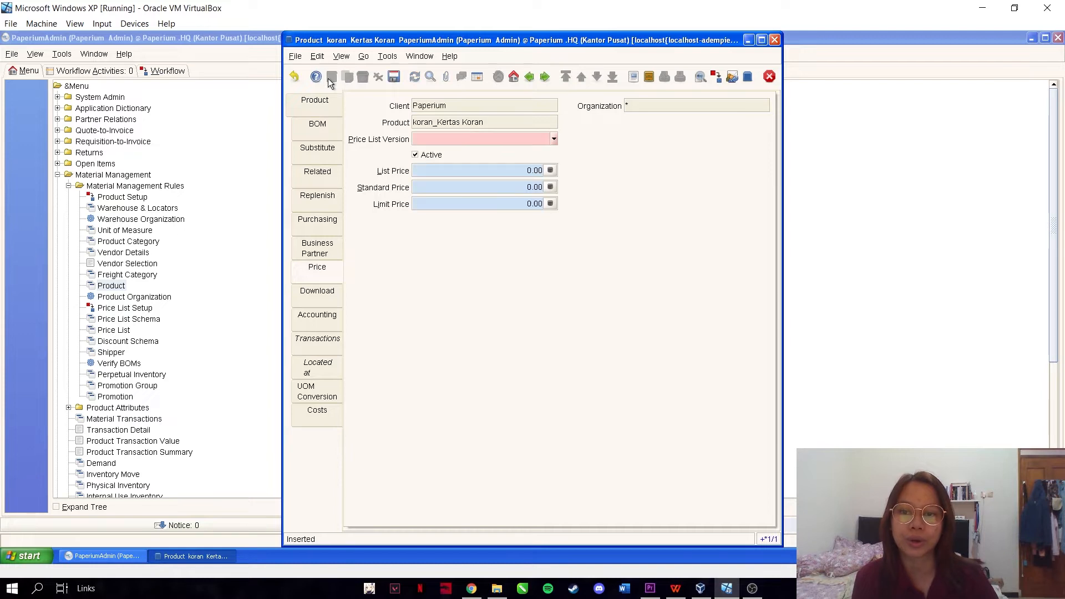
pyautogui.click(553, 138)
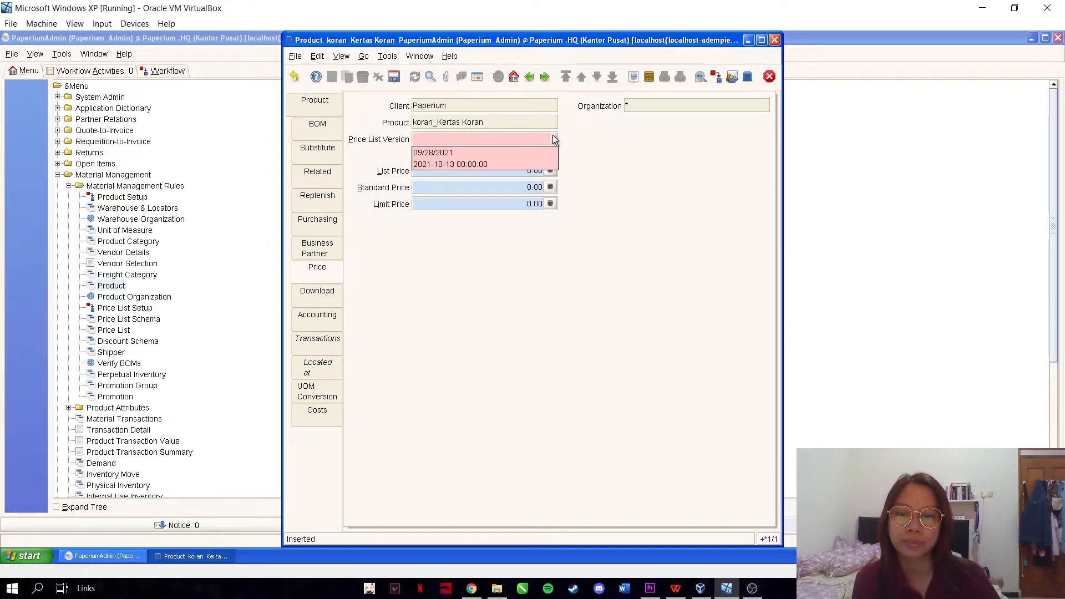
pyautogui.click(454, 153)
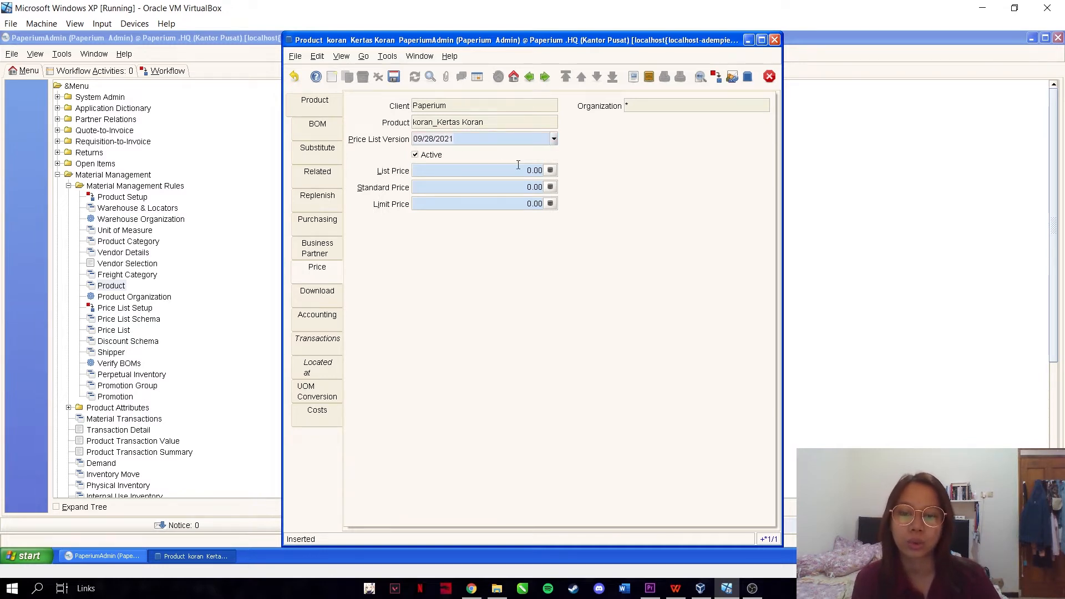
pyautogui.click(551, 171)
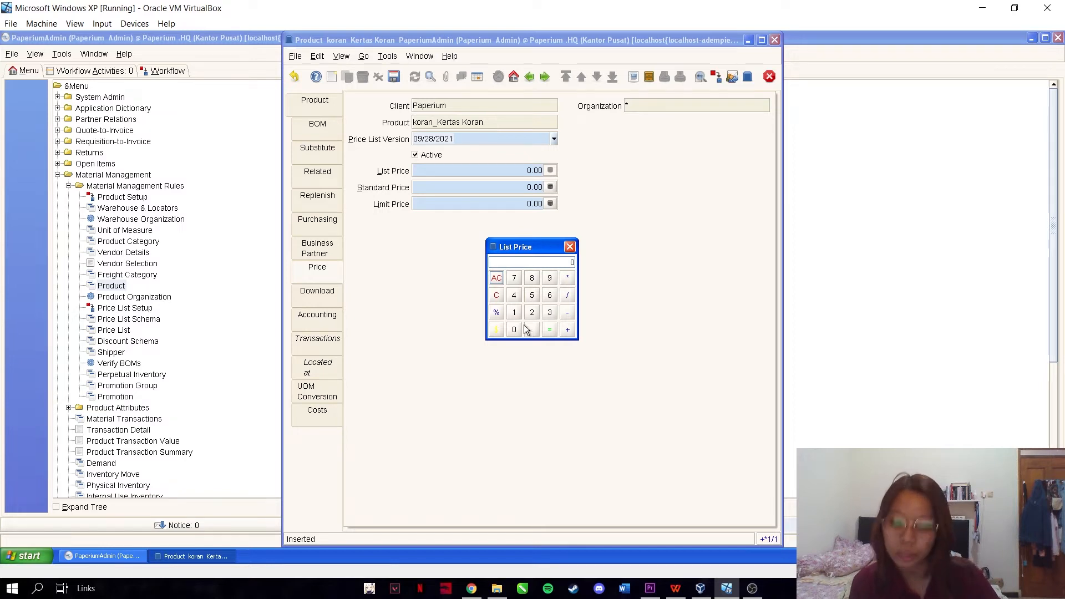
pyautogui.click(549, 312)
pyautogui.click(531, 278)
pyautogui.click(513, 330)
pyautogui.click(514, 329)
pyautogui.click(513, 329)
pyautogui.click(551, 329)
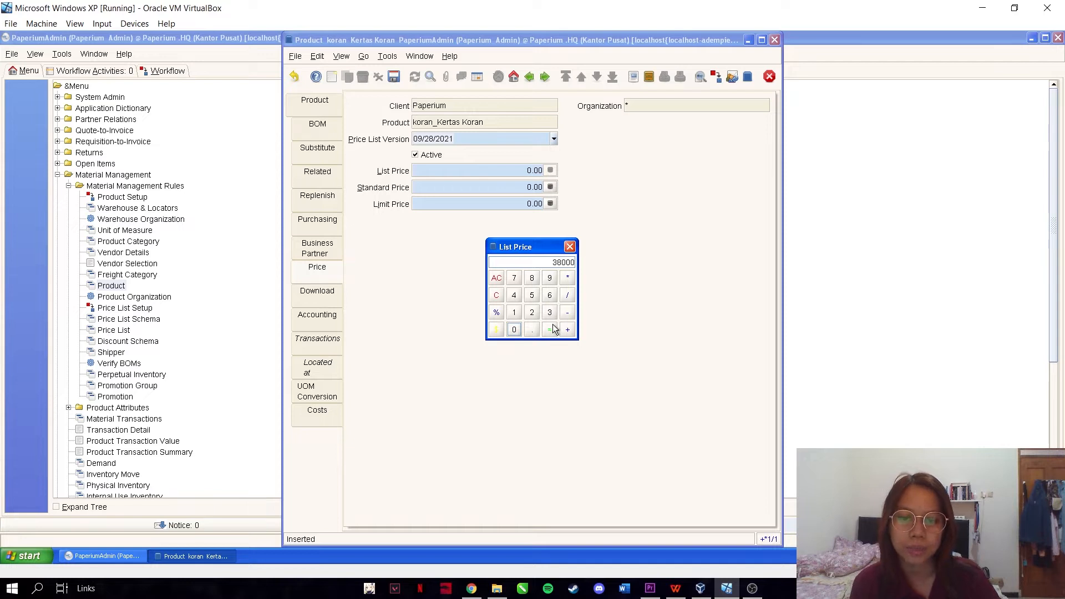
# - Set standard price 36,000 and limit price 32,000, then save the price record
pyautogui.click(553, 188)
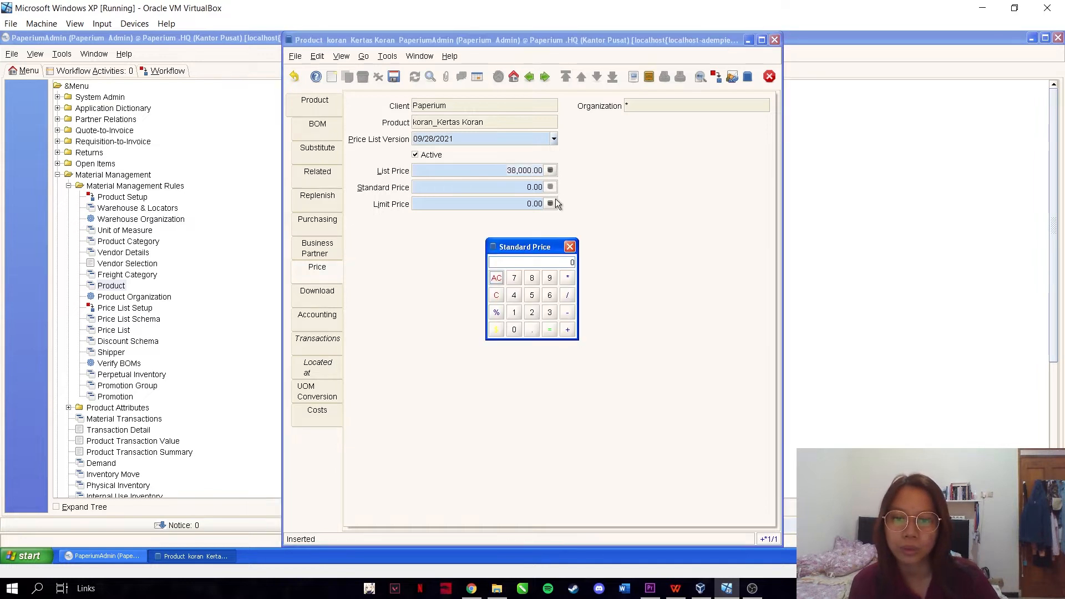
pyautogui.click(549, 312)
pyautogui.click(549, 296)
pyautogui.click(514, 329)
pyautogui.click(514, 329)
pyautogui.click(514, 329)
pyautogui.click(549, 329)
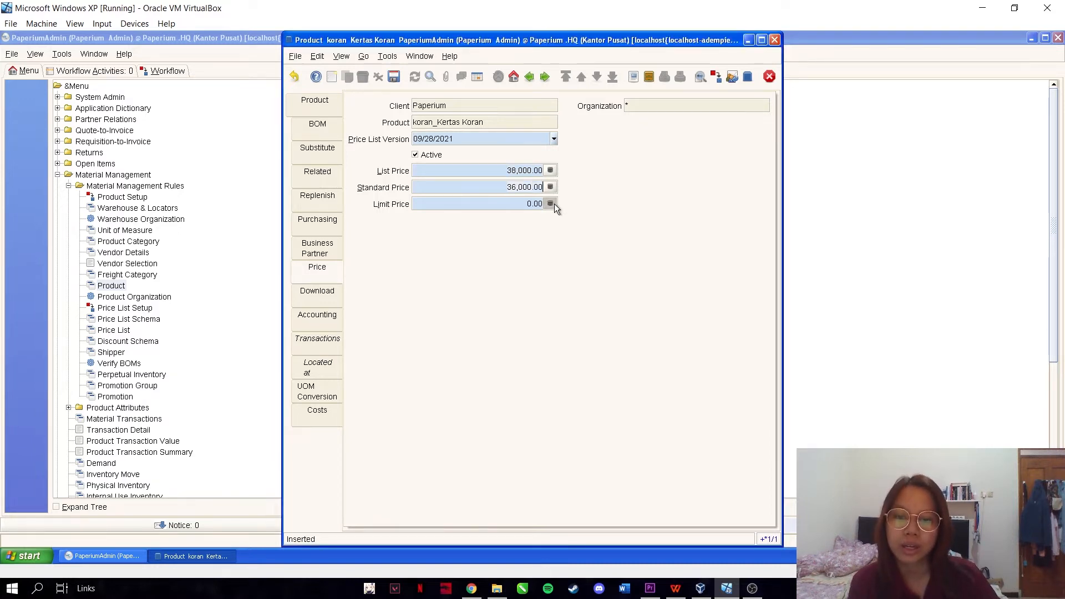
pyautogui.click(551, 204)
pyautogui.click(549, 312)
pyautogui.click(515, 329)
pyautogui.click(514, 329)
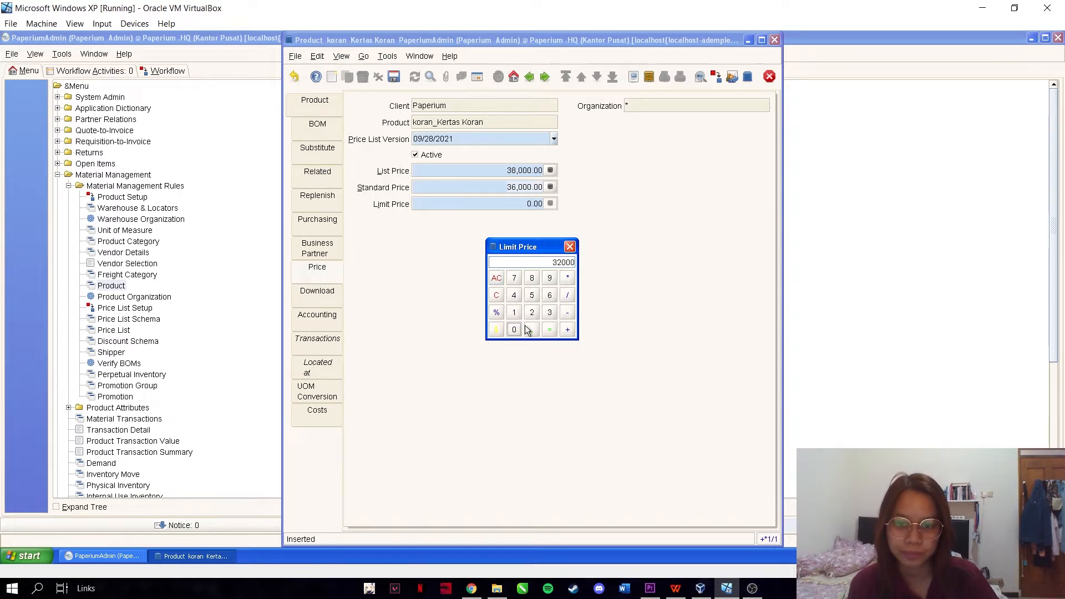
pyautogui.click(514, 329)
pyautogui.click(549, 329)
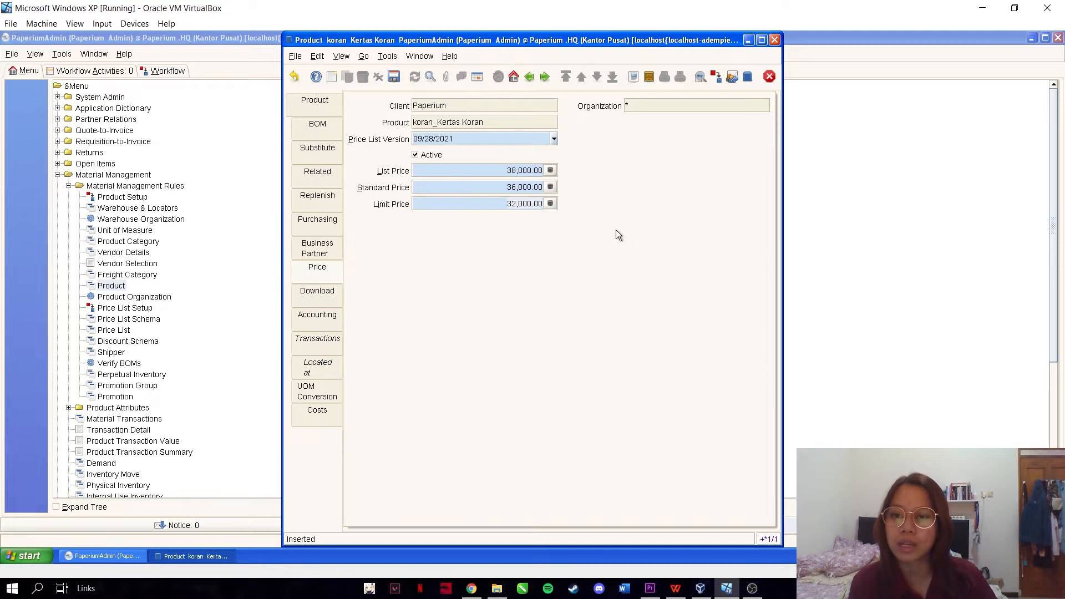
pyautogui.click(395, 76)
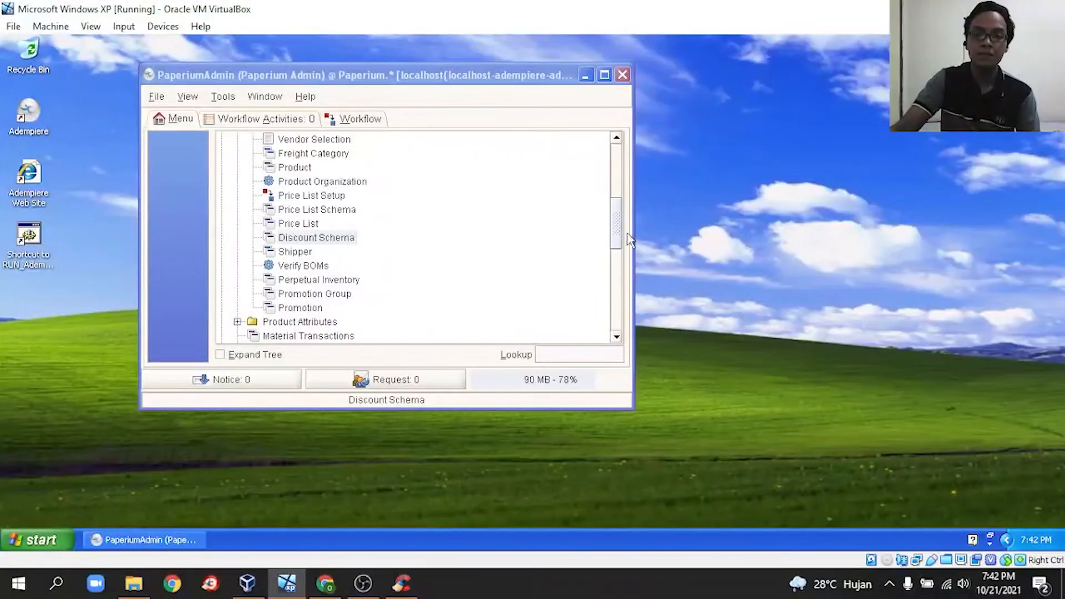
# - Open Material Management Rules > Discount Schema and view the existing 10% schema
pyautogui.moveTo(620, 230); pyautogui.dragTo(617, 202)
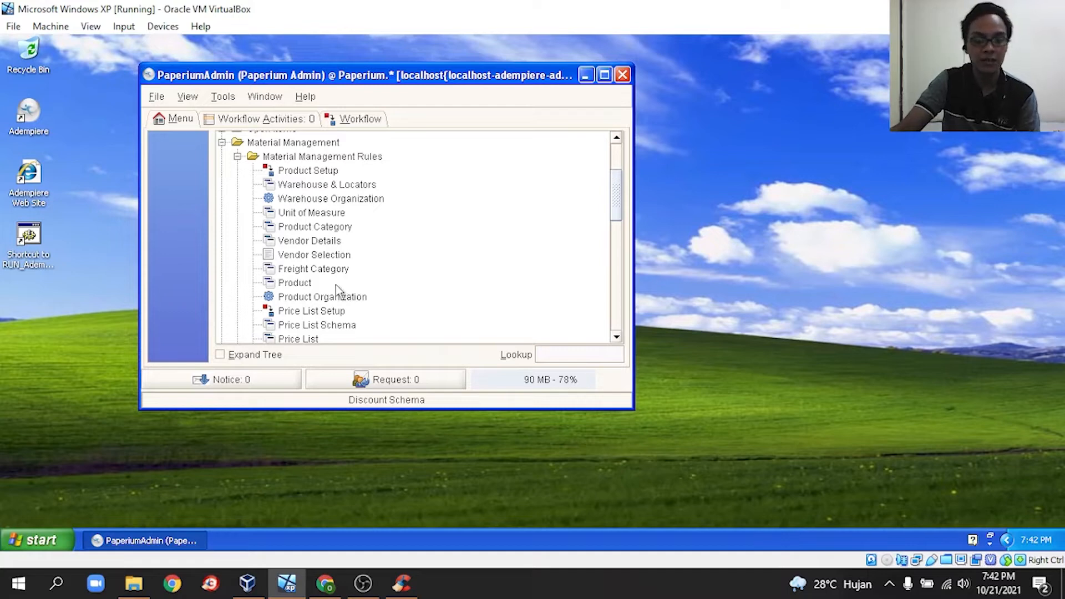
pyautogui.scroll(-6, 339, 279)
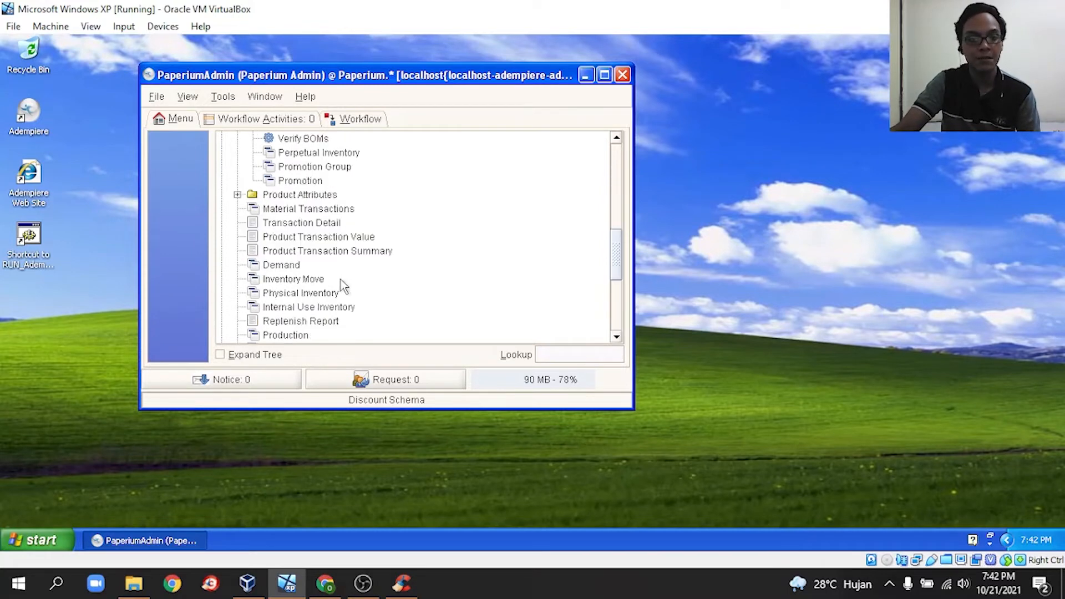
pyautogui.scroll(-2, 337, 321)
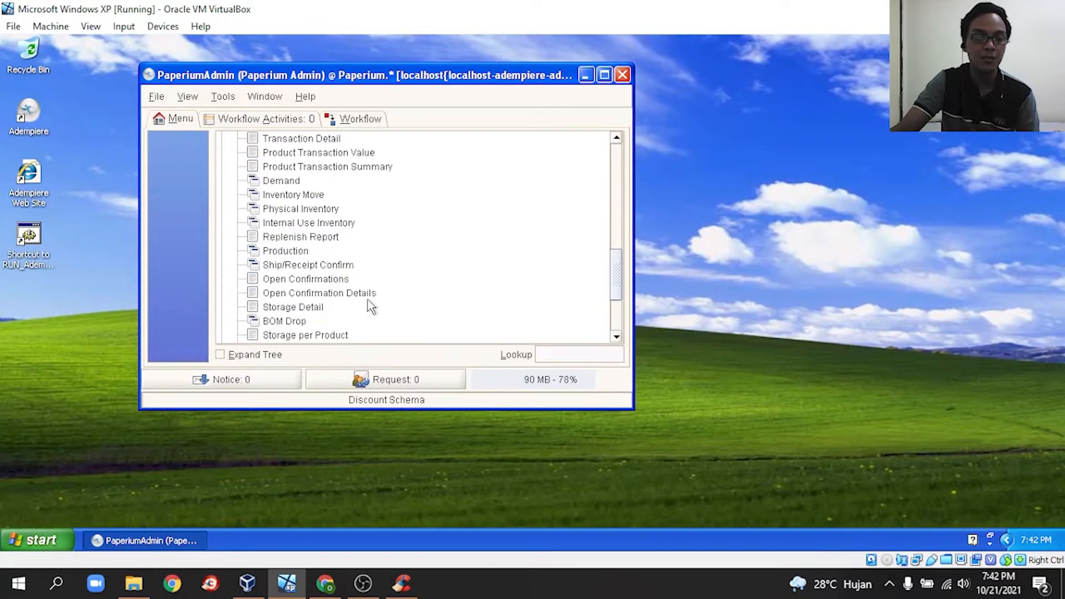
pyautogui.scroll(-2, 382, 300)
pyautogui.scroll(12, 366, 289)
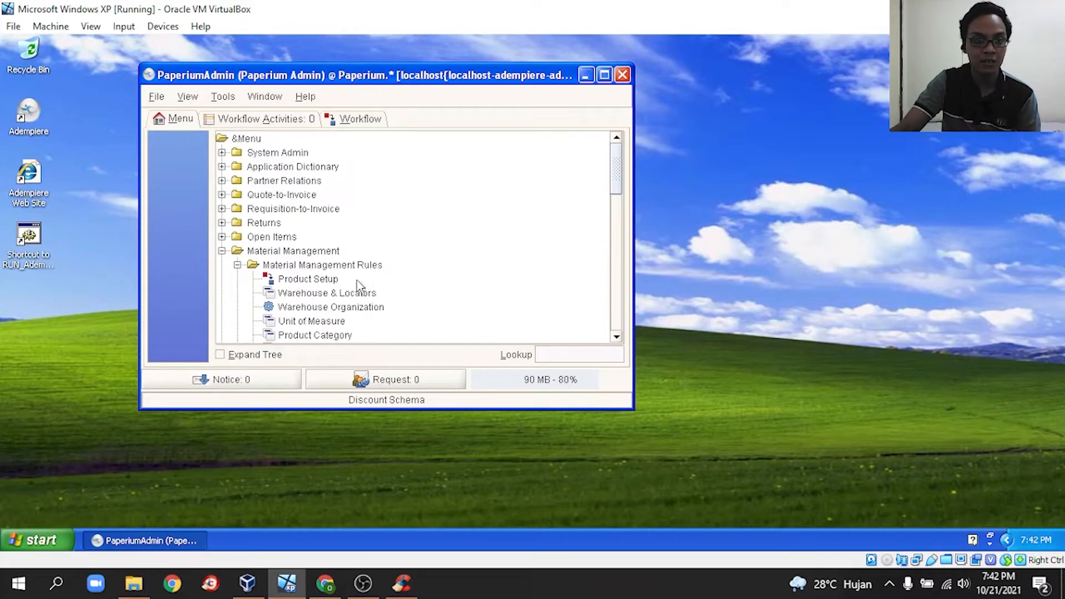
pyautogui.click(222, 251)
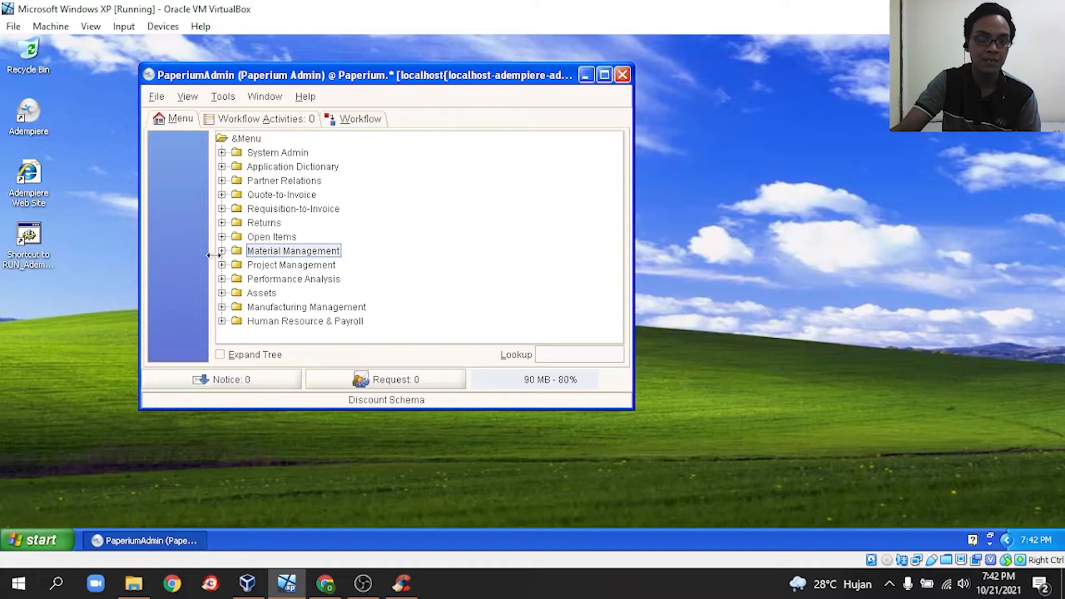
pyautogui.click(221, 250)
pyautogui.scroll(1, 246, 200)
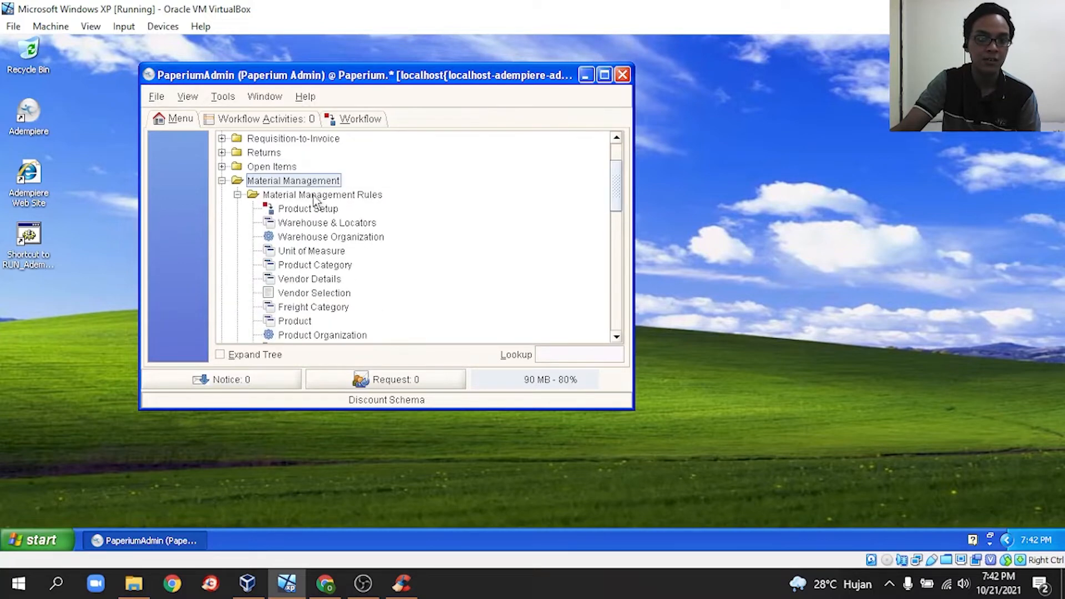
pyautogui.scroll(-3, 382, 300)
pyautogui.scroll(-2, 303, 303)
pyautogui.scroll(2, 316, 290)
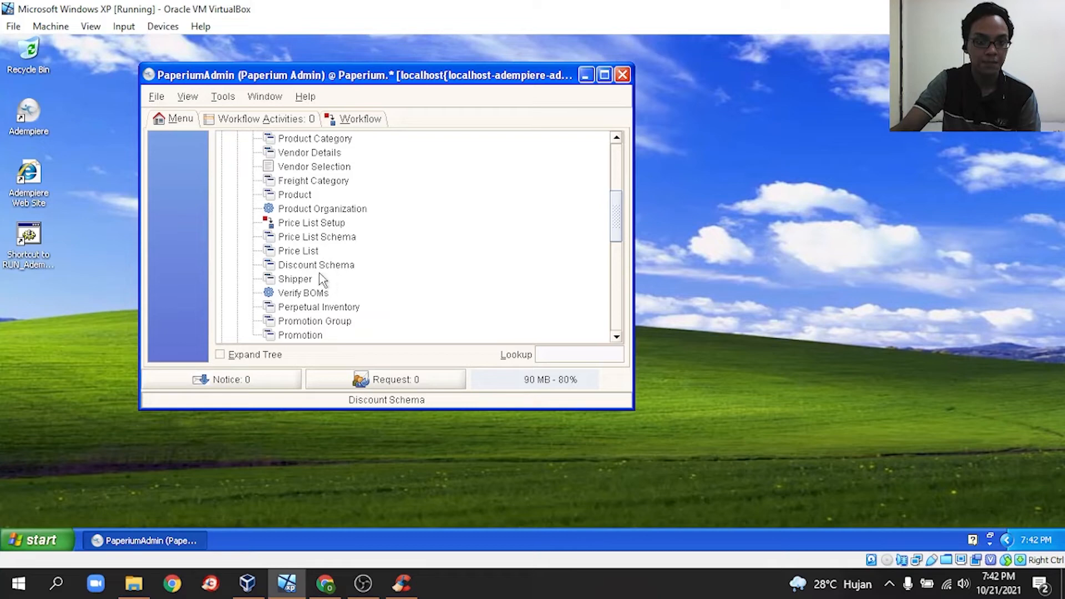
pyautogui.click(321, 265)
pyautogui.click(272, 200)
pyautogui.click(271, 214)
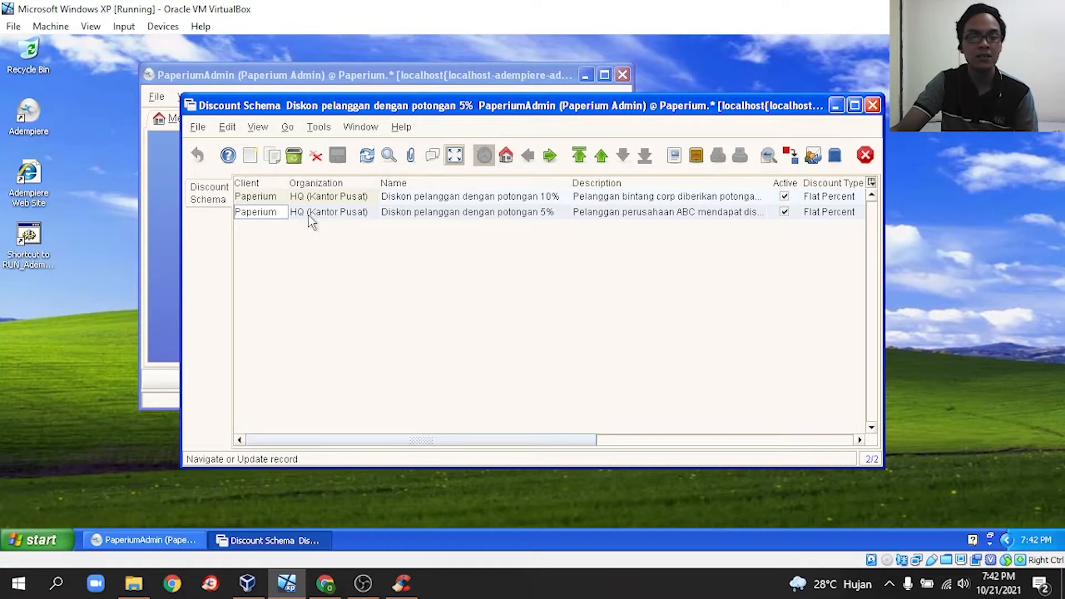
pyautogui.click(342, 196)
pyautogui.click(342, 211)
pyautogui.click(255, 197)
pyautogui.click(264, 212)
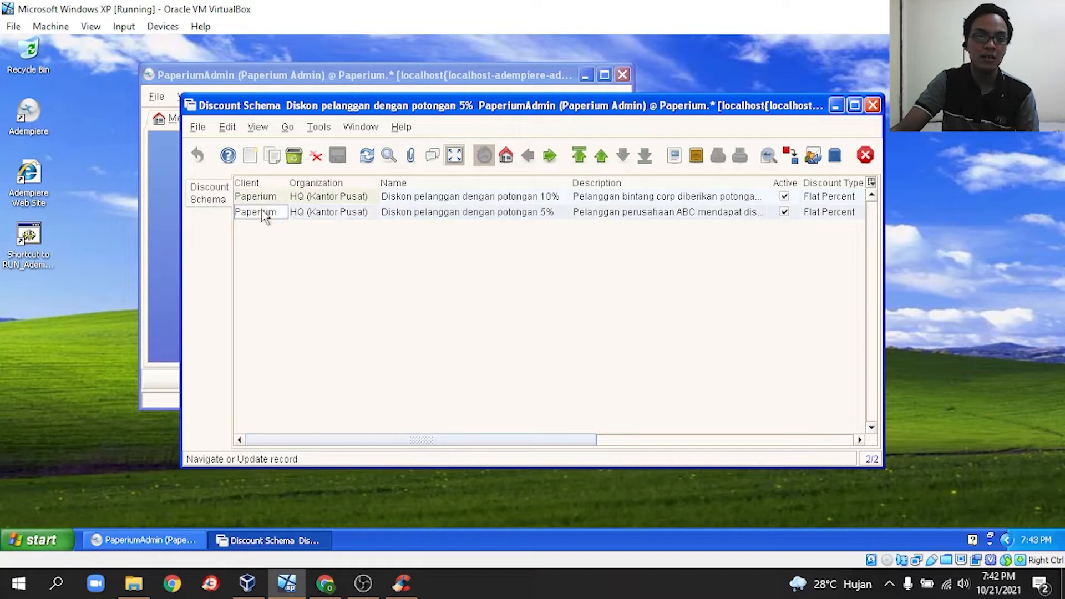
# - Add a new HQ discount schema named 'Diskon untuk pelanggan dengan potongan 1%'
pyautogui.click(251, 160)
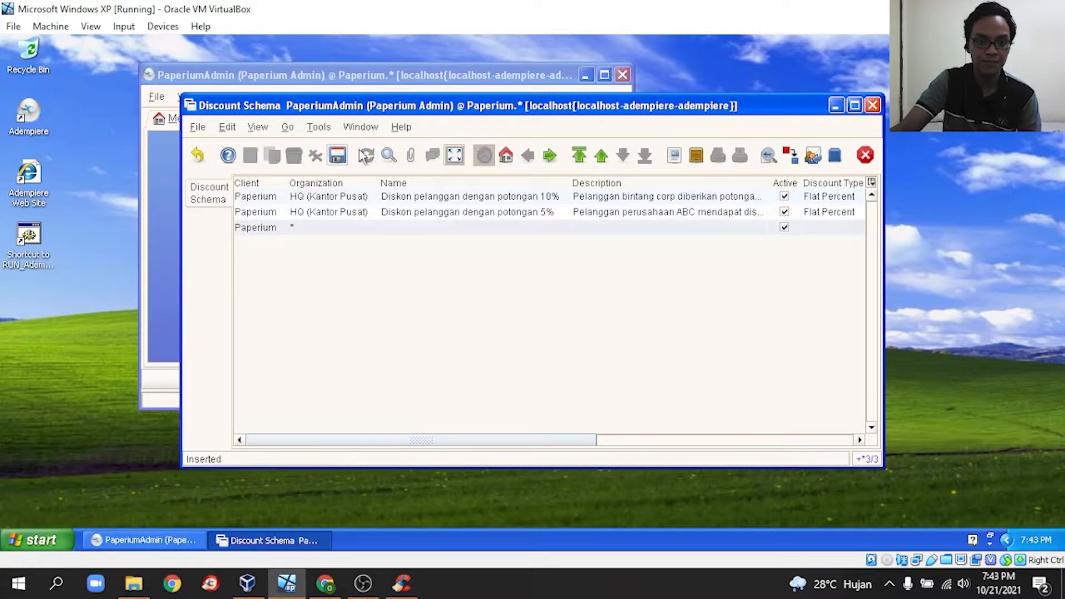
pyautogui.click(454, 157)
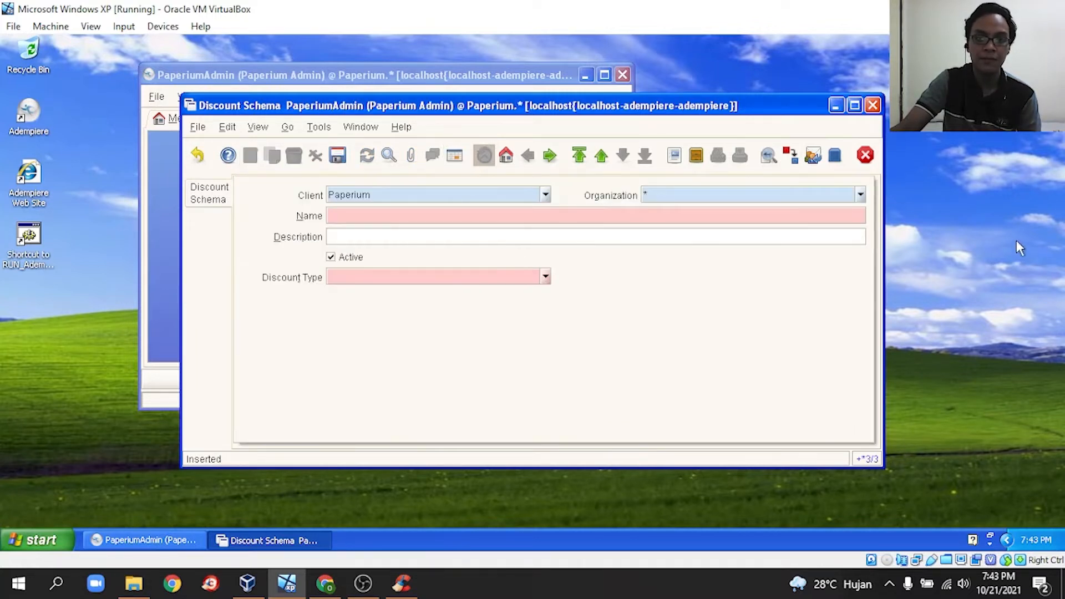
pyautogui.click(860, 194)
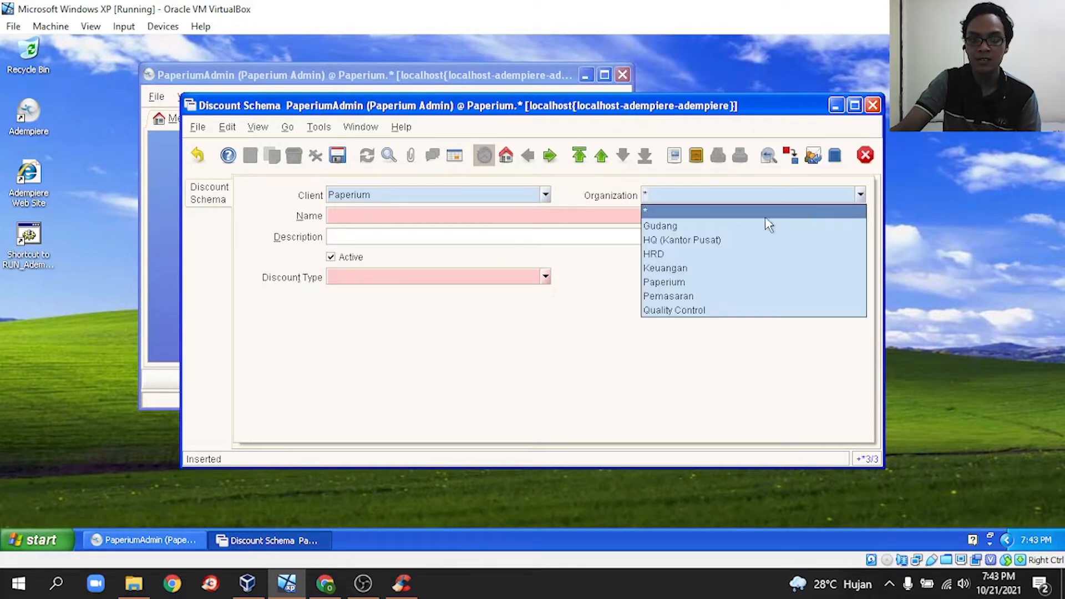
pyautogui.click(743, 238)
pyautogui.click(402, 216)
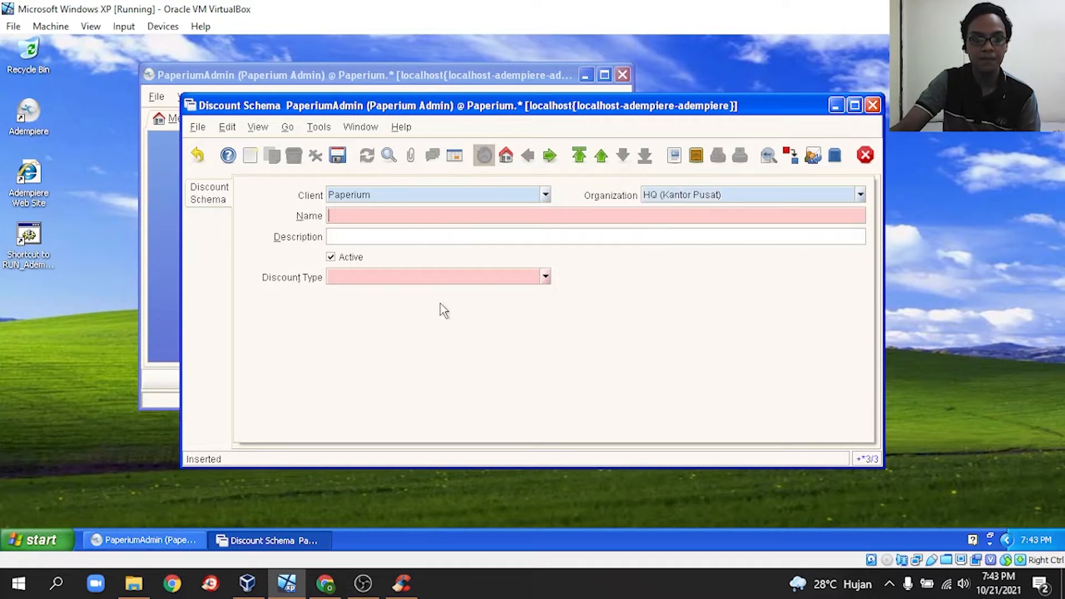
pyautogui.write('Diskon')
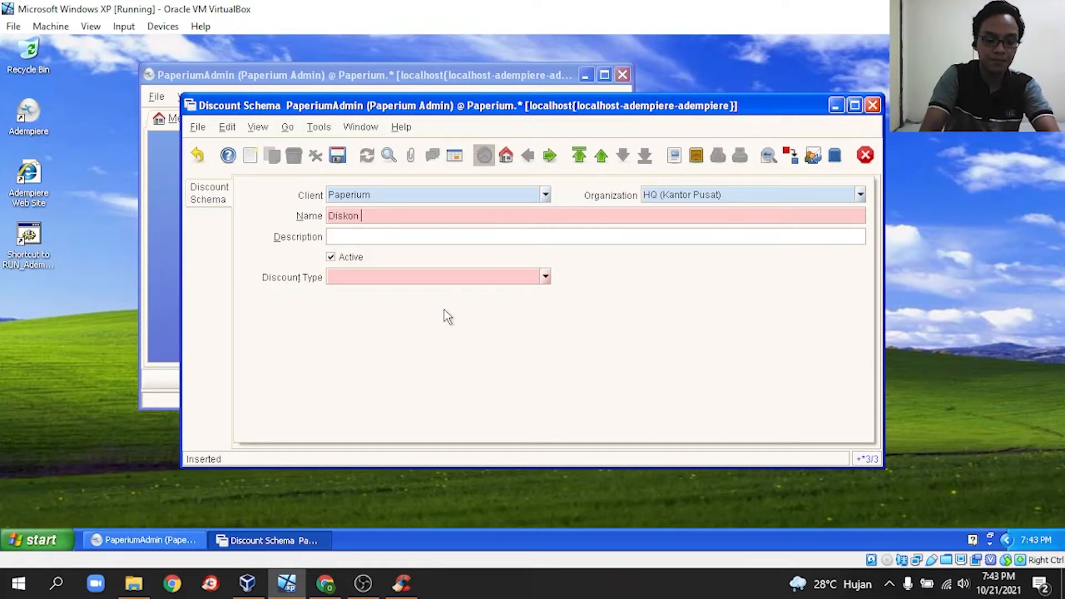
pyautogui.write(' un')
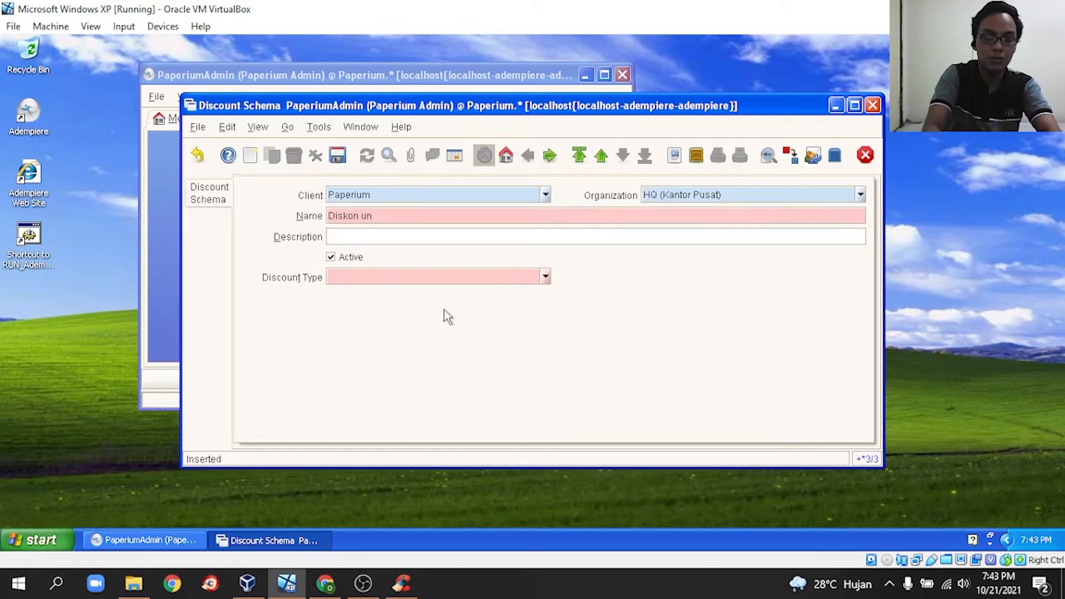
pyautogui.write('tuk pelanggan deng')
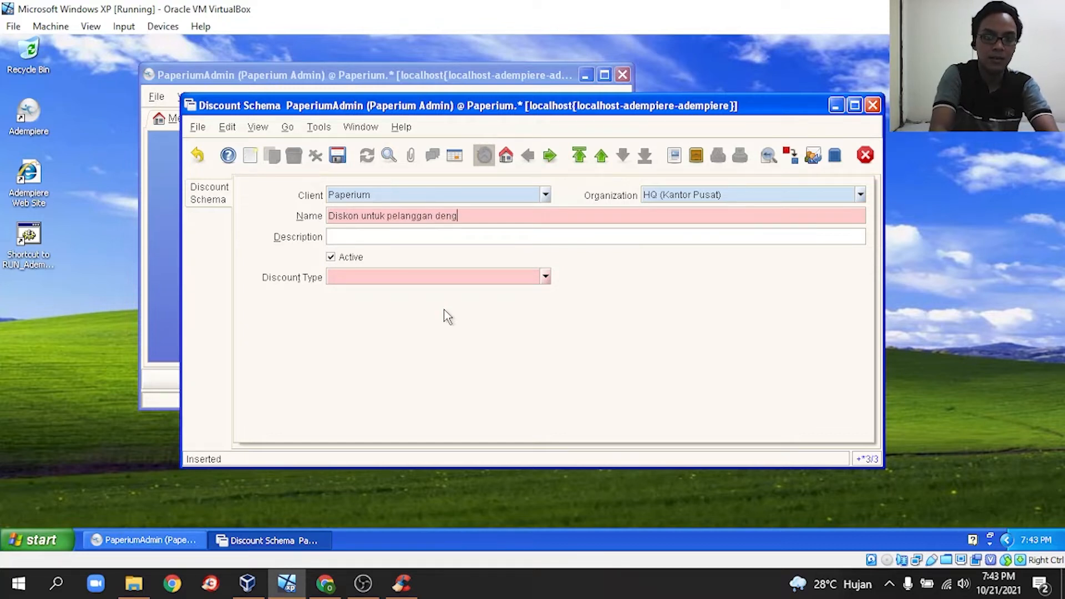
pyautogui.write('an potongan 1%')
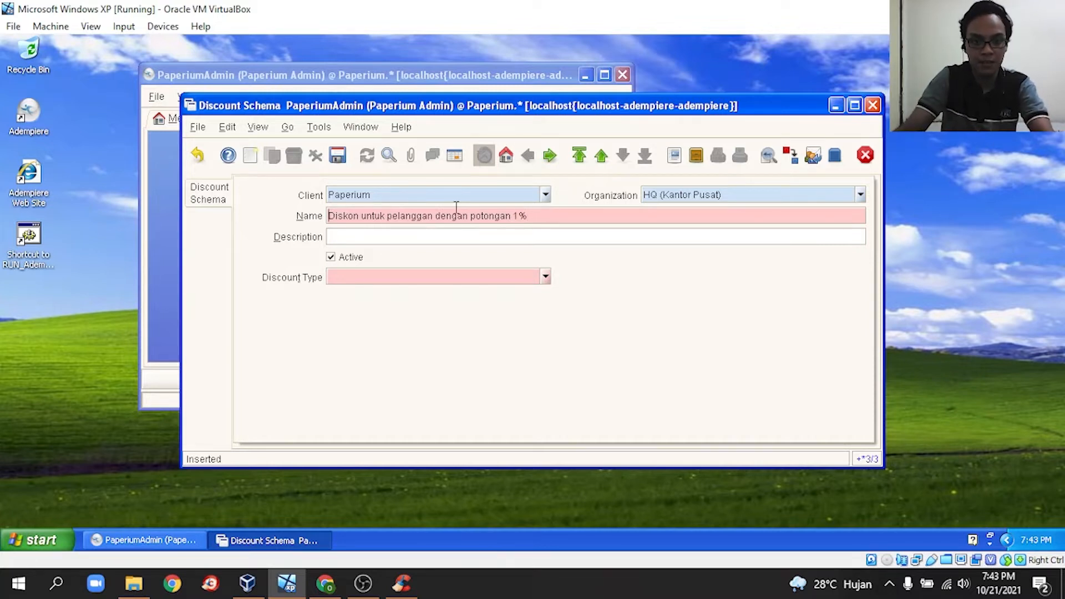
pyautogui.click(387, 215)
pyautogui.click(534, 216)
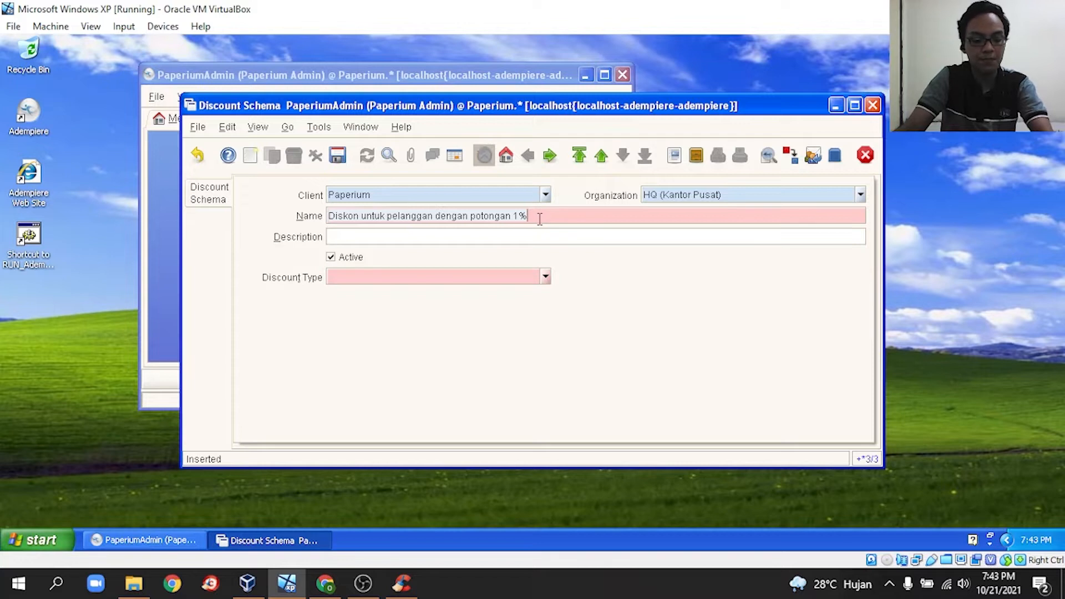
pyautogui.click(492, 234)
pyautogui.write('Diskon untuk pelanggan dengan potongan 1%')
# - Insert 'perusahaan Paperium' into the description and set the discount type to Flat Percent
pyautogui.click(328, 239)
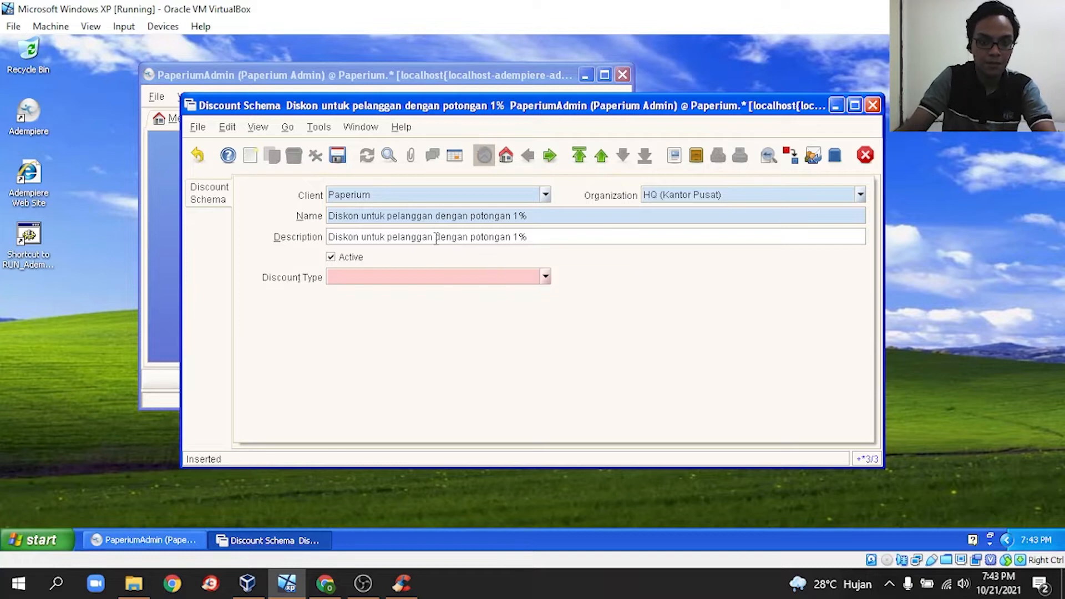
pyautogui.write('perusa')
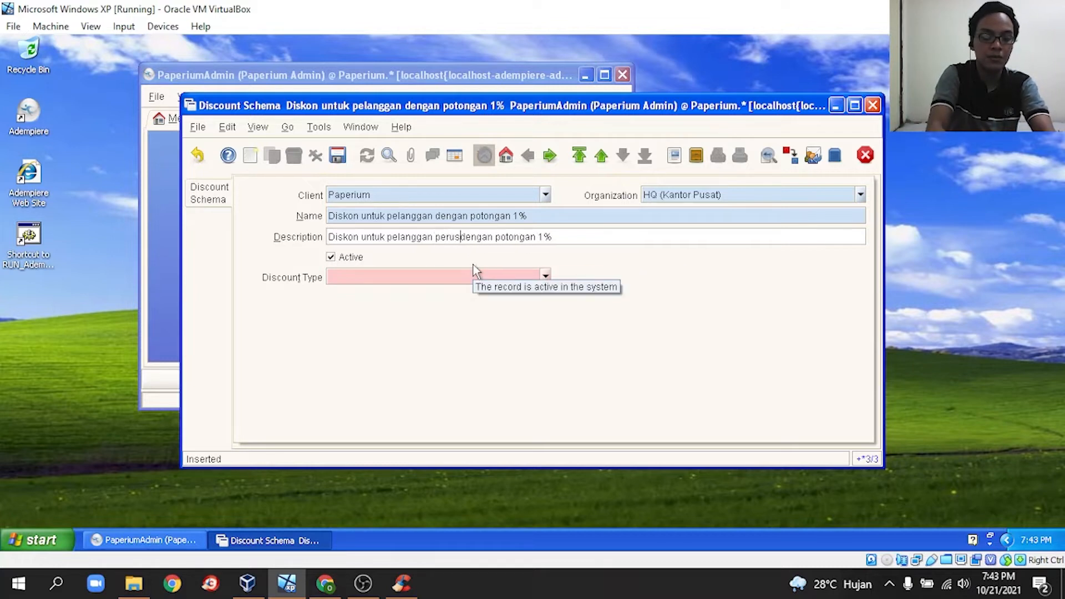
pyautogui.write('haan PAper')
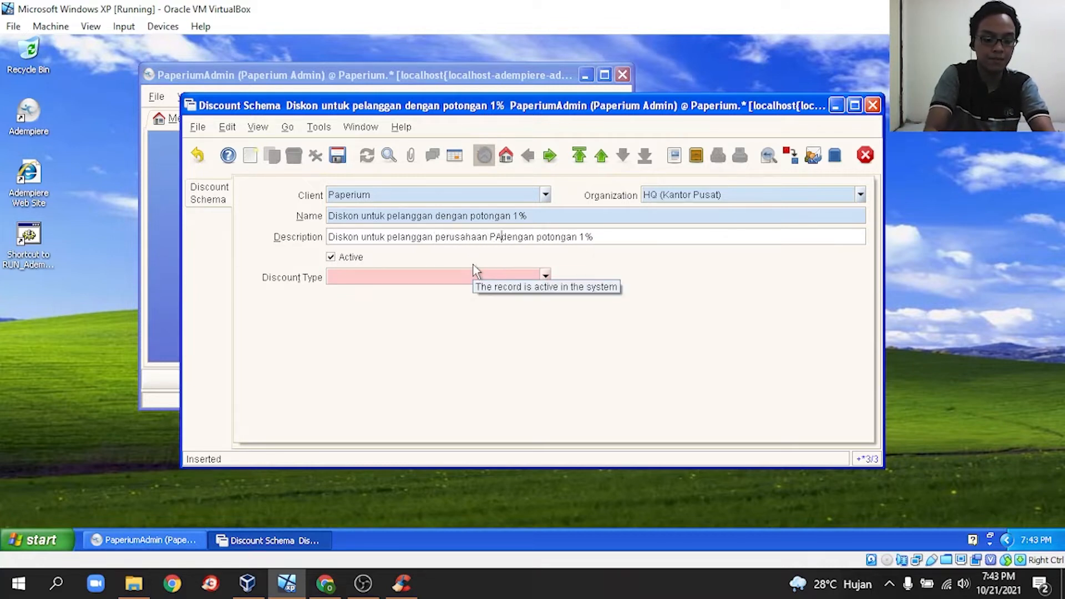
pyautogui.write('ium')
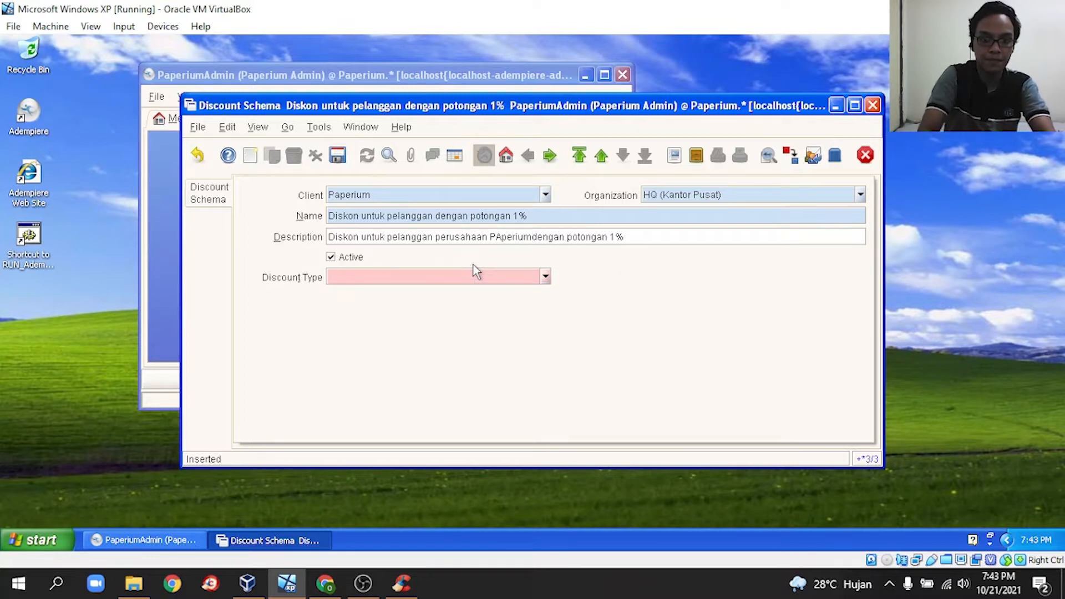
pyautogui.click(498, 239)
pyautogui.press('BackSpace')
pyautogui.write('a')
pyautogui.click(646, 237)
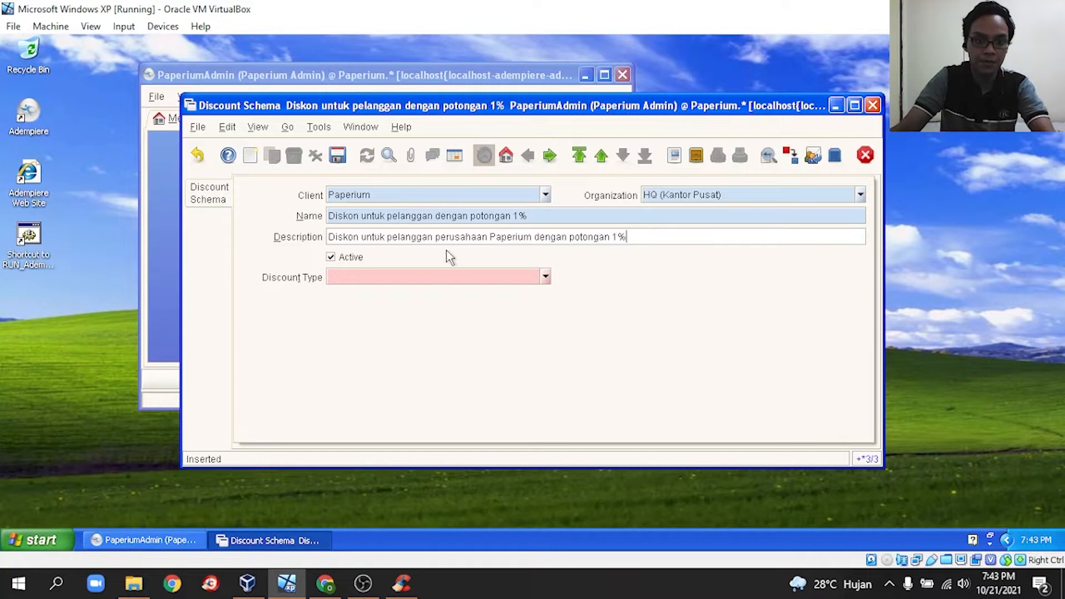
pyautogui.click(546, 278)
pyautogui.click(437, 308)
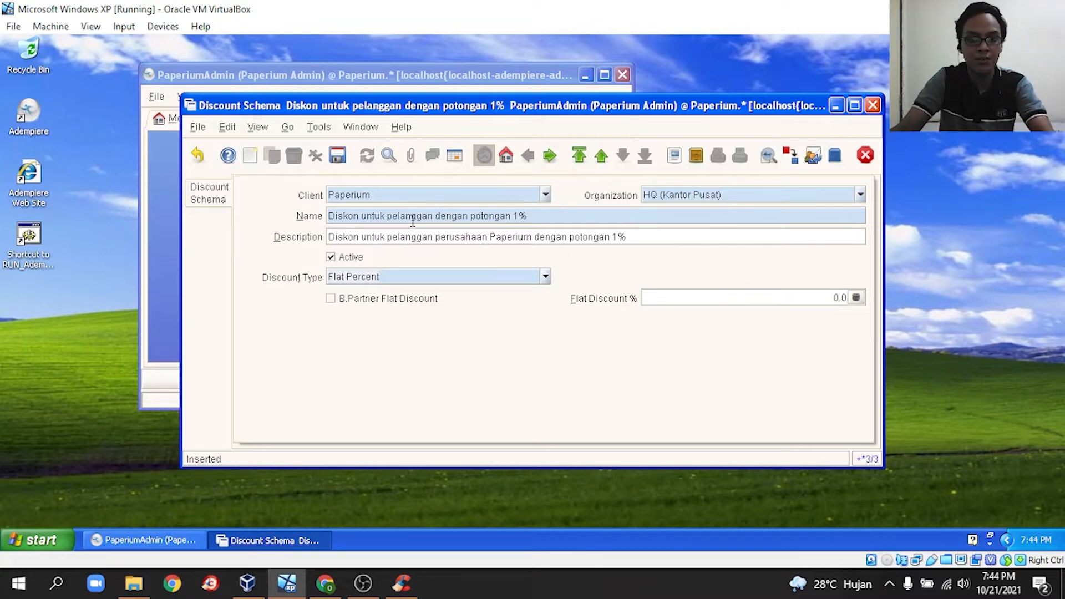
# - Set Flat Discount % to 1, save, check the grid list, and close the window
pyautogui.click(856, 298)
pyautogui.click(509, 312)
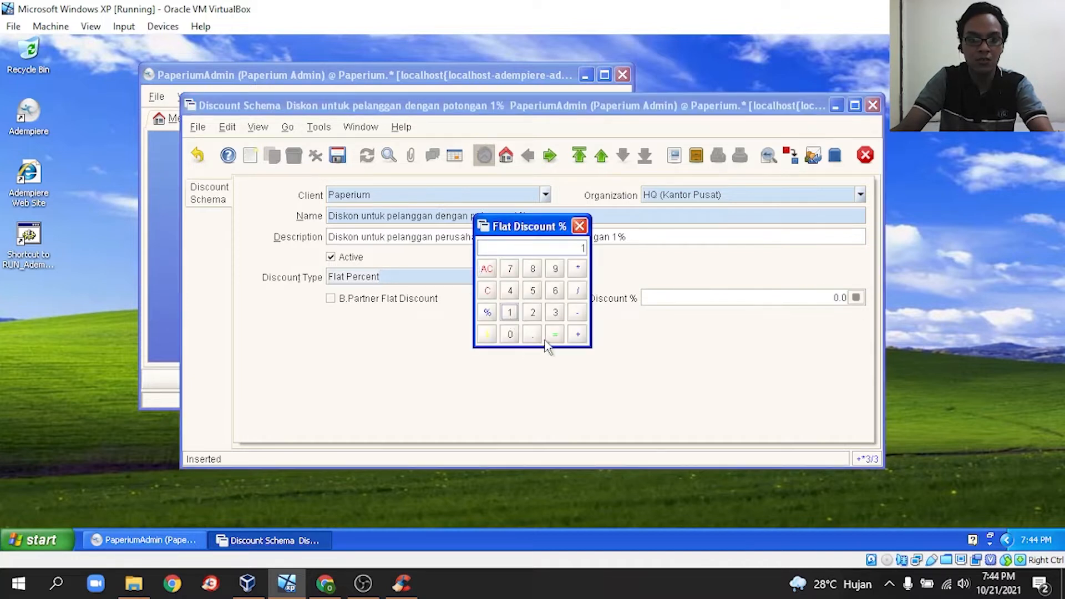
pyautogui.click(556, 335)
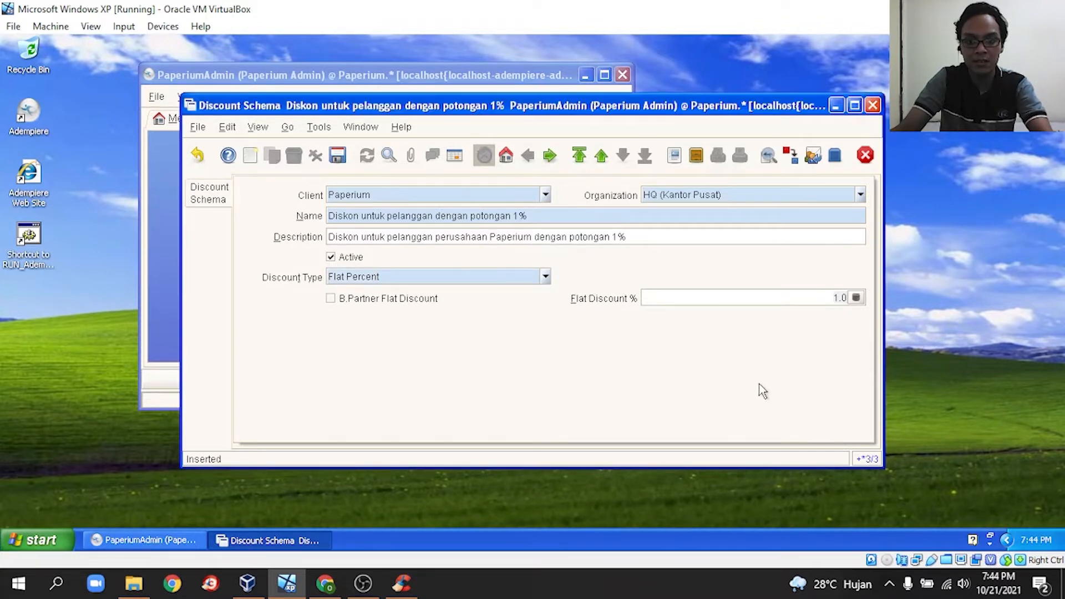
pyautogui.click(338, 158)
pyautogui.click(455, 156)
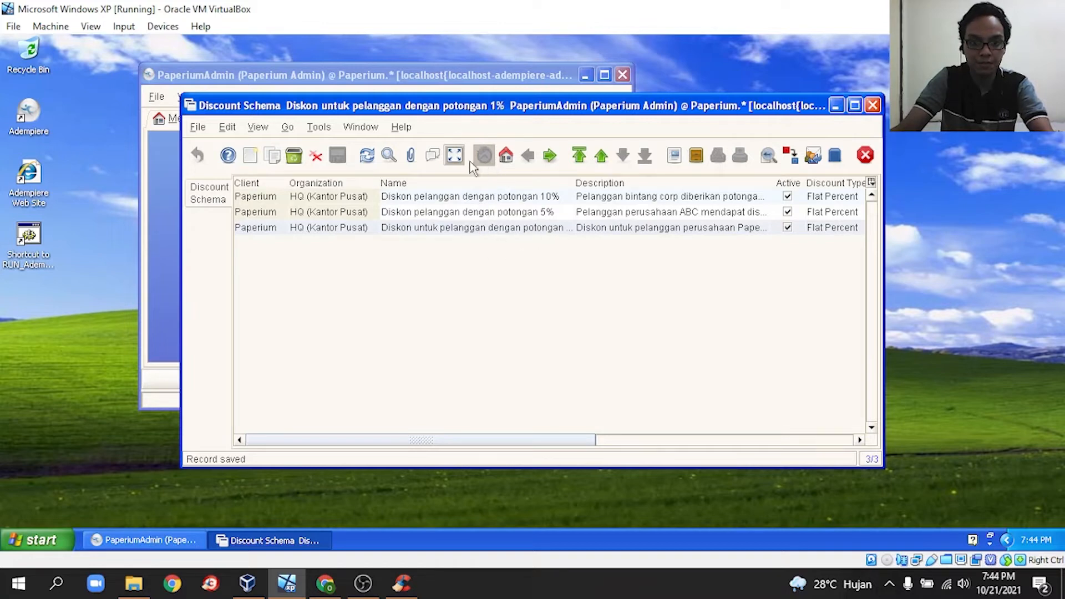
pyautogui.moveTo(496, 440); pyautogui.dragTo(402, 432)
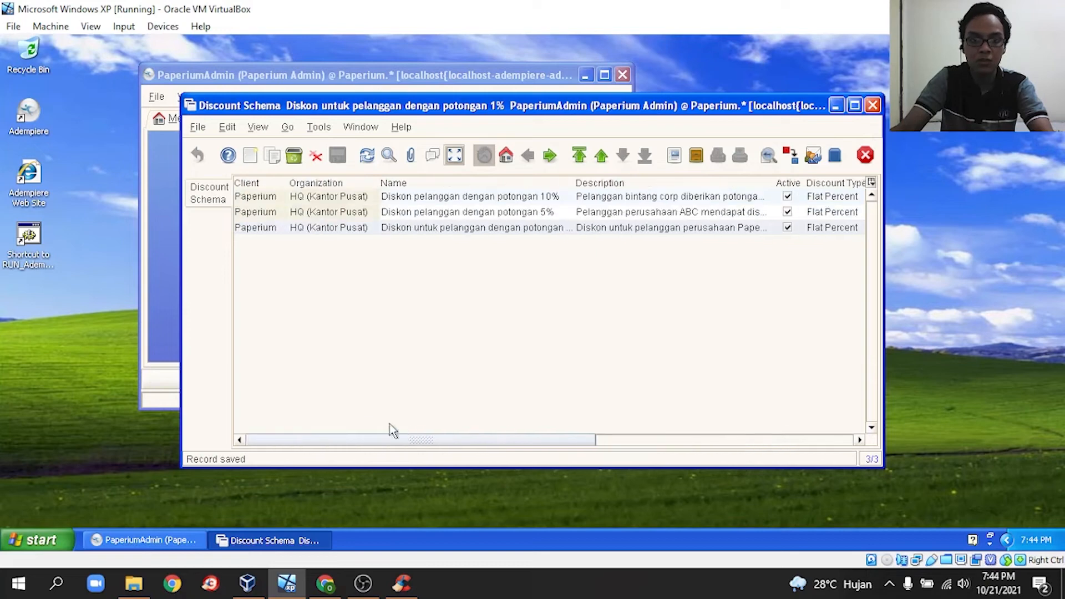
pyautogui.click(865, 155)
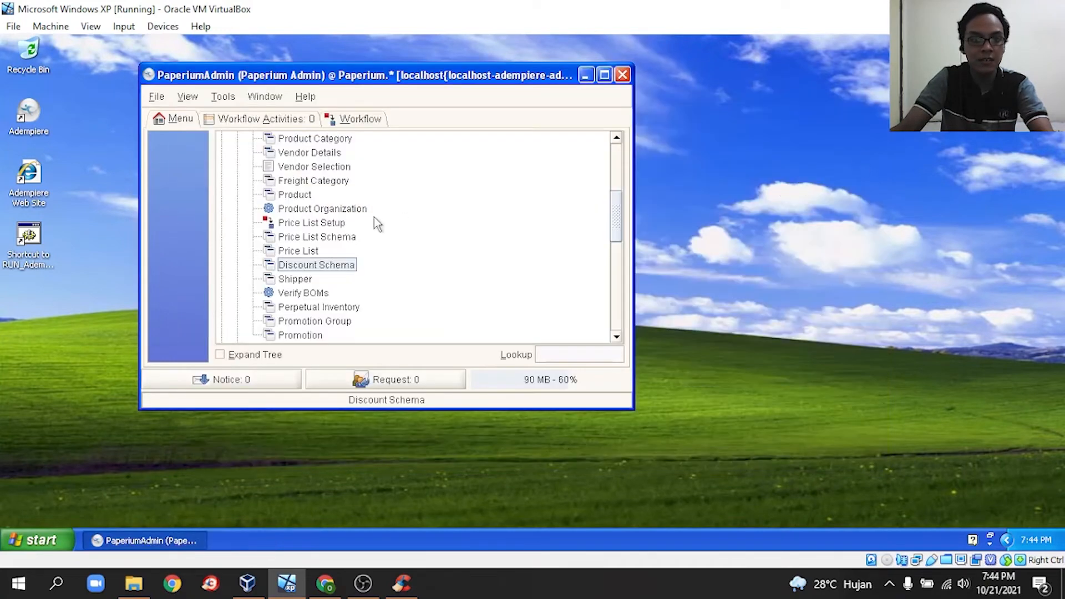
# - Open Partner Relations > Business Partner Rules > Business Partner, loading all 42 partners
pyautogui.scroll(5, 399, 239)
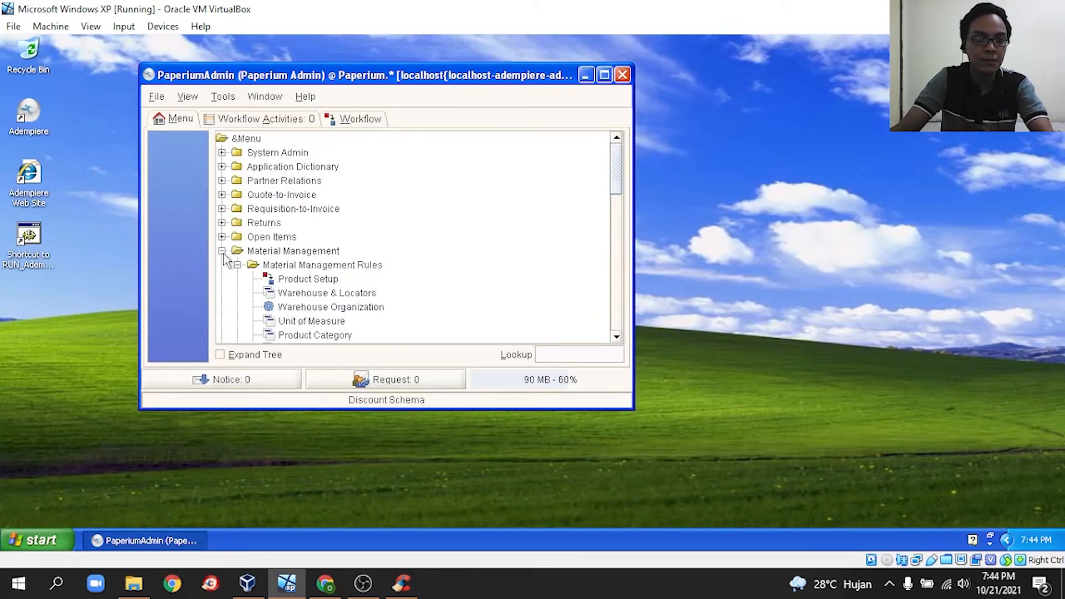
pyautogui.click(222, 252)
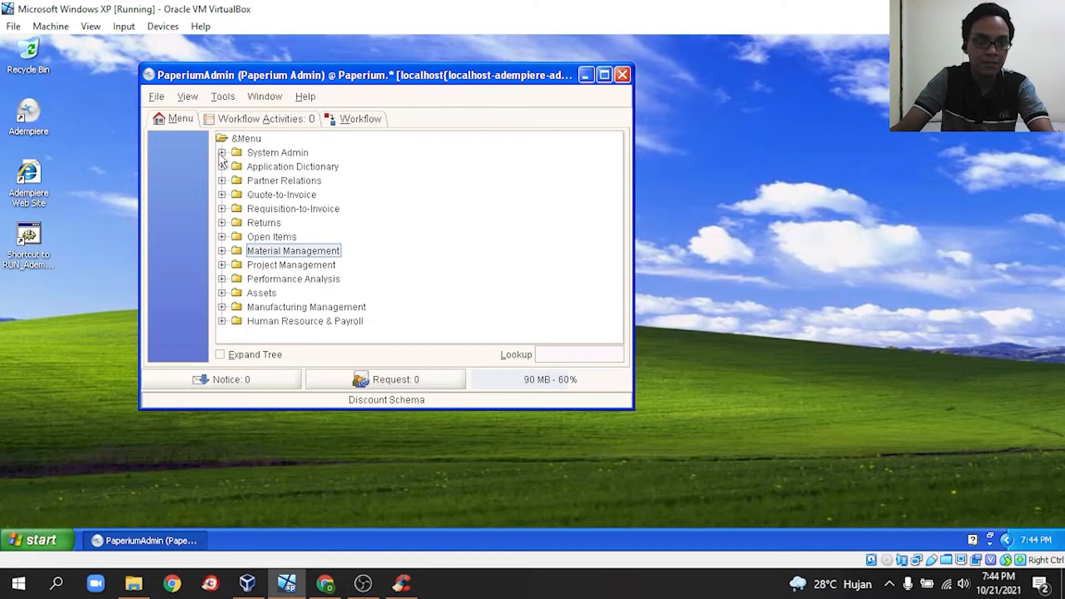
pyautogui.click(222, 180)
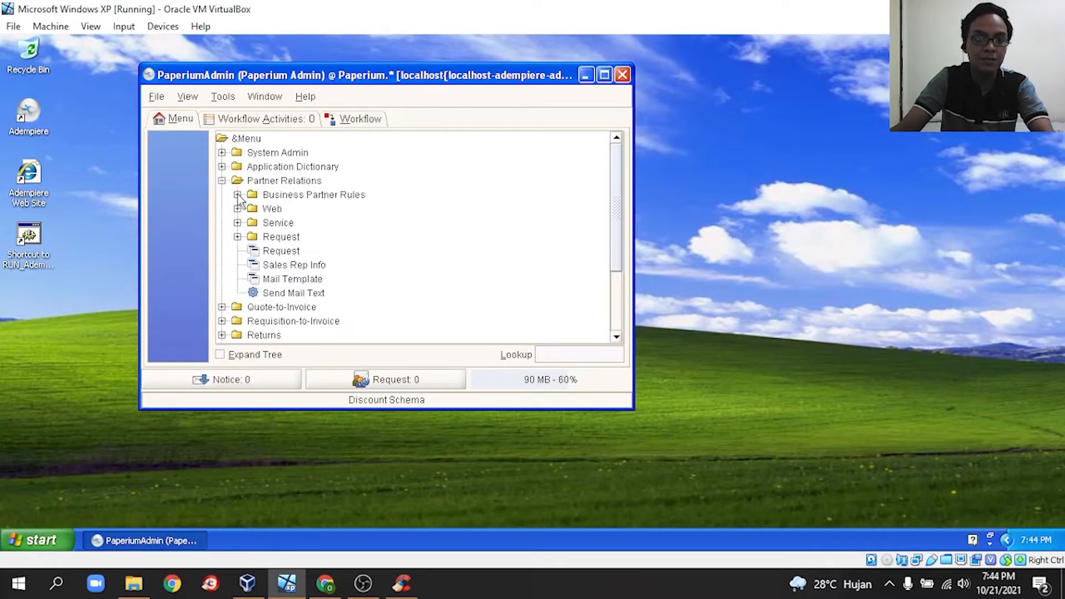
pyautogui.click(237, 195)
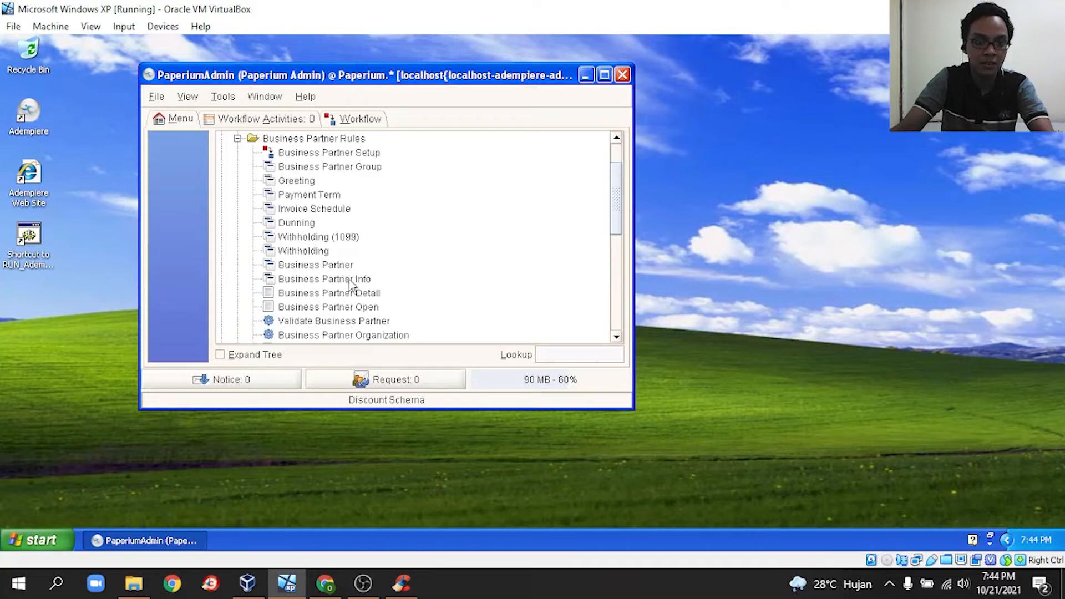
pyautogui.click(341, 265)
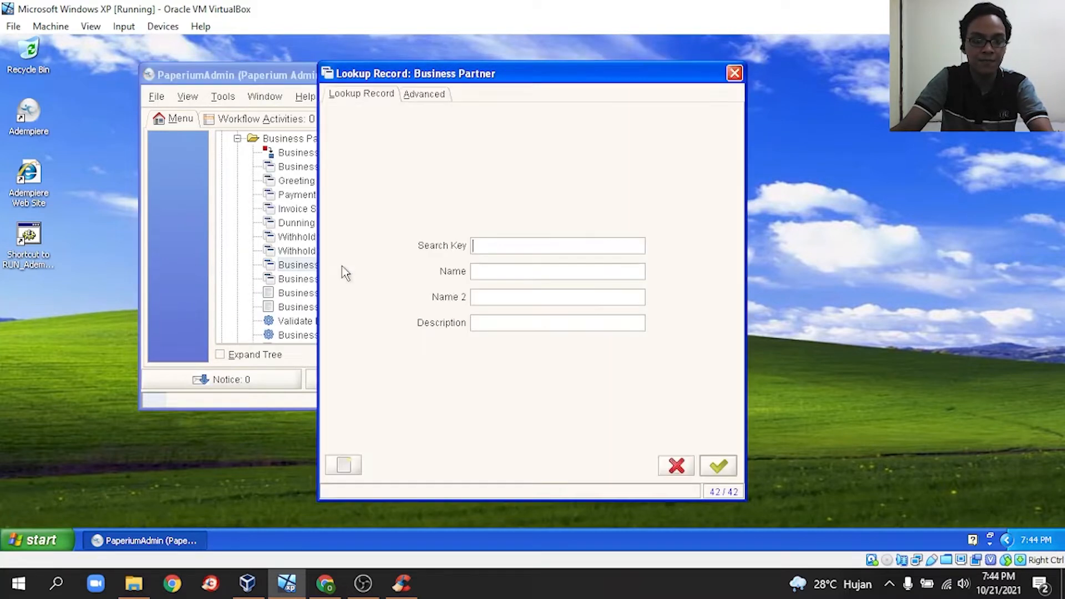
pyautogui.click(729, 471)
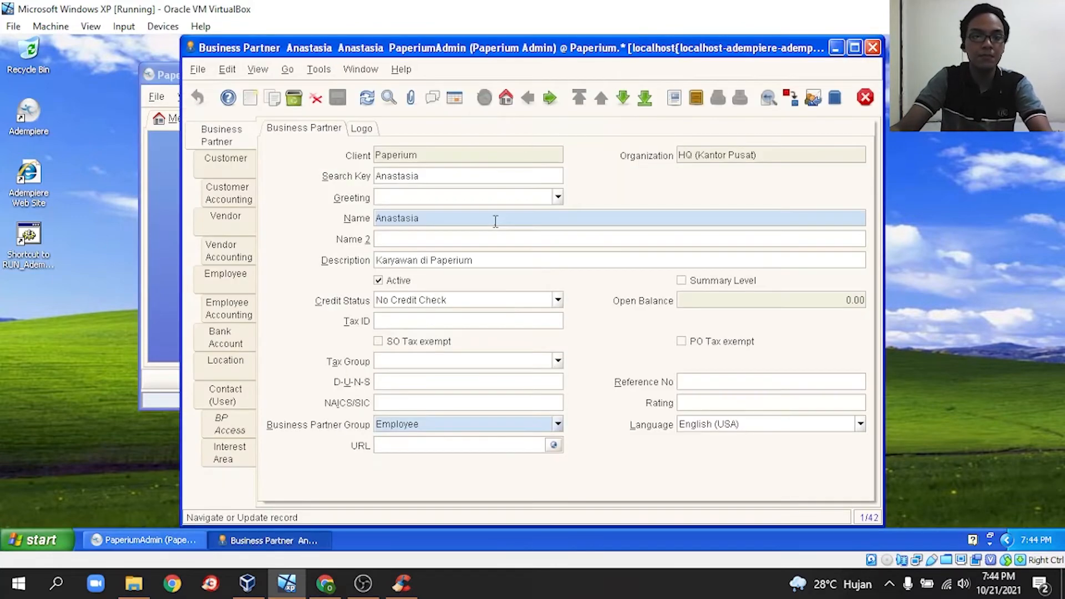
# - Show all business partners in grid view and select the Toko Buku Gramedia row
pyautogui.click(454, 98)
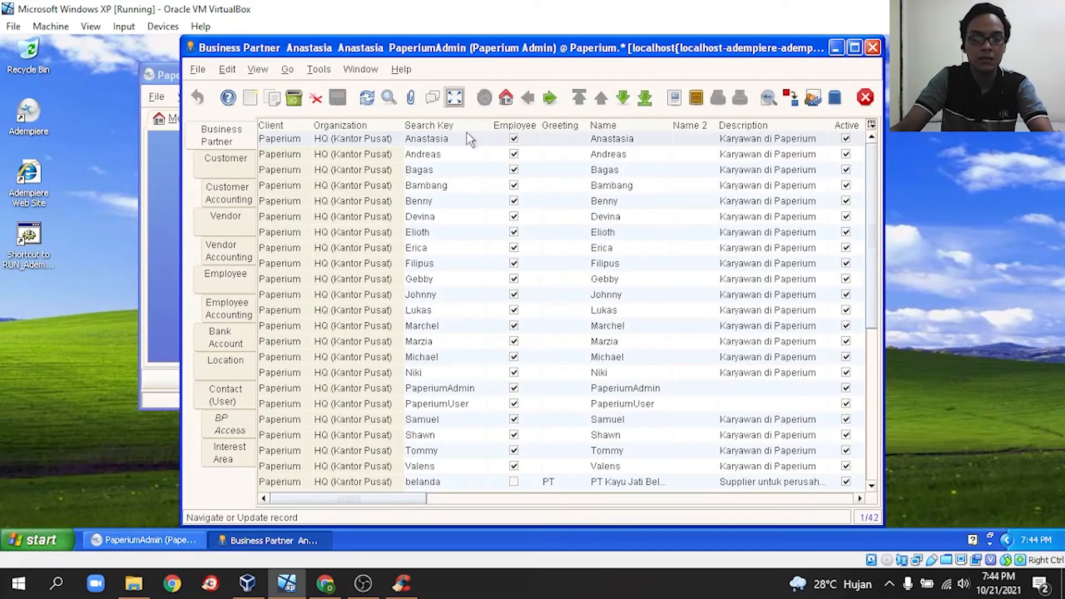
pyautogui.scroll(-7, 500, 369)
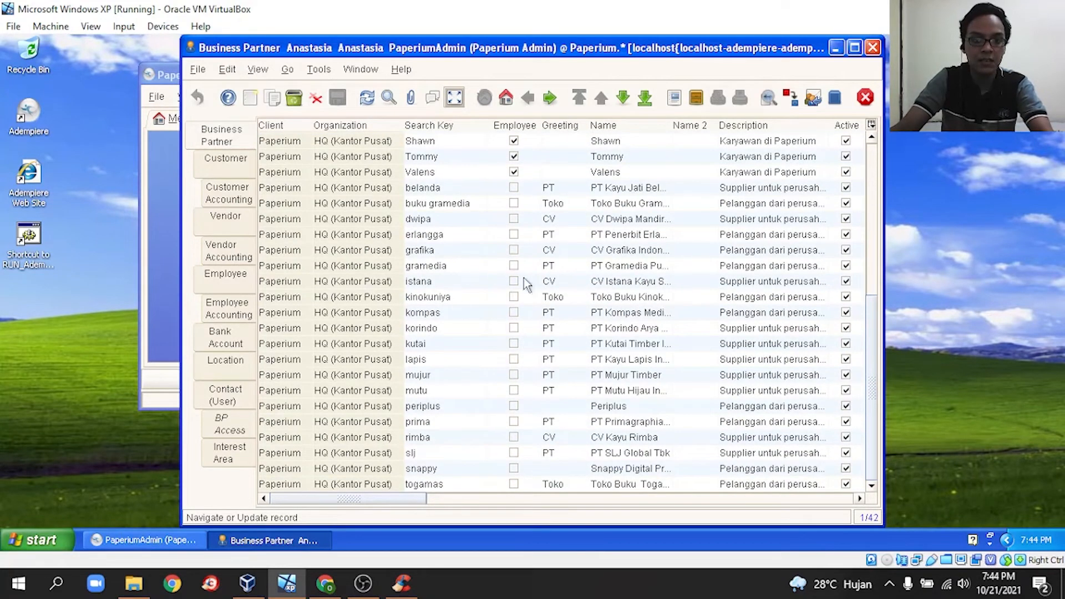
pyautogui.click(470, 204)
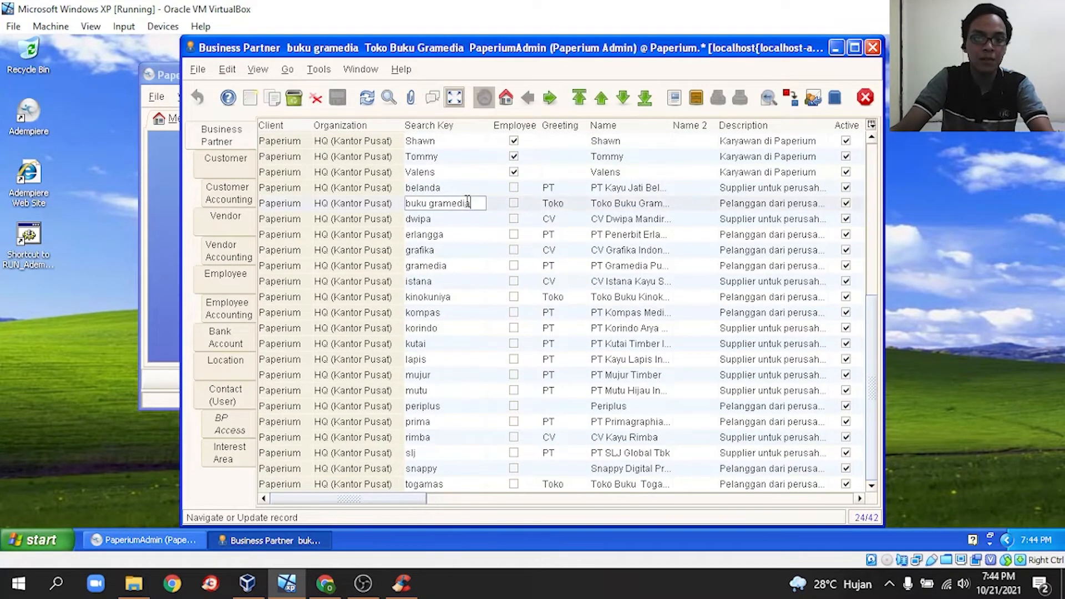
pyautogui.click(358, 208)
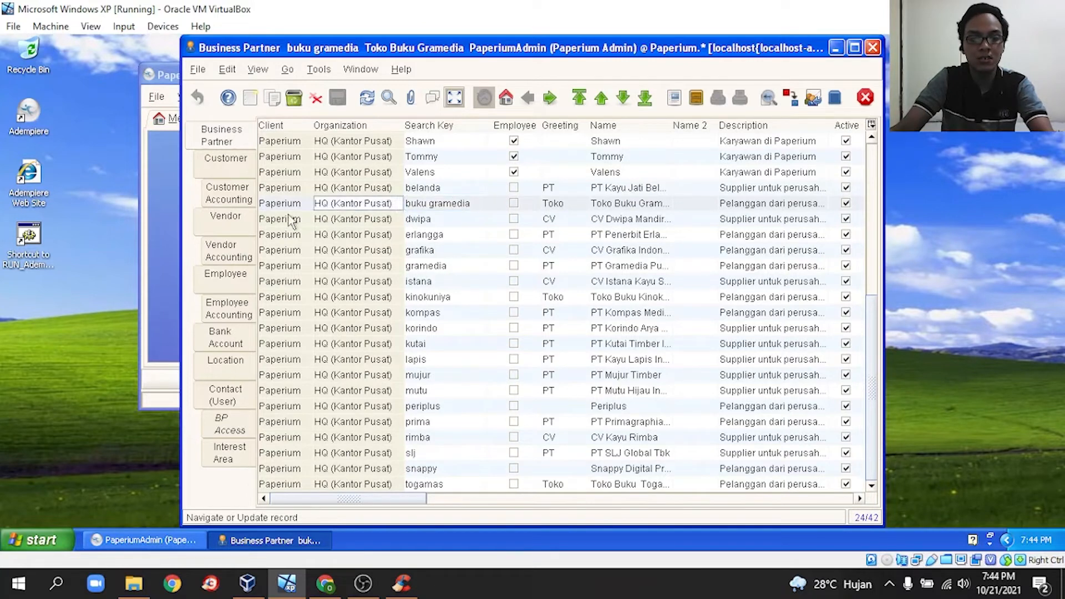
pyautogui.click(274, 207)
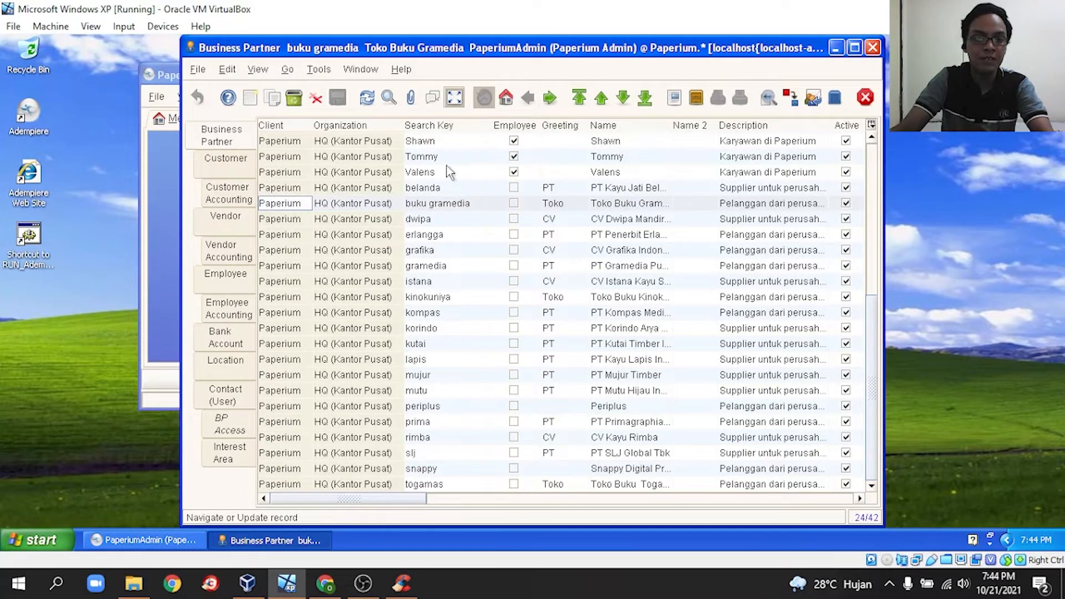
# - Give Toko Buku Gramedia the 'Diskon untuk pelanggan dengan potongan 1%' discount schema and save
pyautogui.click(452, 102)
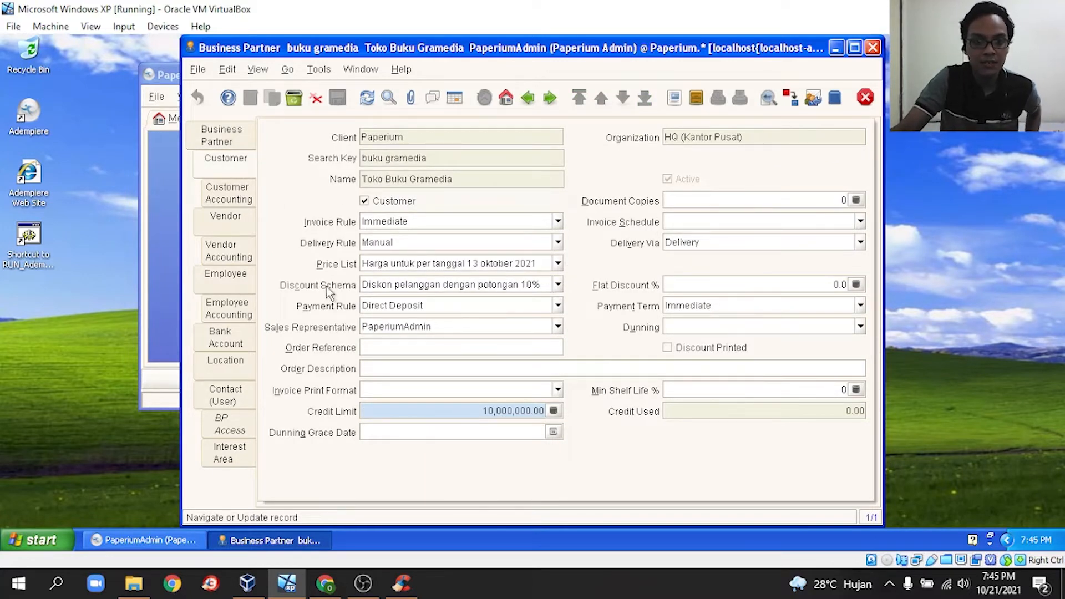
pyautogui.click(559, 285)
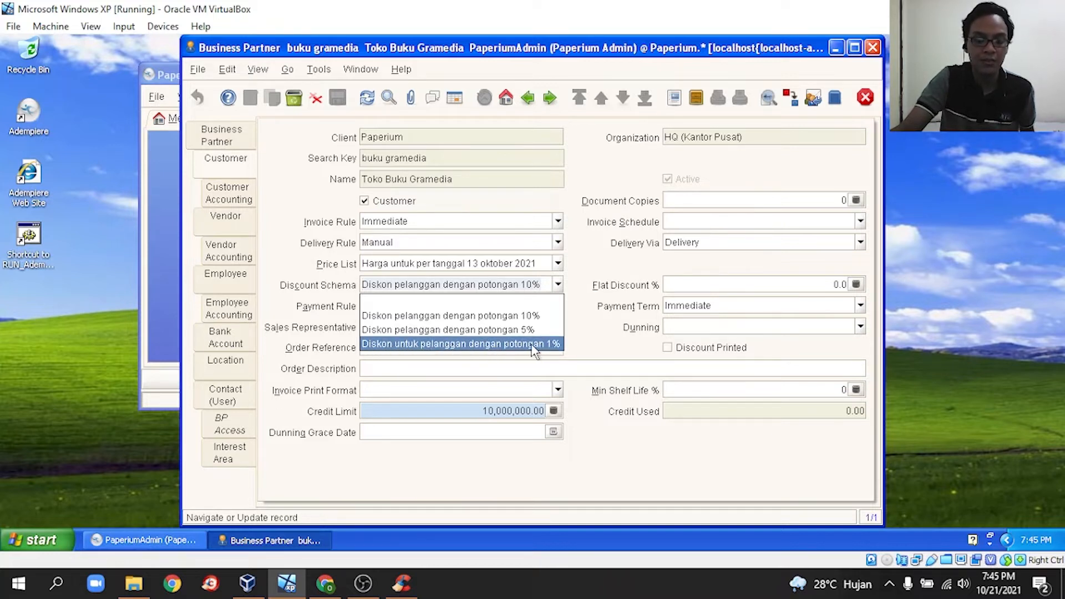
pyautogui.click(515, 344)
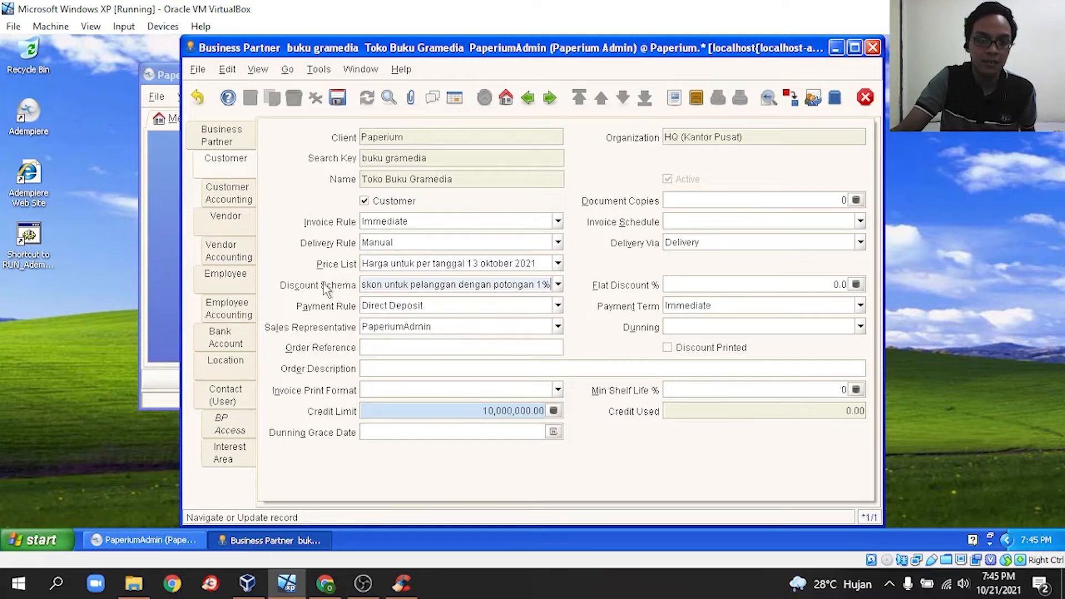
pyautogui.click(338, 100)
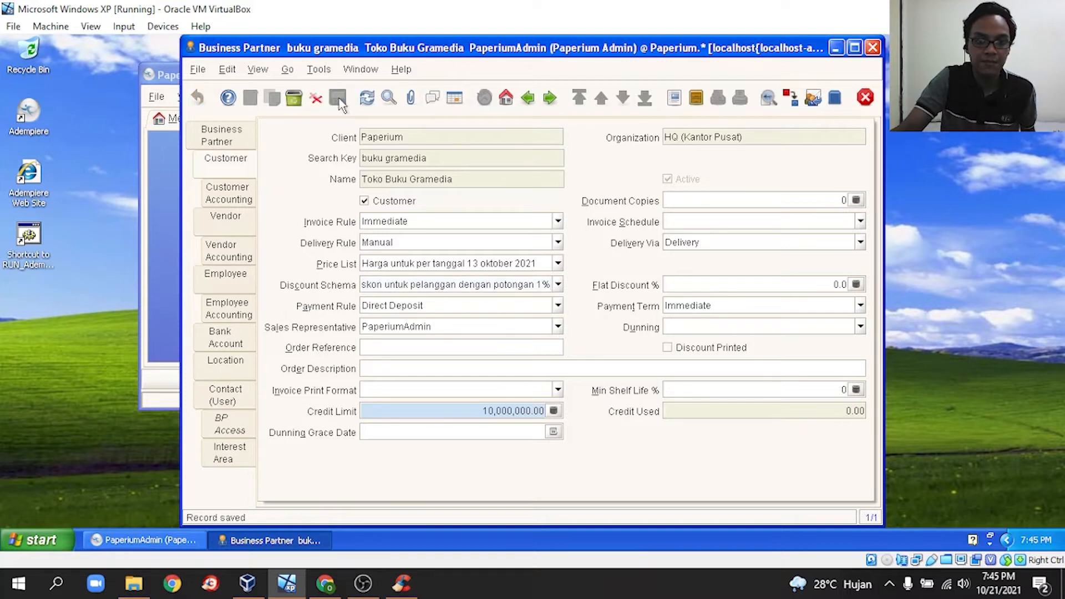
pyautogui.click(239, 143)
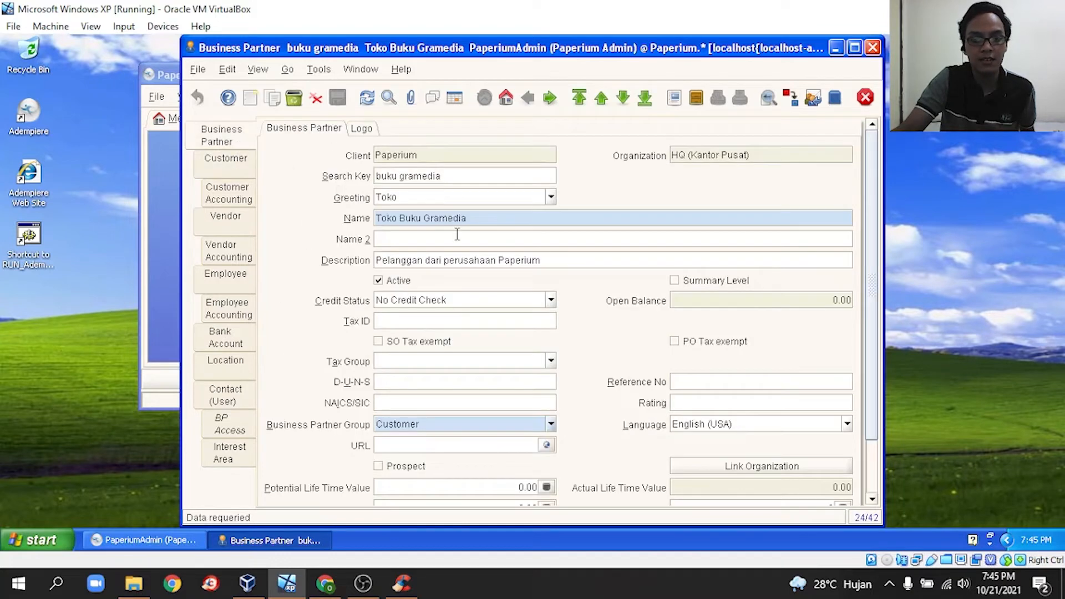
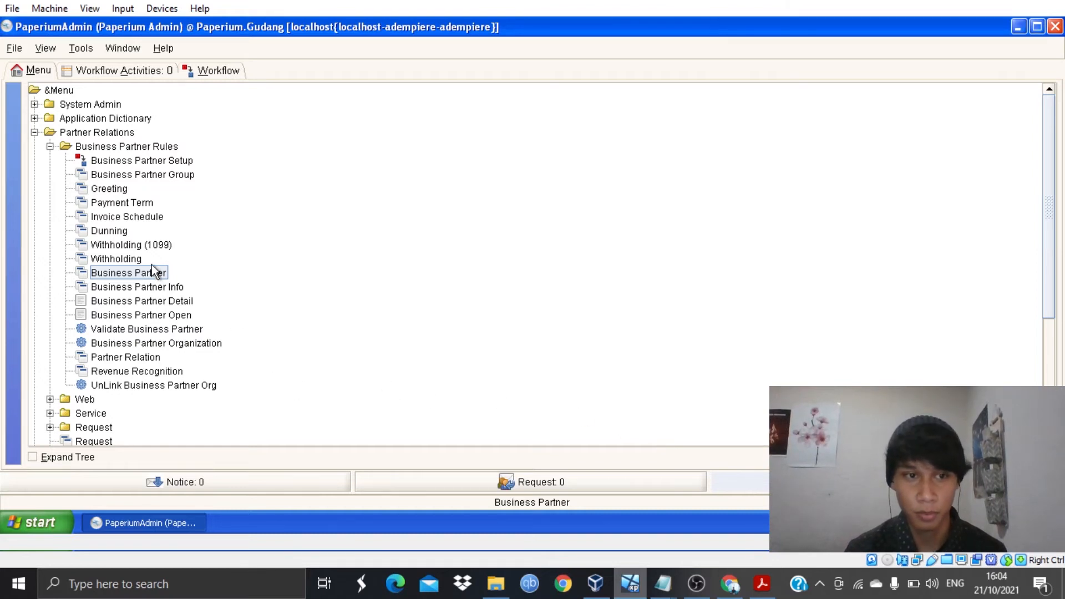
# - Start a new business partner with the employee's search key, name and description 'Pegawai dari perusahaan Paperium'
pyautogui.click(162, 273)
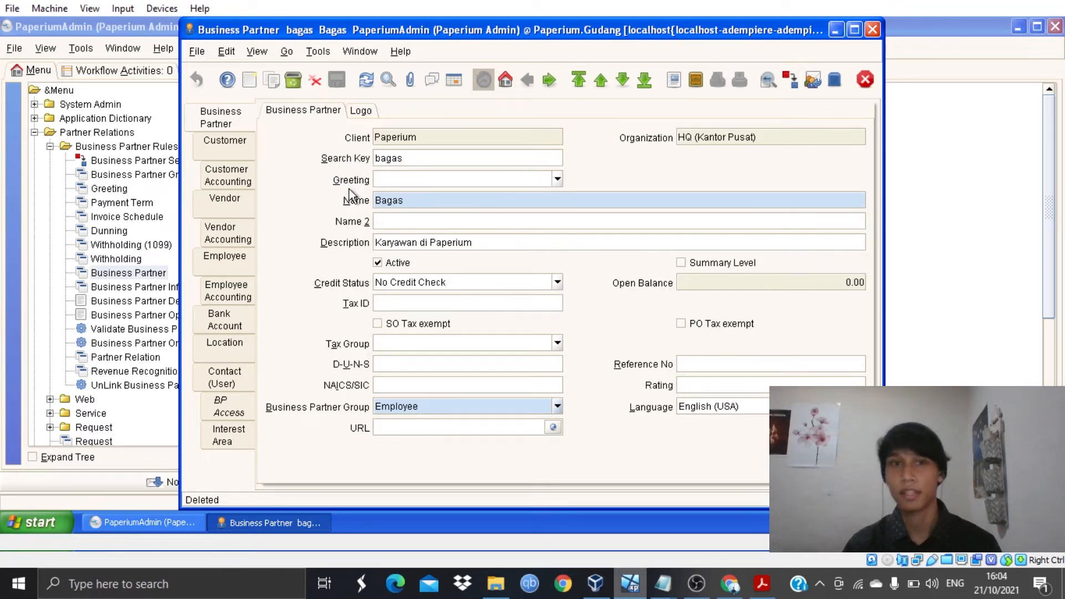
pyautogui.click(250, 80)
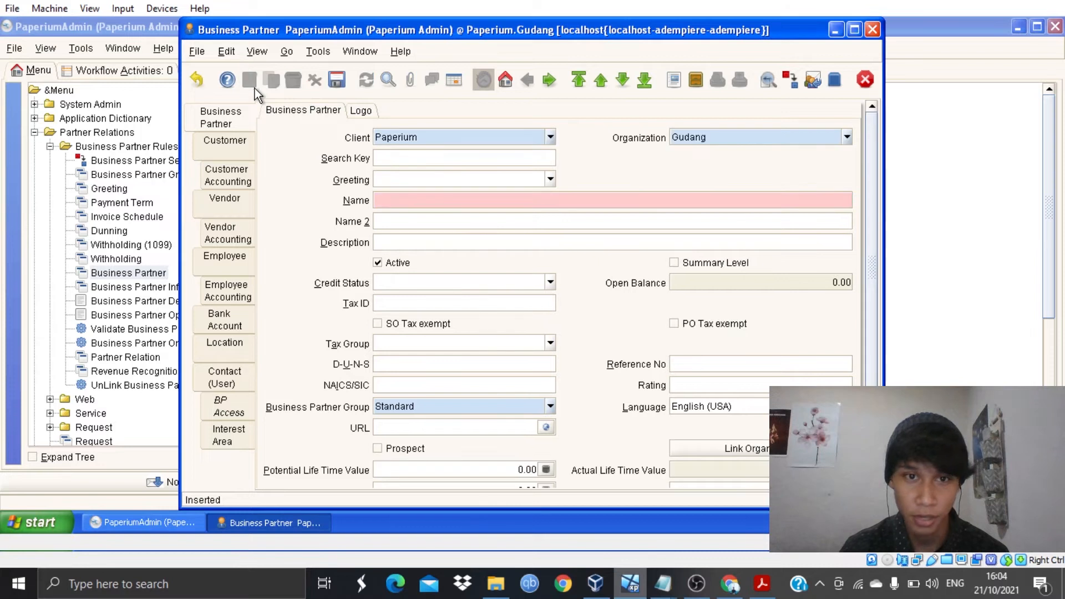
pyautogui.click(427, 156)
pyautogui.write('harry')
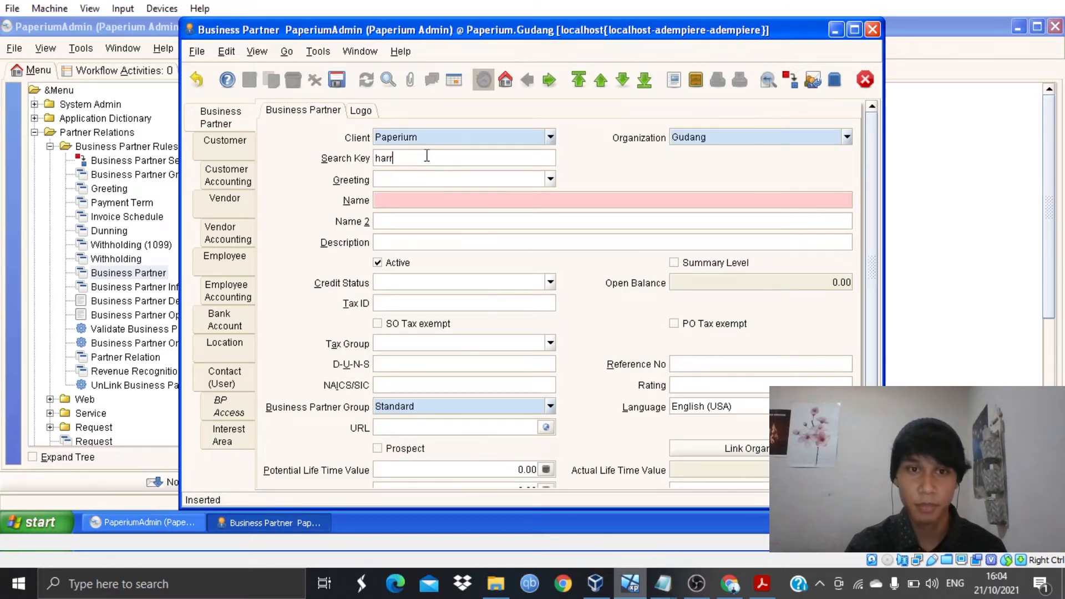
pyautogui.click(466, 200)
pyautogui.write('Harryu')
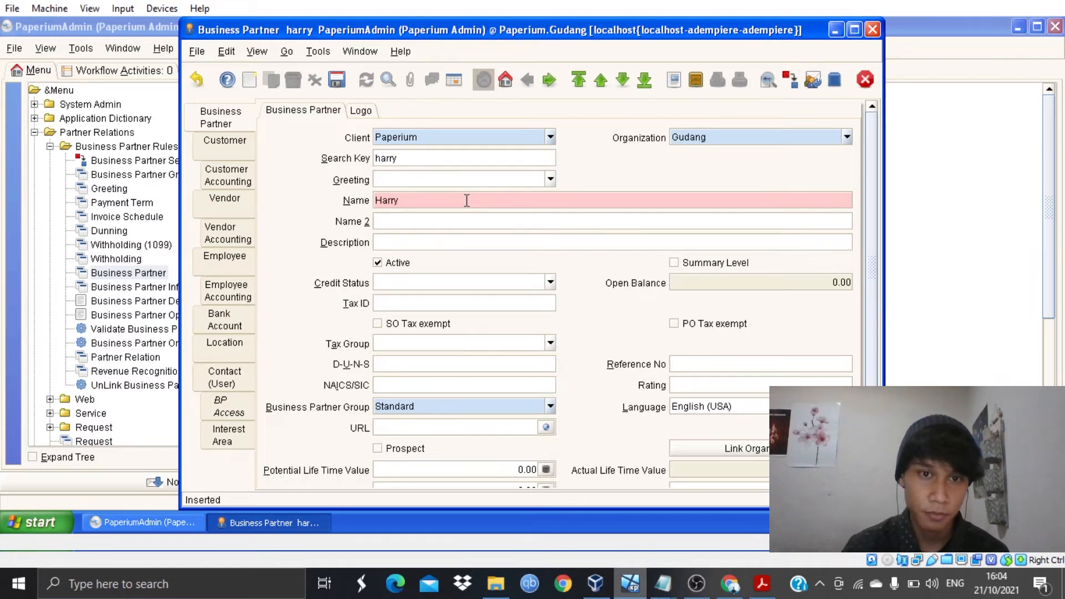
pyautogui.click(488, 244)
pyautogui.write('Pegawai dari perusahaan Paperium')
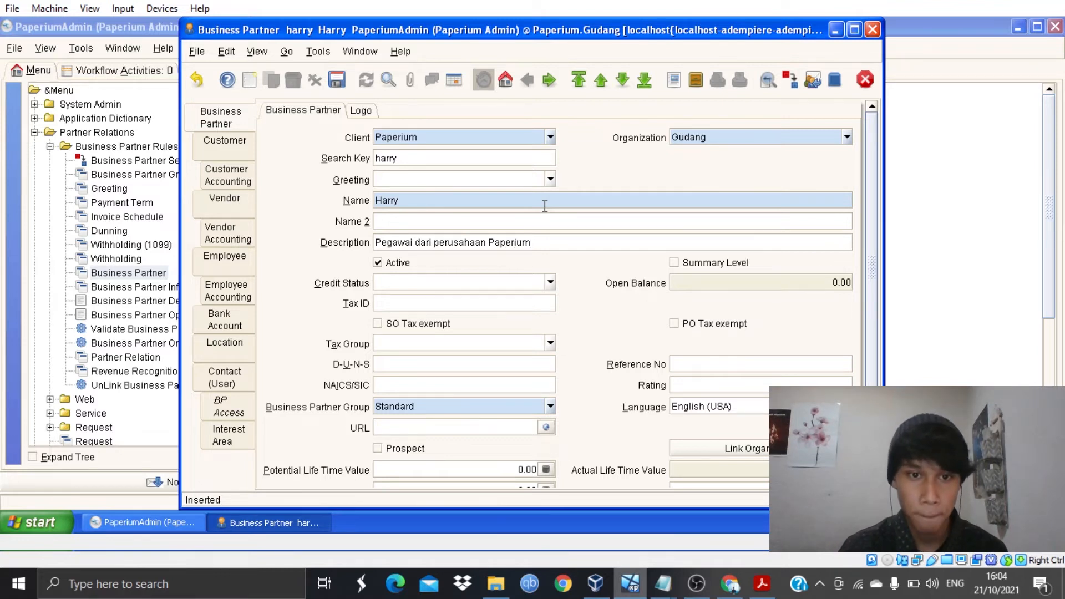
# - Set Credit Status to No Credit Check and the group to Employee, then save
pyautogui.click(550, 283)
pyautogui.click(523, 369)
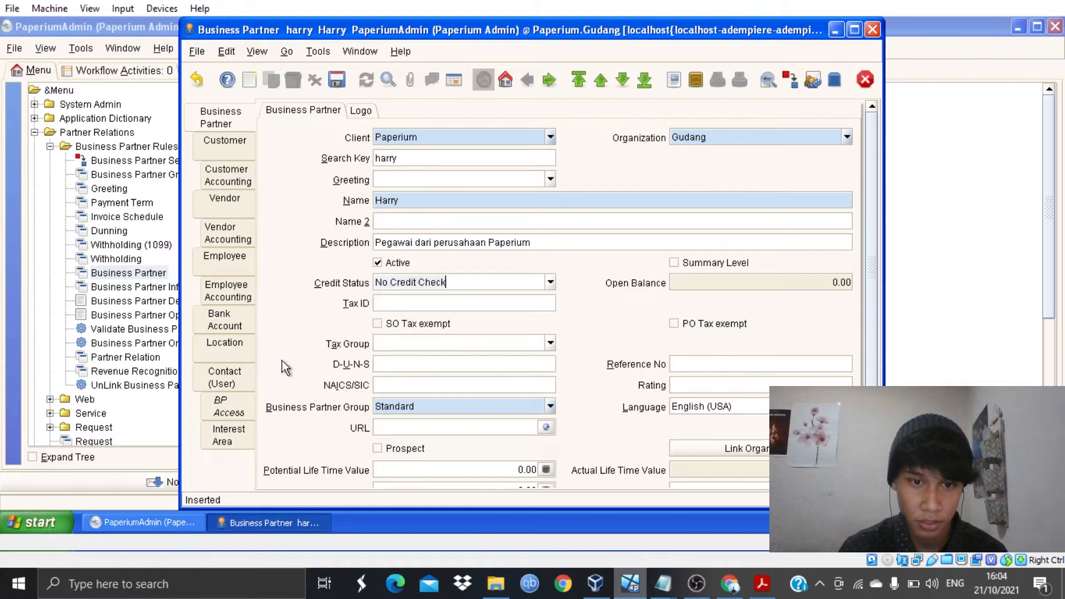
pyautogui.click(551, 406)
pyautogui.click(527, 437)
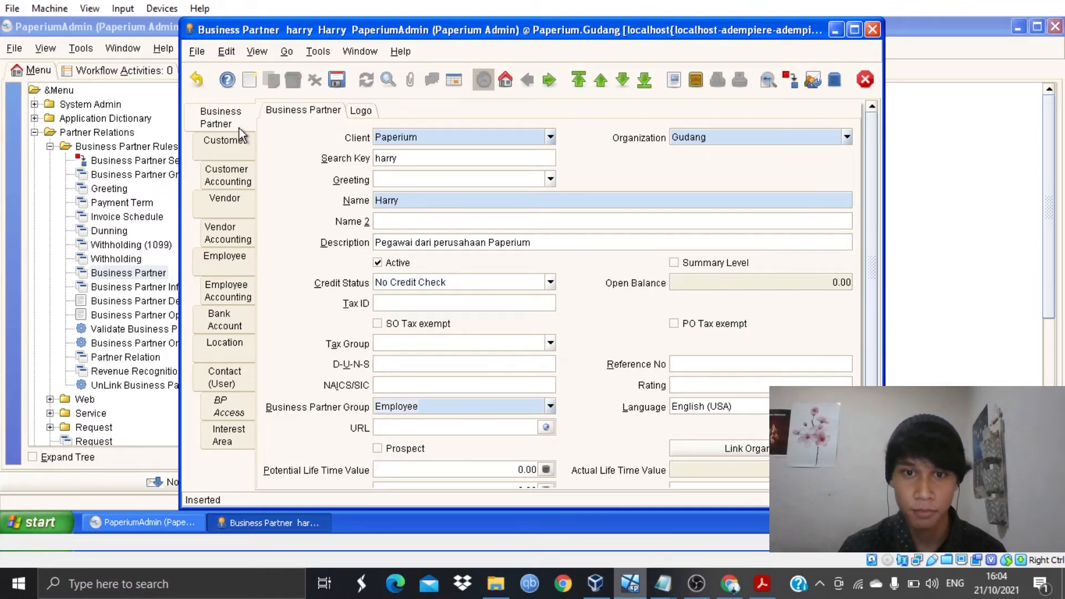
pyautogui.click(344, 83)
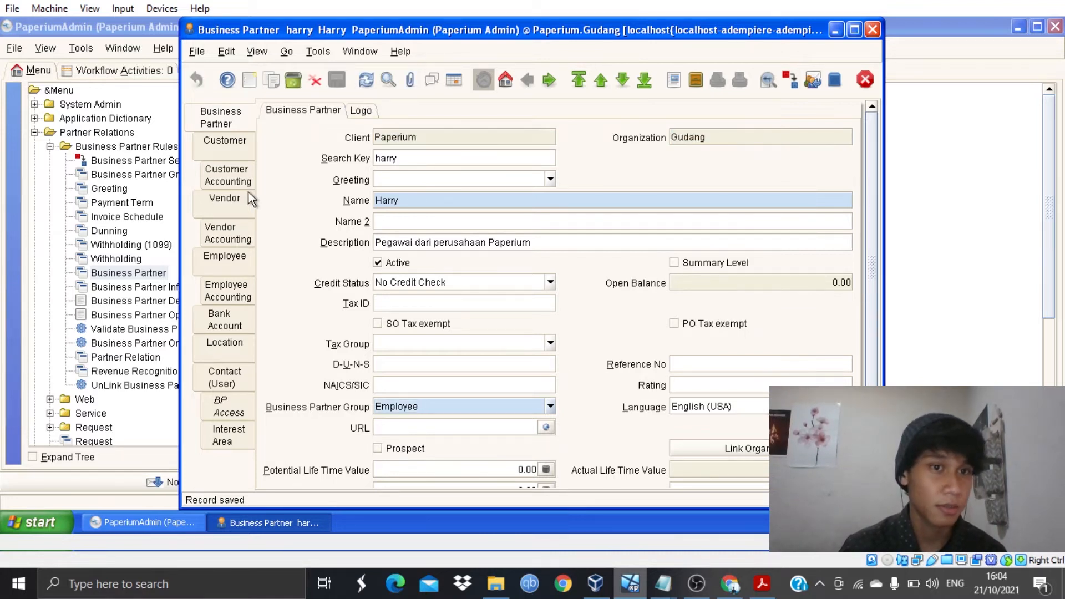
# - Mark the business partner as an Employee and save
pyautogui.click(231, 268)
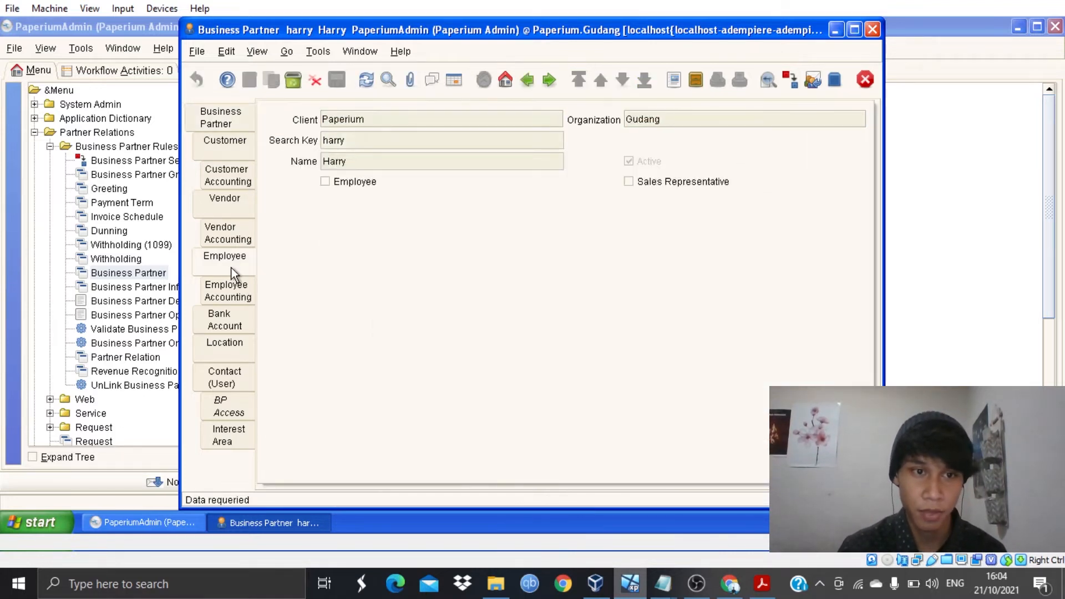
pyautogui.click(356, 183)
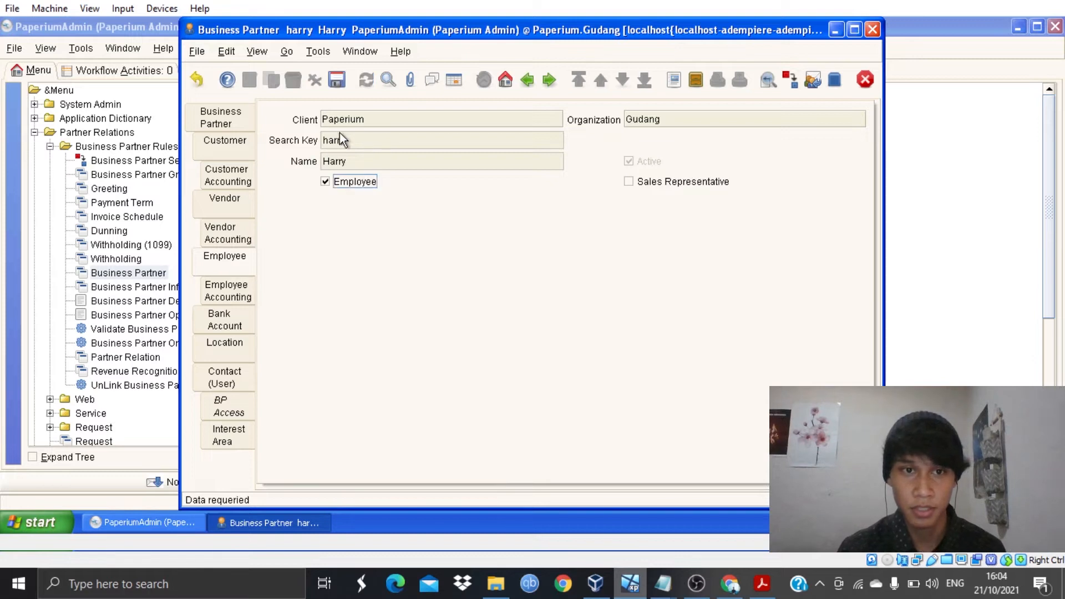
pyautogui.click(337, 81)
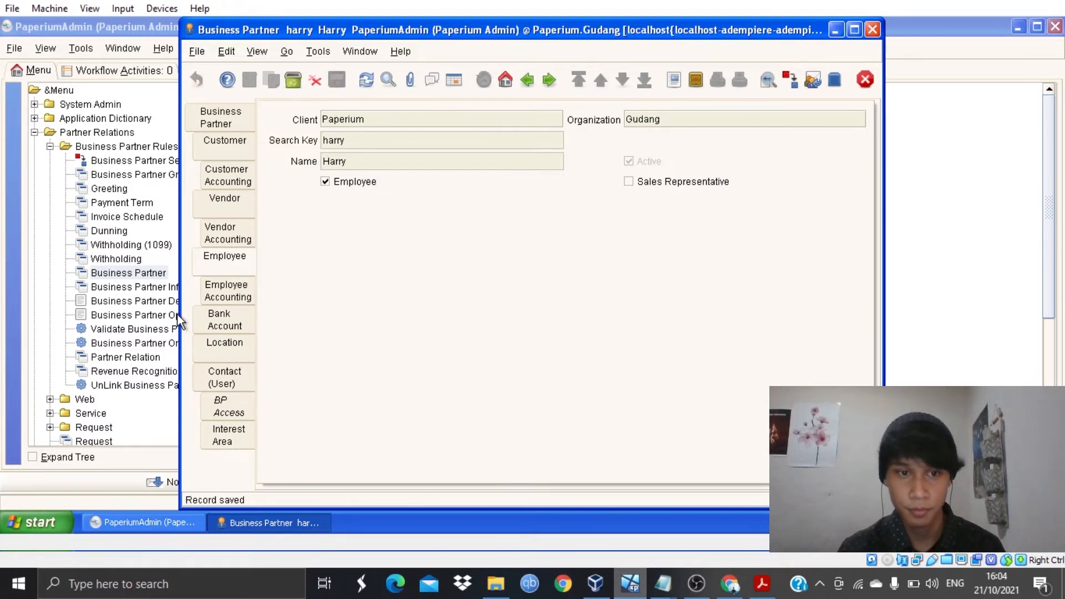
# - Begin a new location record named after the employee
pyautogui.click(220, 345)
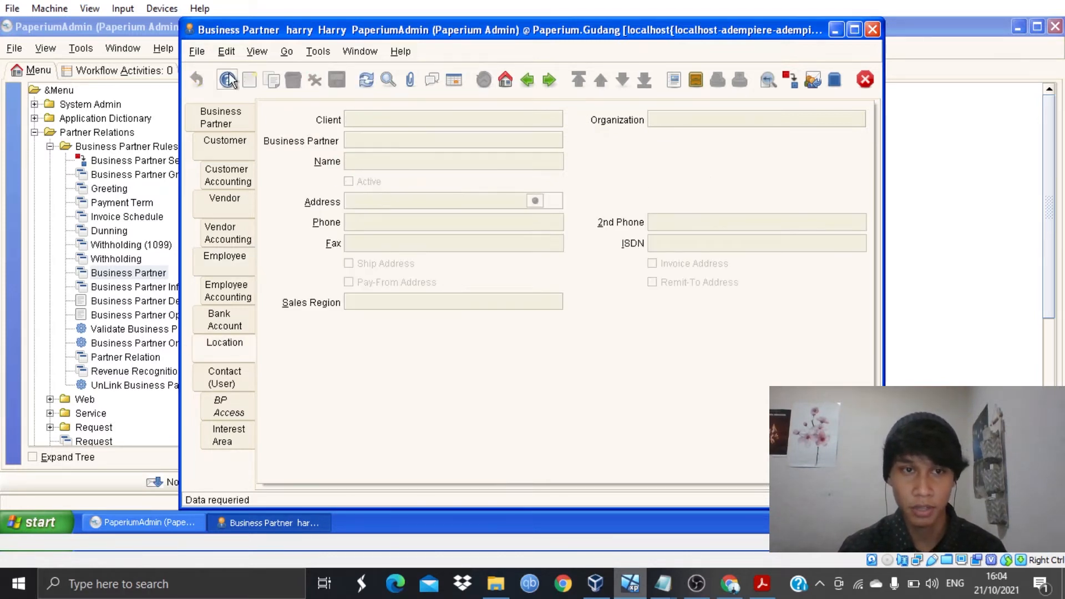
pyautogui.click(252, 77)
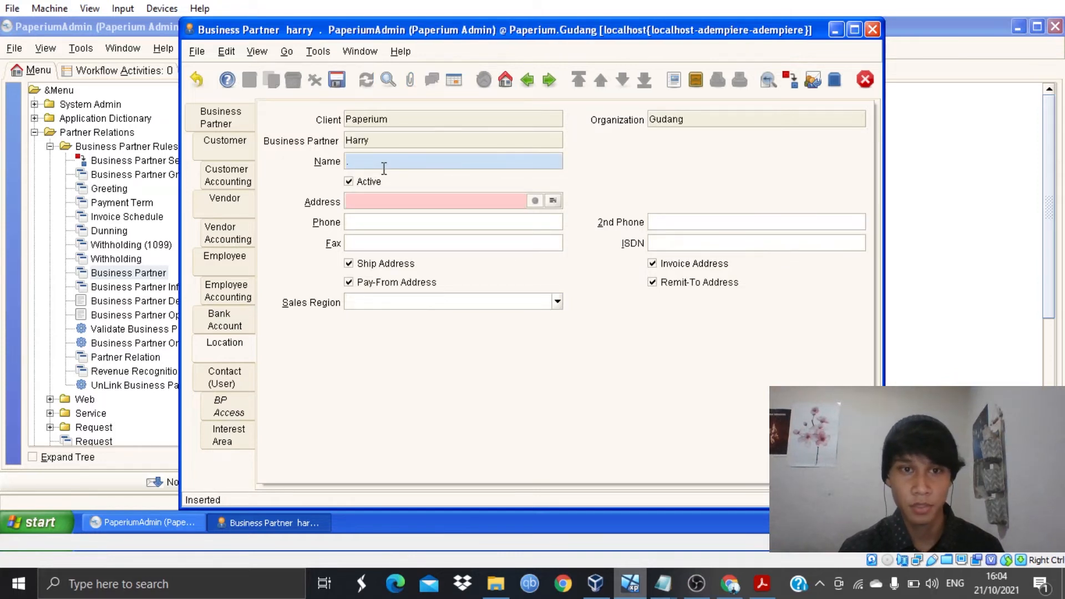
pyautogui.write('HArry')
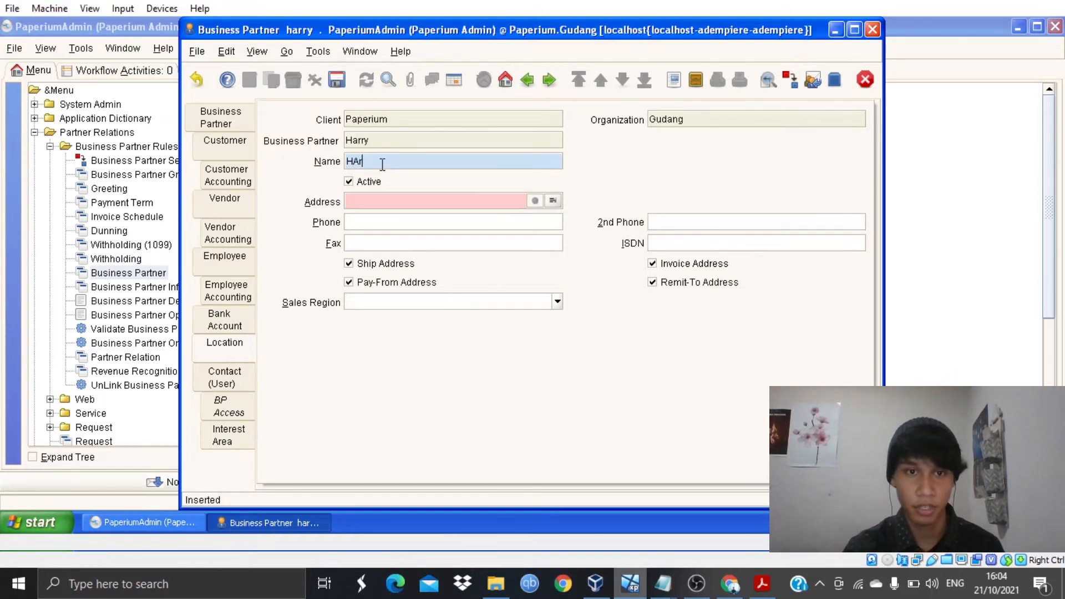
pyautogui.press('BackSpace')
pyautogui.press('BackSpace')
pyautogui.press('BackSpace')
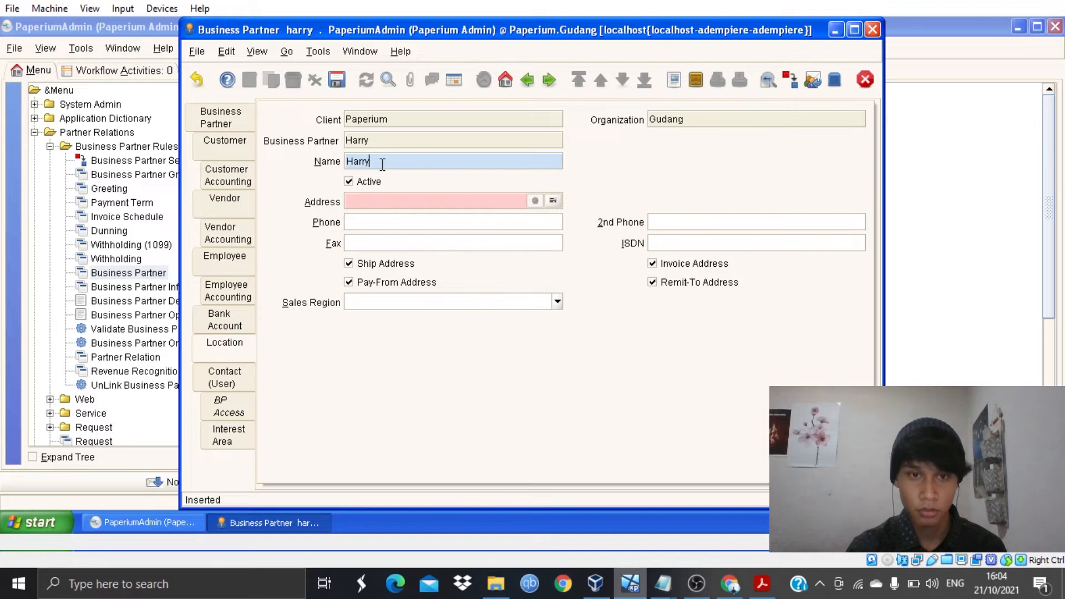
pyautogui.click(555, 199)
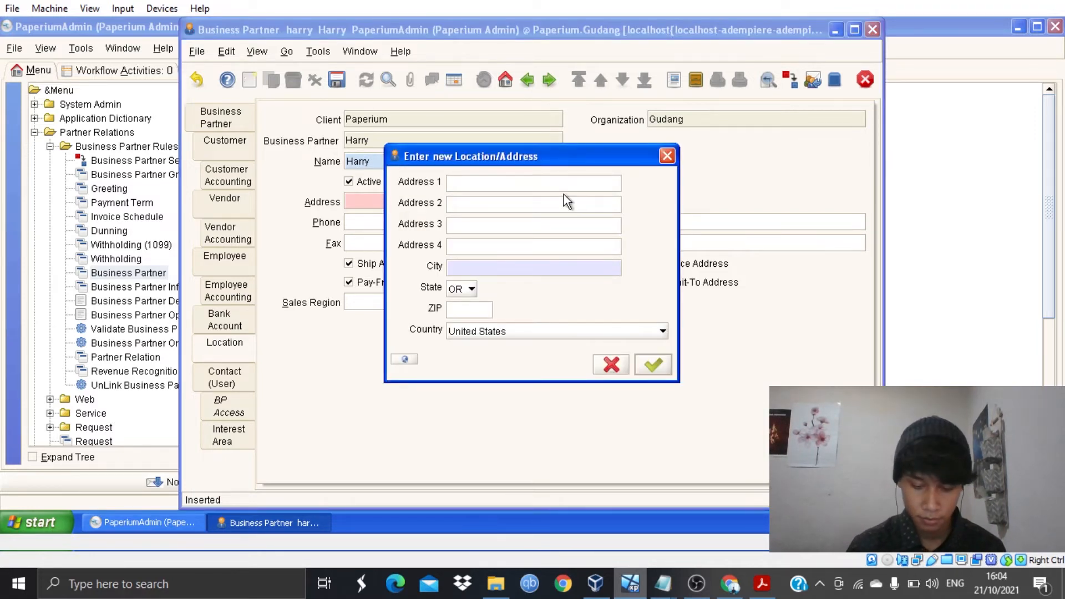
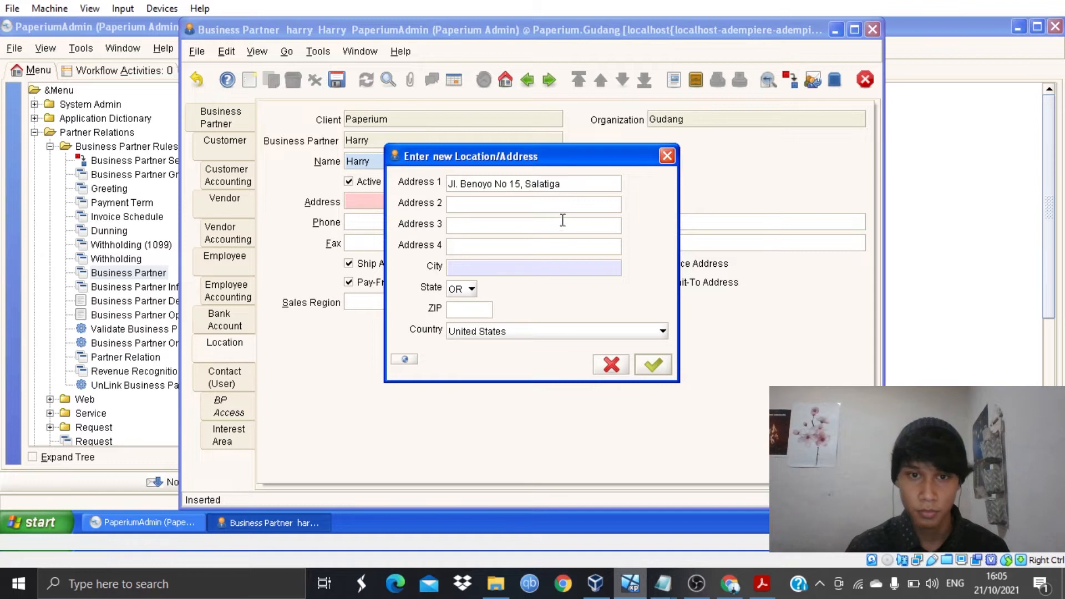
# - Fill in the location's street address, city Salatiga, state, ZIP code and country Indonesia
pyautogui.click(597, 266)
pyautogui.write('Salatiga')
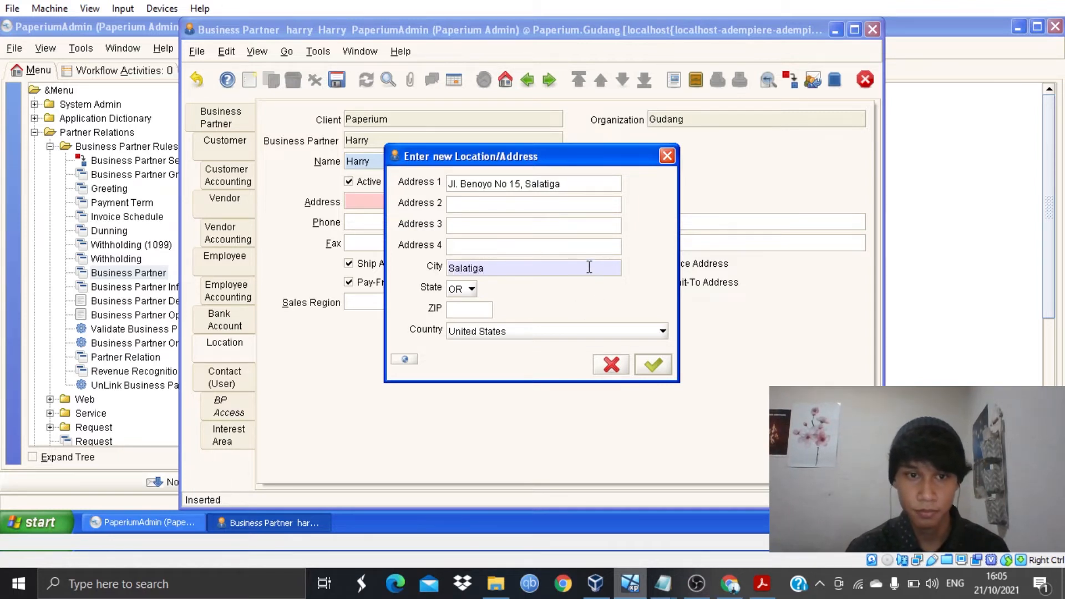
pyautogui.click(468, 296)
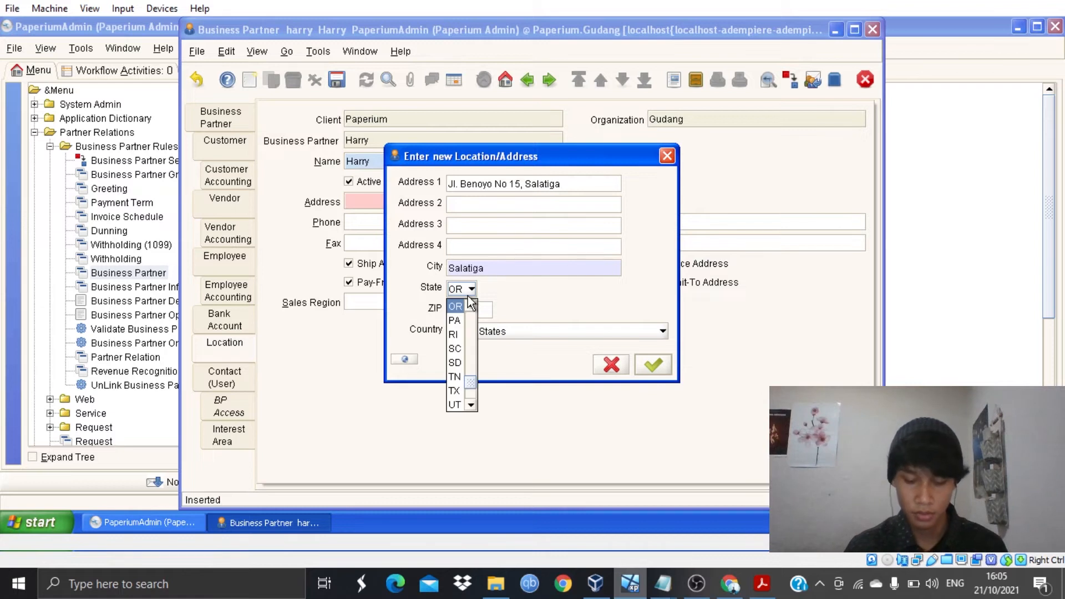
pyautogui.write('ID')
pyautogui.click(478, 306)
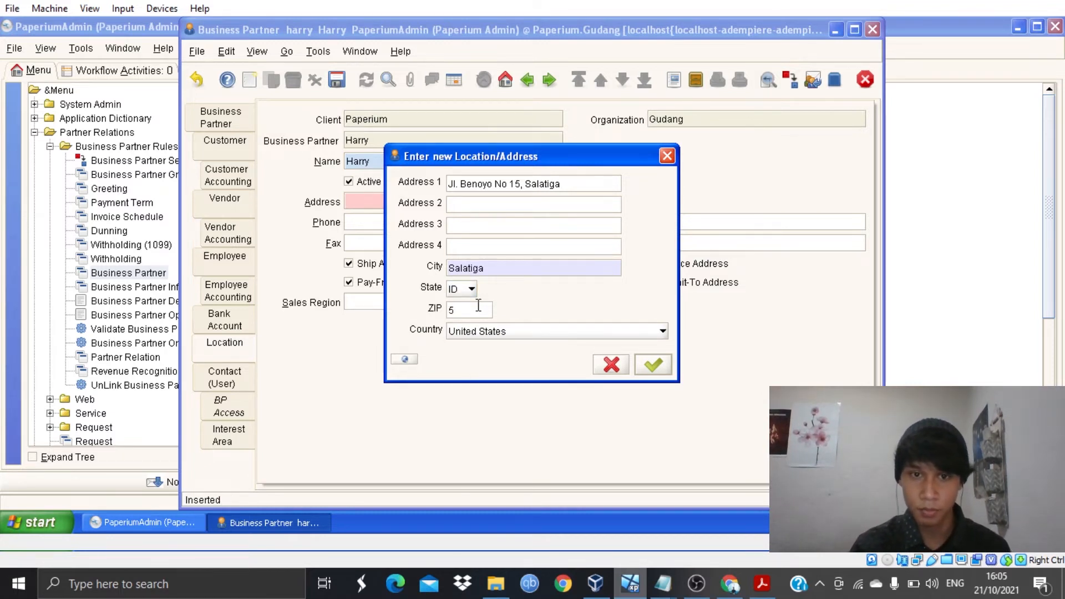
pyautogui.write('50742')
pyautogui.click(590, 336)
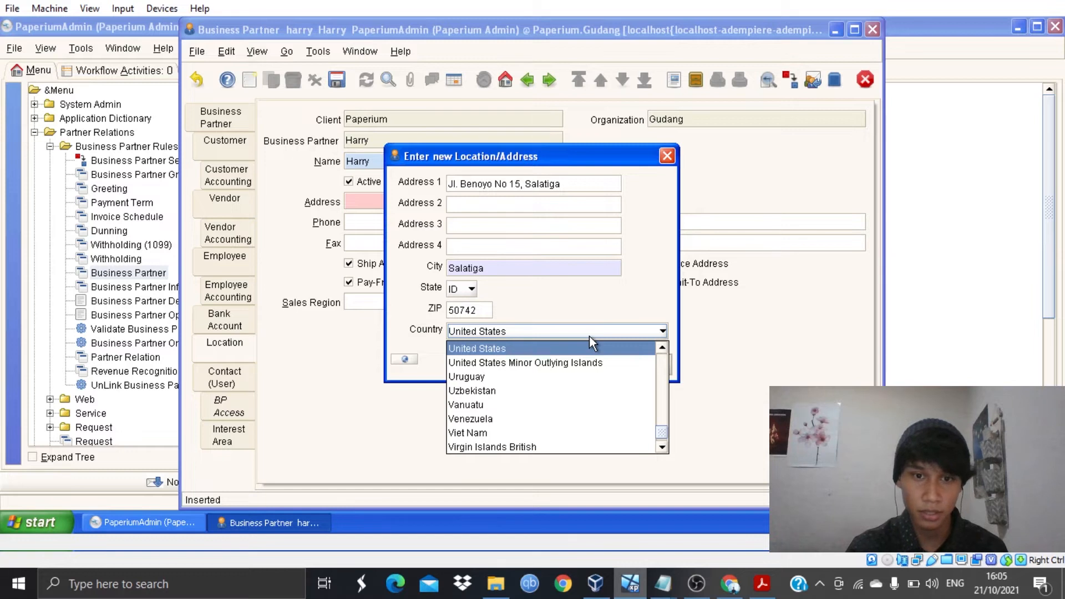
pyautogui.write('indo')
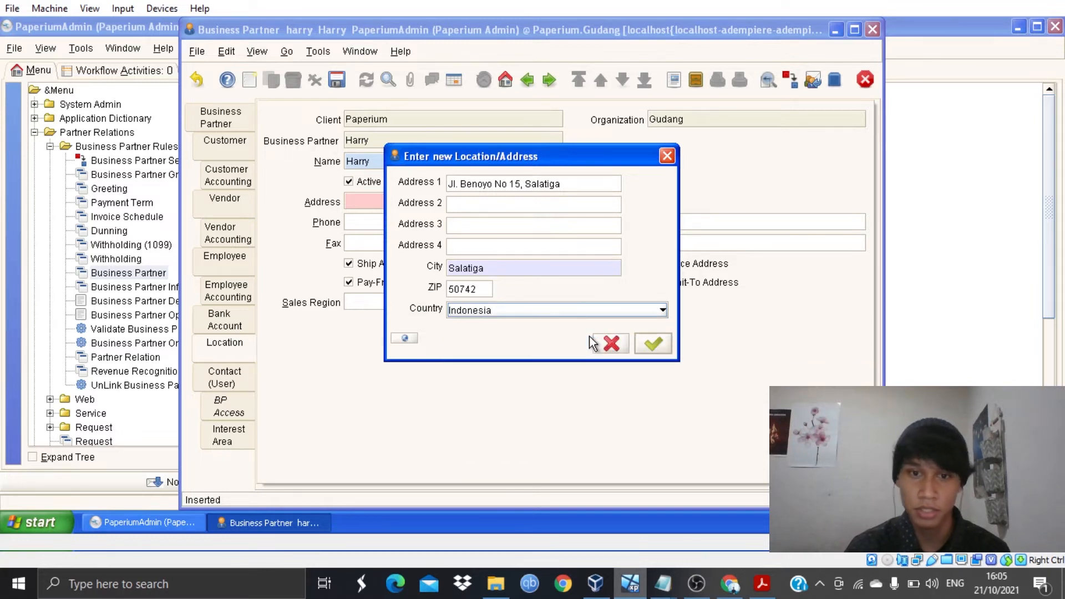
pyautogui.click(647, 345)
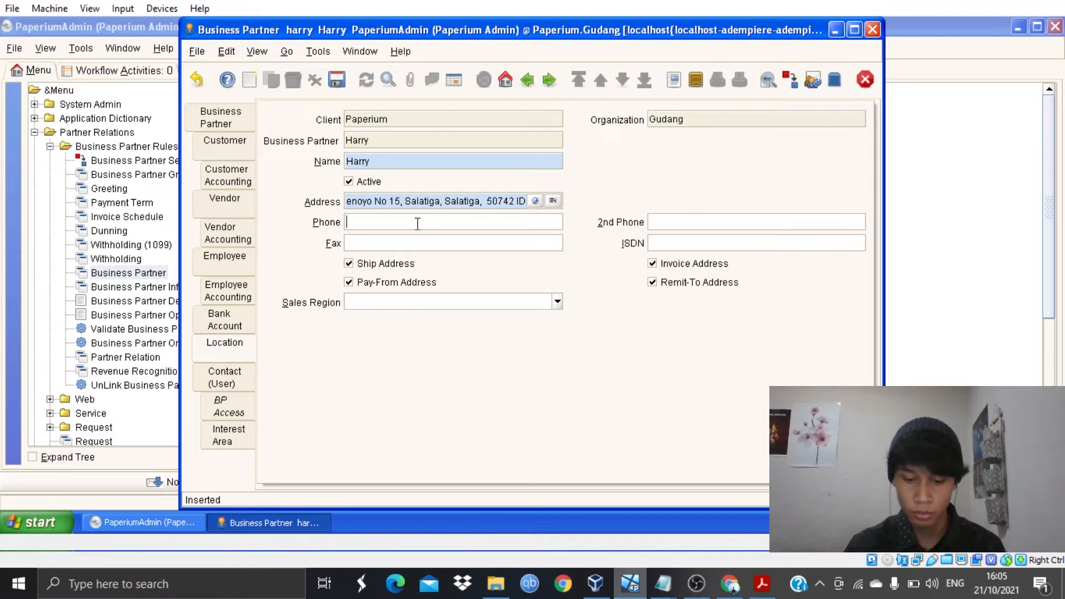
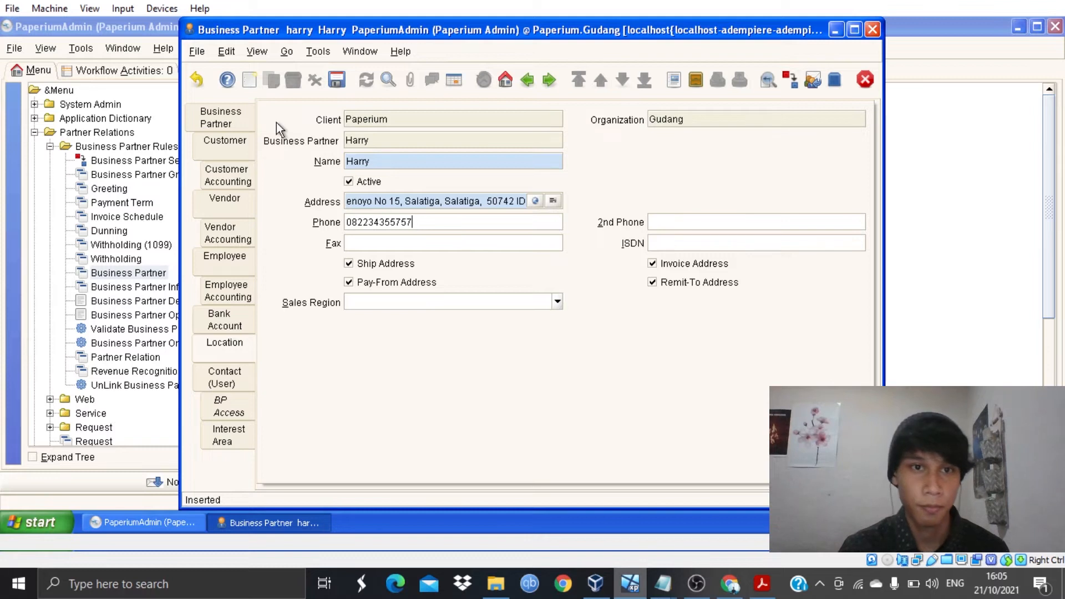
# - Enter the location's phone number and save the location
pyautogui.click(336, 80)
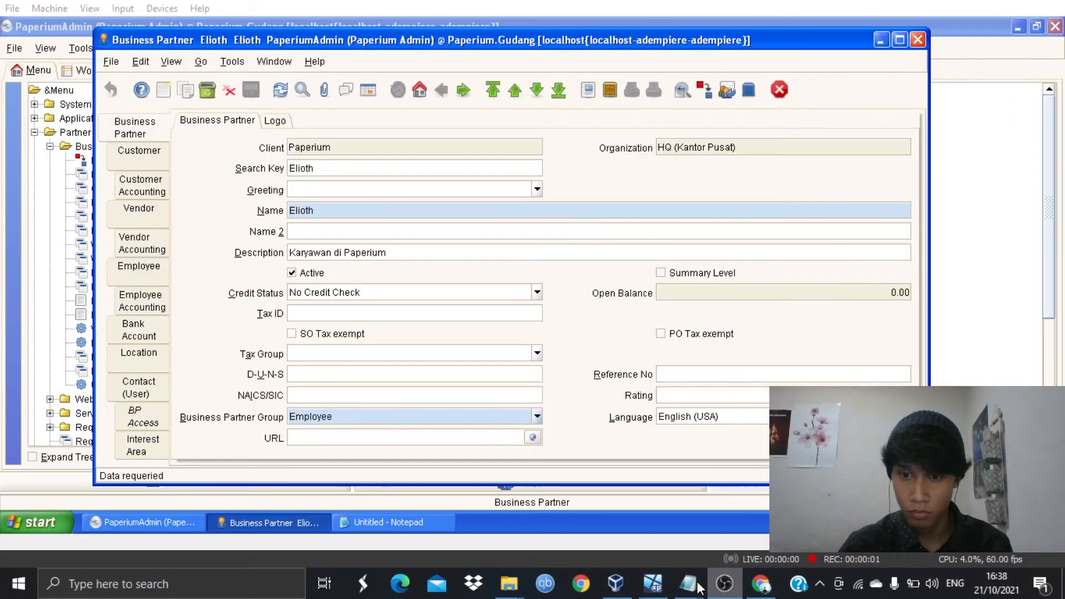
# - Start a new partner with greeting PT and copy 'PT Yudhistira Ghalia Indonesia' from the notes
pyautogui.click(647, 594)
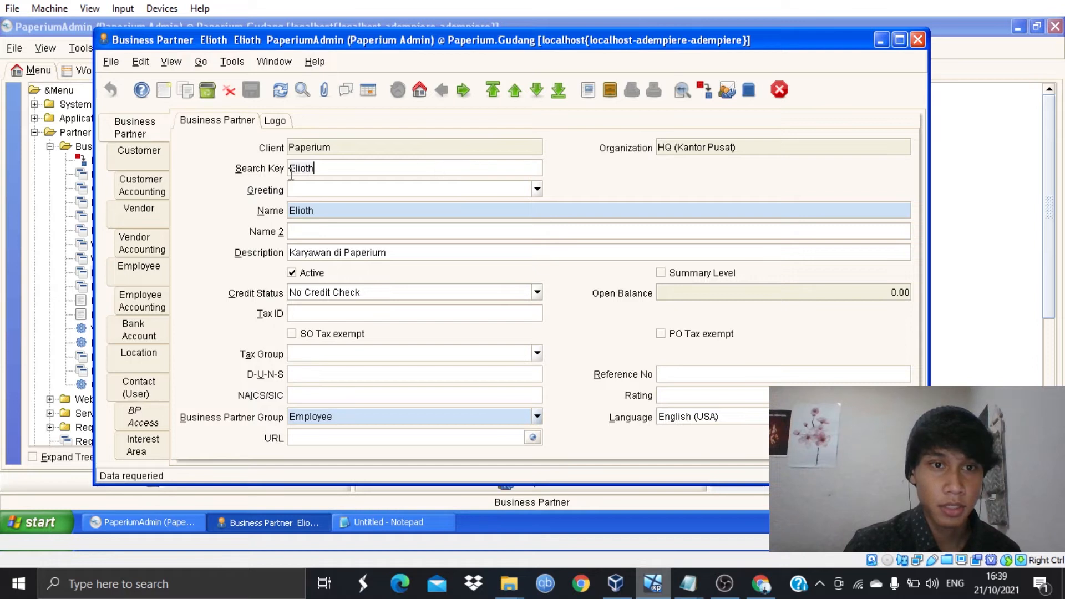
pyautogui.click(165, 90)
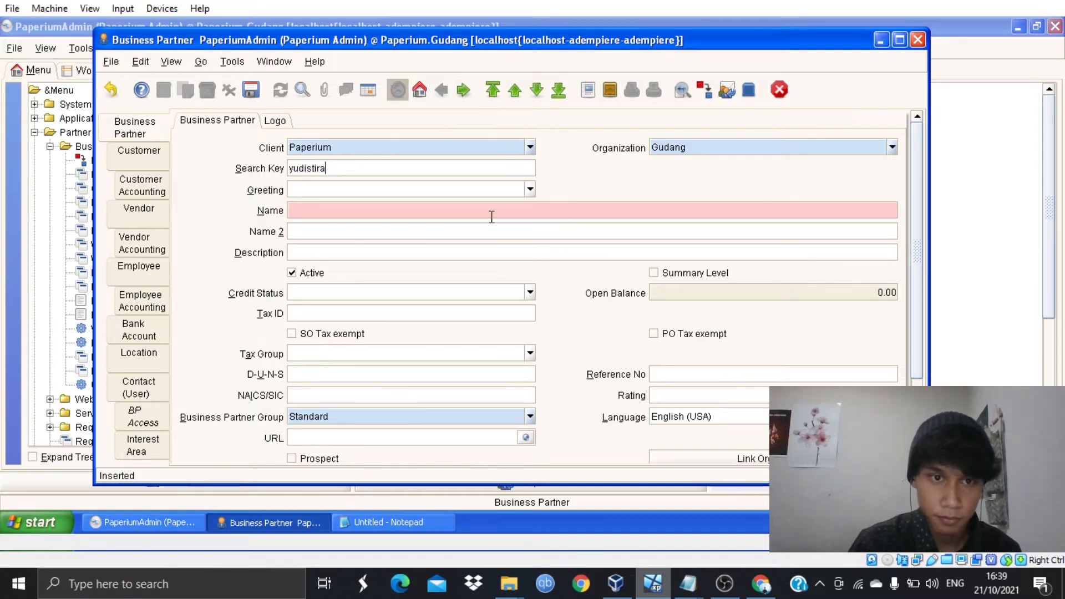
pyautogui.click(530, 189)
pyautogui.click(476, 231)
pyautogui.click(479, 209)
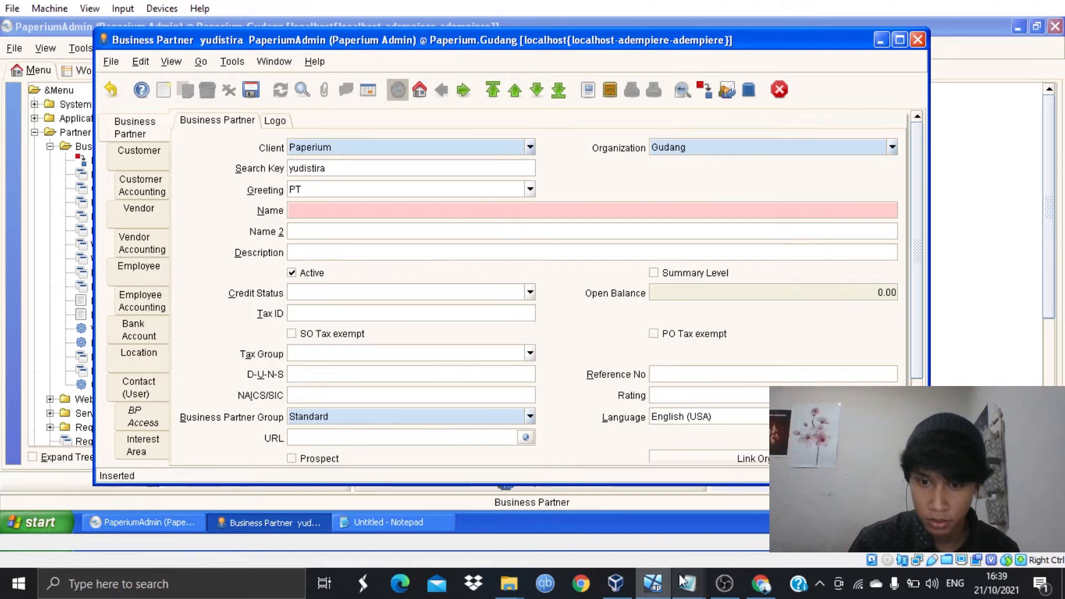
pyautogui.click(383, 523)
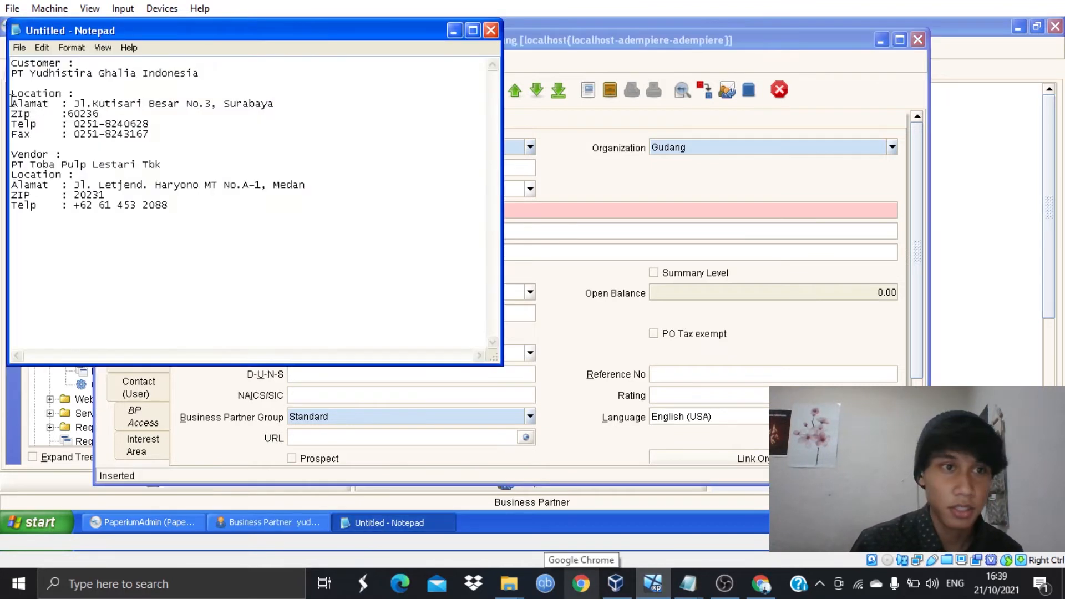
pyautogui.moveTo(12, 73); pyautogui.dragTo(170, 84)
pyautogui.hotkey('ctrl', 'c')
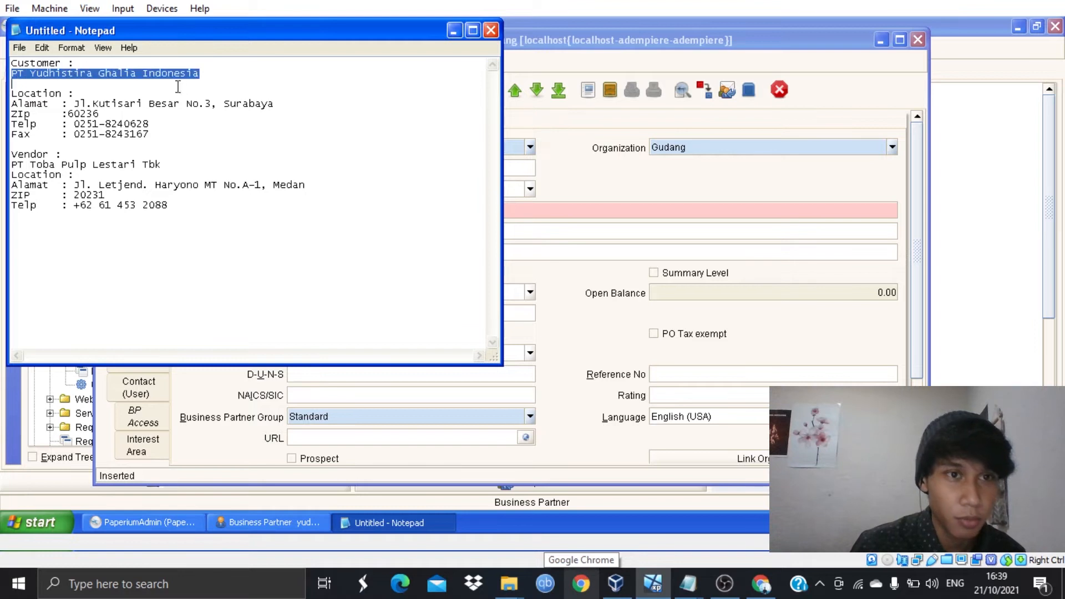
pyautogui.click(454, 30)
# - Paste the company name, describe it 'Pelanggan dari perusahaan Paperium', No Credit Check, group Customer
pyautogui.hotkey('ctrl', 'v')
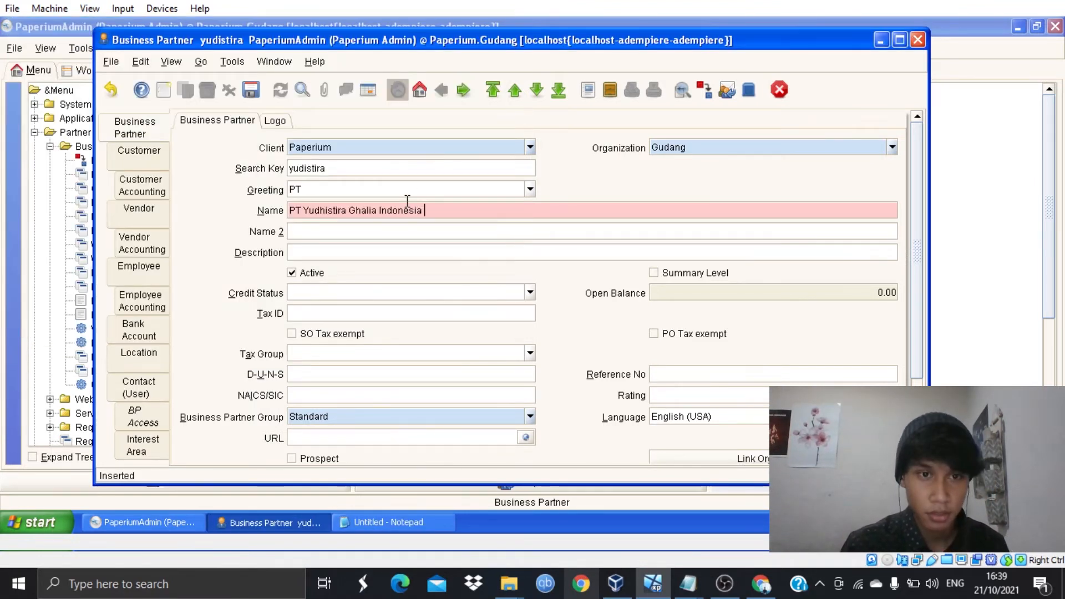
pyautogui.press('Tab')
pyautogui.press('Tab')
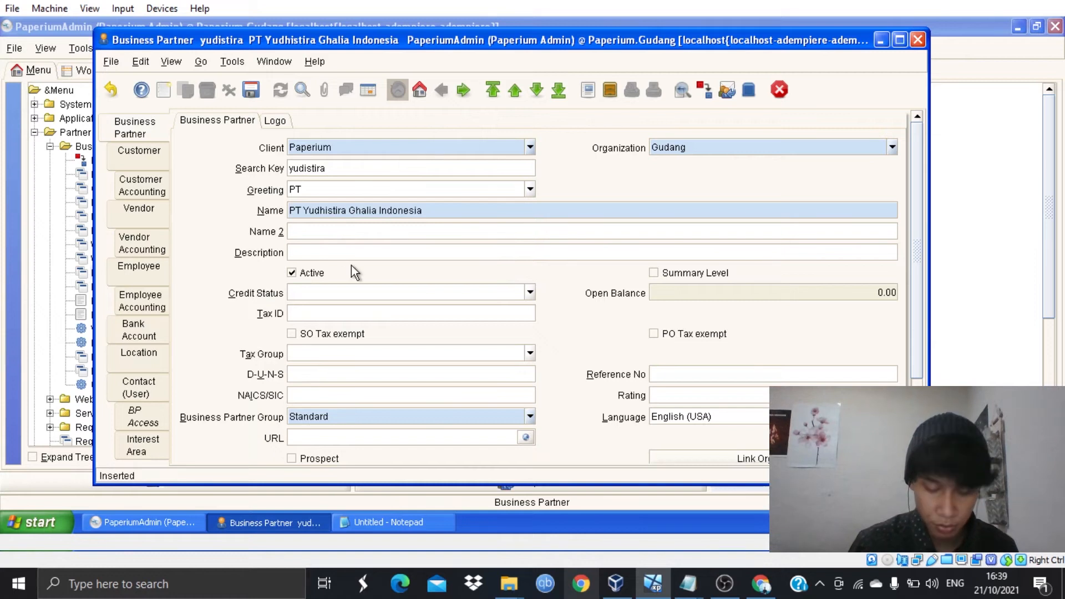
pyautogui.write('Pelan')
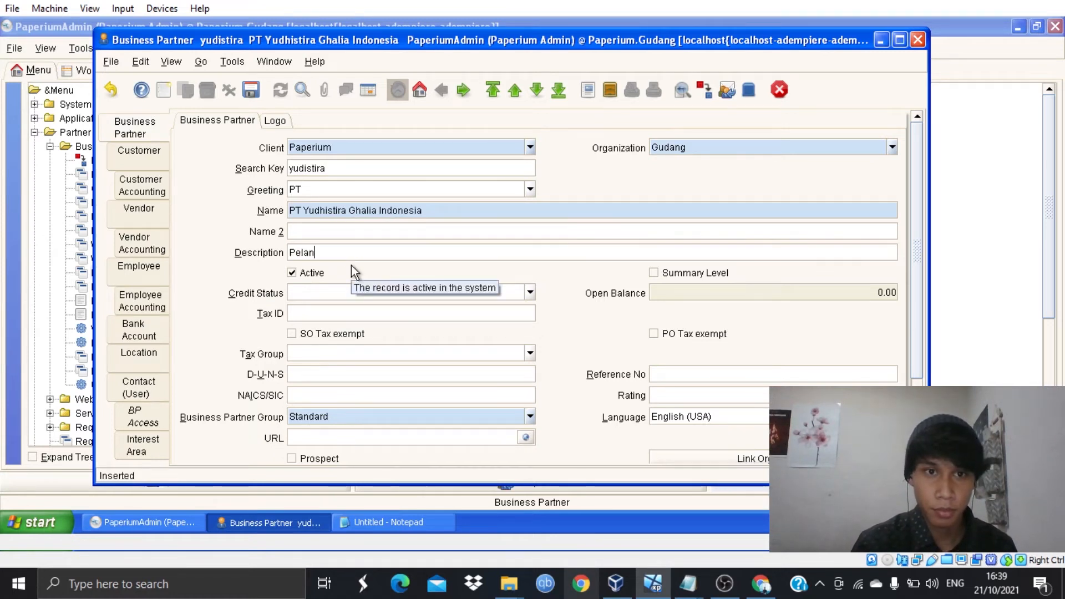
pyautogui.write('ggan dari')
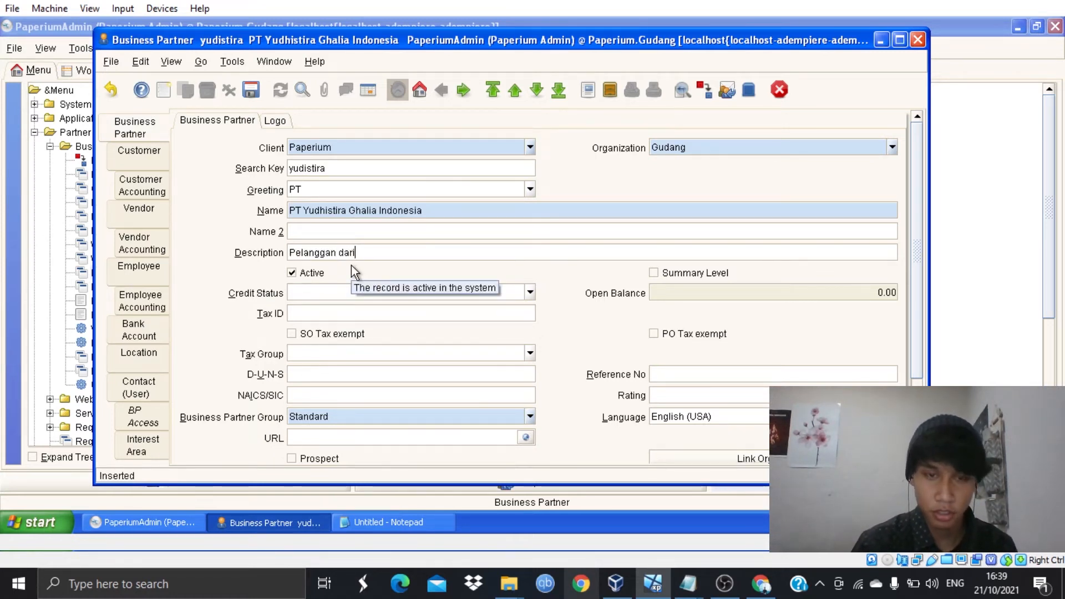
pyautogui.write(' perusahaan Paperium')
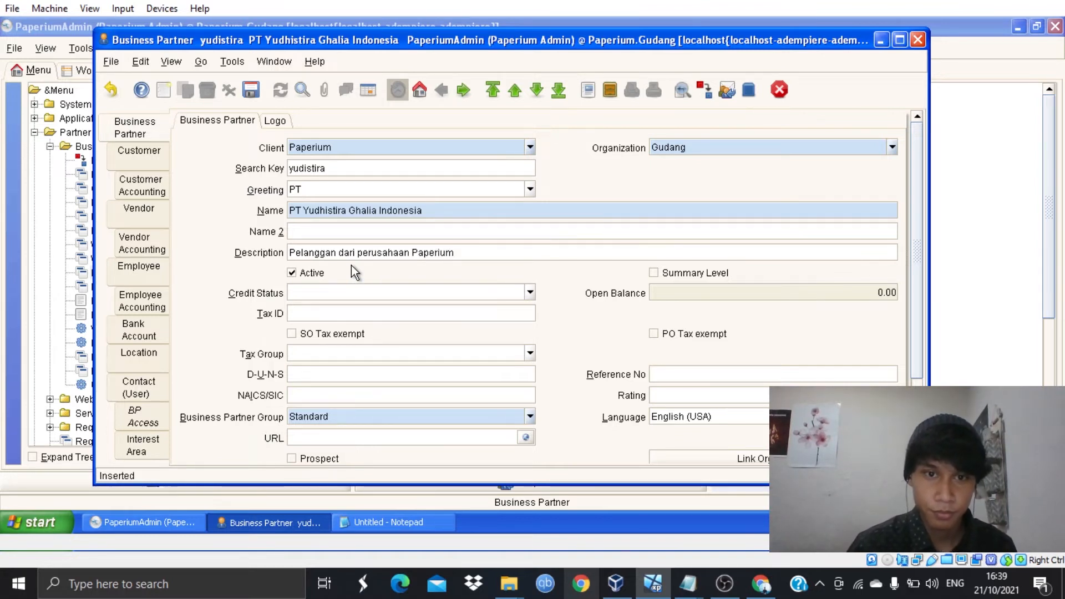
pyautogui.click(530, 292)
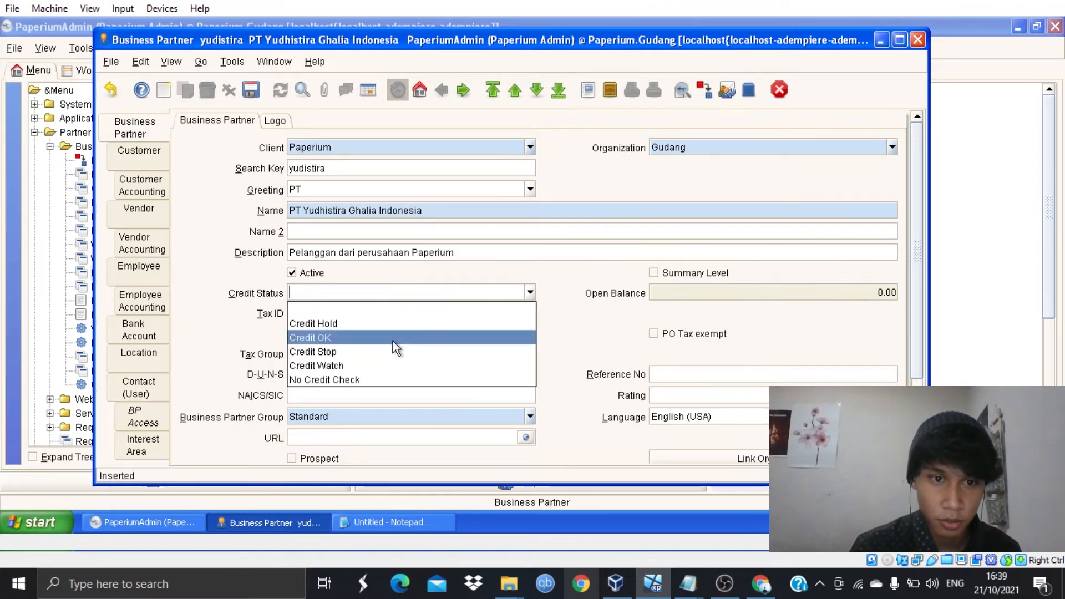
pyautogui.click(389, 380)
pyautogui.click(531, 416)
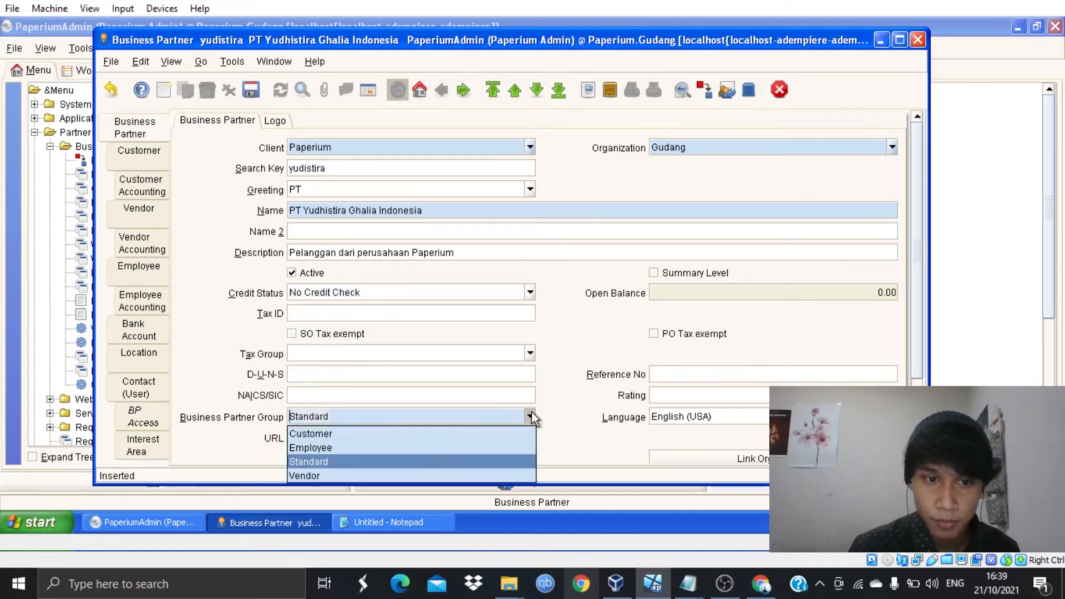
pyautogui.click(389, 435)
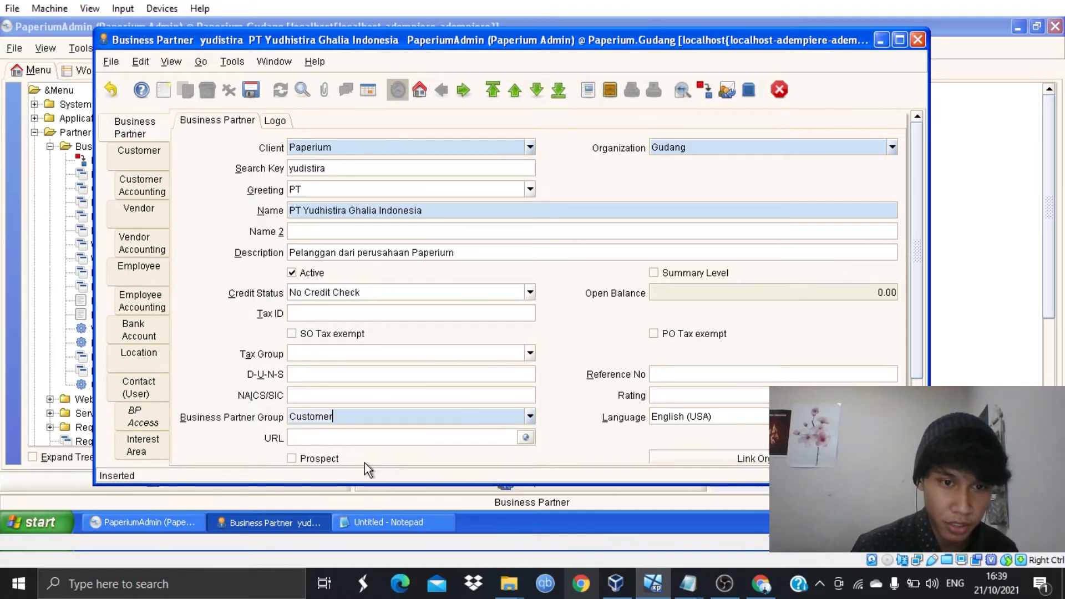
# - Assign the partner to organization HQ (Kantor Pusat) and save it
pyautogui.scroll(-1, 344, 360)
pyautogui.scroll(1, 335, 327)
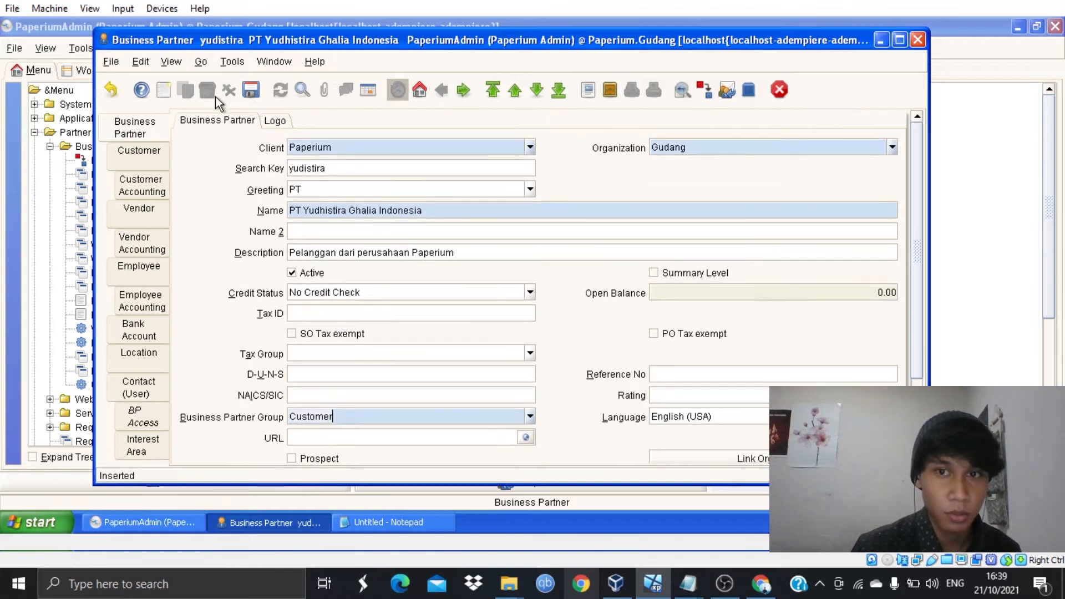
pyautogui.click(892, 147)
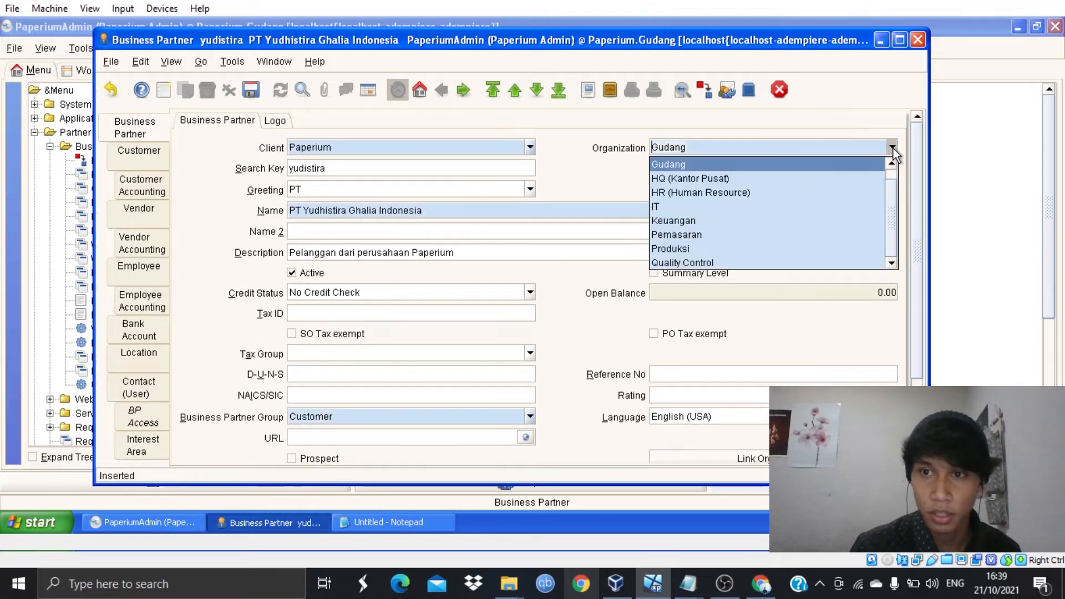
pyautogui.click(707, 180)
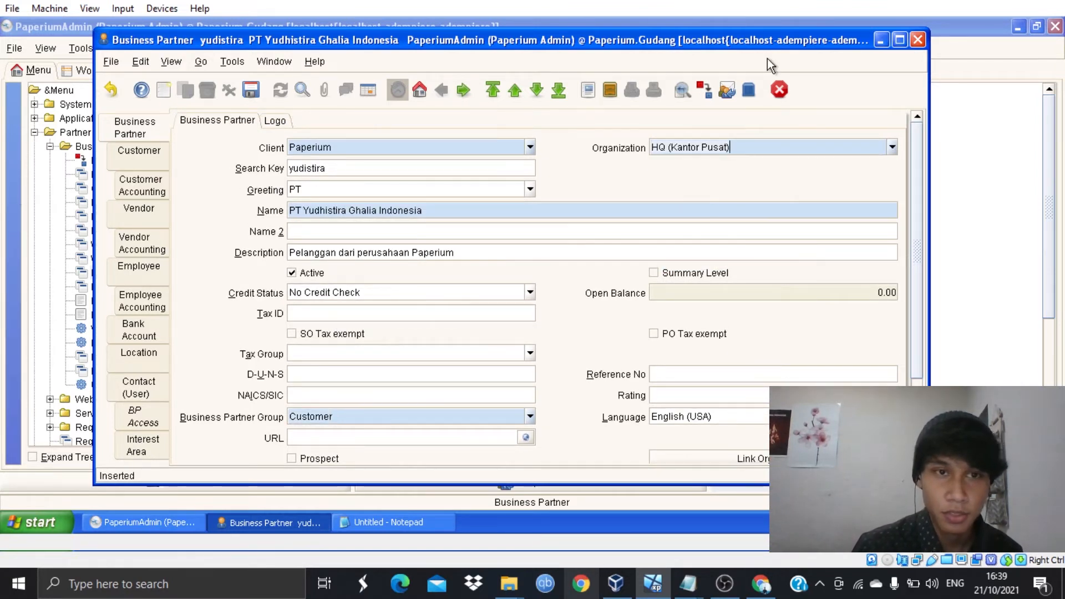
pyautogui.click(251, 90)
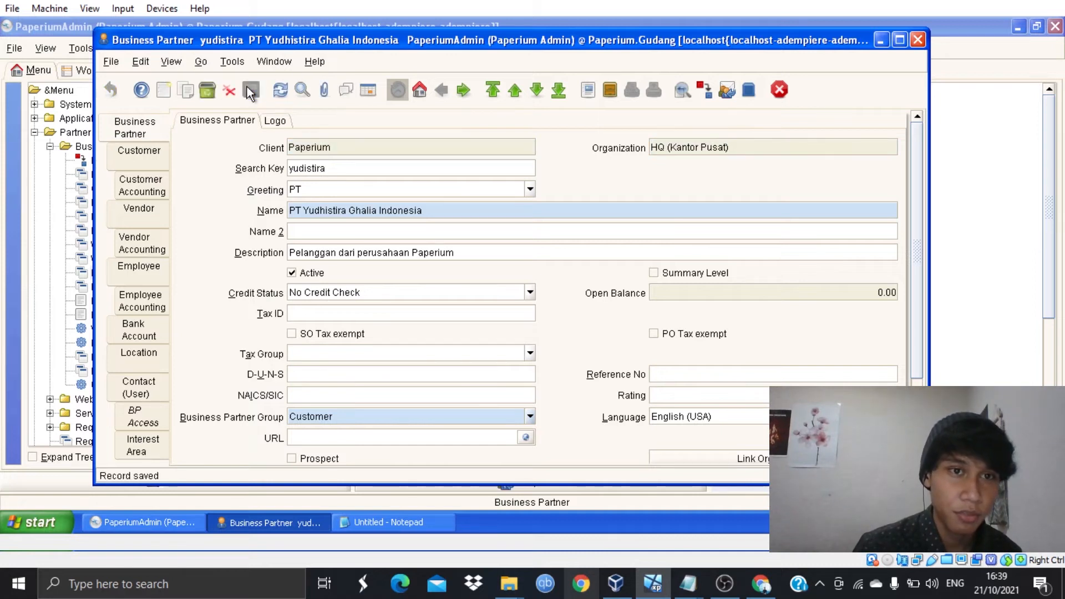
pyautogui.click(166, 166)
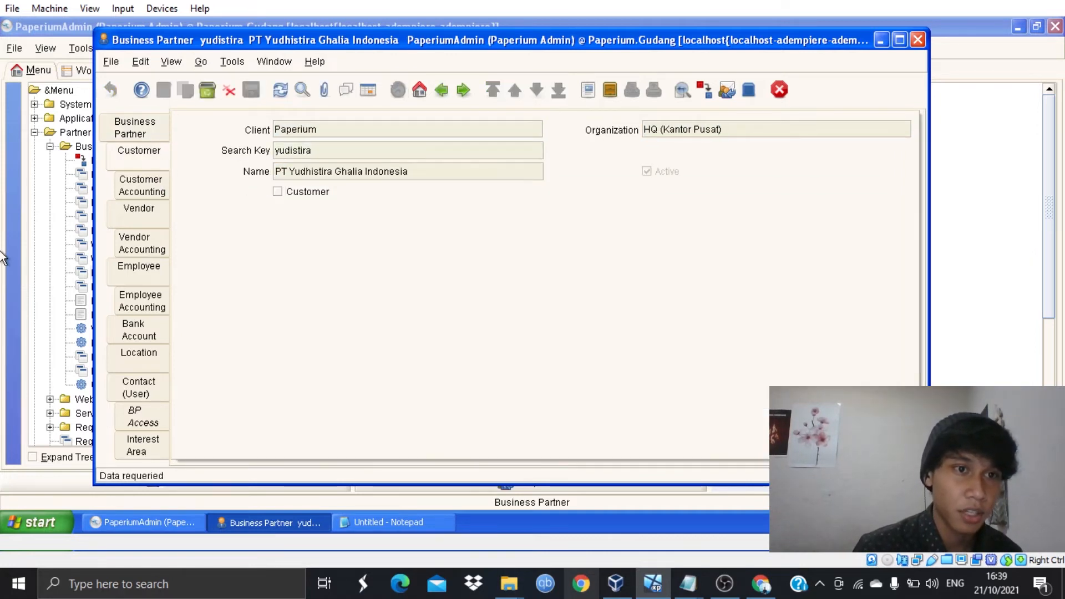
# - Mark it a customer with Immediate invoicing, Manual delivery and the Harga per tanggal 13 Oktober price list
pyautogui.click(311, 193)
pyautogui.click(538, 214)
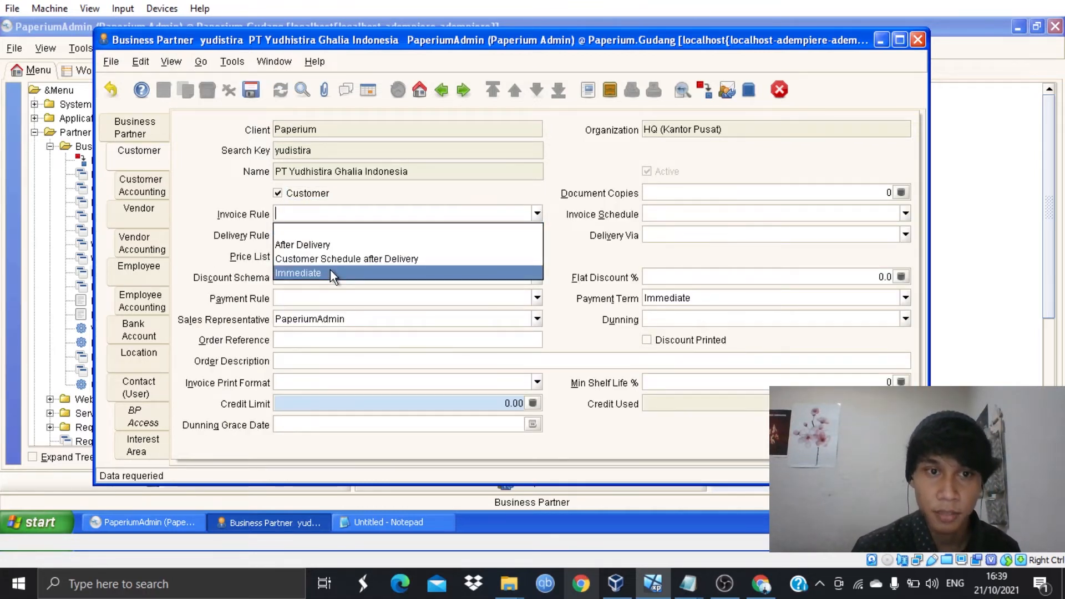
pyautogui.click(331, 272)
pyautogui.click(536, 235)
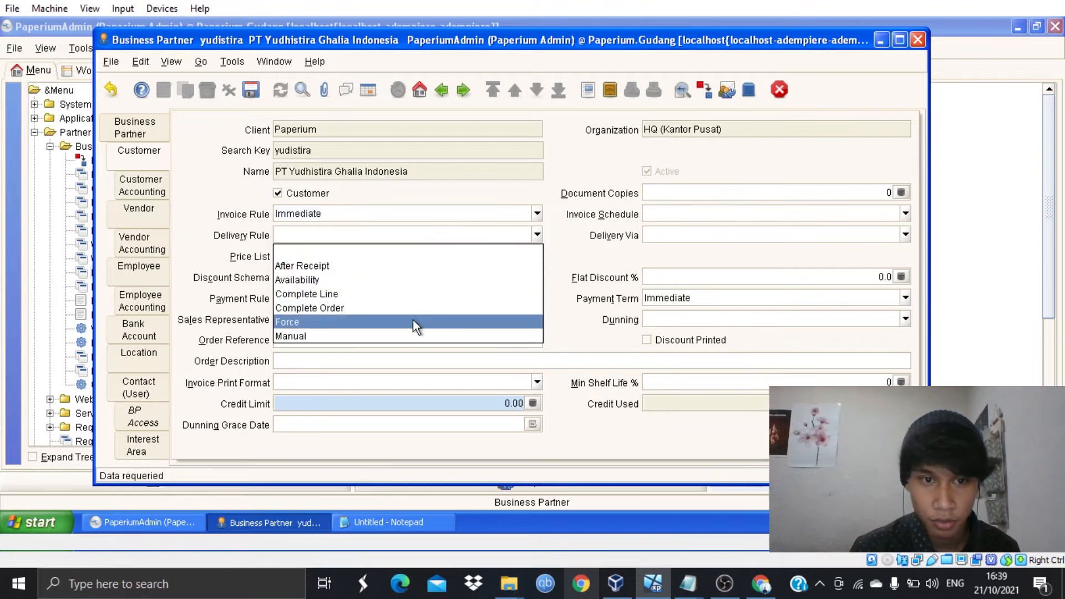
pyautogui.click(405, 332)
pyautogui.click(535, 255)
pyautogui.click(395, 288)
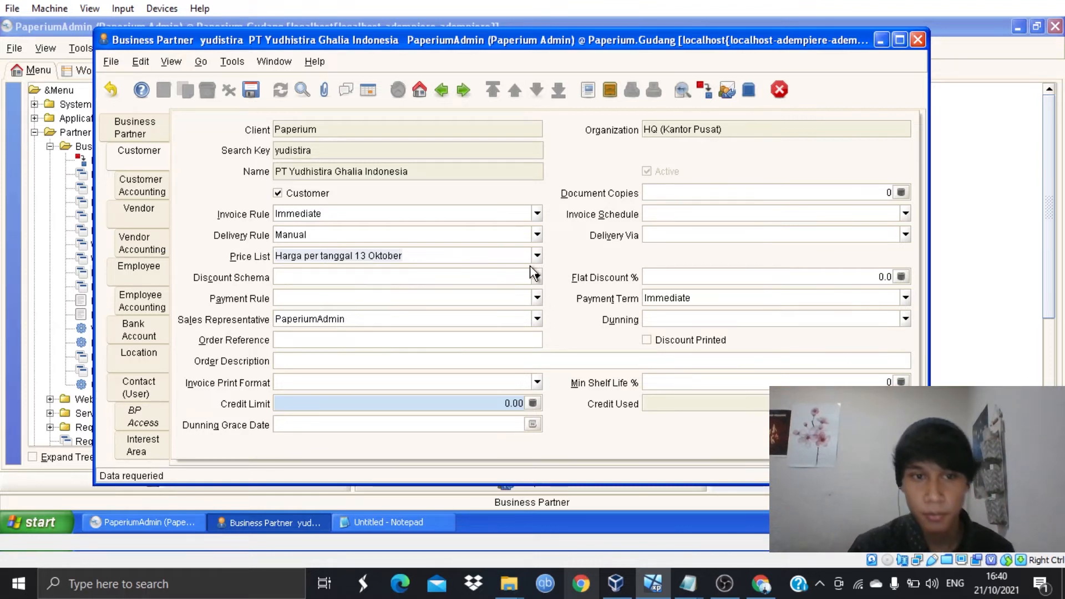
# - Set payment rule Direct Deposit and a 10,000,000 credit limit, then save
pyautogui.click(536, 298)
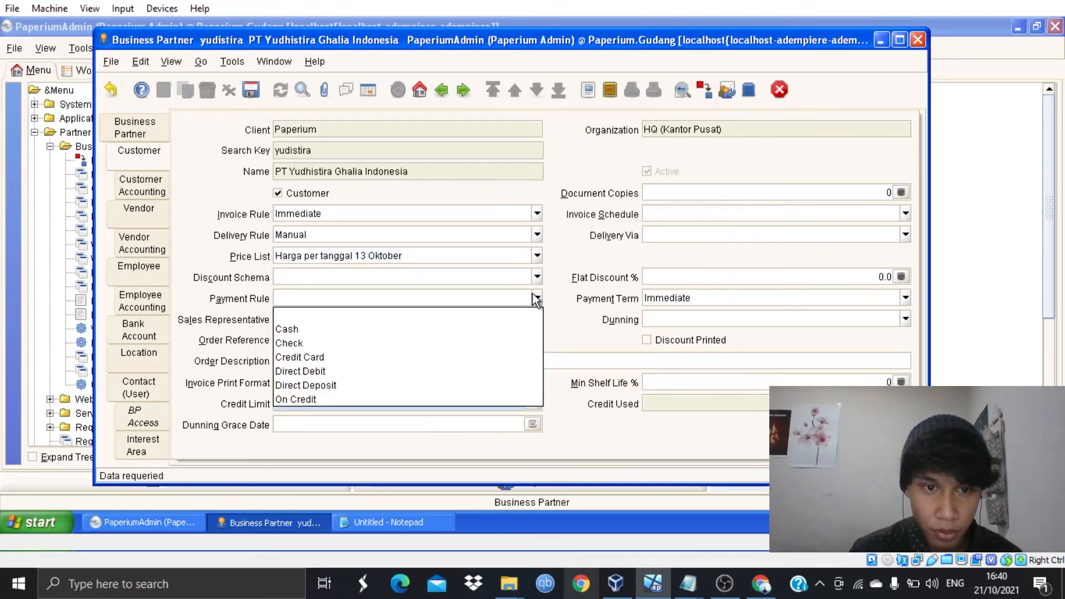
pyautogui.click(333, 385)
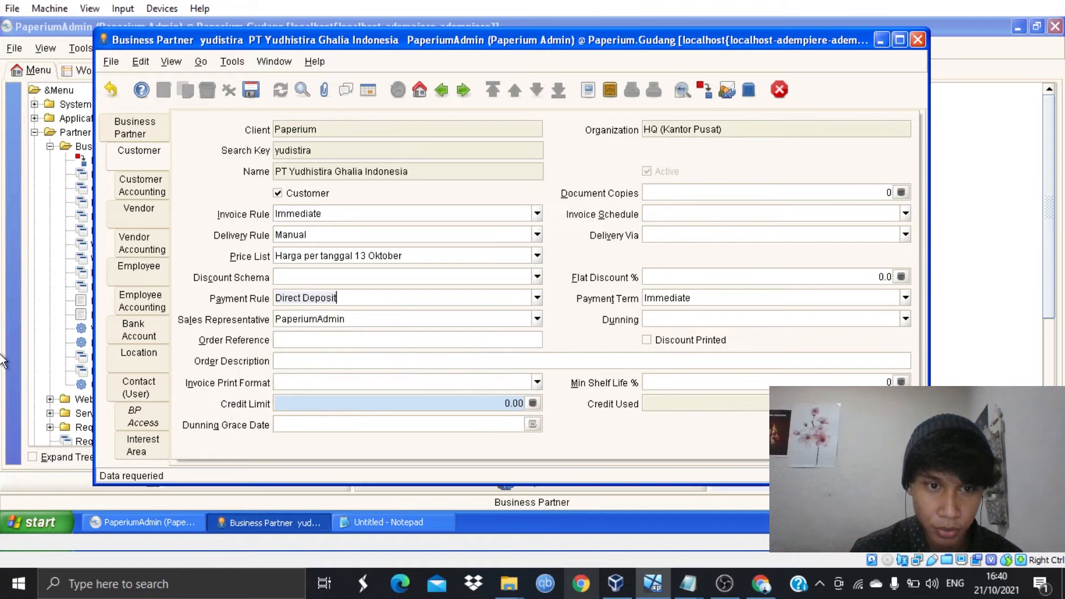
pyautogui.click(533, 403)
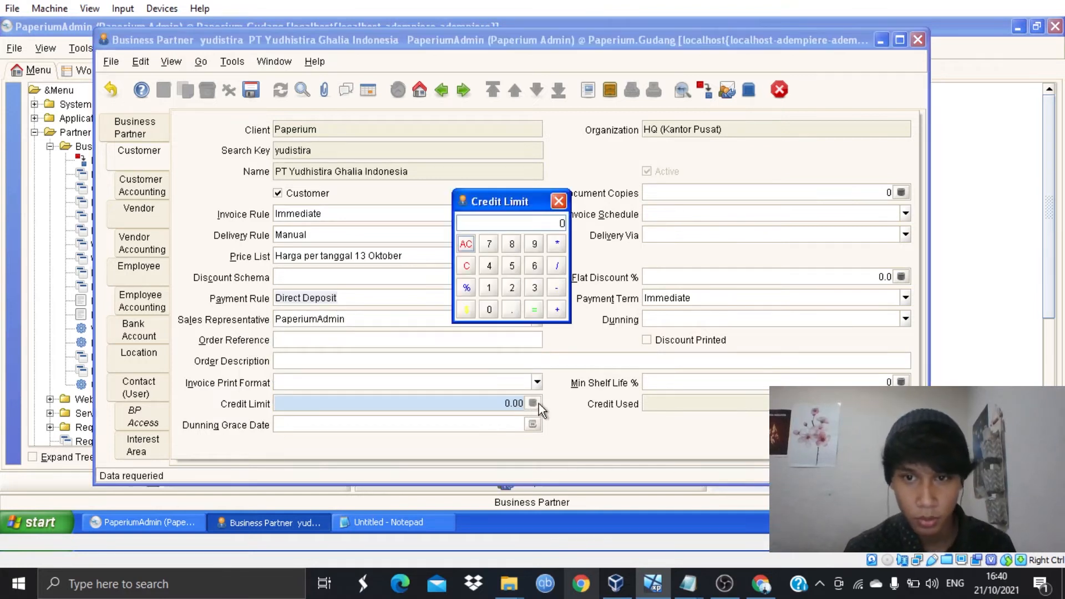
pyautogui.write('1000')
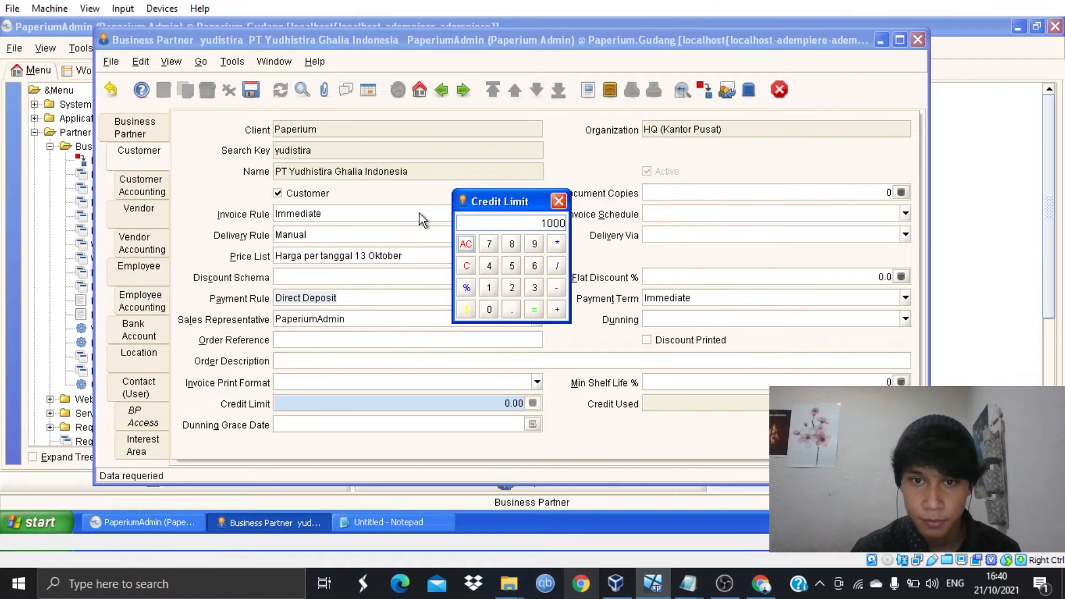
pyautogui.write('0000')
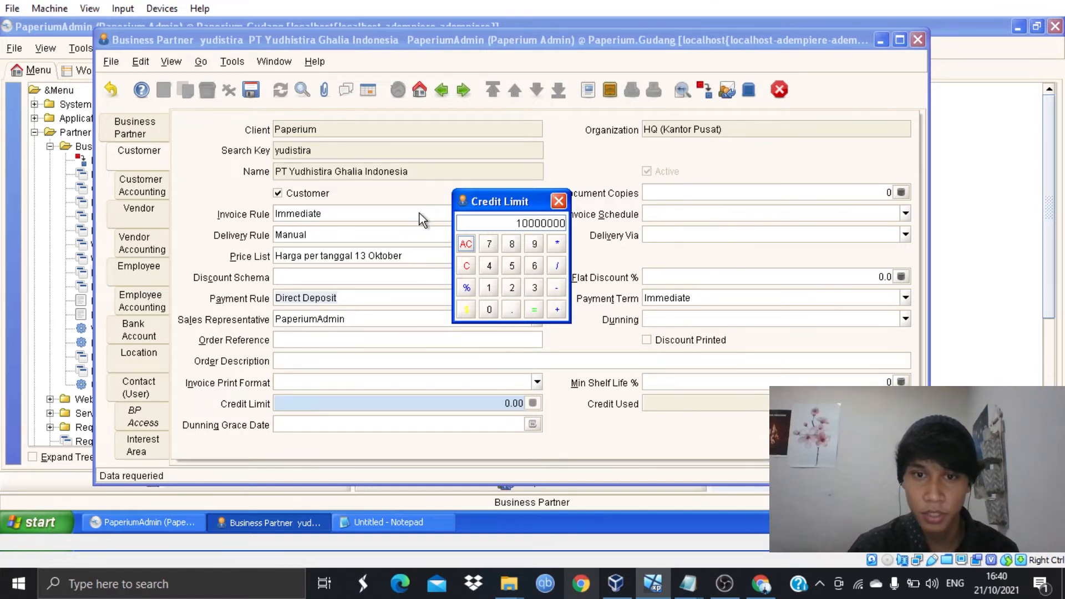
pyautogui.click(534, 306)
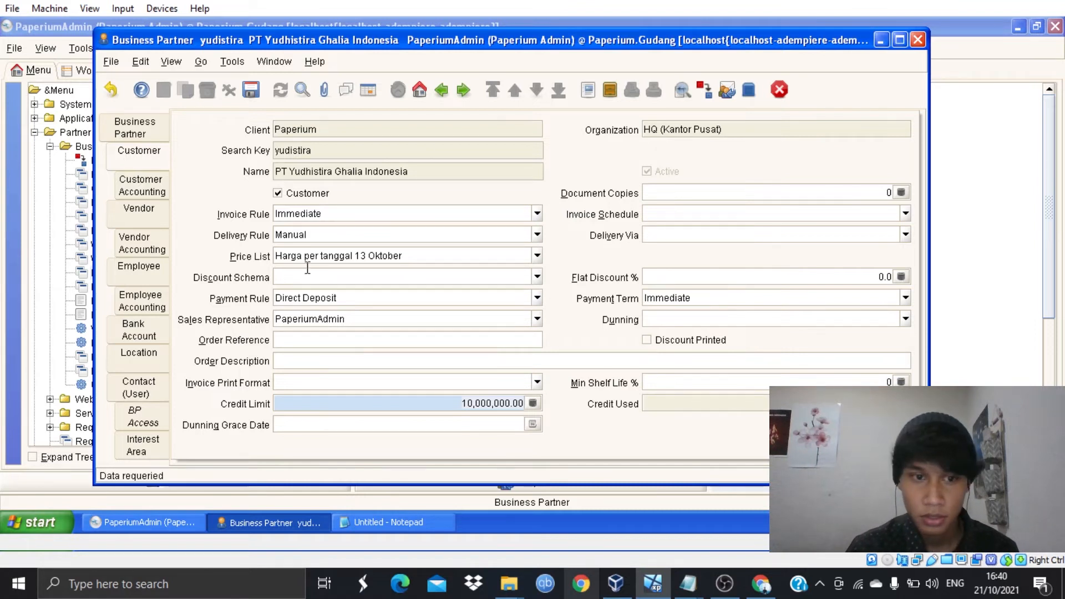
pyautogui.click(261, 89)
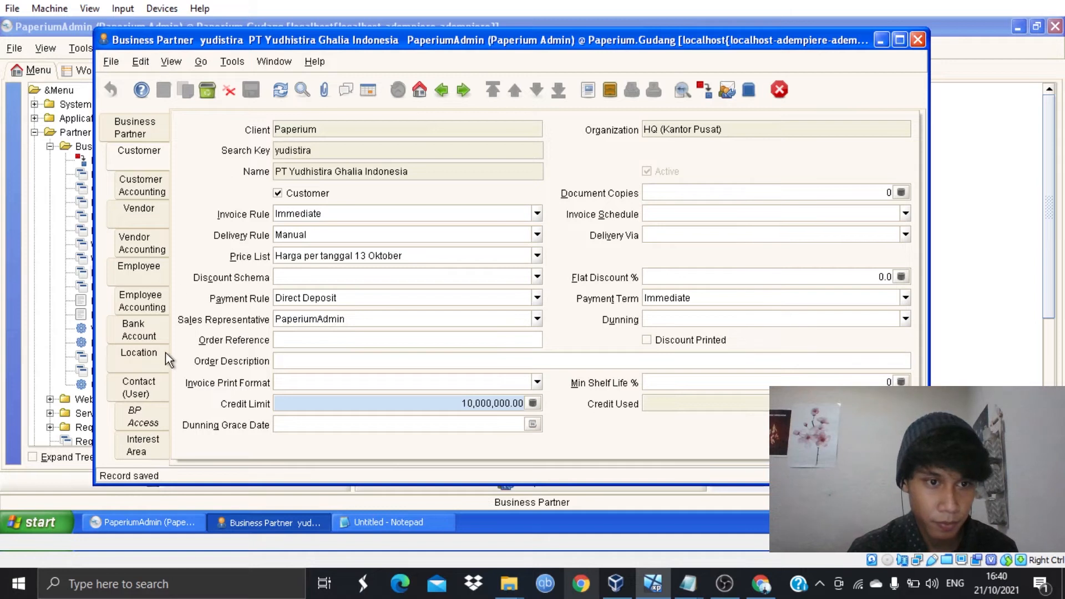
pyautogui.click(142, 358)
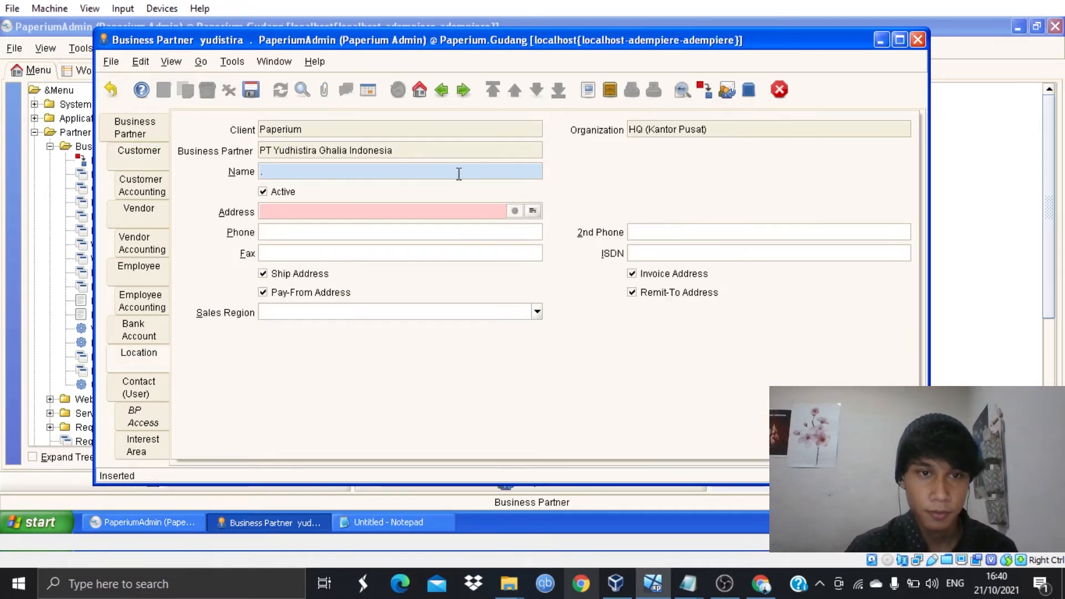
pyautogui.write('PT Yudhistira Ghalia Indonesia')
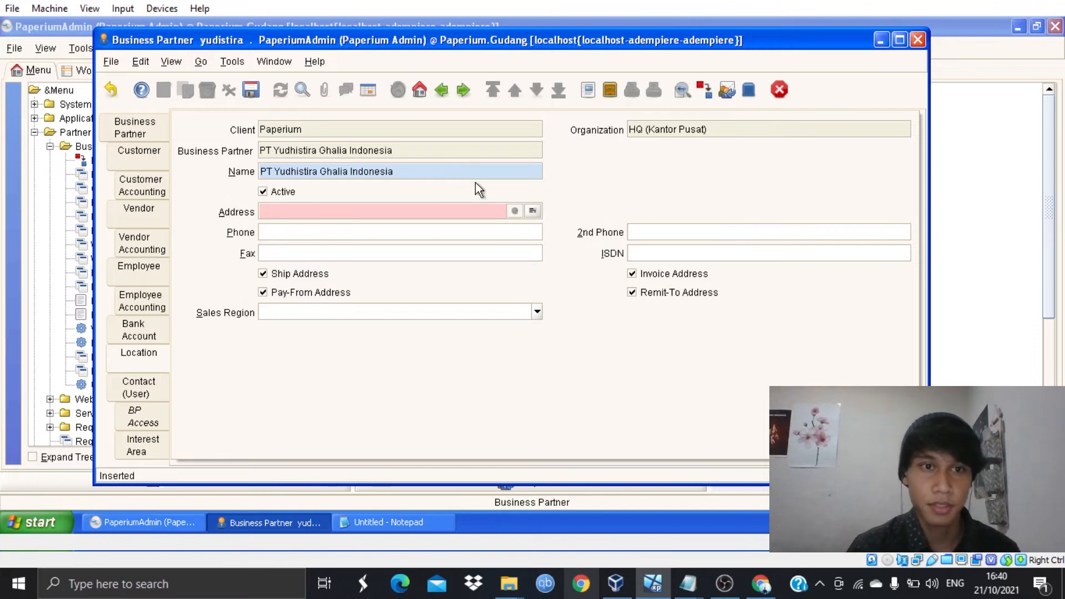
pyautogui.click(514, 211)
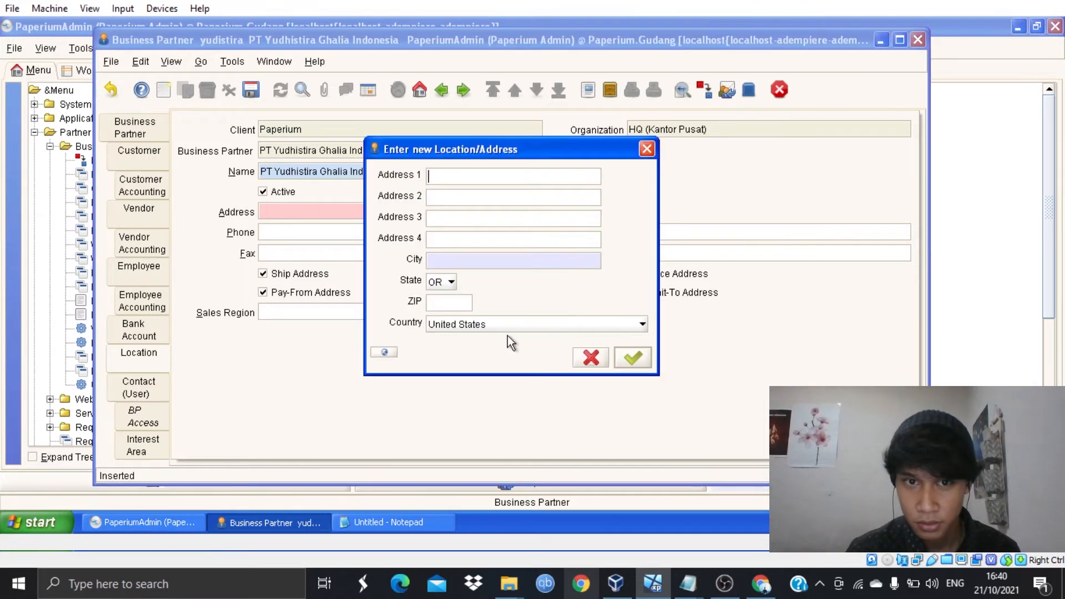
pyautogui.click(373, 524)
pyautogui.moveTo(288, 104); pyautogui.dragTo(71, 101)
pyautogui.hotkey('ctrl', 'c')
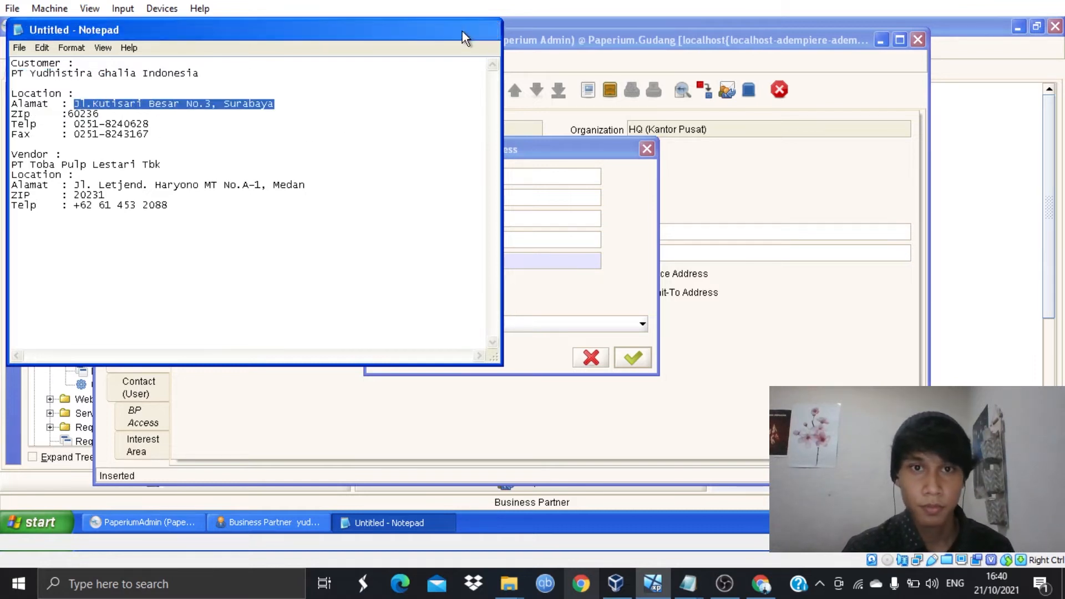
pyautogui.click(454, 31)
pyautogui.hotkey('ctrl', 'v')
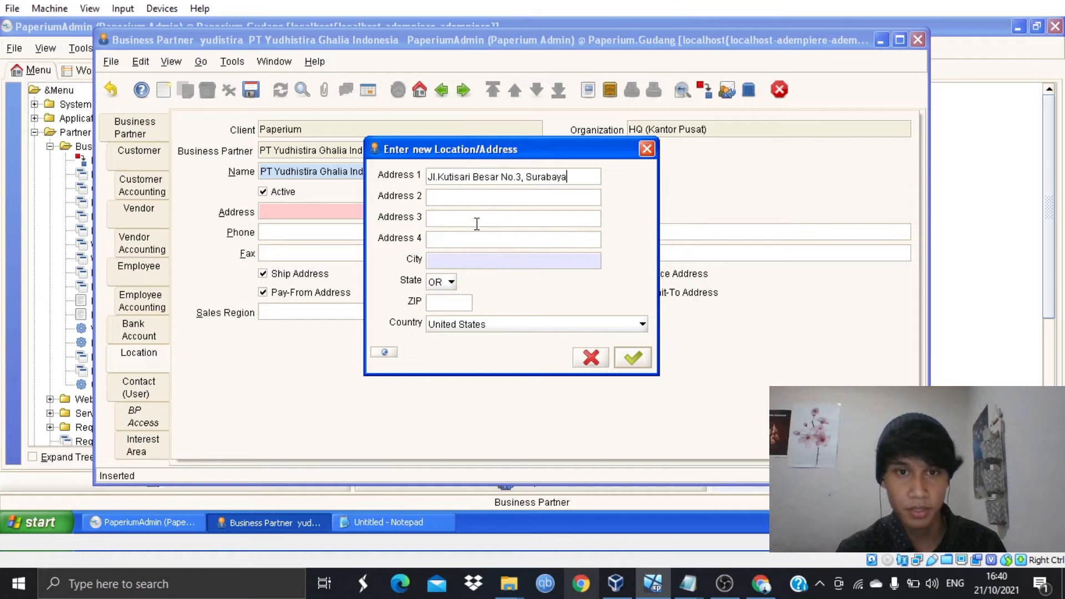
pyautogui.click(553, 257)
pyautogui.write('Surabaya')
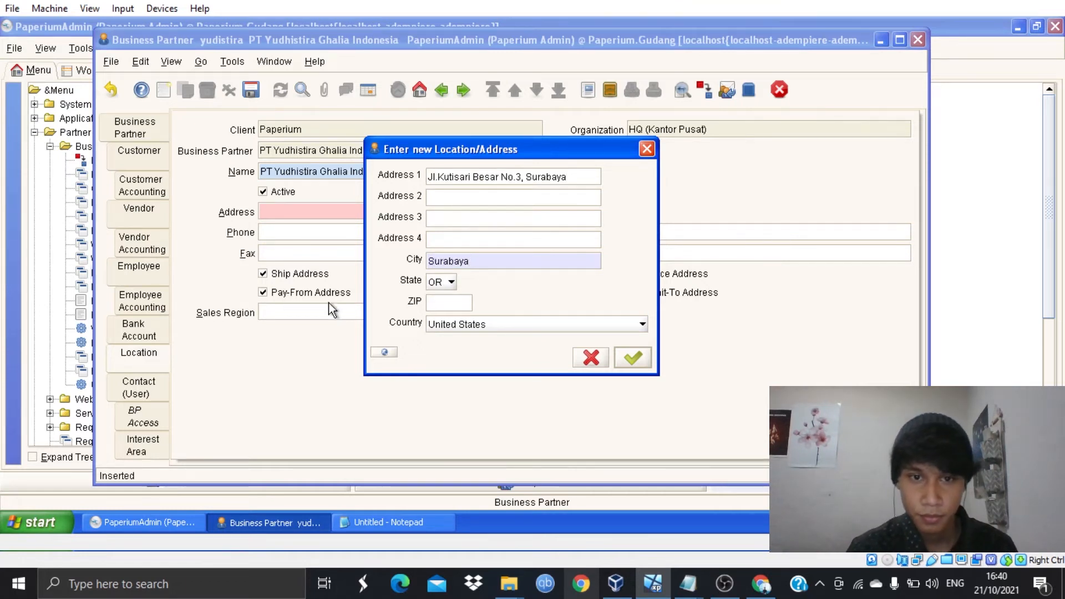
pyautogui.click(444, 286)
pyautogui.write('id')
pyautogui.click(455, 303)
# - Add ZIP code 60236 and country Indonesia, and confirm the address
pyautogui.click(389, 521)
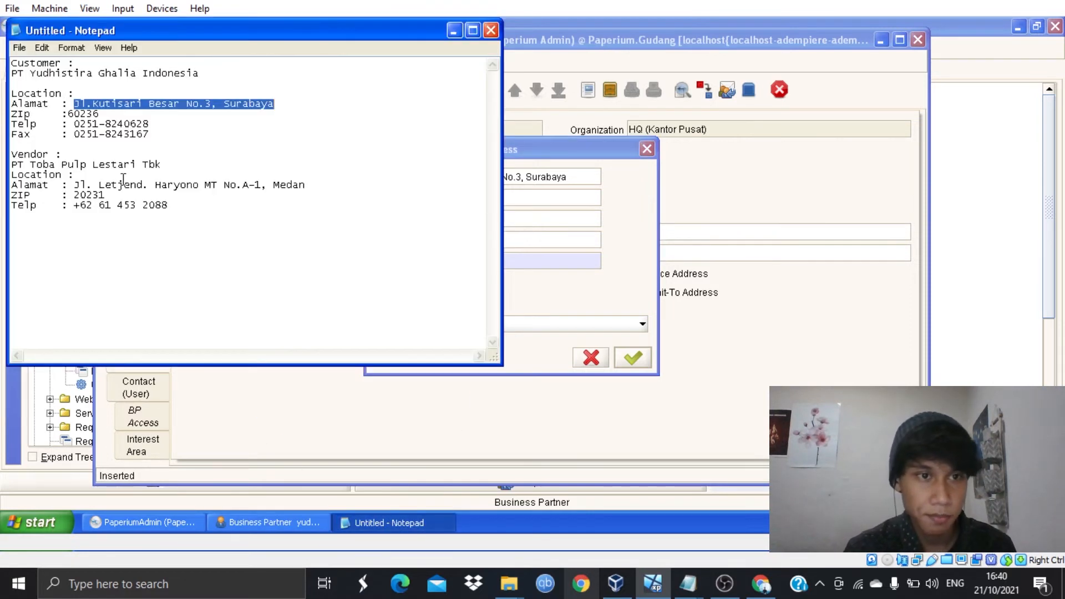
pyautogui.moveTo(100, 113); pyautogui.dragTo(68, 114)
pyautogui.hotkey('ctrl', 'c')
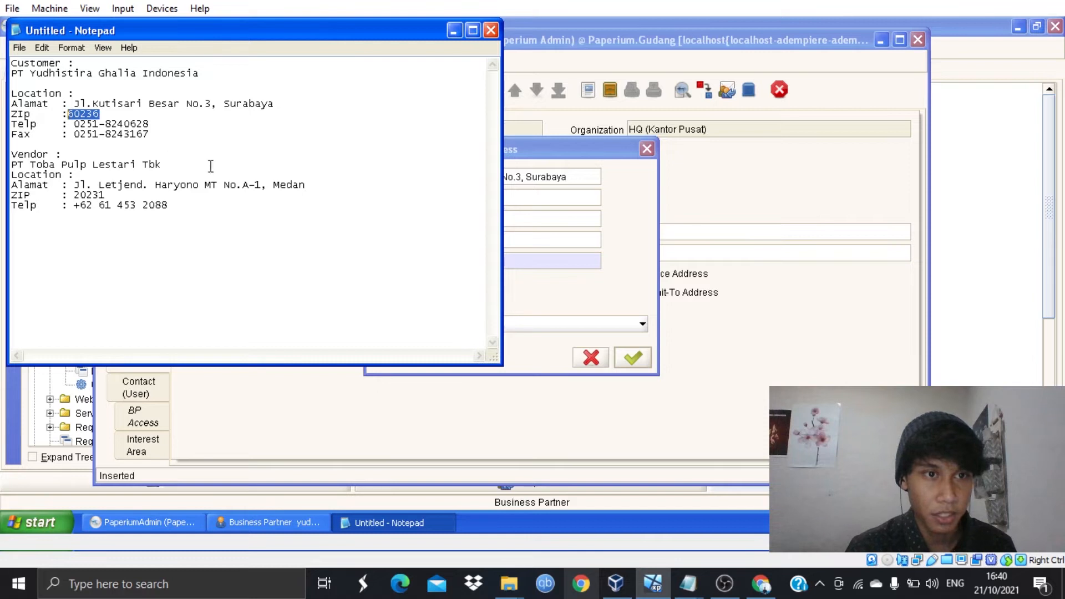
pyautogui.click(456, 31)
pyautogui.click(430, 303)
pyautogui.hotkey('ctrl', 'v')
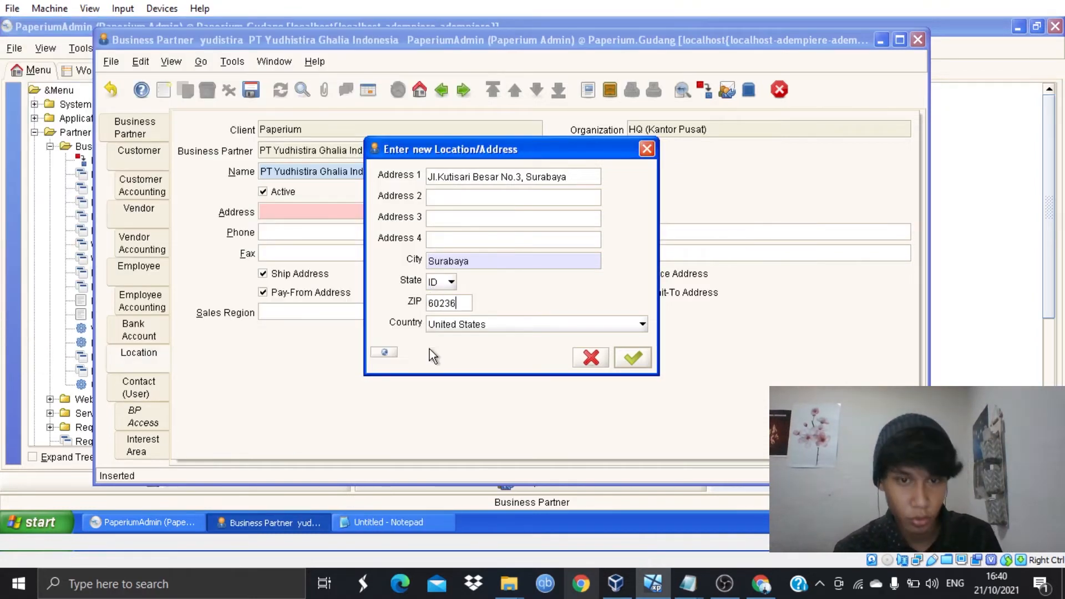
pyautogui.click(482, 327)
pyautogui.press('i')
pyautogui.press('Down')
pyautogui.press('Down')
pyautogui.click(633, 336)
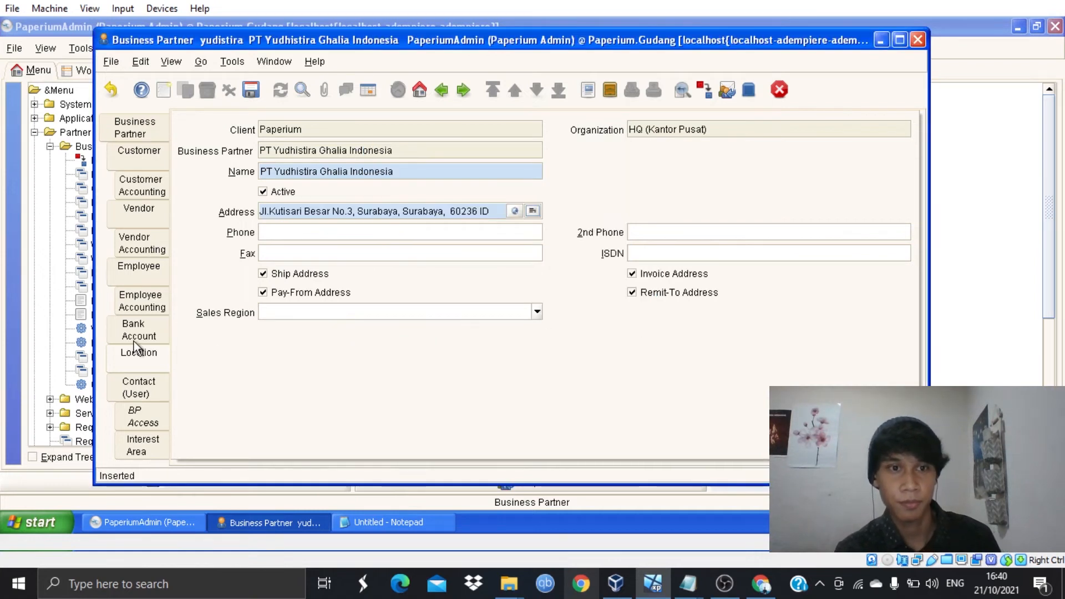
pyautogui.click(341, 521)
# - Copy the phone number from the notes into the location's Phone field
pyautogui.click(168, 130)
pyautogui.moveTo(168, 131); pyautogui.dragTo(74, 124)
pyautogui.hotkey('ctrl', 'c')
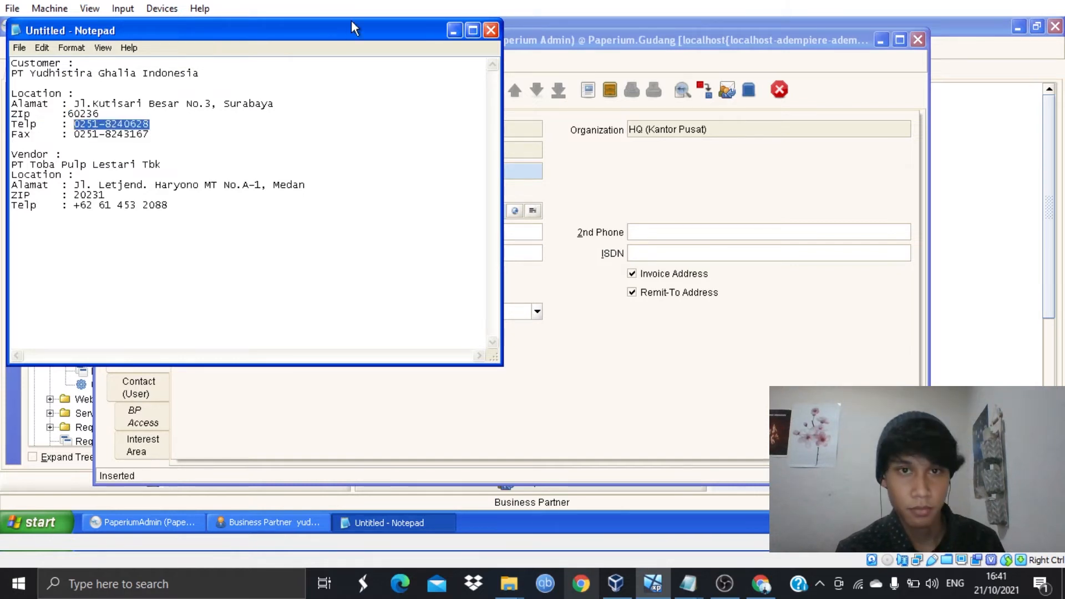
pyautogui.hotkey('alt', 'Tab')
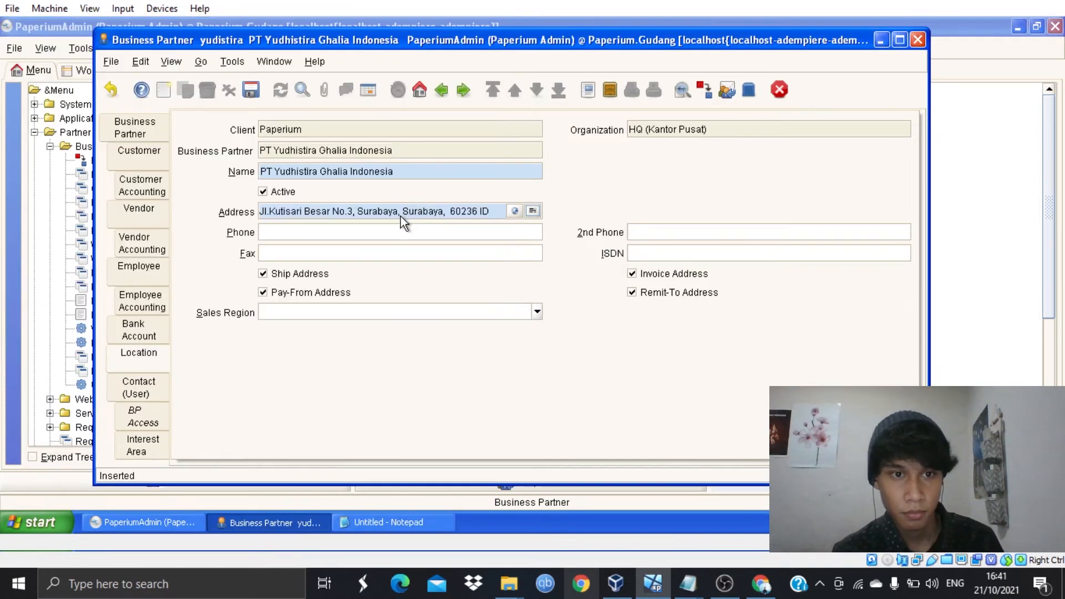
pyautogui.click(406, 232)
pyautogui.hotkey('ctrl', 'v')
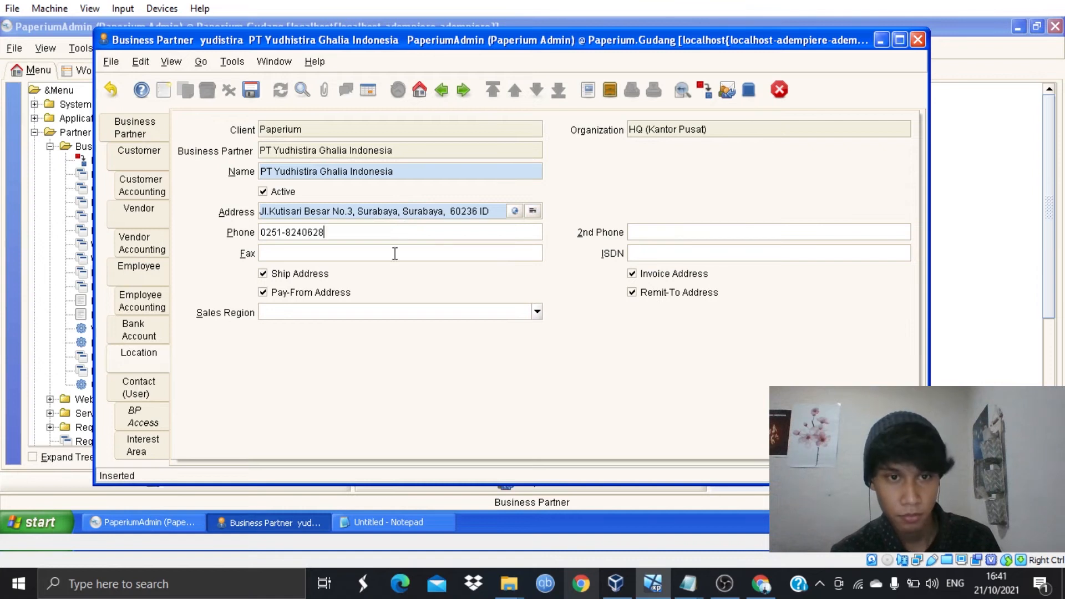
# - Copy the fax number from the notes into the Fax field and save the location
pyautogui.click(421, 522)
pyautogui.click(163, 144)
pyautogui.moveTo(155, 140); pyautogui.dragTo(76, 140)
pyautogui.moveTo(158, 135); pyautogui.dragTo(88, 139)
pyautogui.hotkey('ctrl', 'c')
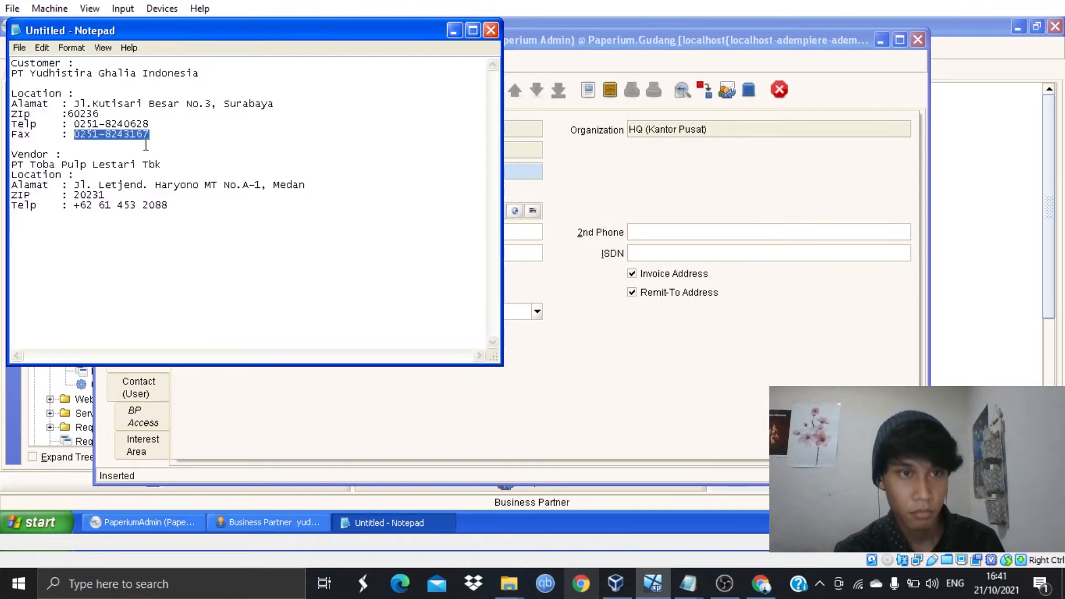
pyautogui.click(491, 30)
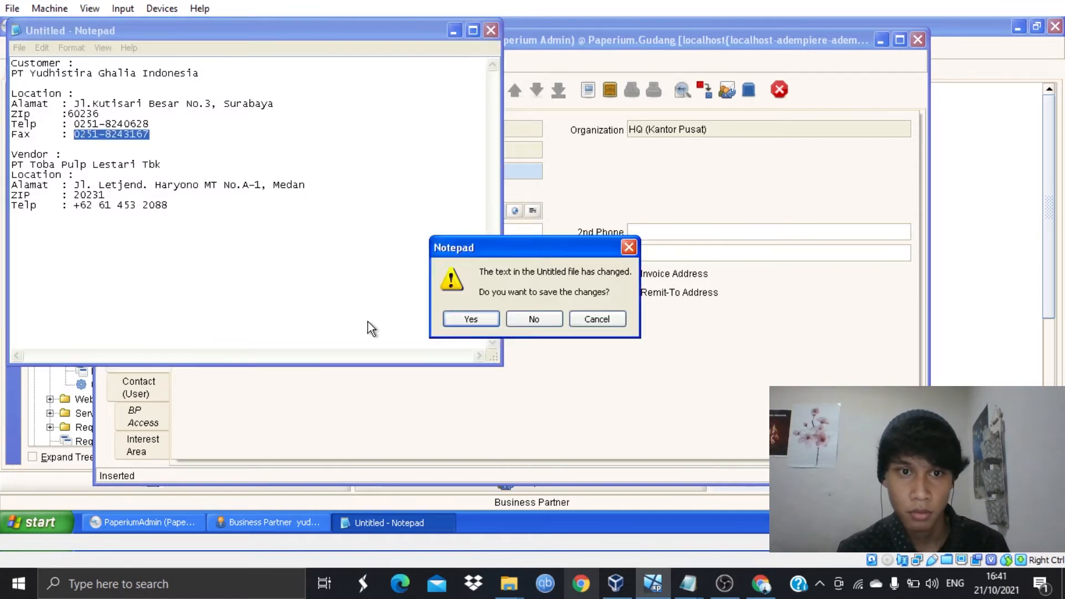
pyautogui.click(597, 319)
pyautogui.click(454, 30)
pyautogui.click(368, 253)
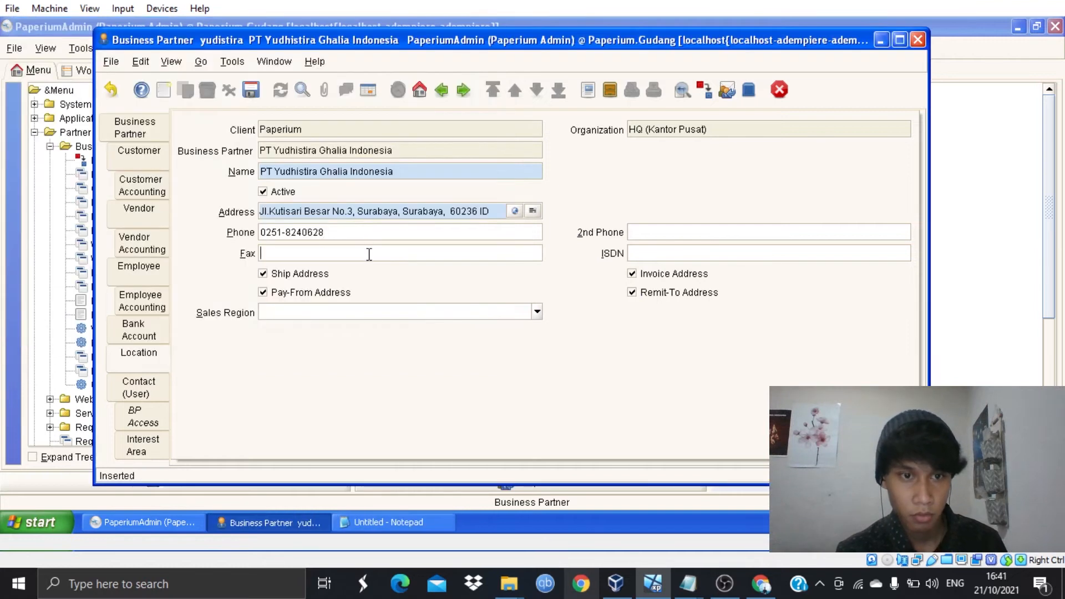
pyautogui.hotkey('ctrl', 'v')
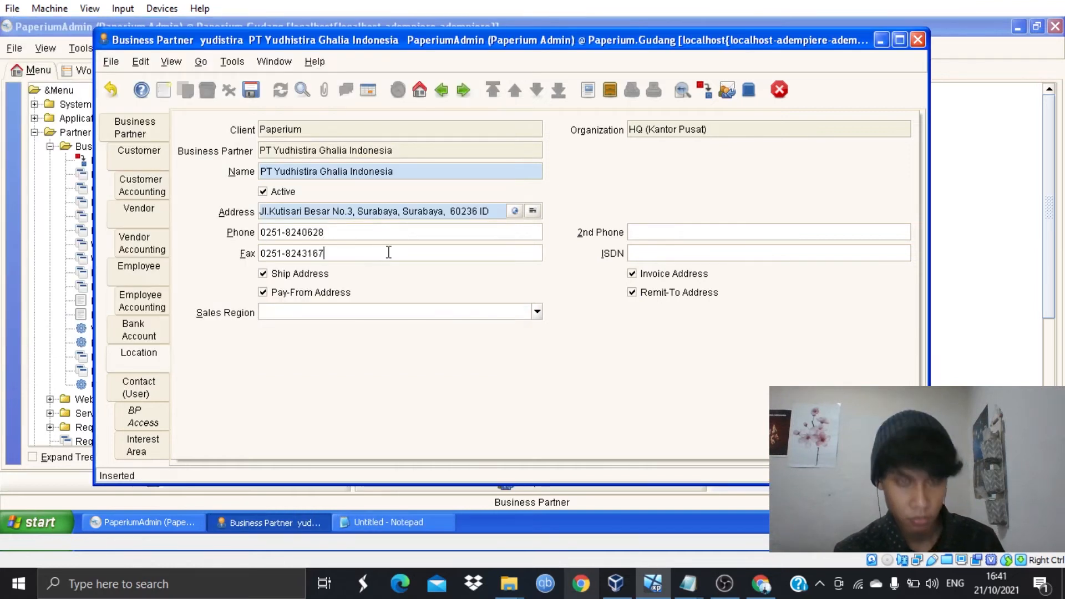
pyautogui.click(250, 91)
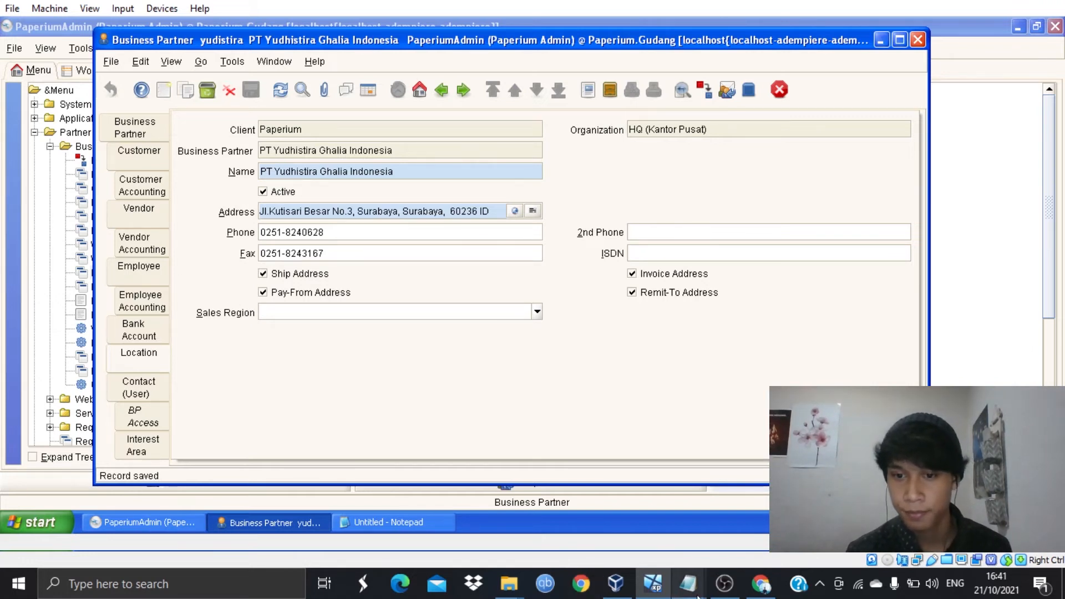
pyautogui.click(724, 584)
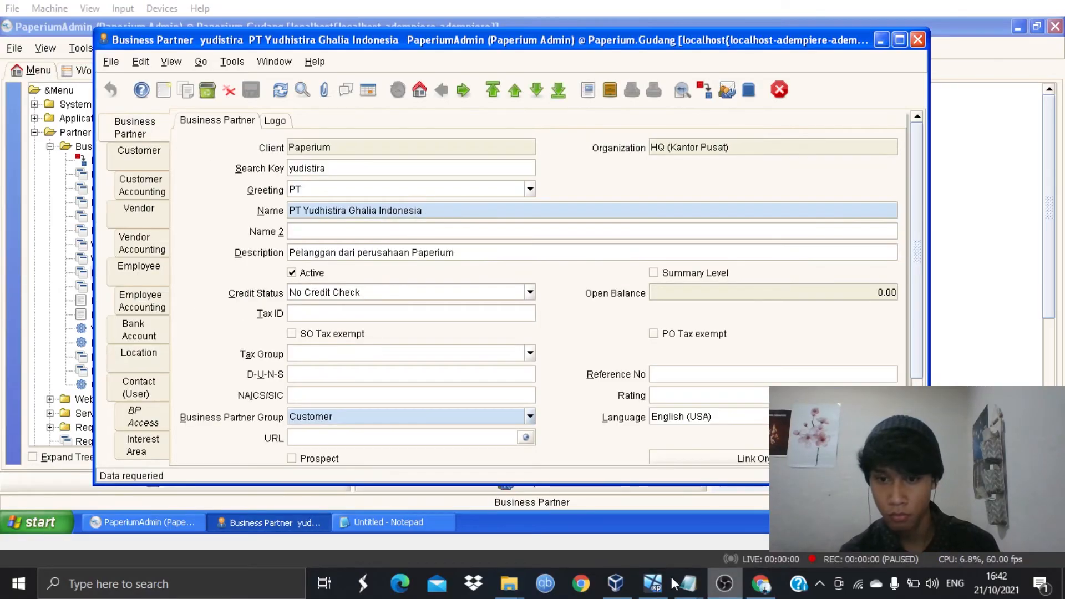
# - Duplicate the partner record, changing the search key to 'toba' and keeping greeting PT
pyautogui.click(653, 584)
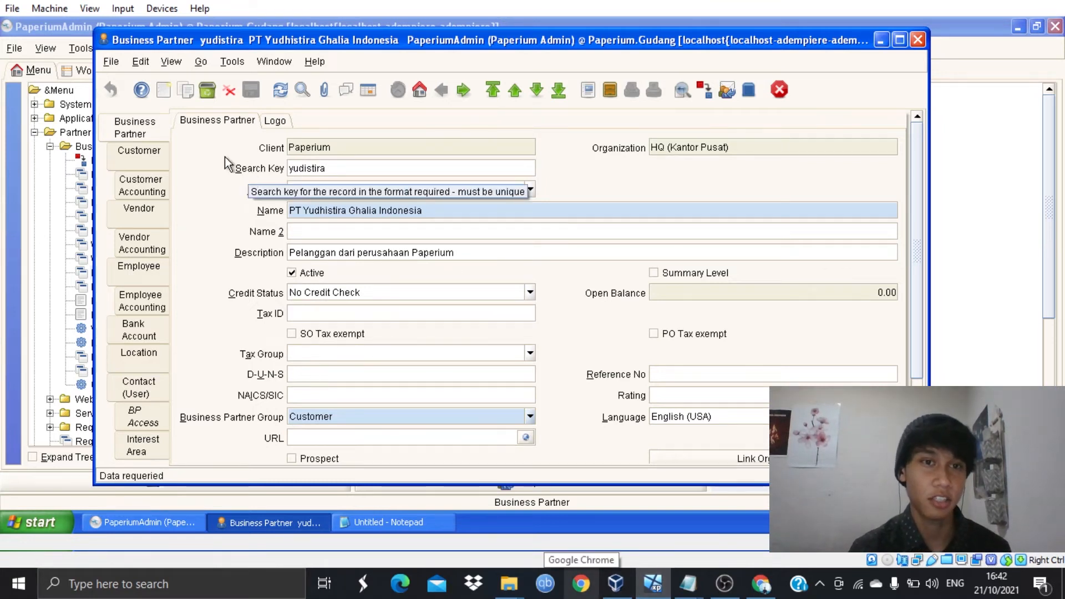
pyautogui.click(193, 94)
pyautogui.moveTo(334, 171); pyautogui.dragTo(253, 171)
pyautogui.press('BackSpace')
pyautogui.write('tiko')
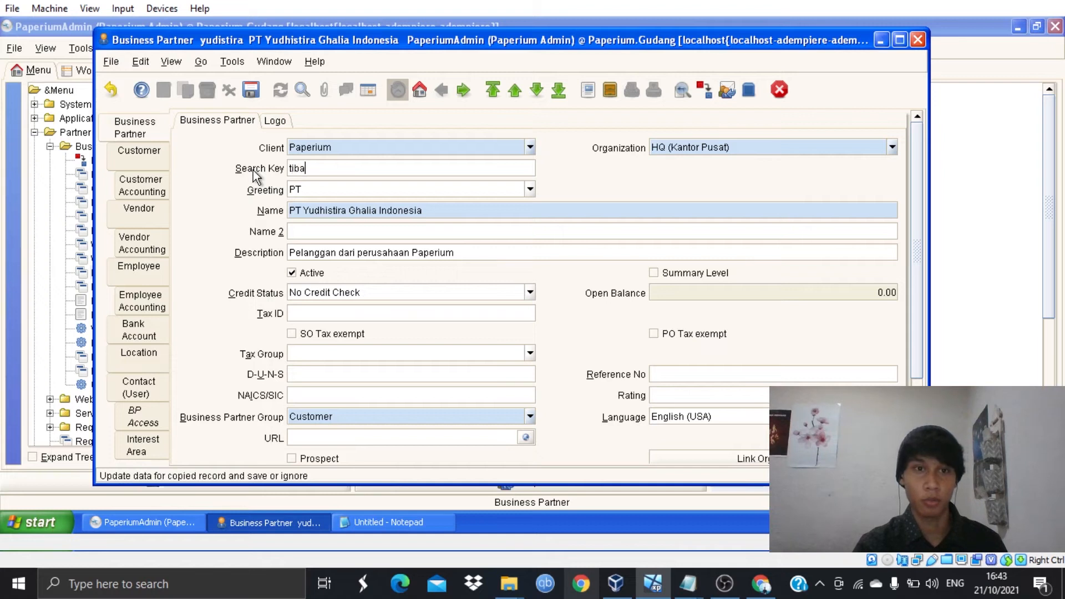
pyautogui.press('BackSpace')
pyautogui.press('BackSpace')
pyautogui.press('BackSpace')
pyautogui.write('oba')
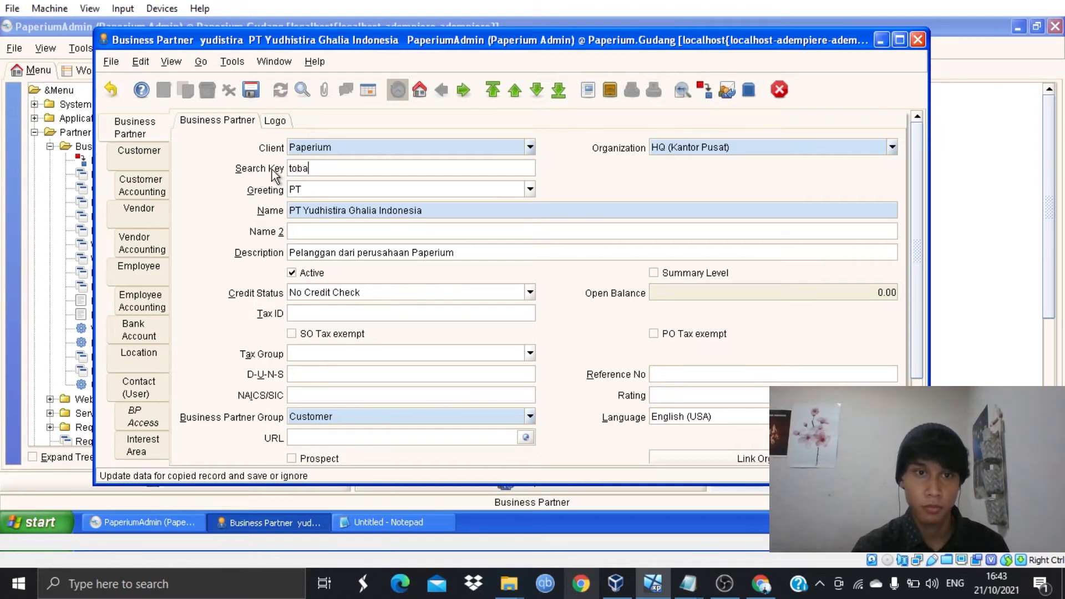
pyautogui.click(531, 188)
pyautogui.click(442, 233)
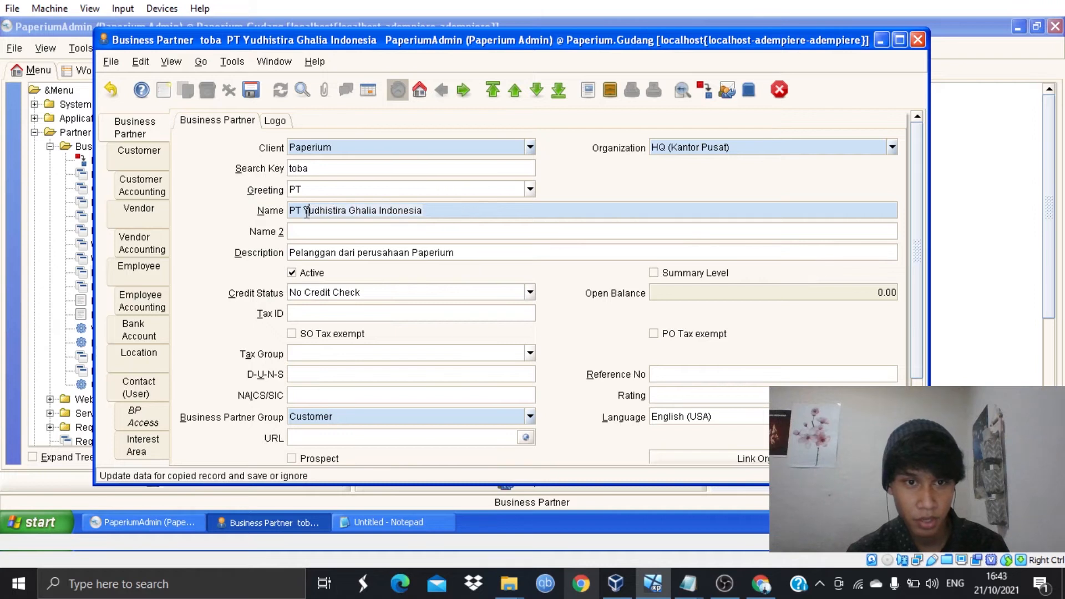
# - Rename it 'PT Toba Pulp Lestari Tbk' and change the description's Pelanggan to Supplier
pyautogui.hotkey('ctrl', 'a')
pyautogui.press('BackSpace')
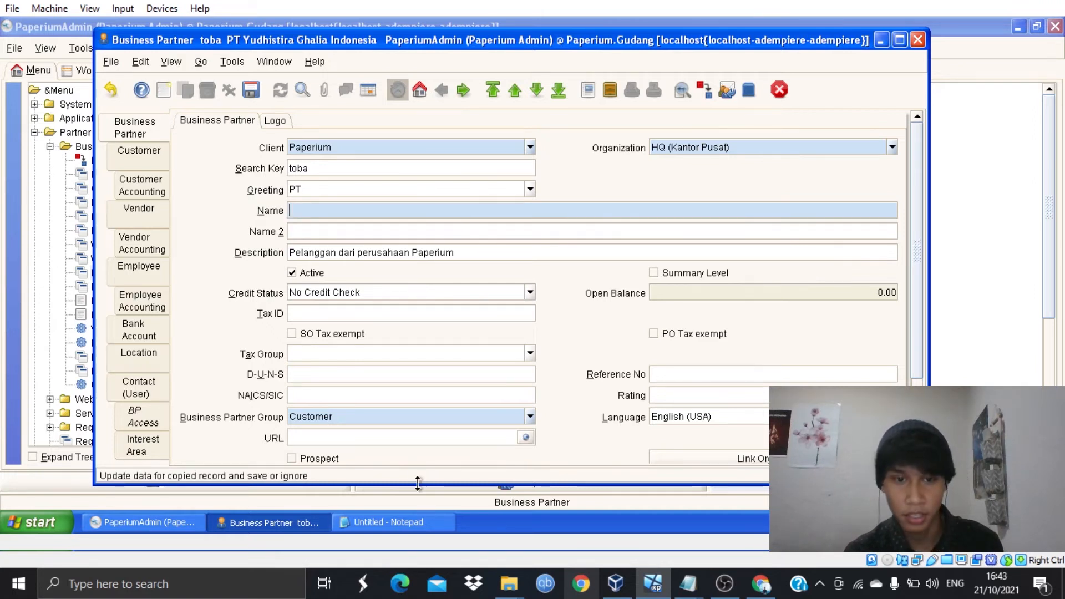
pyautogui.click(415, 528)
pyautogui.moveTo(187, 159); pyautogui.dragTo(12, 162)
pyautogui.hotkey('ctrl', 'c')
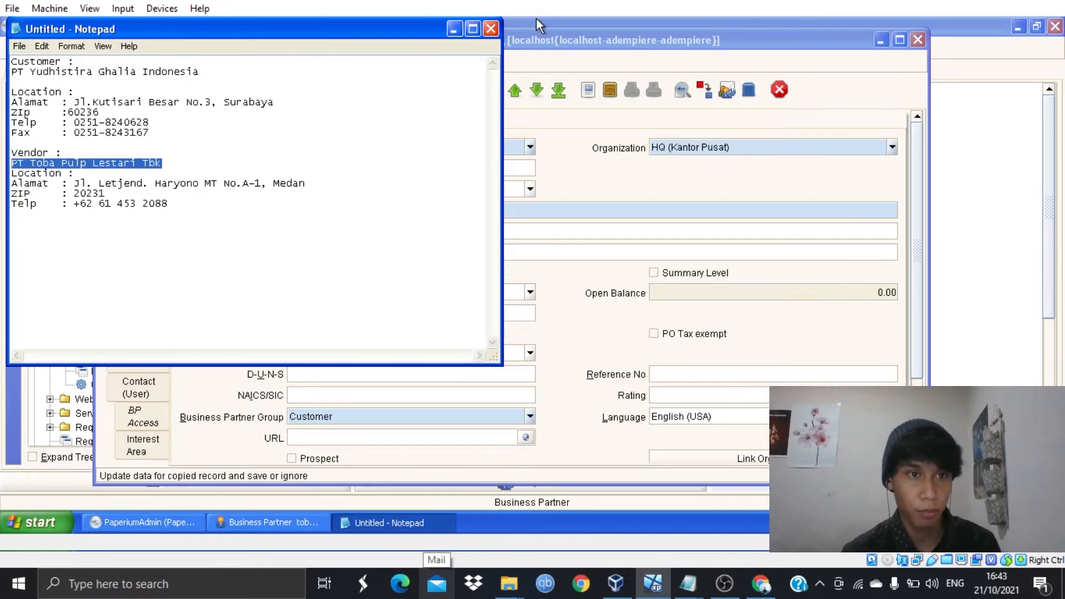
pyautogui.hotkey('alt', 'Tab')
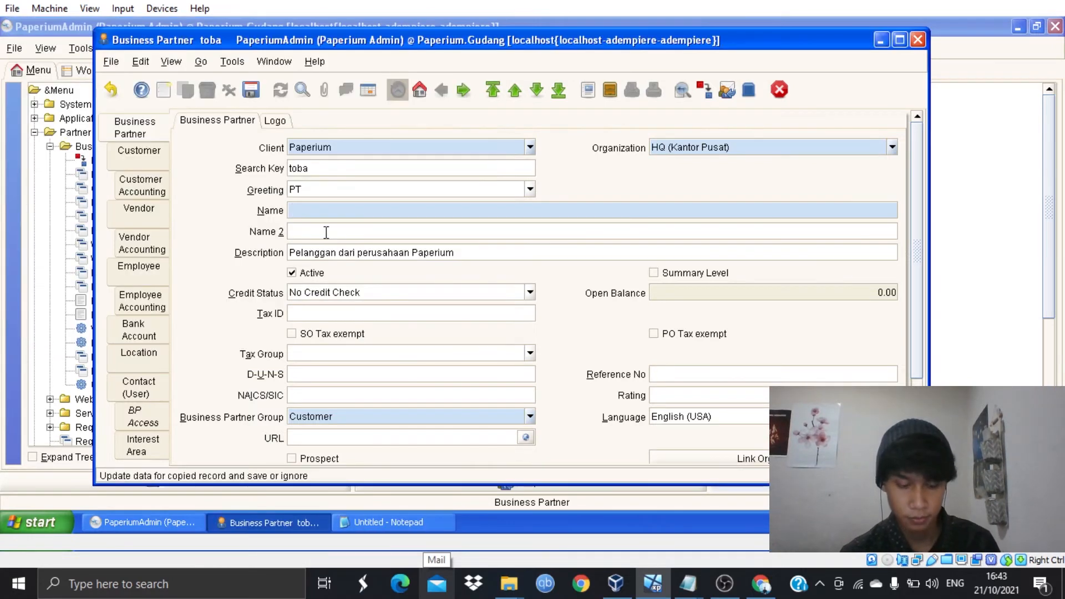
pyautogui.hotkey('ctrl', 'v')
pyautogui.click(338, 253)
pyautogui.press('BackSpace')
pyautogui.press('BackSpace')
pyautogui.press('BackSpace')
pyautogui.press('BackSpace')
pyautogui.press('BackSpace')
pyautogui.press('BackSpace')
pyautogui.press('BackSpace')
pyautogui.press('BackSpace')
pyautogui.press('BackSpace')
pyautogui.press('BackSpace')
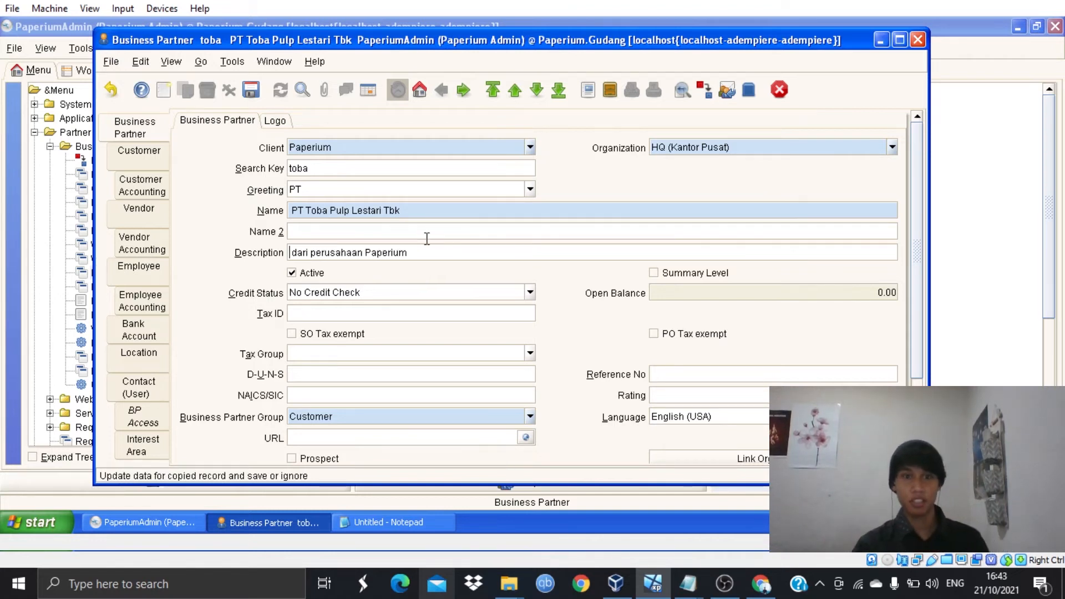
pyautogui.write('Supplier')
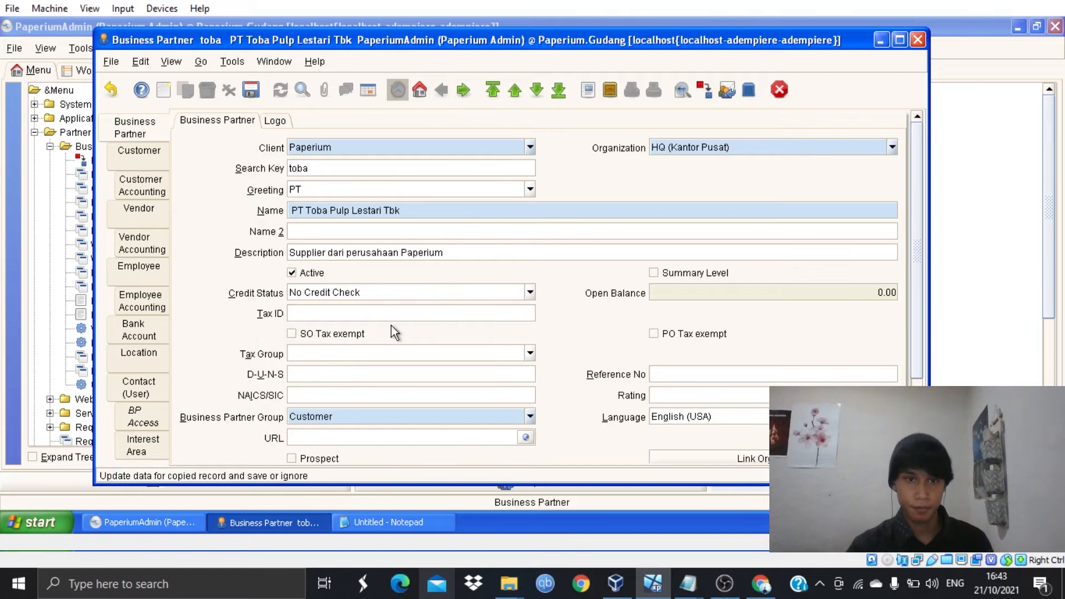
# - Put the partner in the Vendor group and save
pyautogui.click(533, 416)
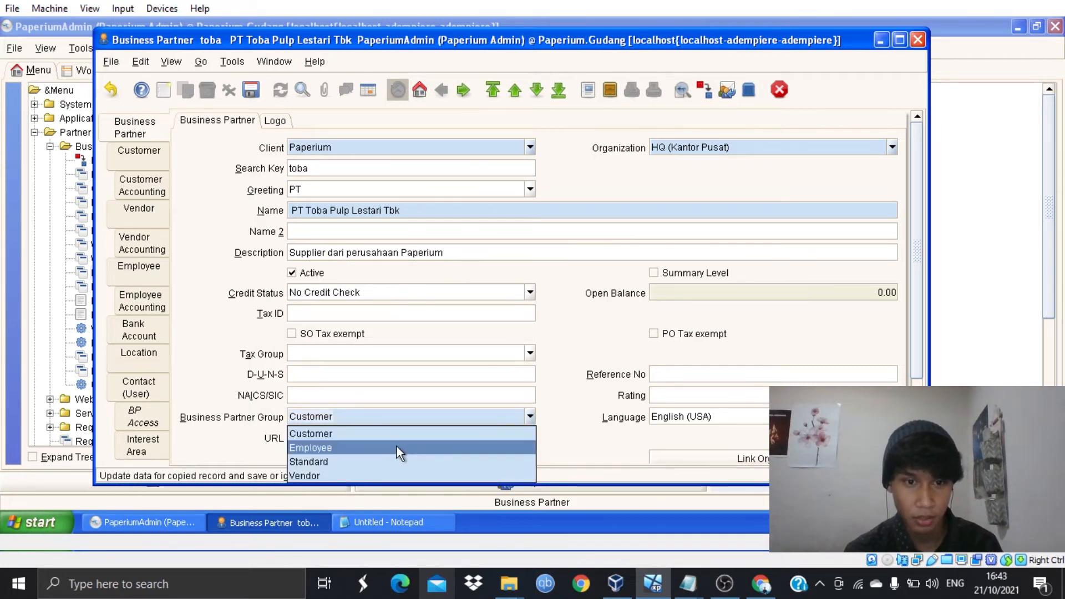
pyautogui.click(393, 476)
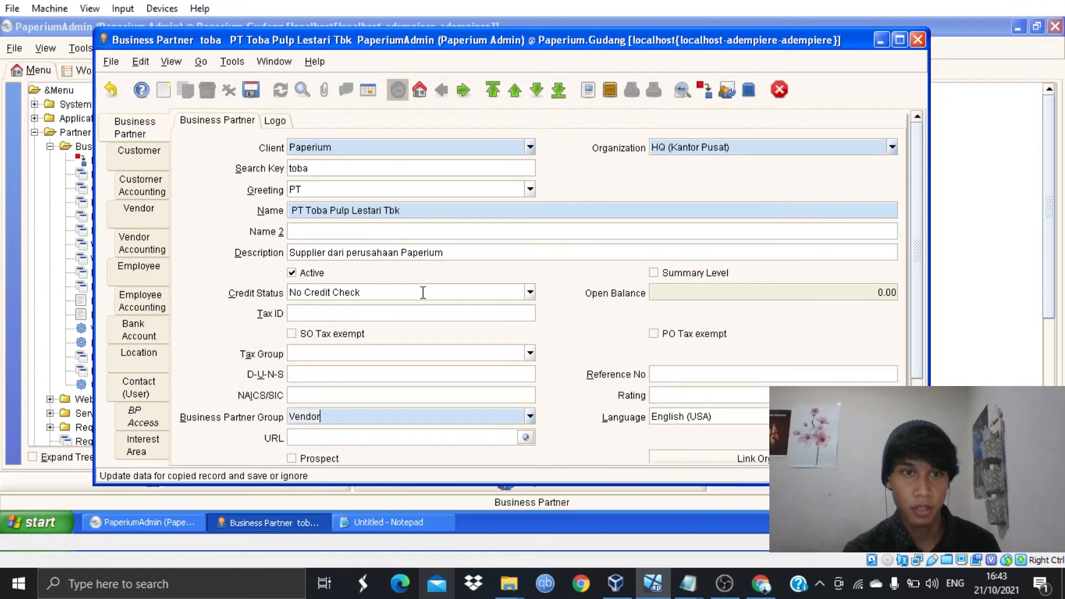
pyautogui.click(242, 93)
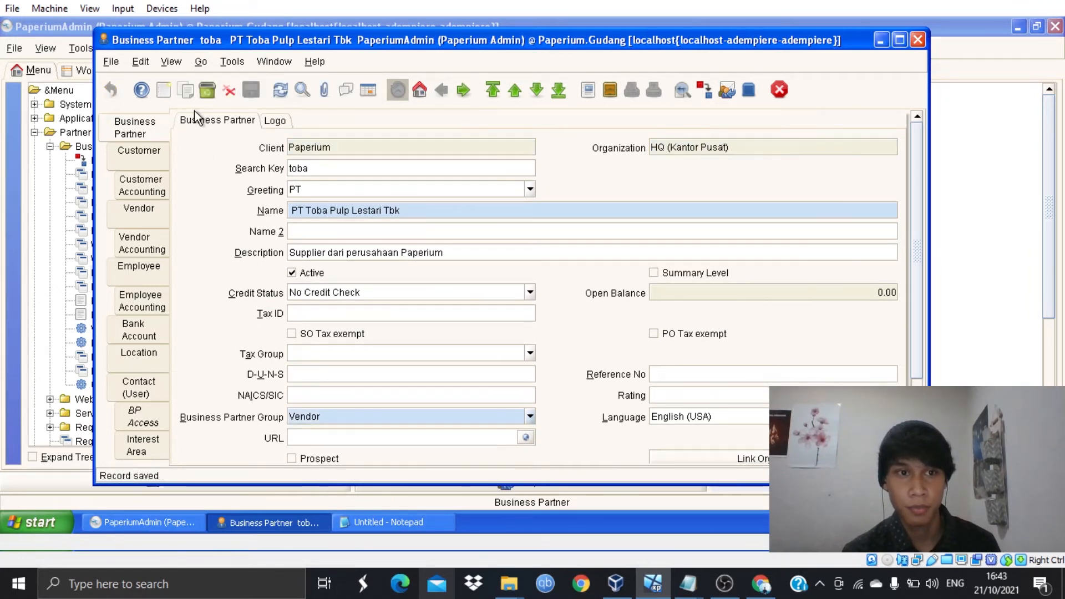
pyautogui.click(119, 222)
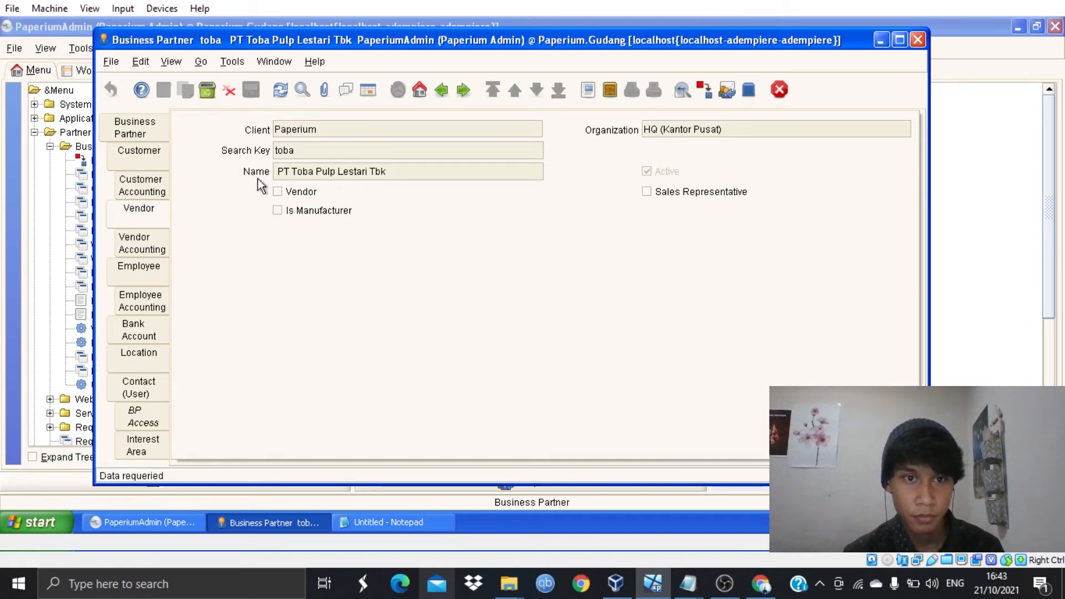
# - Mark PT Toba Pulp Lestari Tbk as a vendor with Direct Deposit payment rule and save it
pyautogui.click(278, 192)
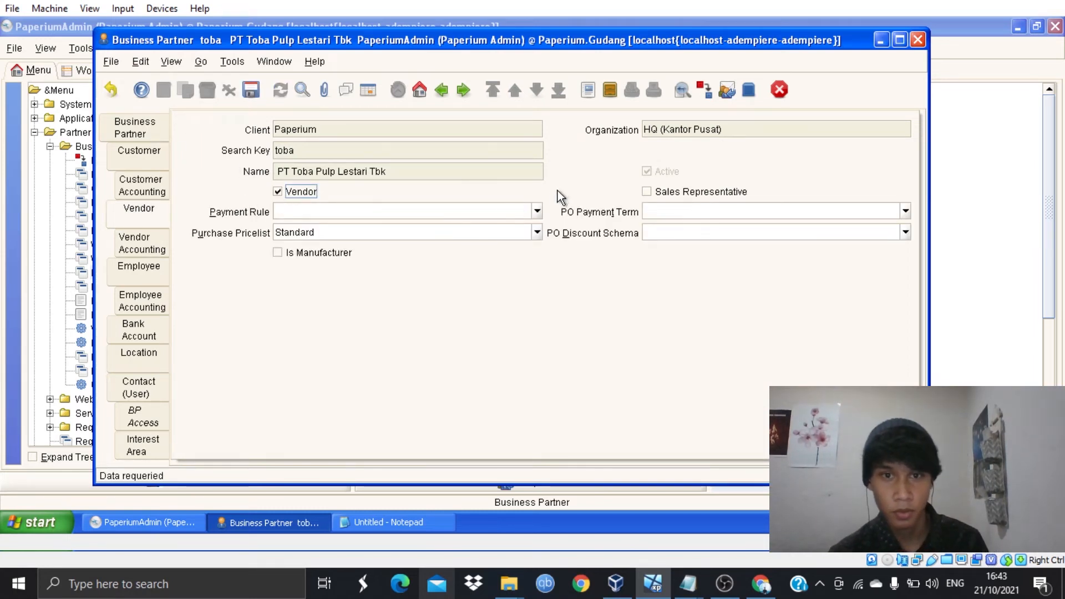
pyautogui.click(543, 210)
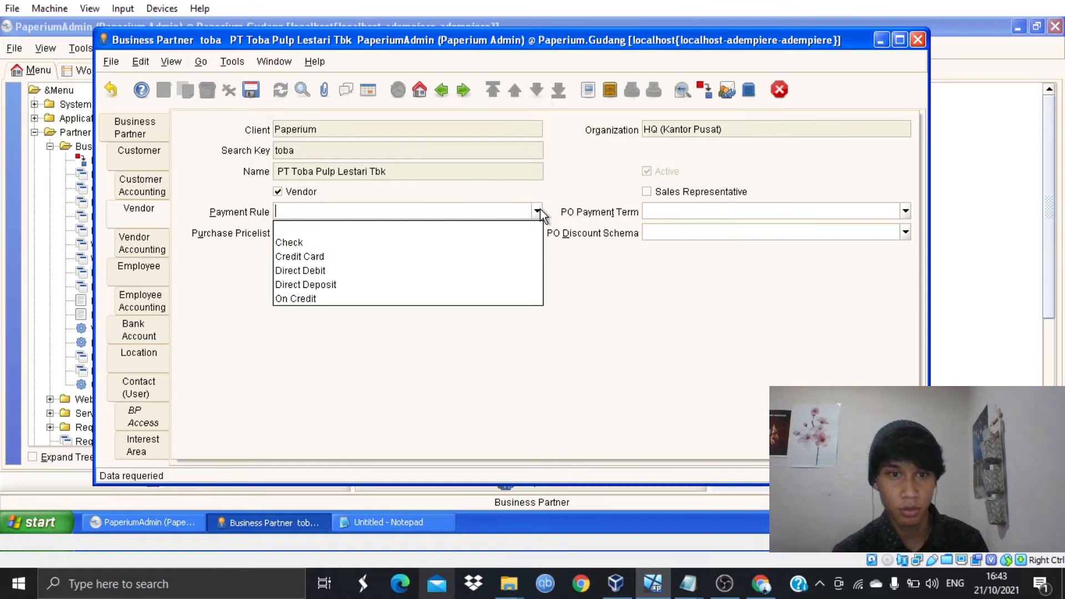
pyautogui.click(461, 278)
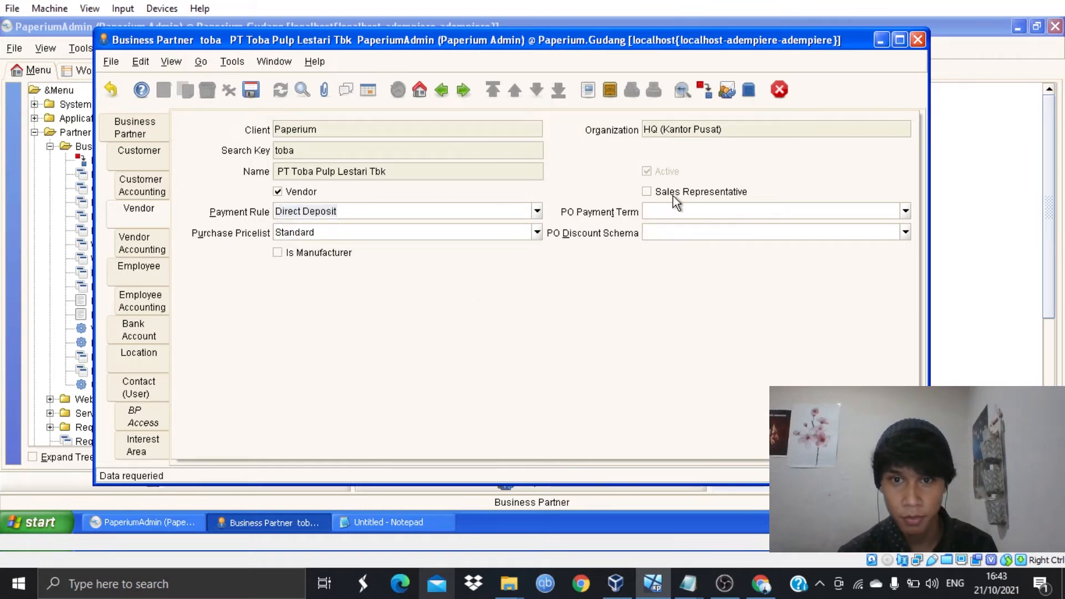
pyautogui.click(261, 93)
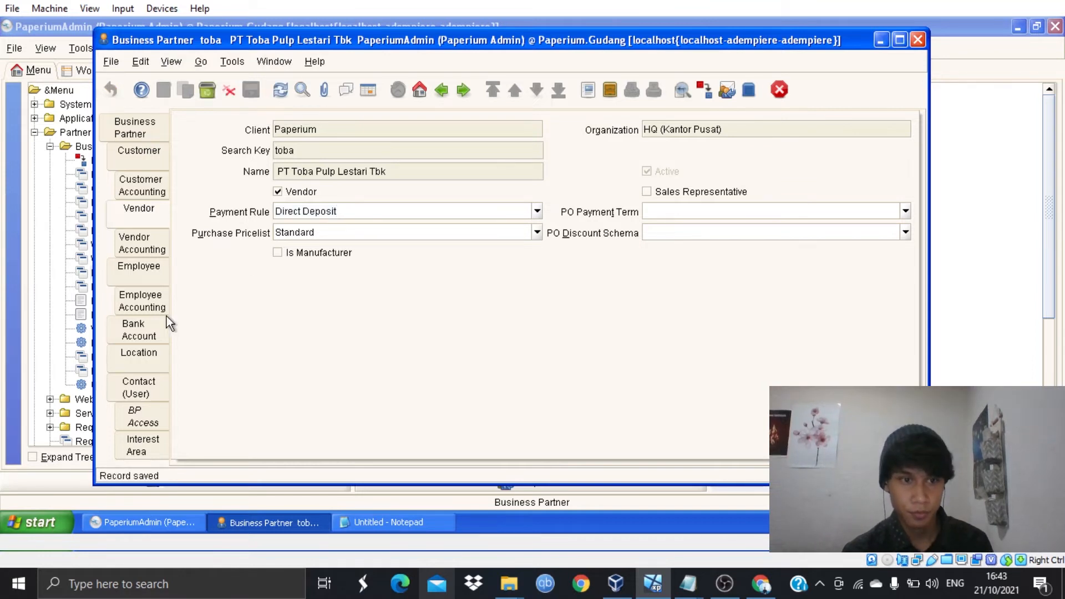
pyautogui.click(152, 368)
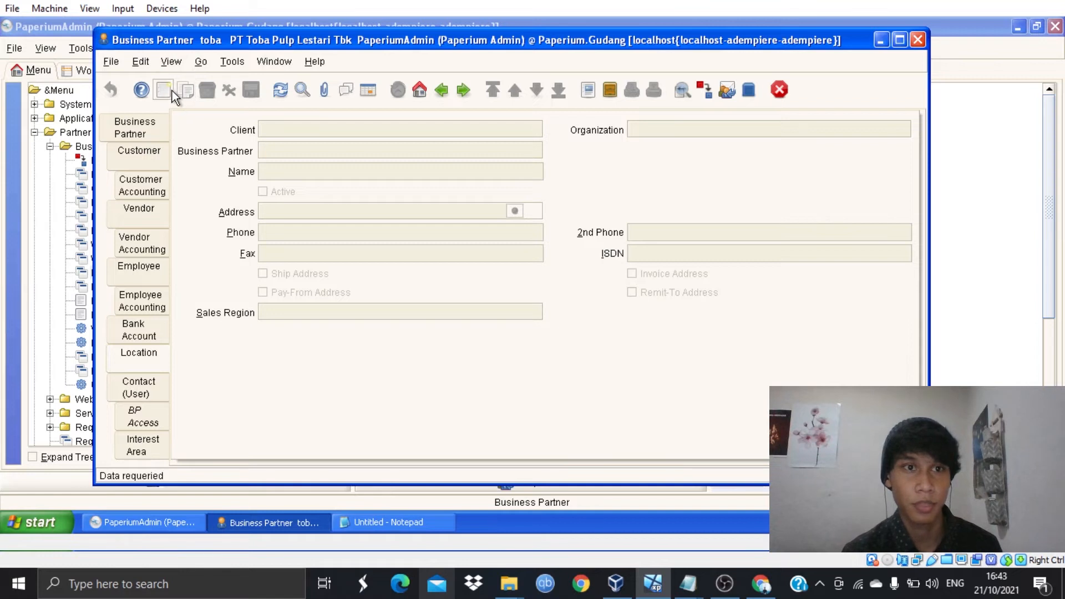
# - Start a new active location named after the company PT Toba Pulp Lestari Tbk
pyautogui.click(170, 91)
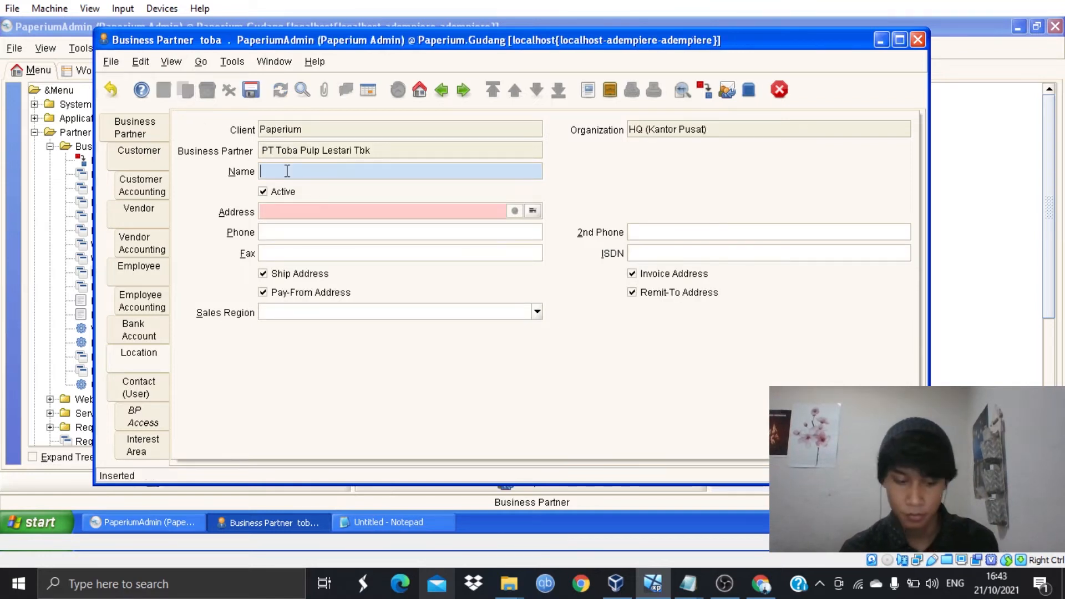
pyautogui.write('PT Toba Pulp Lestari Tbk')
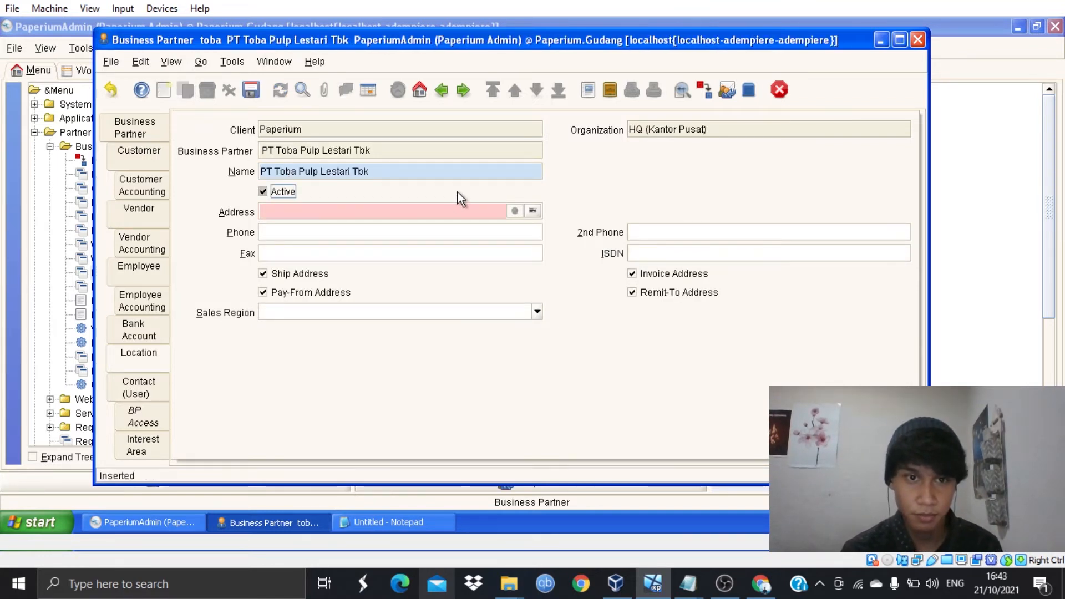
pyautogui.click(457, 192)
pyautogui.click(284, 191)
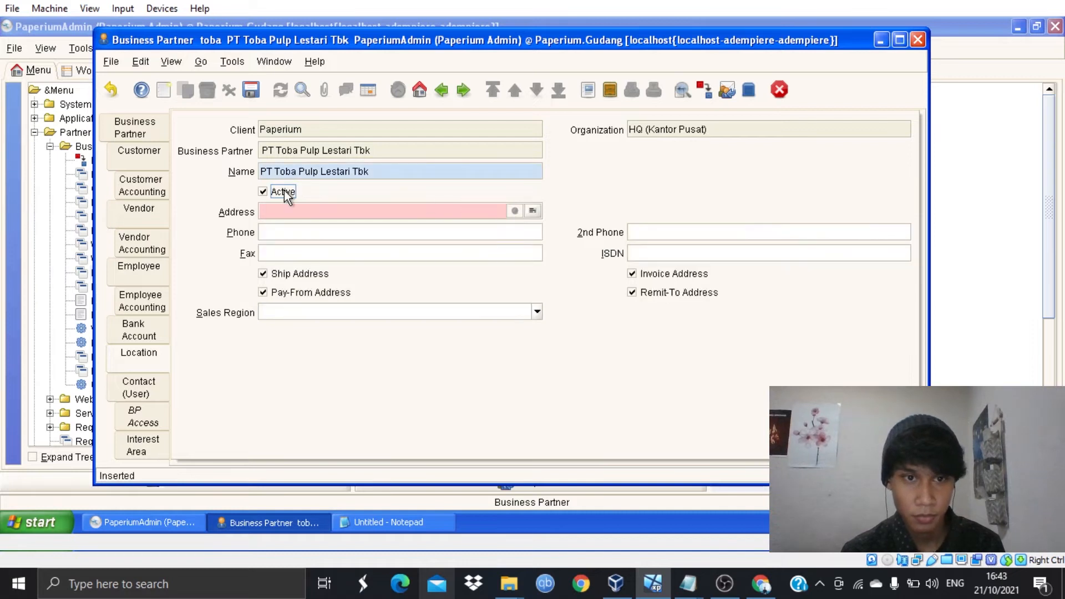
# - Fill the new address with the vendor's street address, city Medan, and the state looked up with 'id'
pyautogui.click(530, 210)
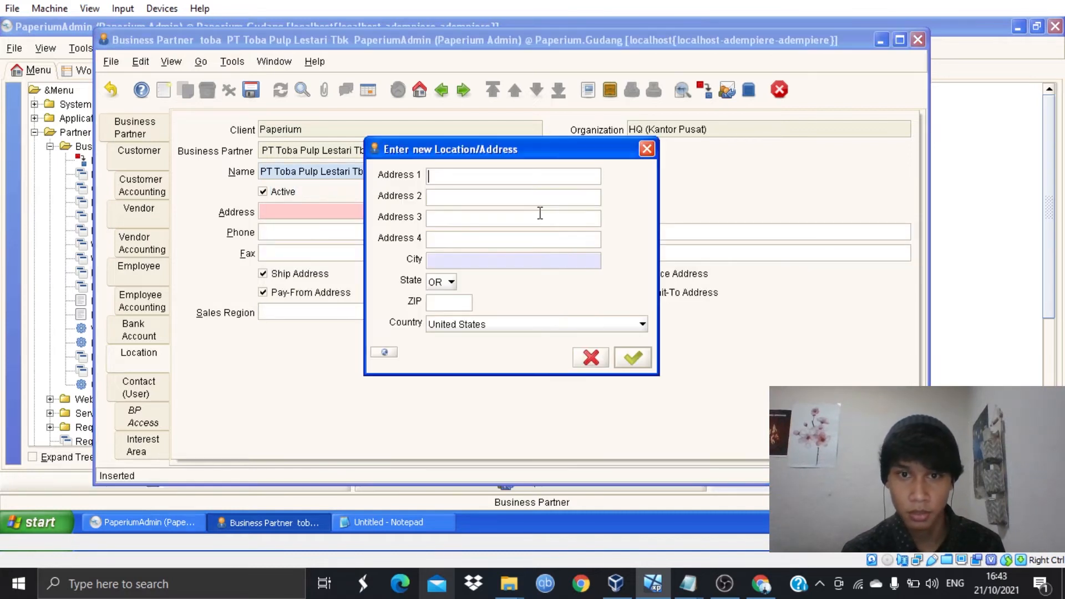
pyautogui.click(383, 522)
pyautogui.moveTo(312, 183); pyautogui.dragTo(74, 182)
pyautogui.hotkey('ctrl', 'c')
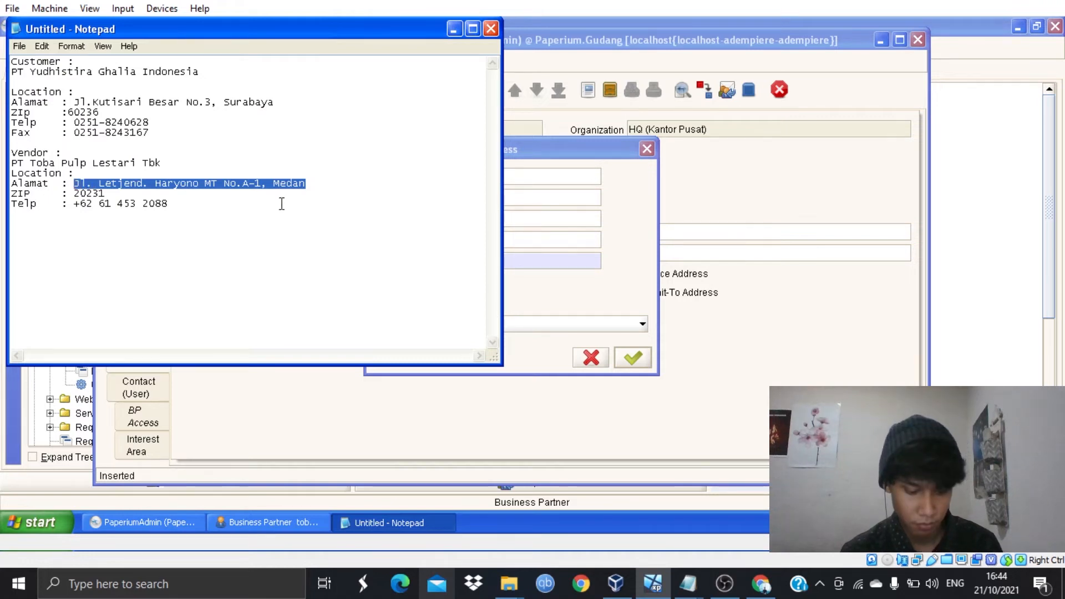
pyautogui.click(454, 29)
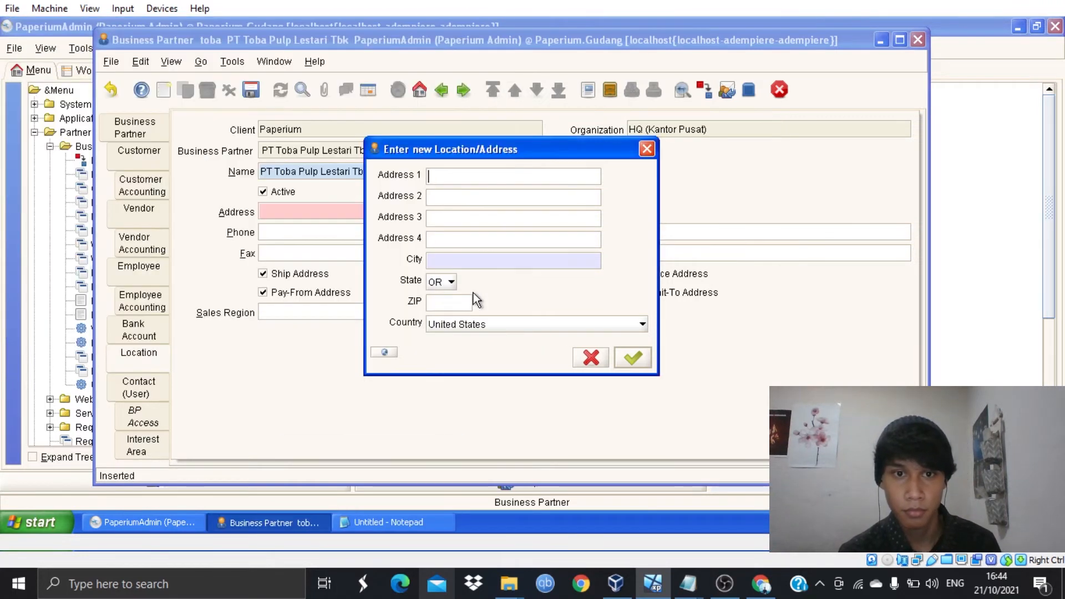
pyautogui.click(507, 169)
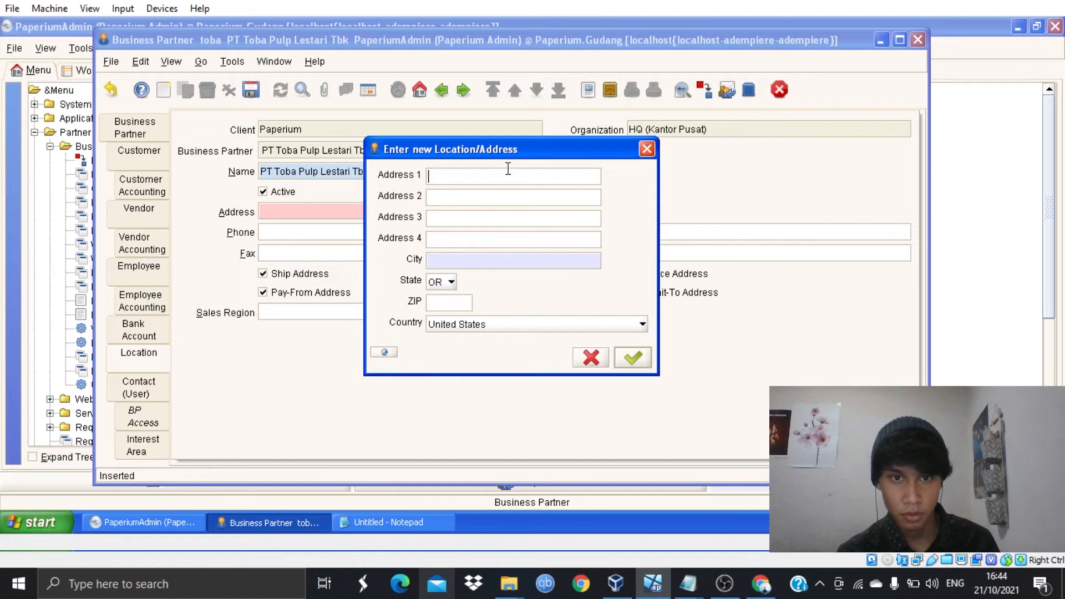
pyautogui.hotkey('ctrl', 'v')
pyautogui.click(516, 259)
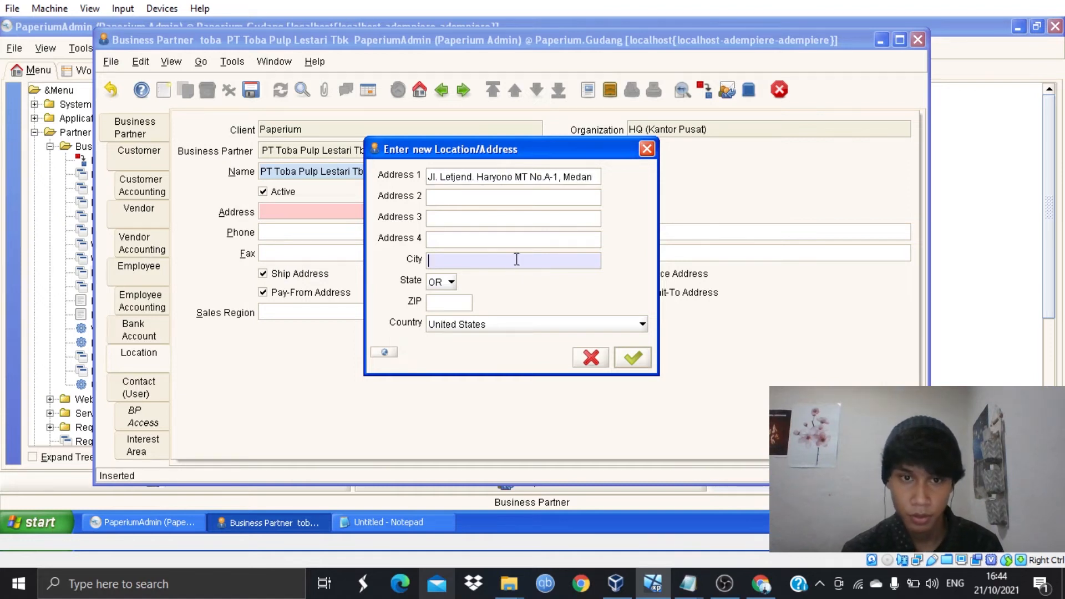
pyautogui.write('Medan')
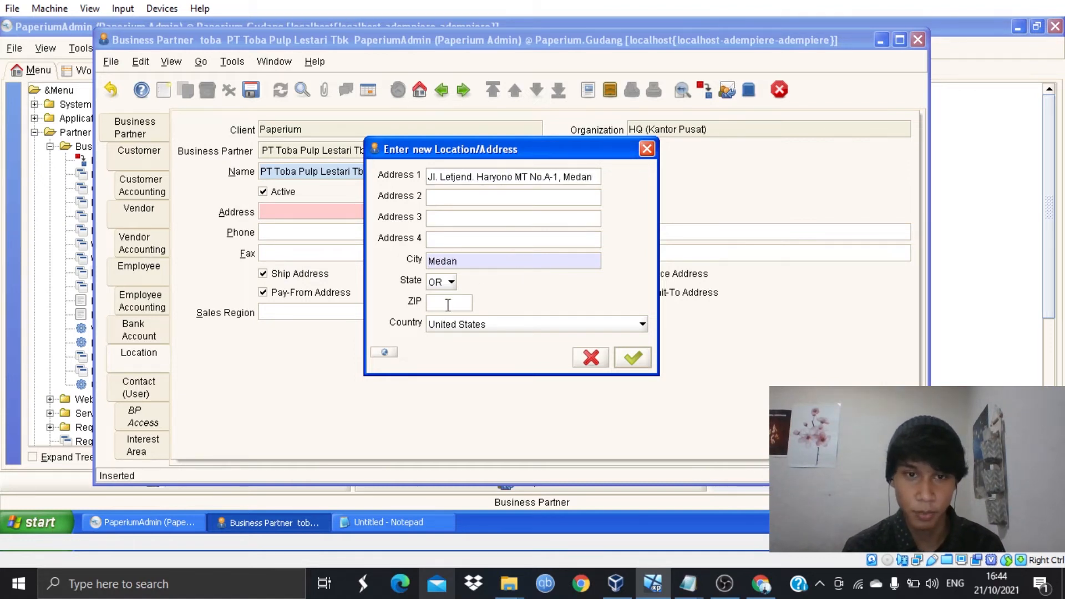
pyautogui.click(443, 282)
pyautogui.write('id')
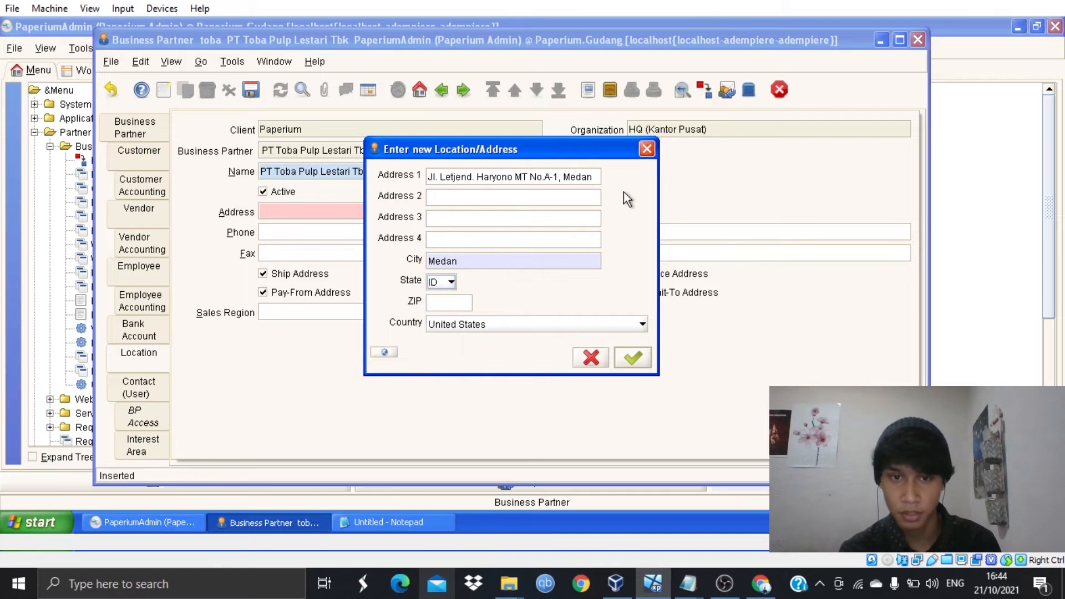
# - Add the vendor's ZIP code, set the country to Indonesia, and confirm the address
pyautogui.click(383, 522)
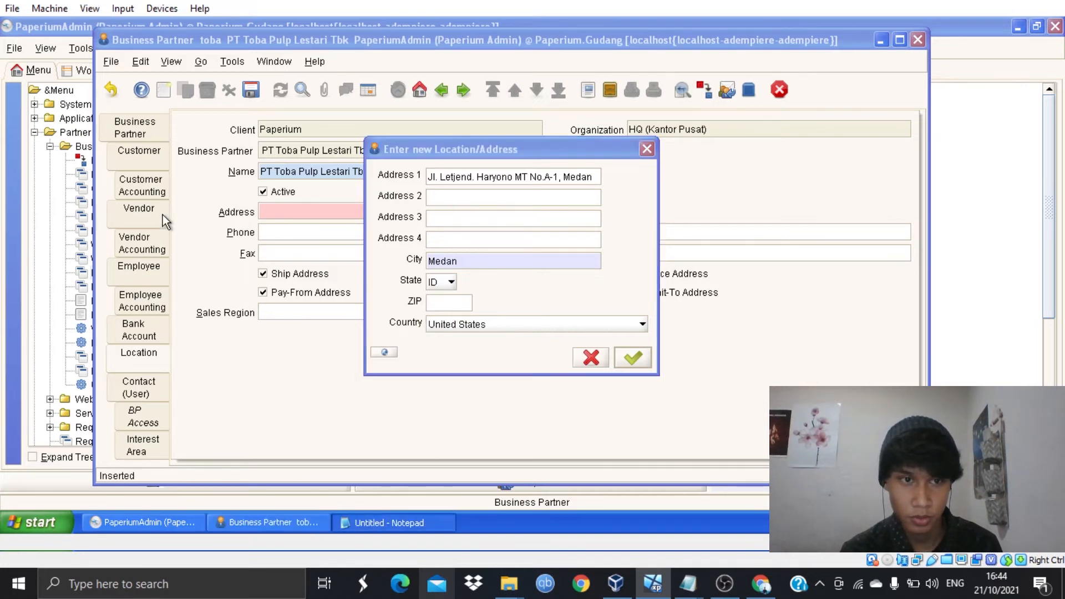
pyautogui.moveTo(117, 195); pyautogui.dragTo(75, 195)
pyautogui.hotkey('ctrl', 'c')
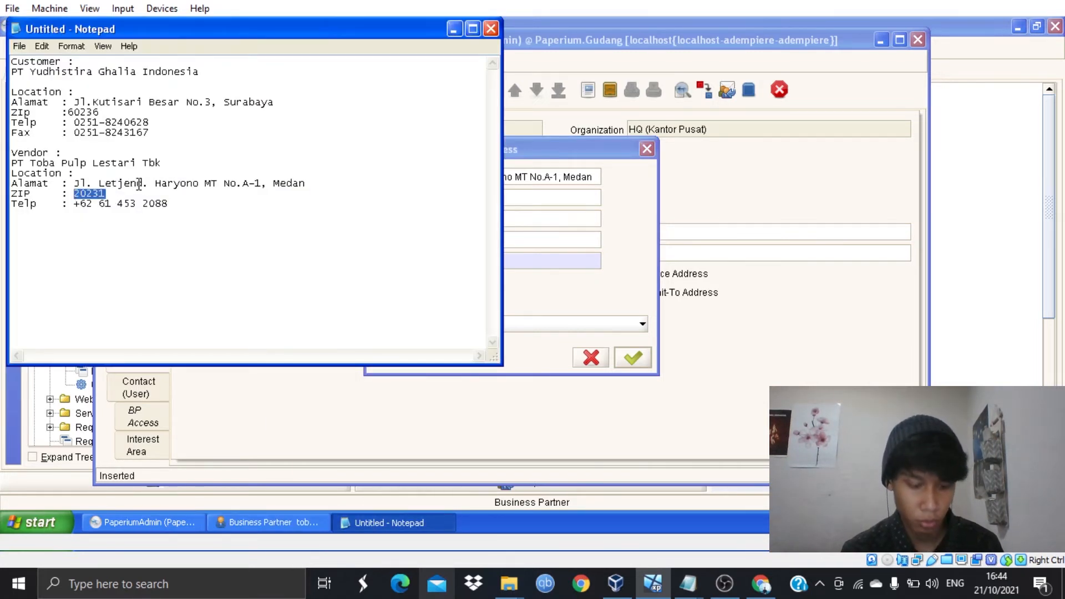
pyautogui.click(453, 29)
pyautogui.click(434, 299)
pyautogui.hotkey('ctrl', 'v')
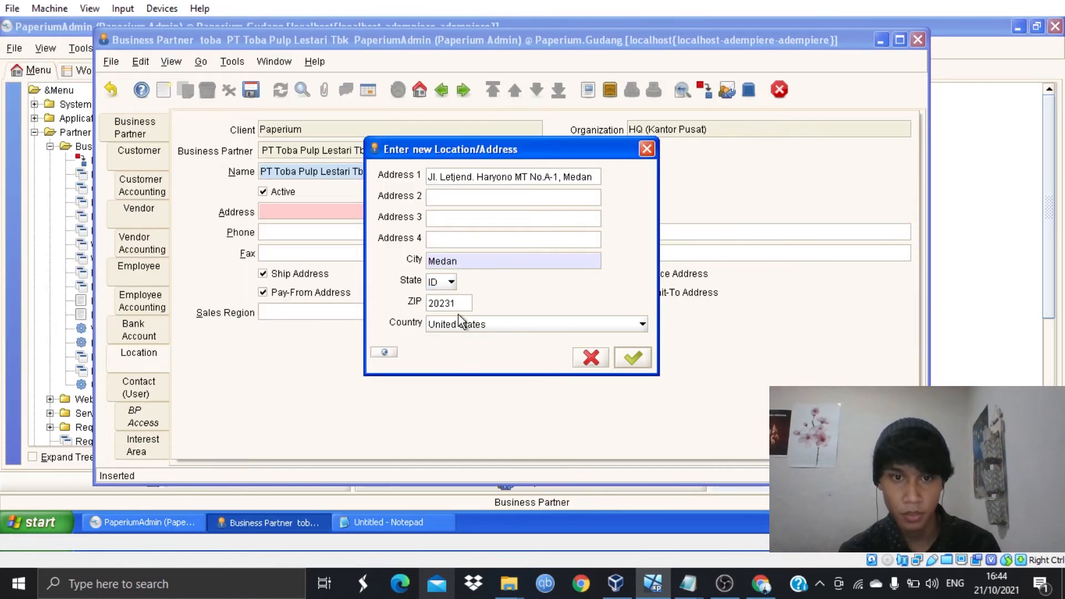
pyautogui.click(458, 318)
pyautogui.press('i')
pyautogui.press('i')
pyautogui.press('i')
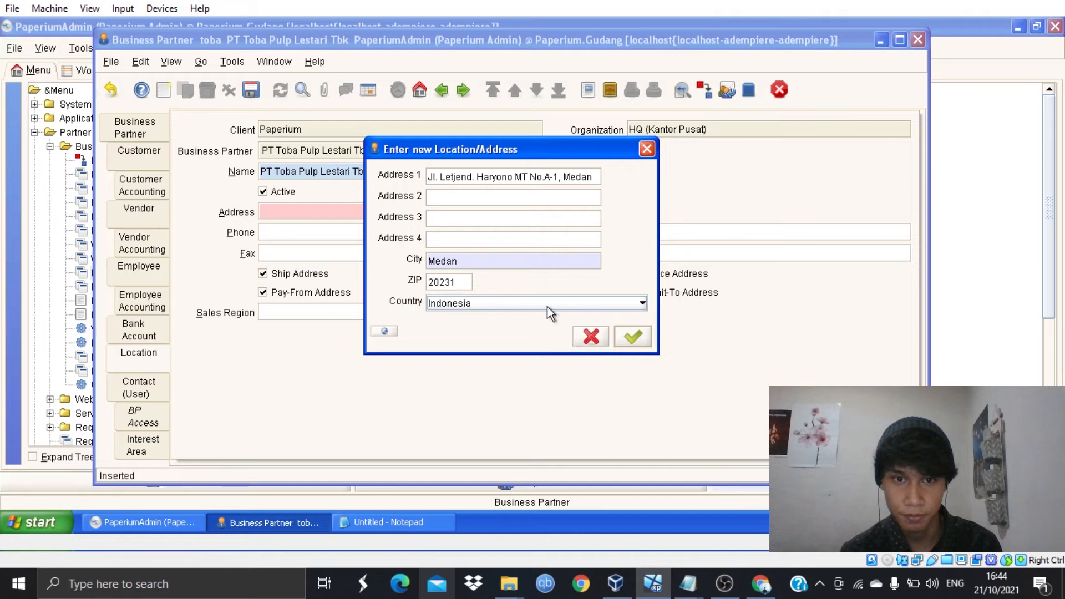
pyautogui.click(627, 339)
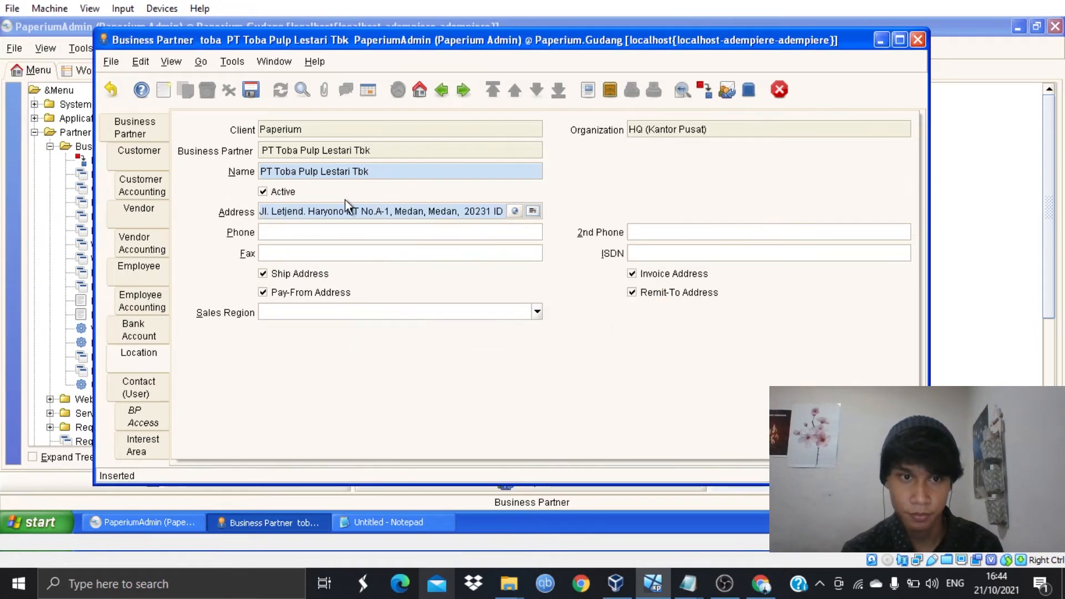
# - Paste the vendor's phone number into the location and save it
pyautogui.click(341, 520)
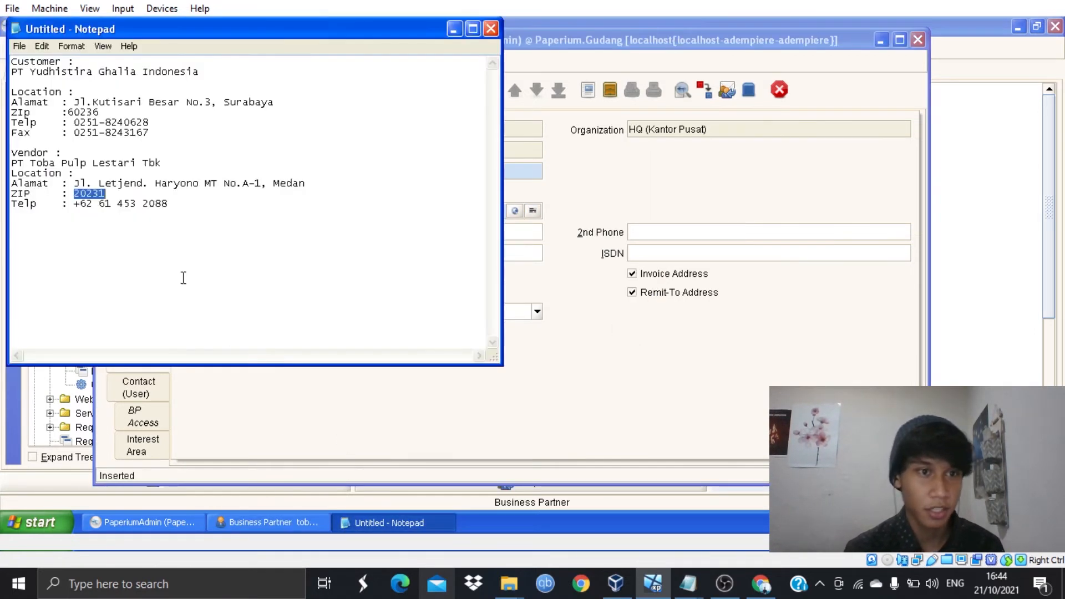
pyautogui.moveTo(170, 204); pyautogui.dragTo(74, 204)
pyautogui.hotkey('ctrl', 'c')
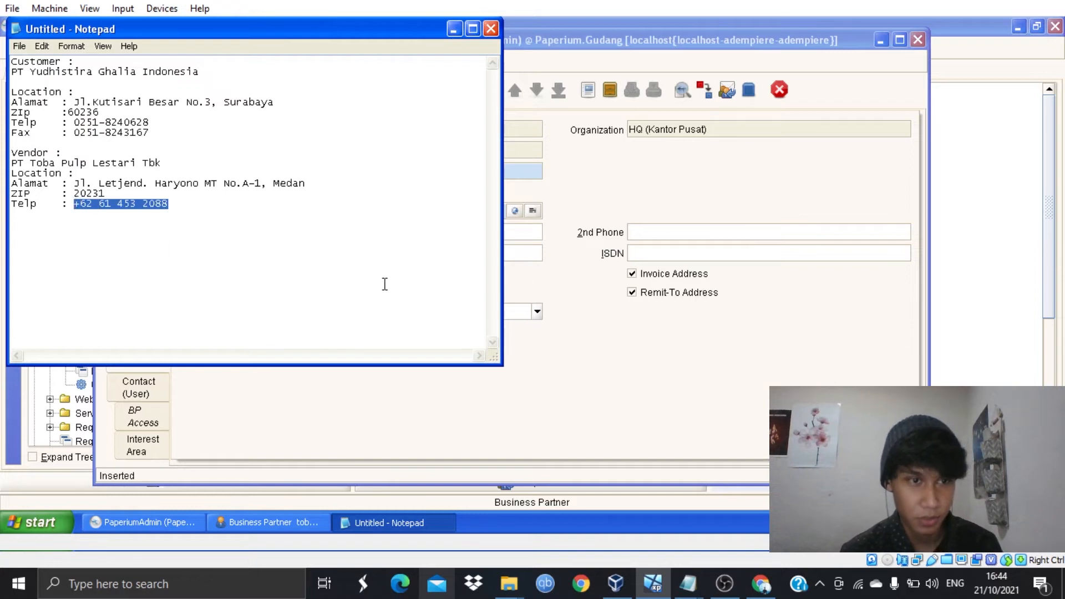
pyautogui.click(451, 28)
pyautogui.click(387, 233)
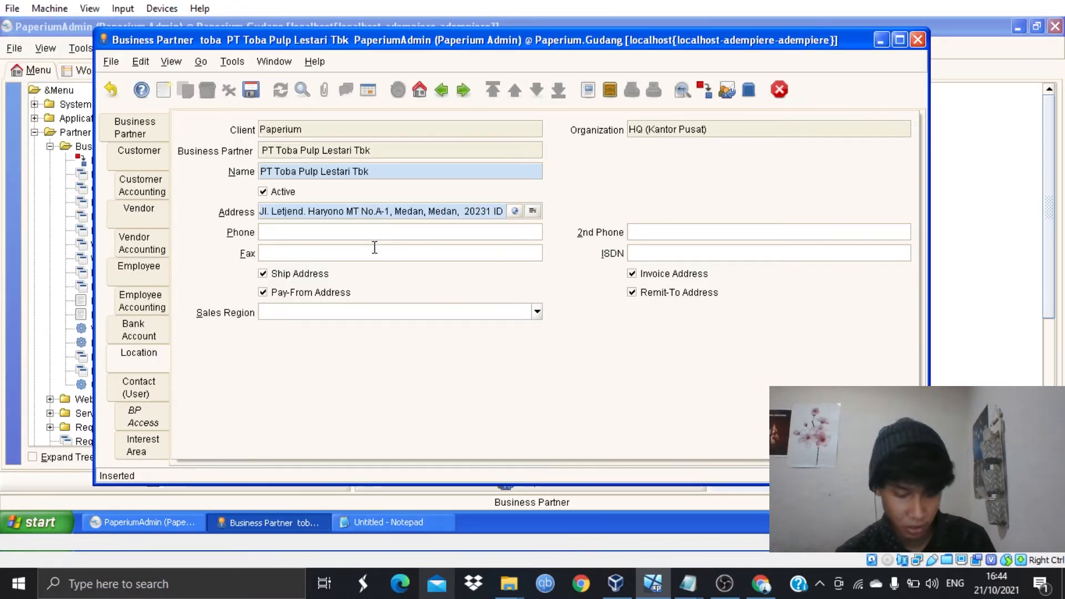
pyautogui.hotkey('ctrl', 'v')
pyautogui.click(250, 98)
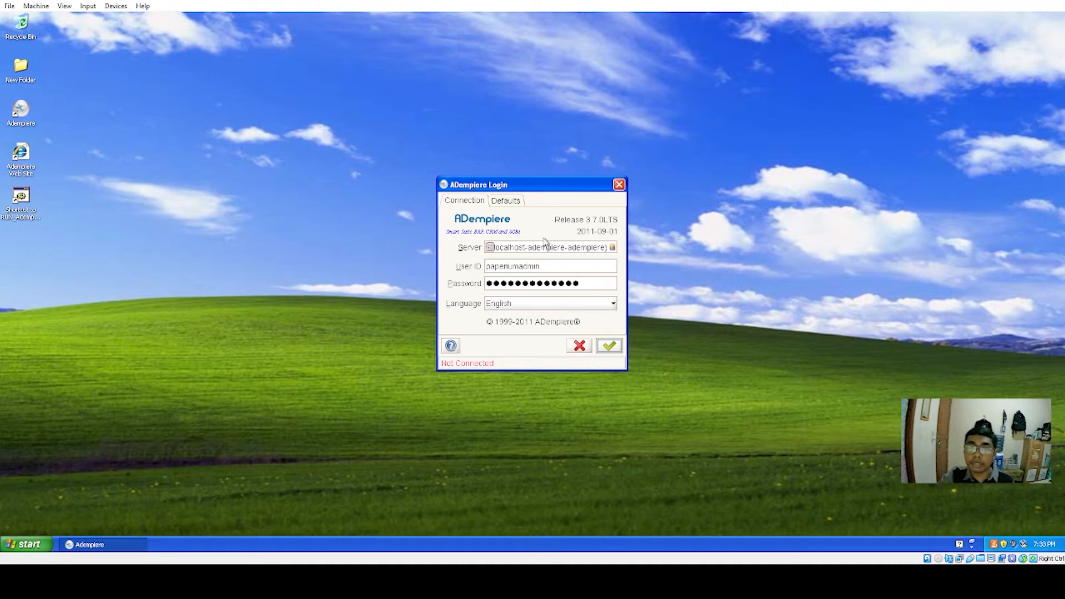
# - Connect and accept the paperium Admin role at HQ (kantor pusat) defaults to reach the main menu
pyautogui.click(609, 347)
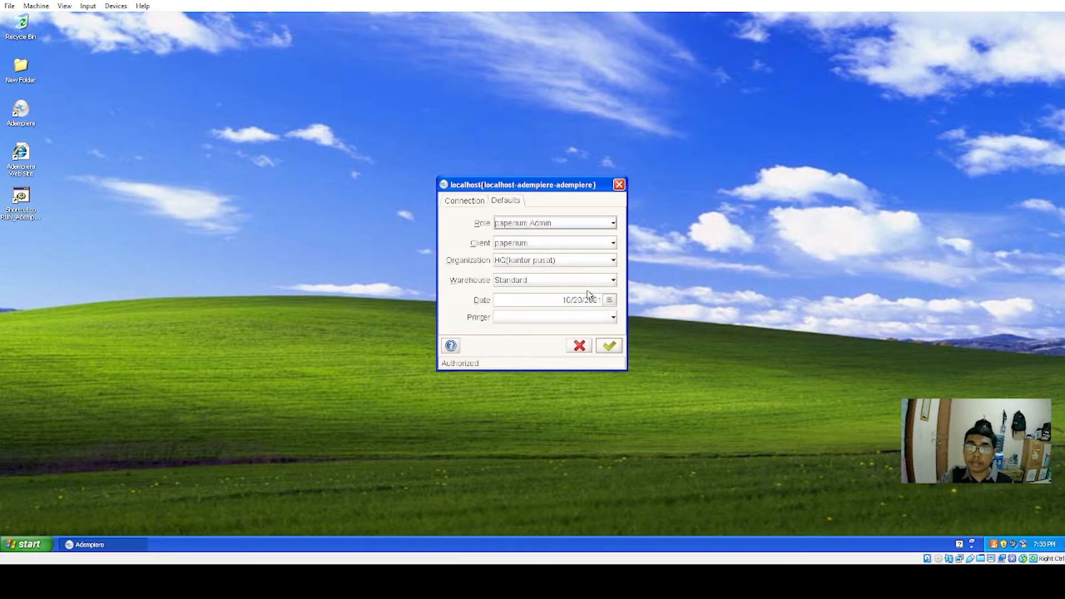
pyautogui.click(610, 346)
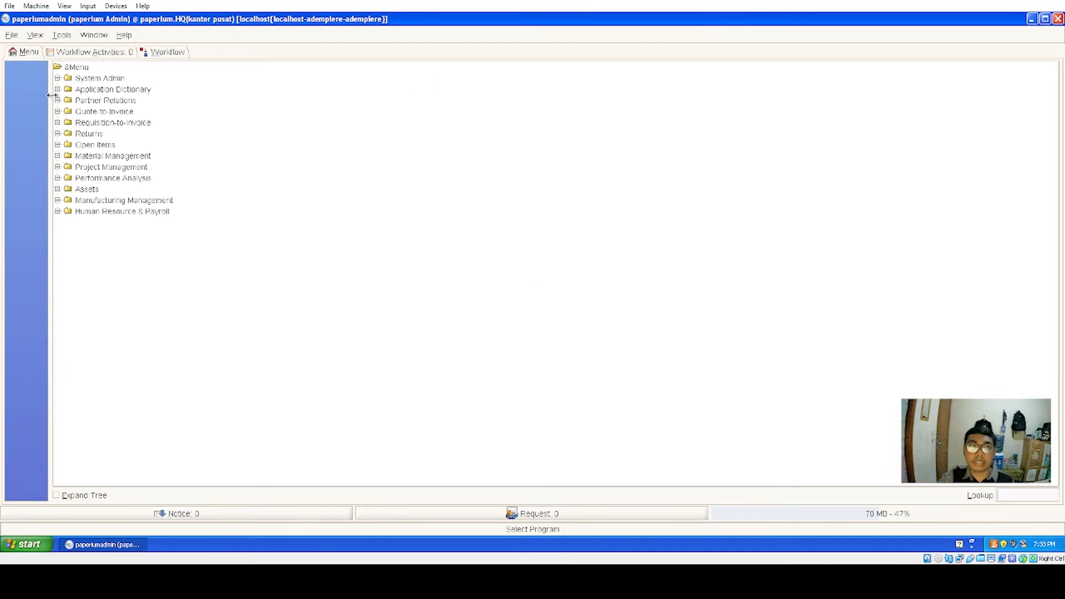
# - Expand System Admin > General Rules > Security and open the User window
pyautogui.click(58, 78)
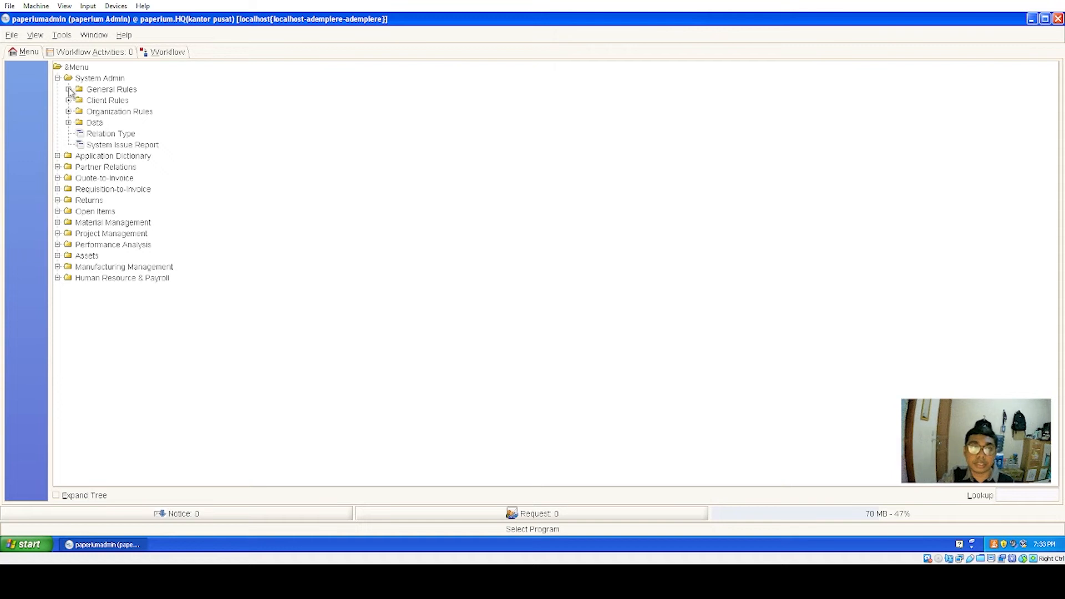
pyautogui.click(68, 89)
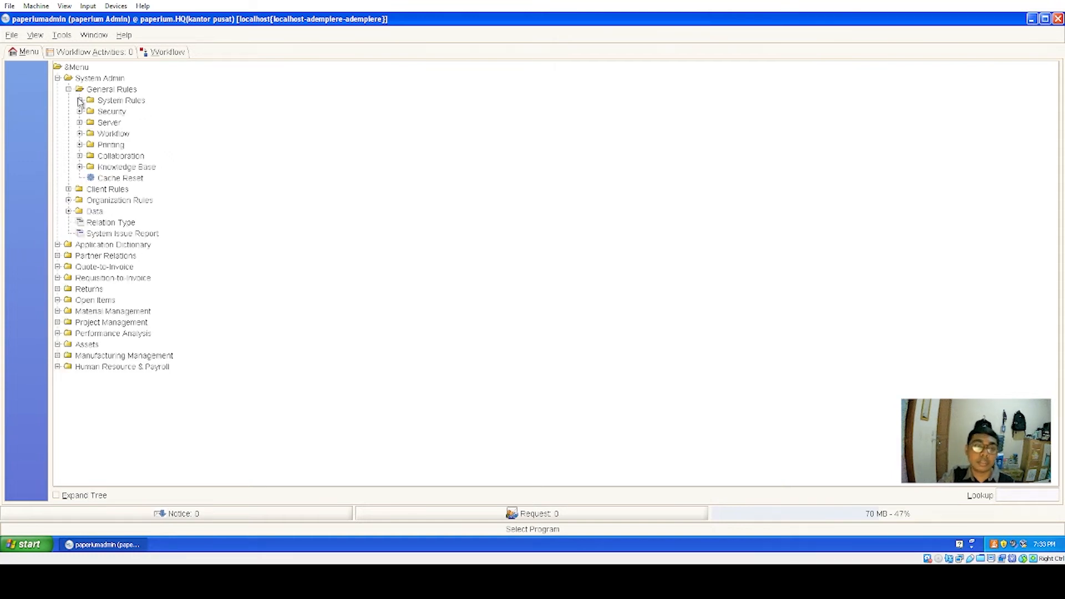
pyautogui.click(80, 111)
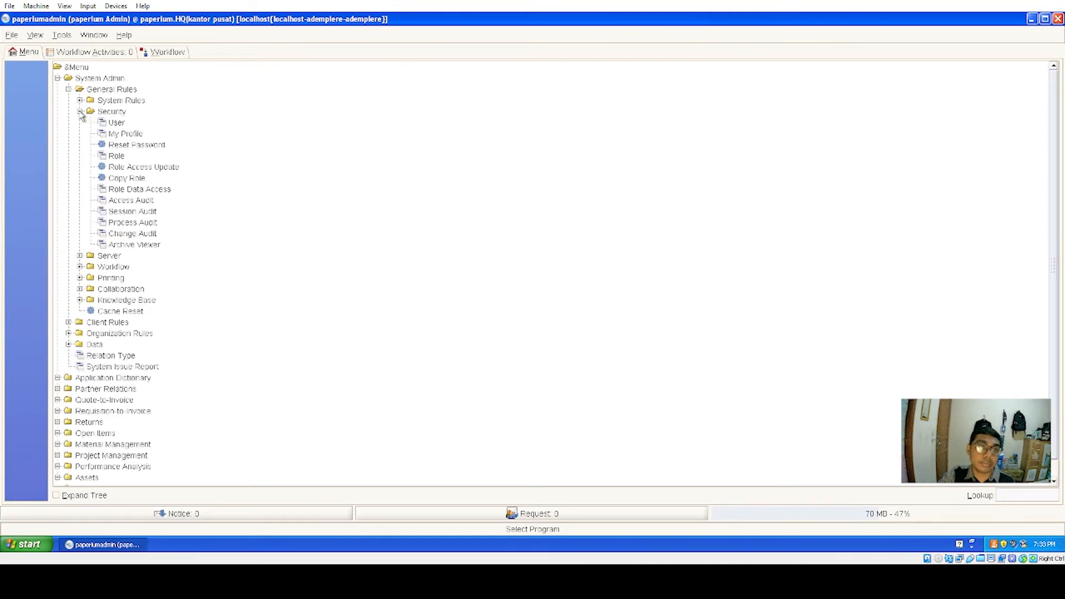
pyautogui.click(117, 123)
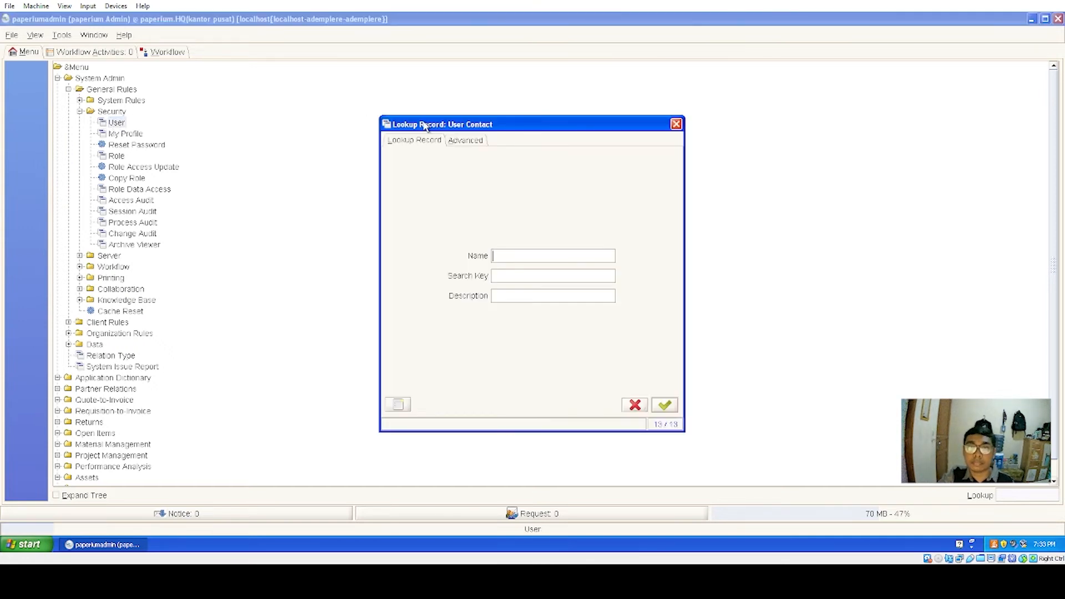
# - Open all 13 user records, review them in grid view, then return to single-record view
pyautogui.click(666, 405)
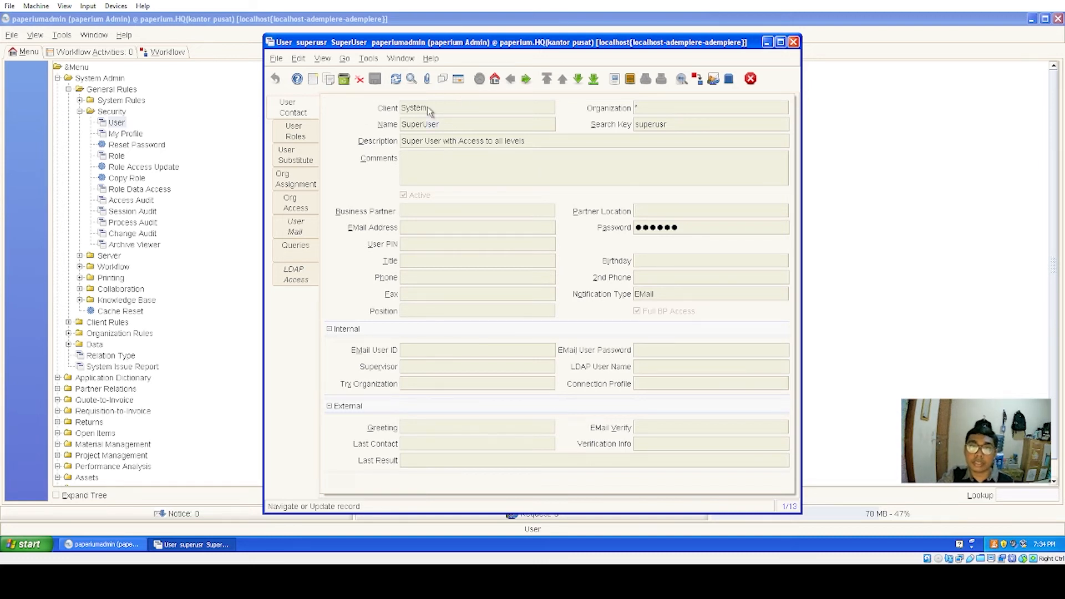
pyautogui.click(459, 79)
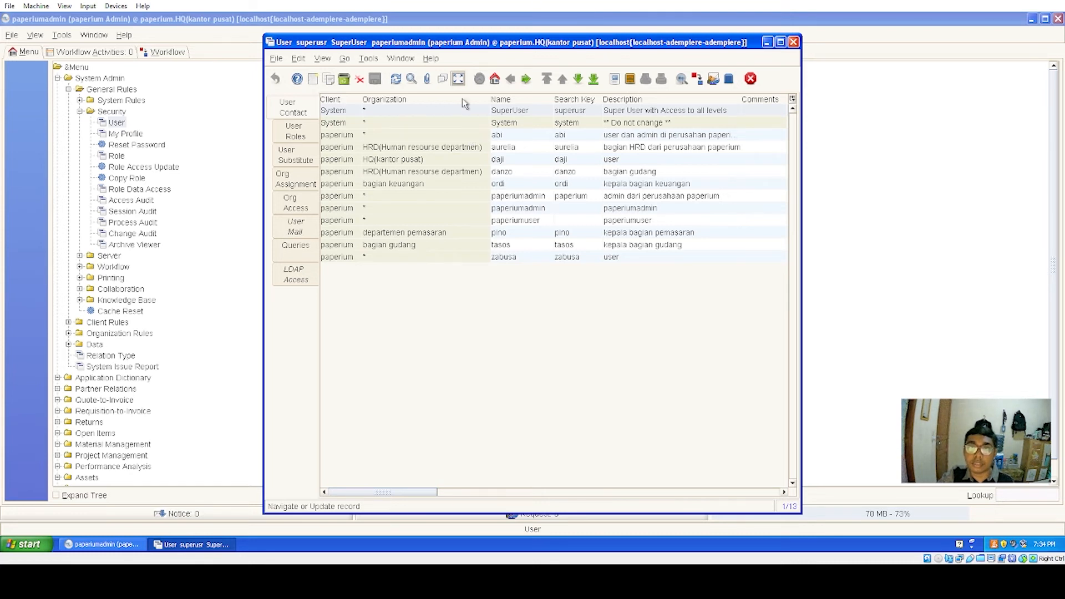
pyautogui.click(459, 81)
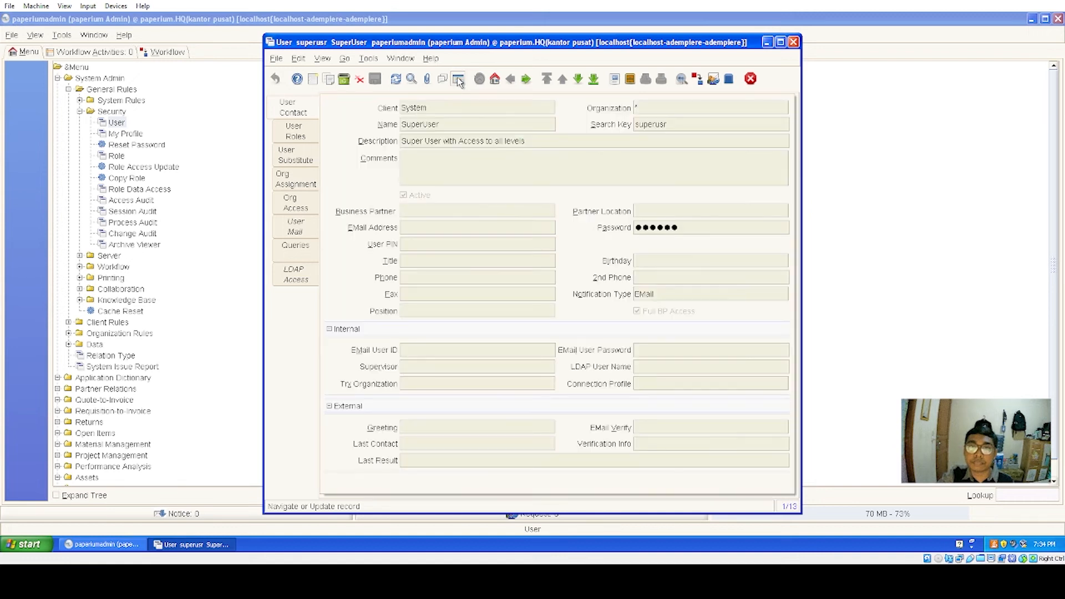
# - Start a new user record and enter the user's name and search key
pyautogui.click(313, 81)
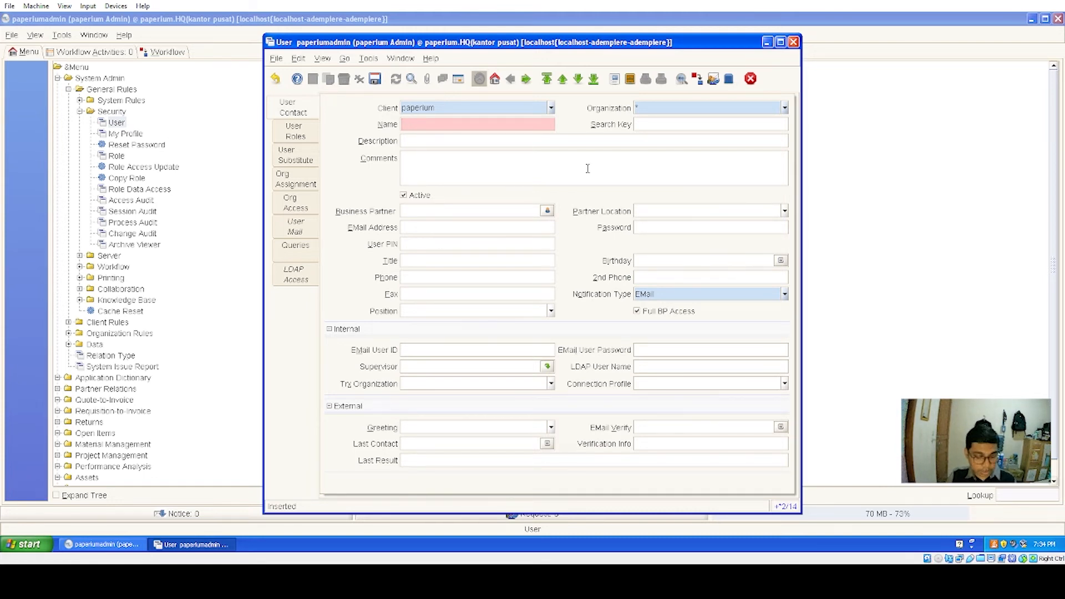
pyautogui.write('budi')
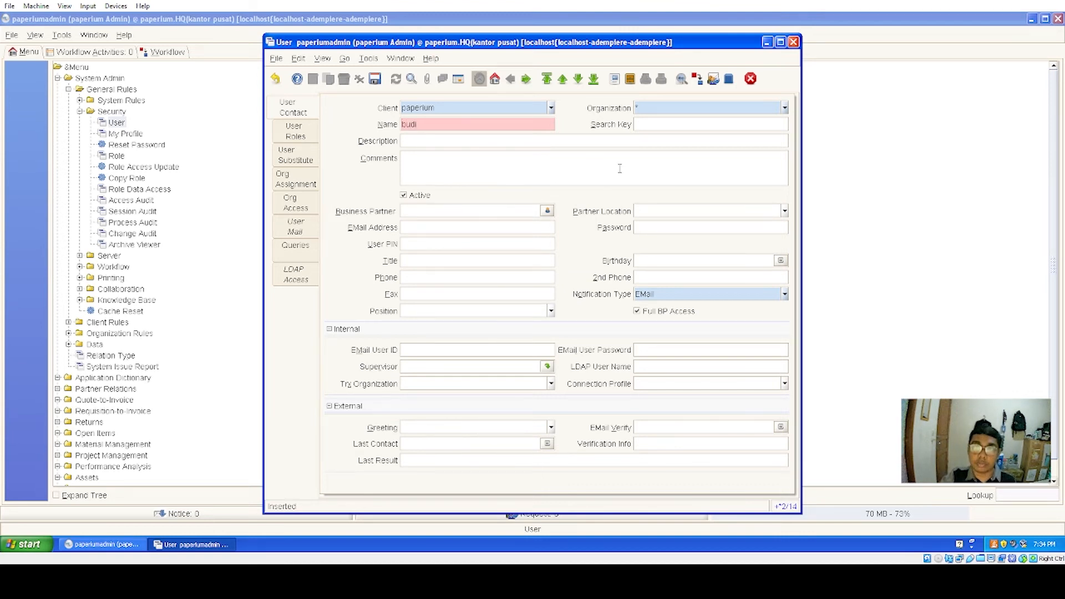
pyautogui.click(524, 145)
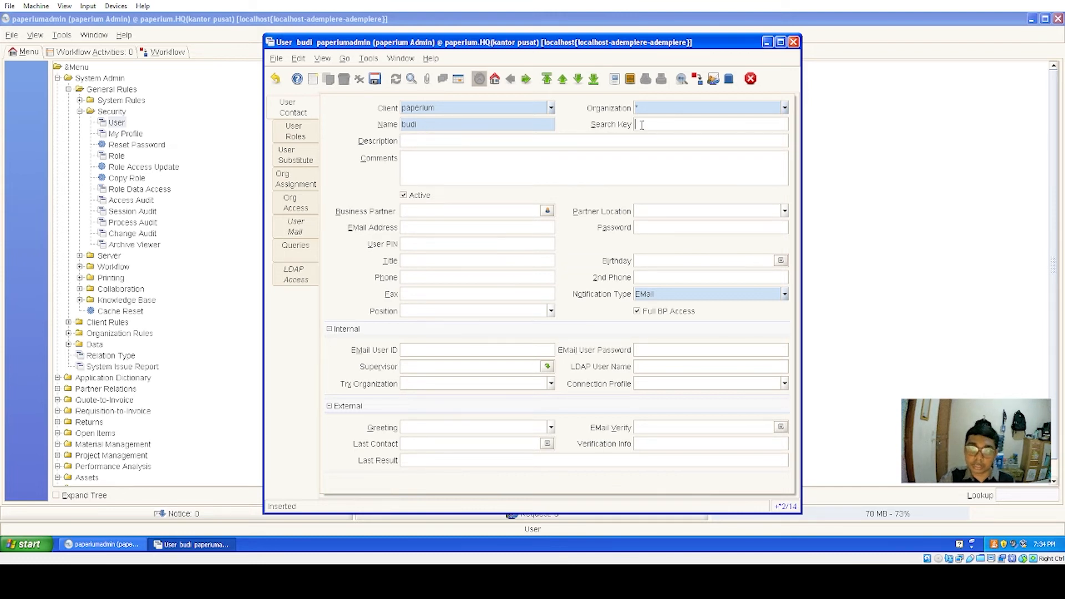
pyautogui.write('bud')
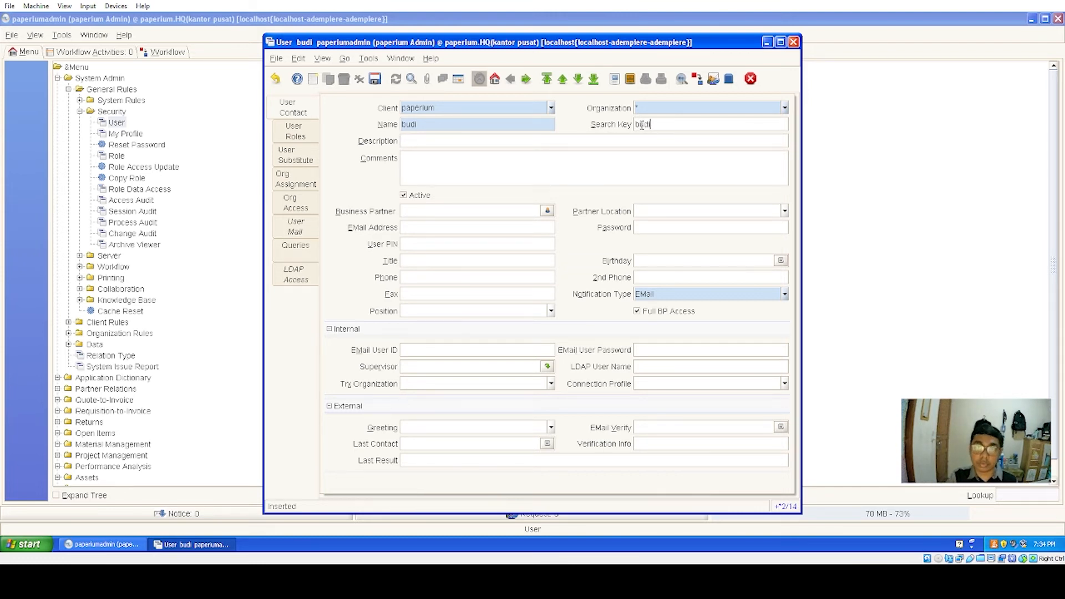
pyautogui.write('i')
pyautogui.click(640, 228)
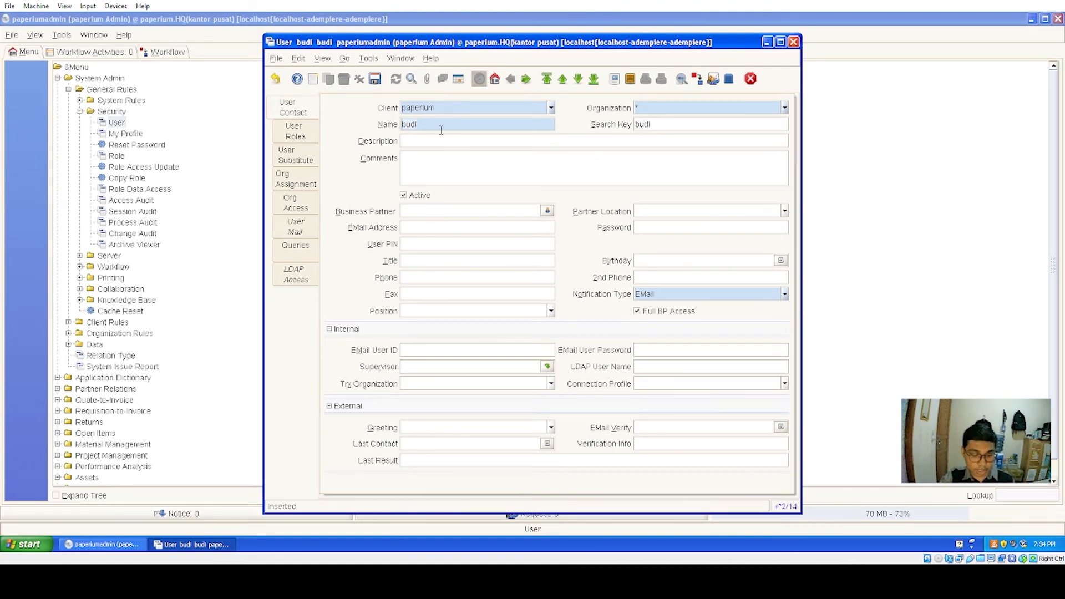
# - Enter the user's password, retyping it after clearing the first attempt
pyautogui.click(647, 228)
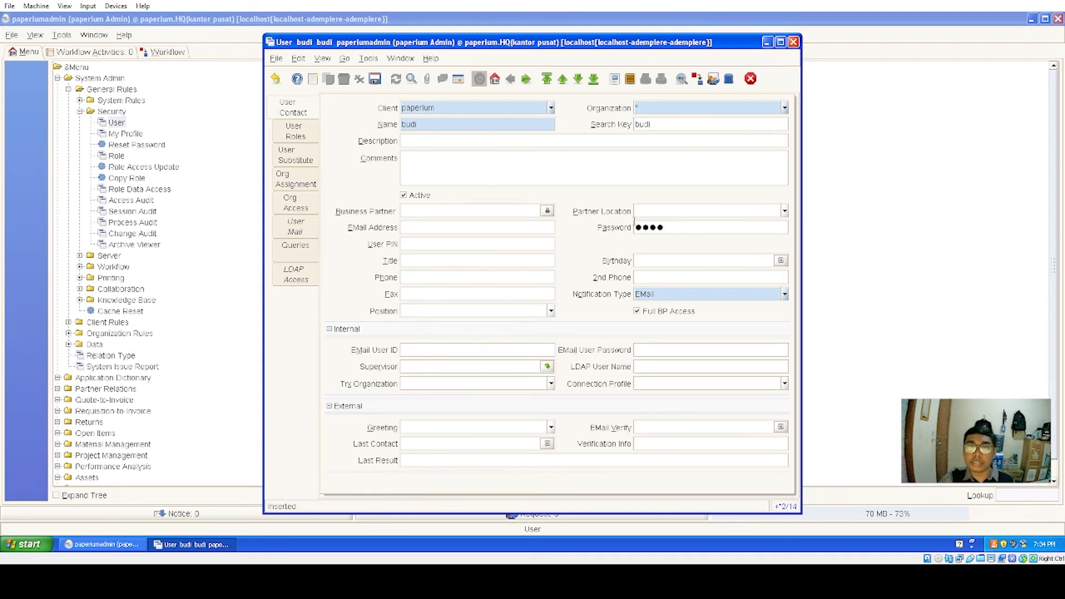
pyautogui.click(668, 232)
pyautogui.press('BackSpace')
pyautogui.press('BackSpace')
pyautogui.press('BackSpace')
pyautogui.press('BackSpace')
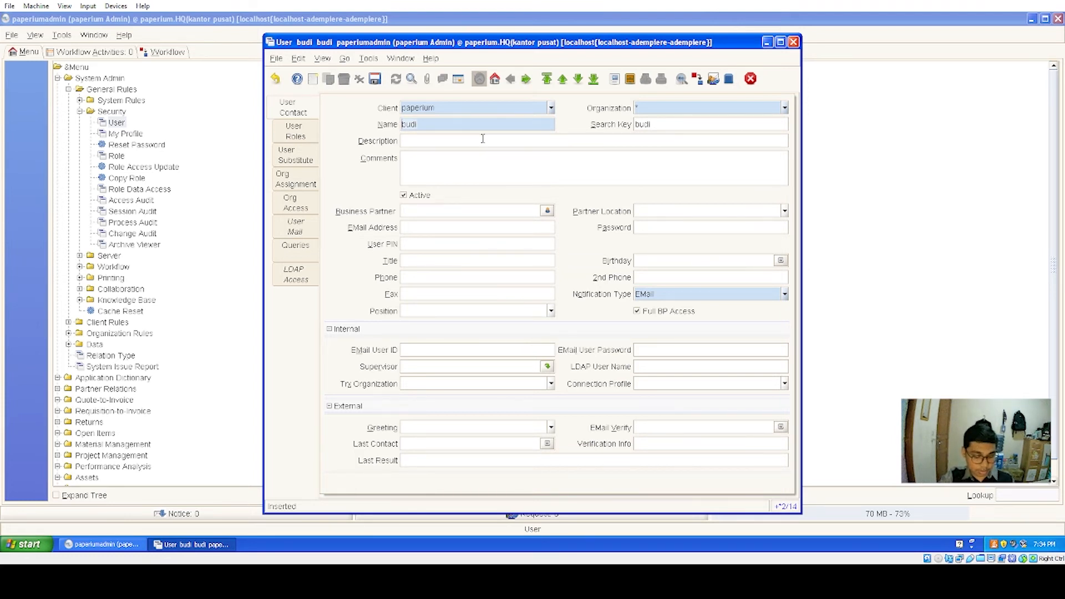
pyautogui.click(643, 232)
pyautogui.write('••••')
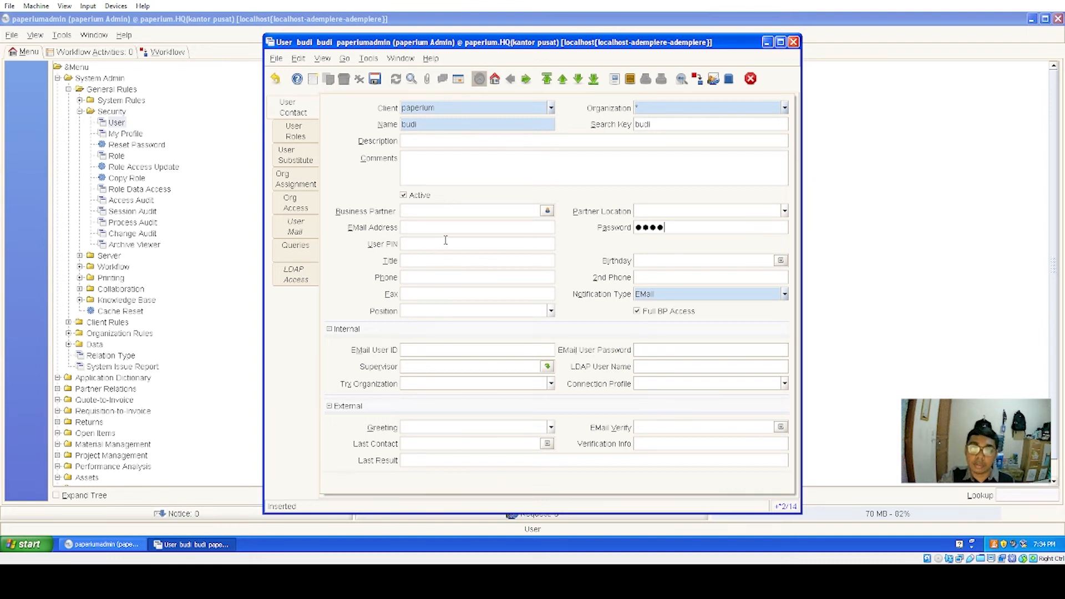
# - Add the user's e-mail address, set birthday October 20, 1995, and save the user
pyautogui.click(423, 231)
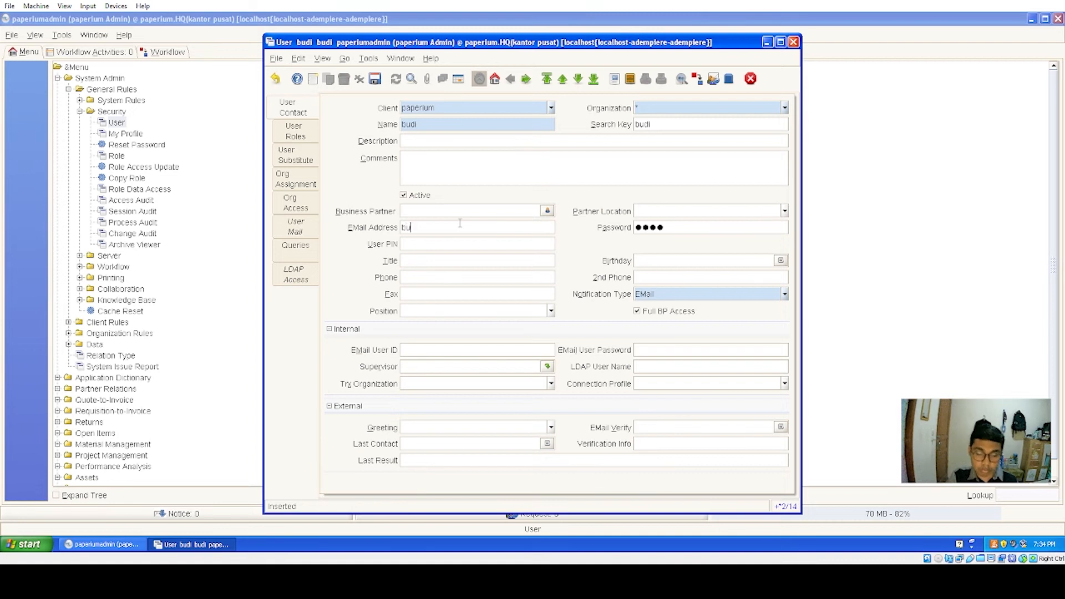
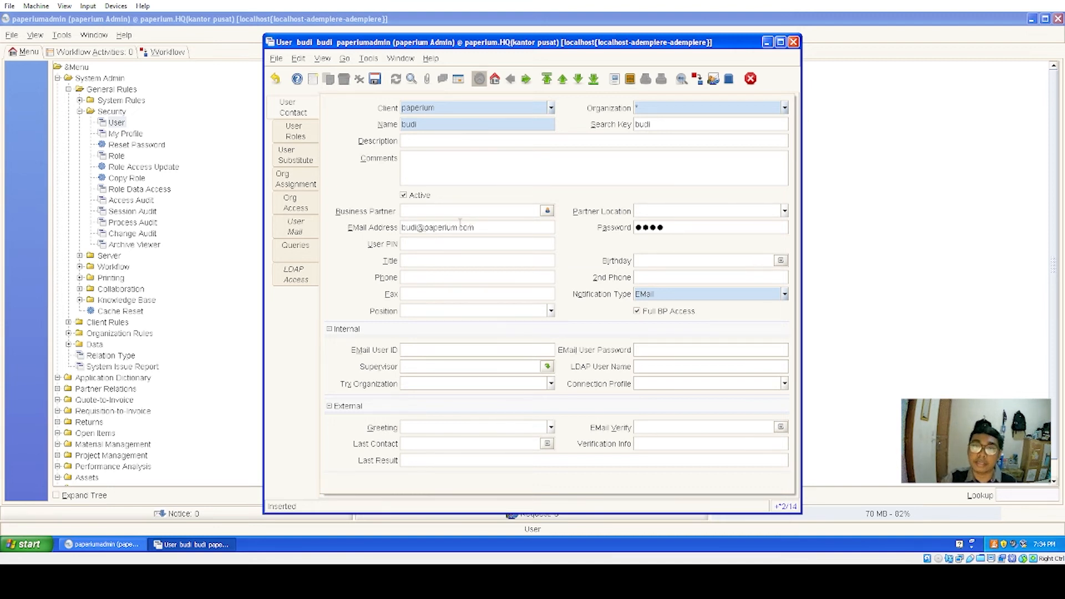
pyautogui.click(780, 261)
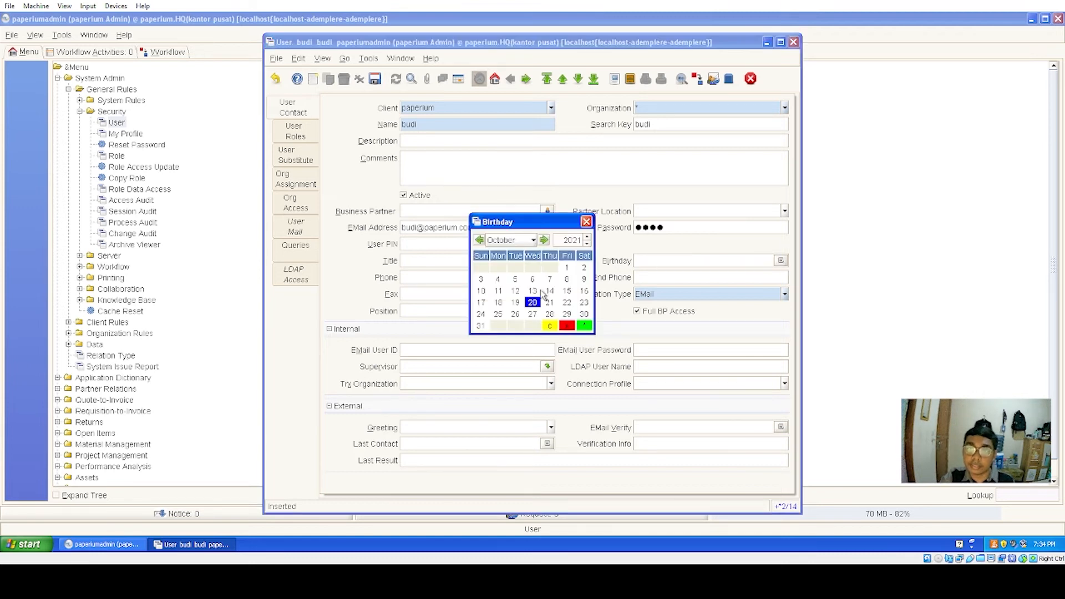
pyautogui.click(588, 245)
pyautogui.click(588, 245)
pyautogui.moveTo(587, 244); pyautogui.dragTo(587, 244)
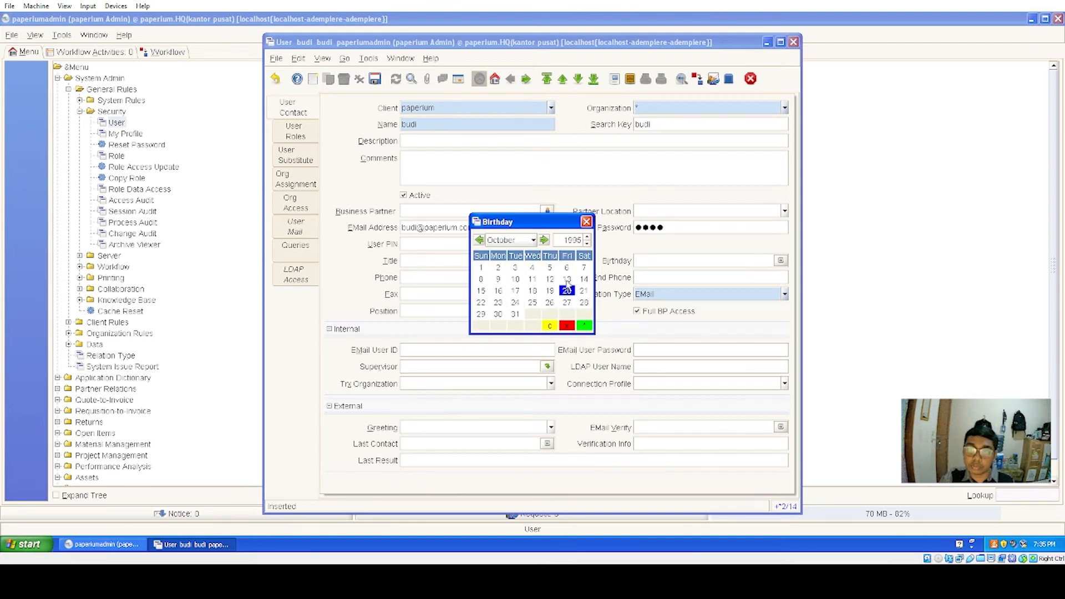
pyautogui.doubleClick(567, 290)
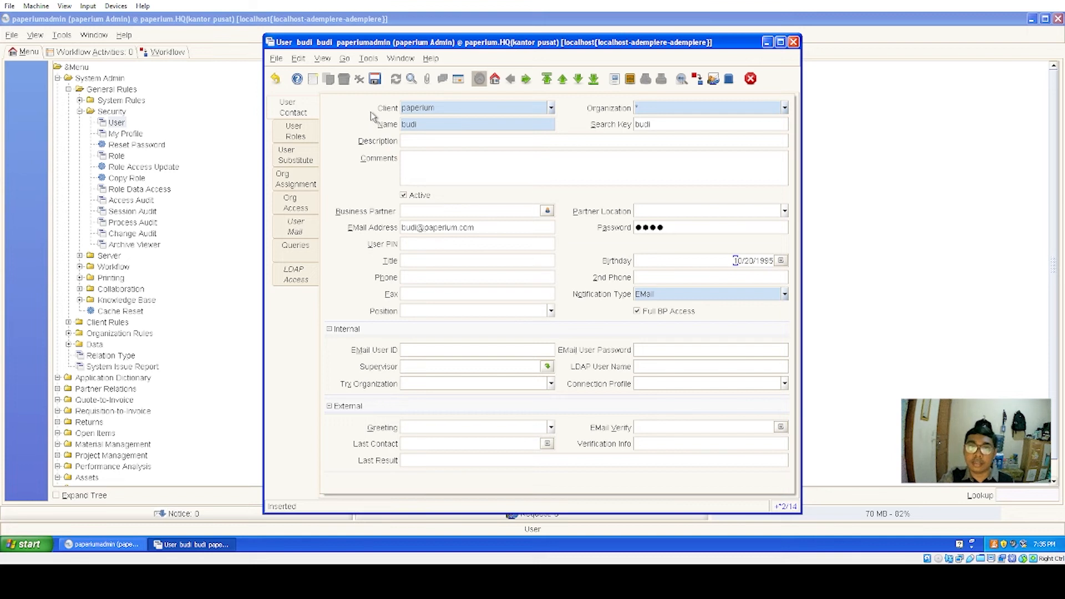
pyautogui.click(376, 79)
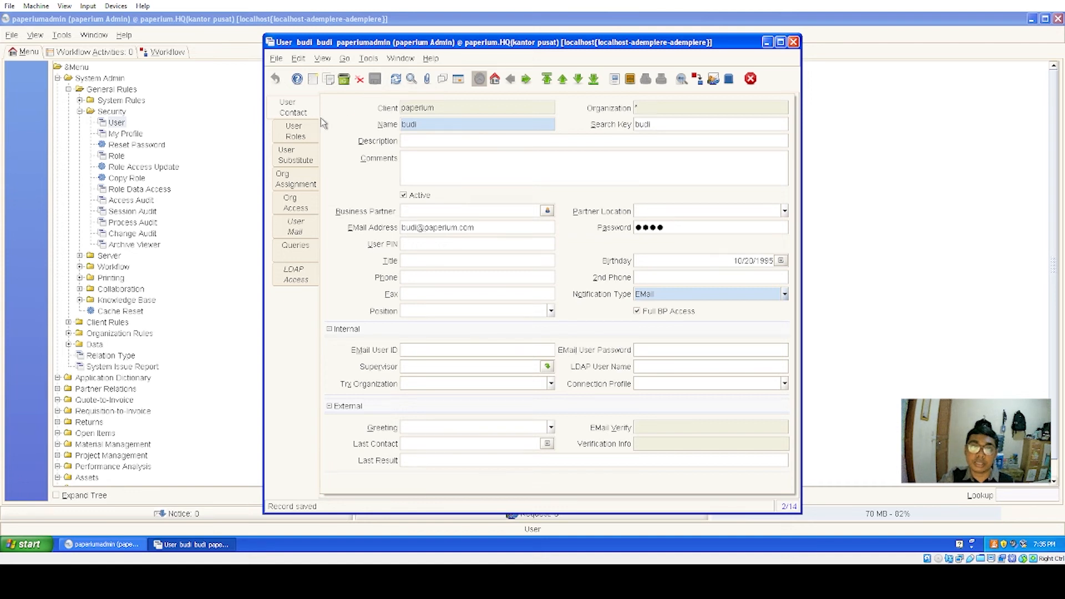
# - Add and save a paperium Admin role assignment for the new user
pyautogui.click(300, 128)
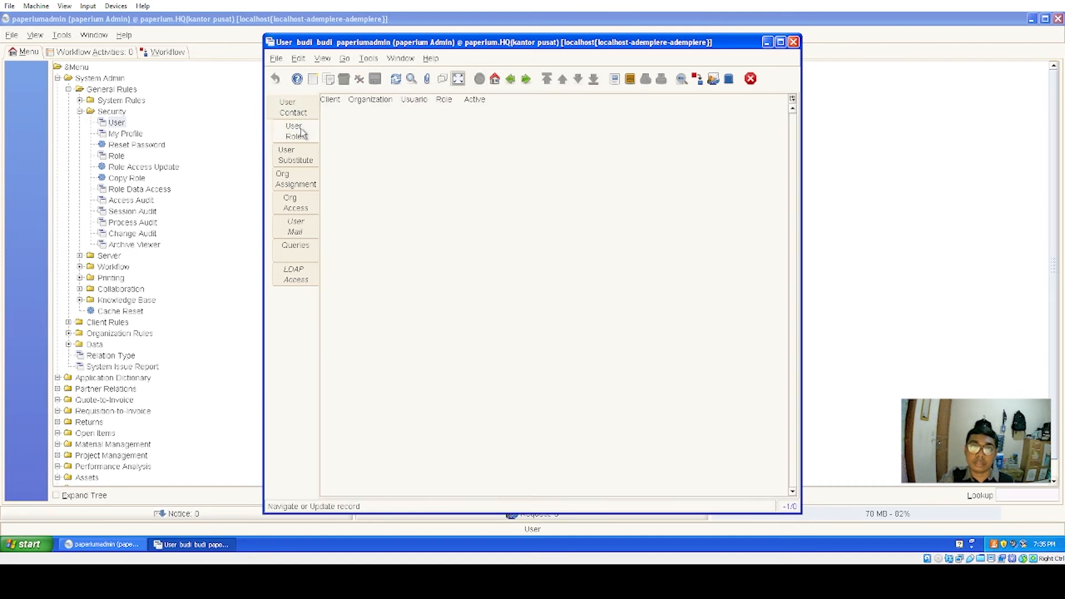
pyautogui.click(459, 79)
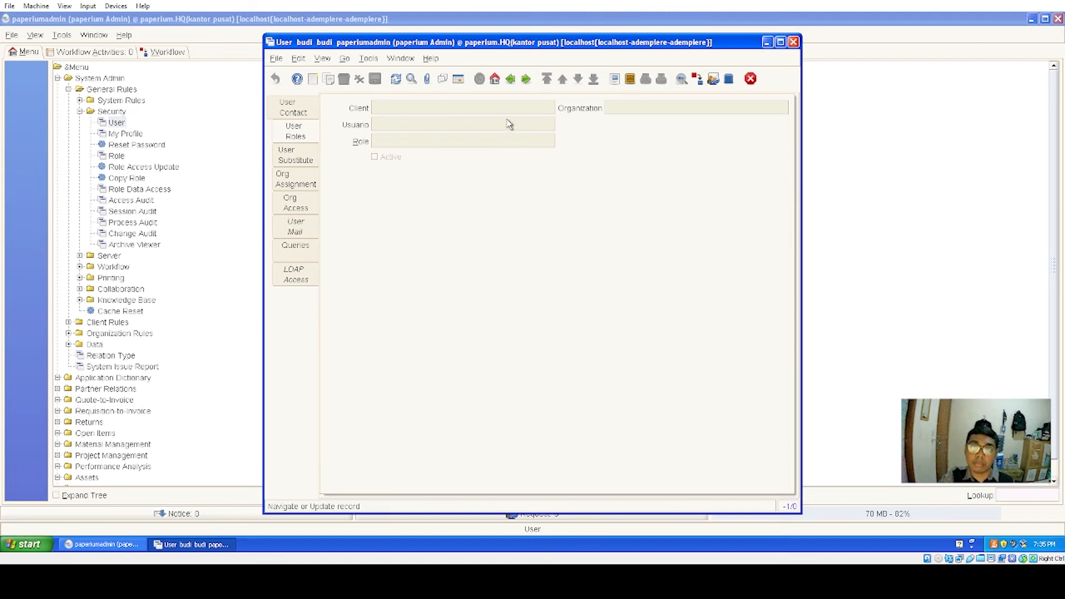
pyautogui.click(313, 79)
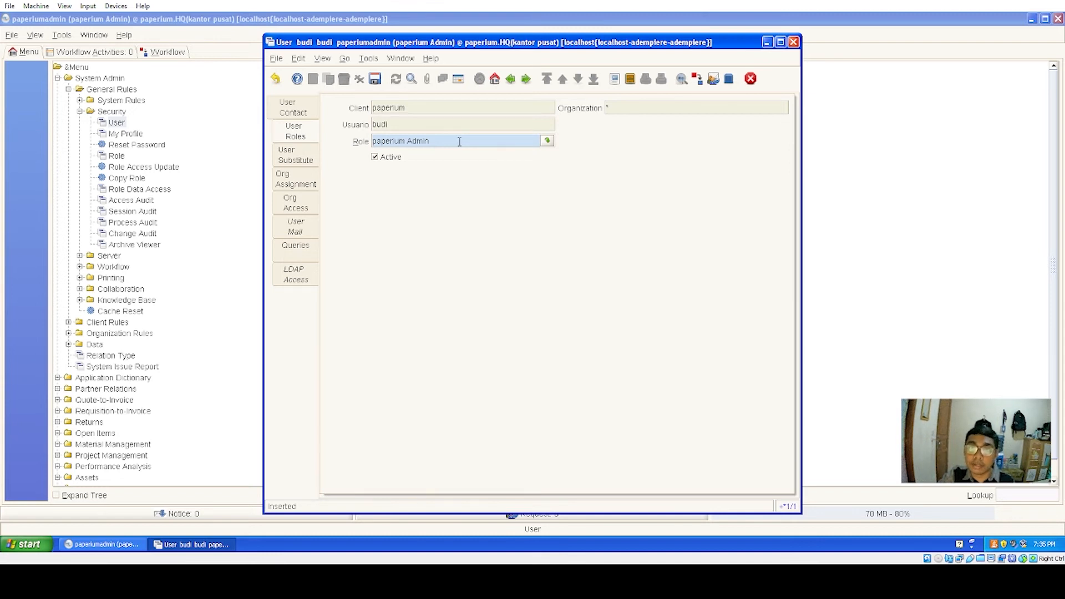
pyautogui.click(377, 81)
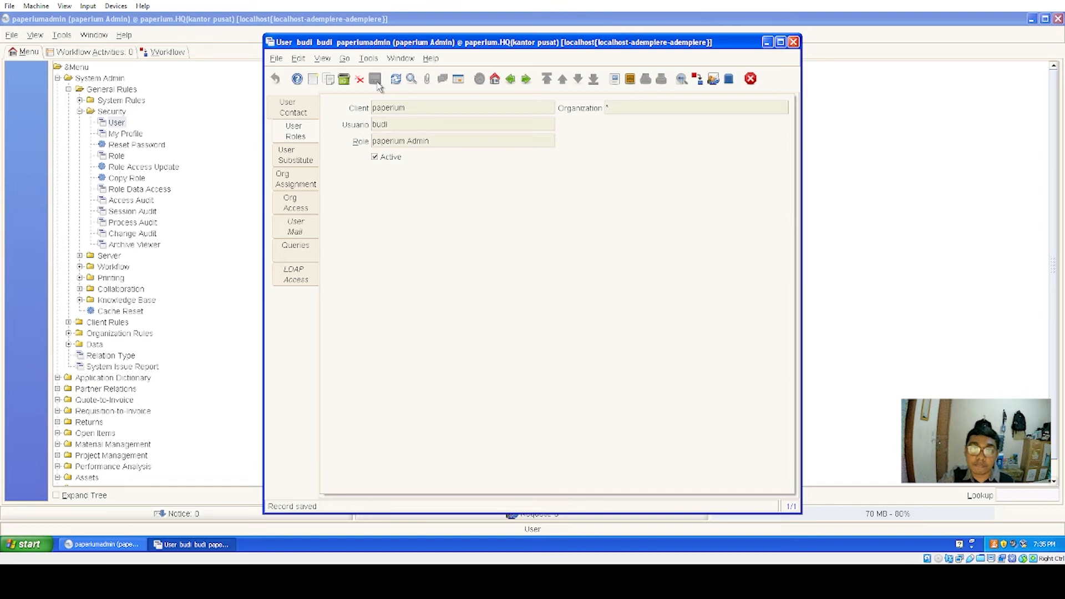
# - Add a second role assignment changed to paperium User and save it
pyautogui.click(314, 81)
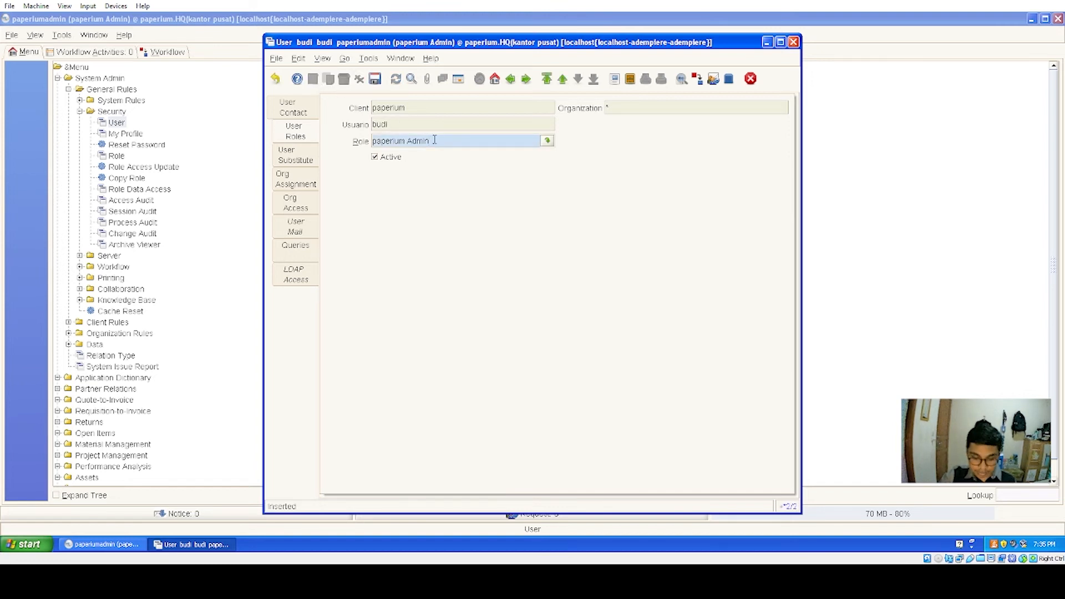
pyautogui.press('BackSpace')
pyautogui.press('BackSpace')
pyautogui.press('BackSpace')
pyautogui.press('BackSpace')
pyautogui.press('BackSpace')
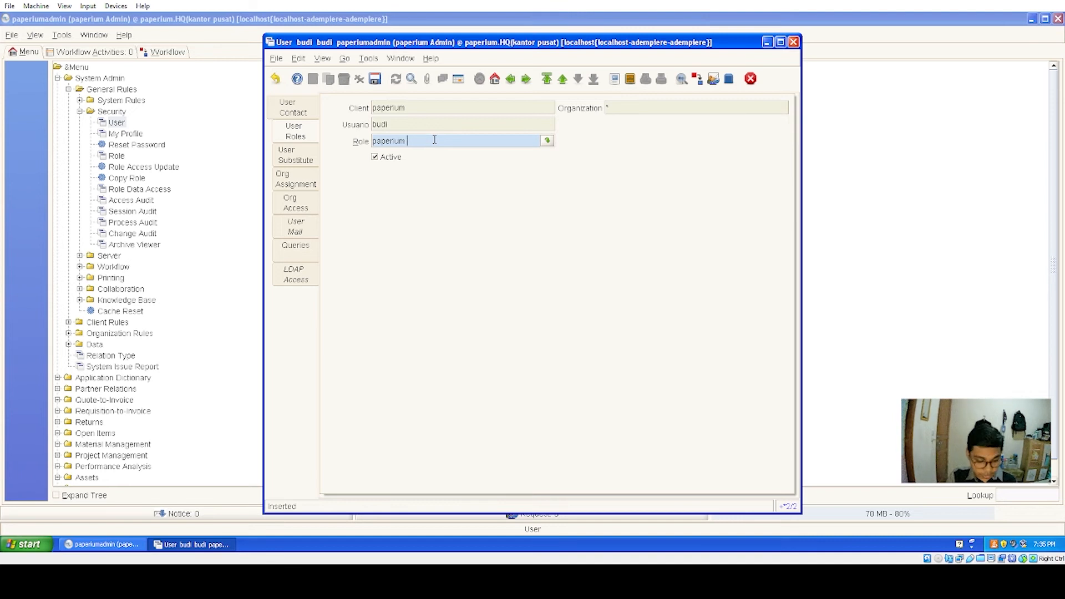
pyautogui.write('user')
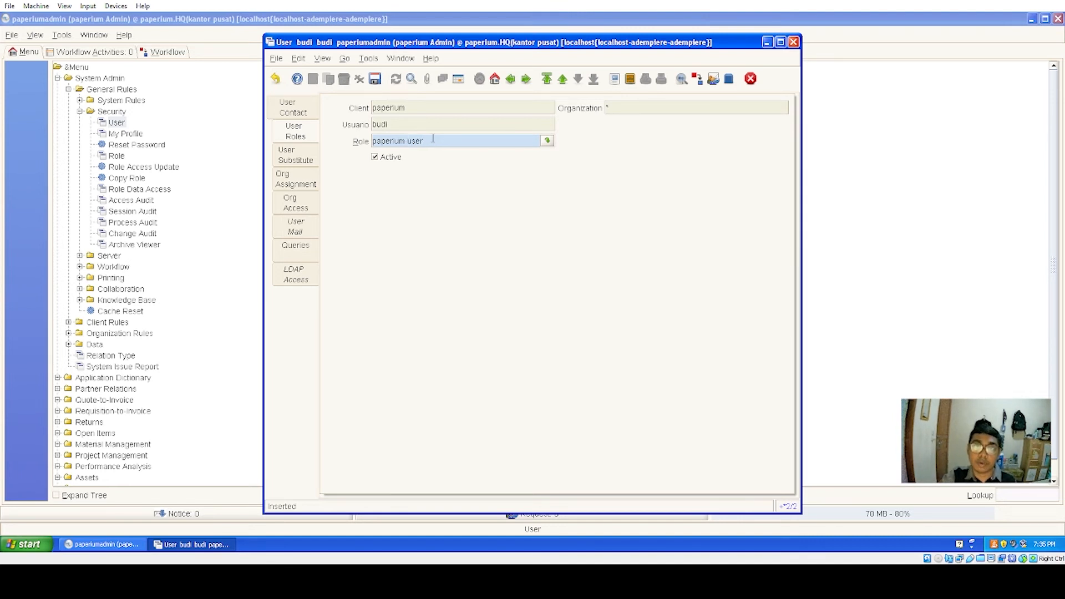
pyautogui.click(374, 80)
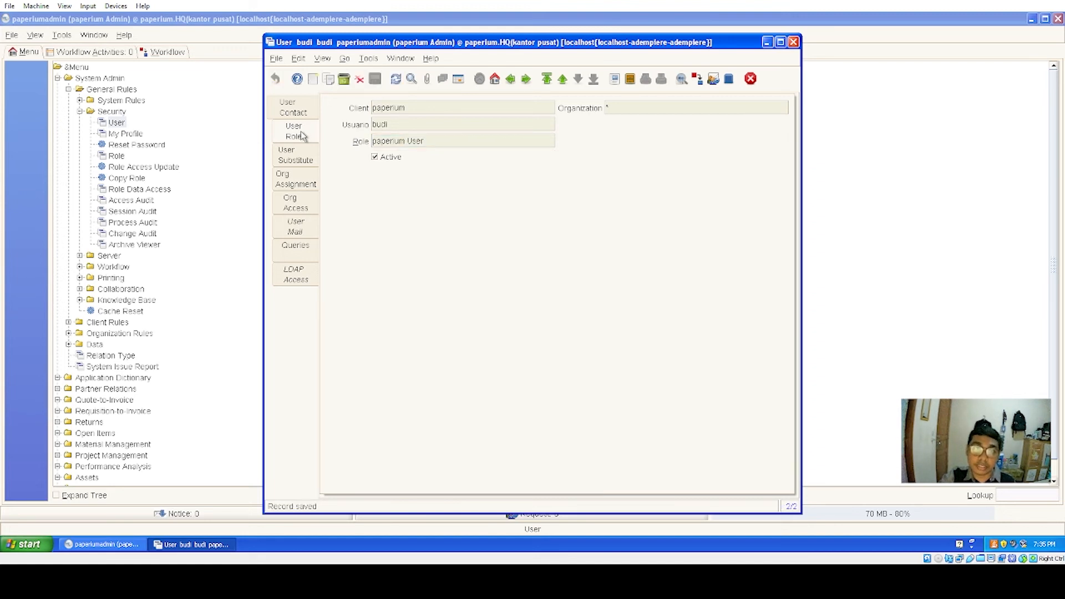
pyautogui.click(298, 185)
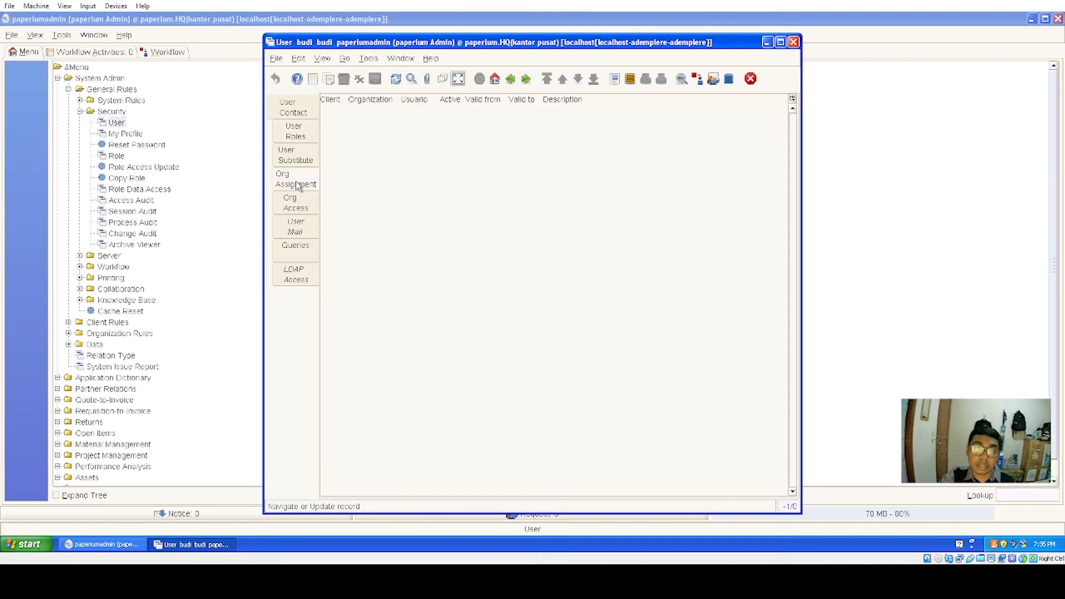
# - Start a new org assignment valid from 10/19/2021
pyautogui.click(458, 79)
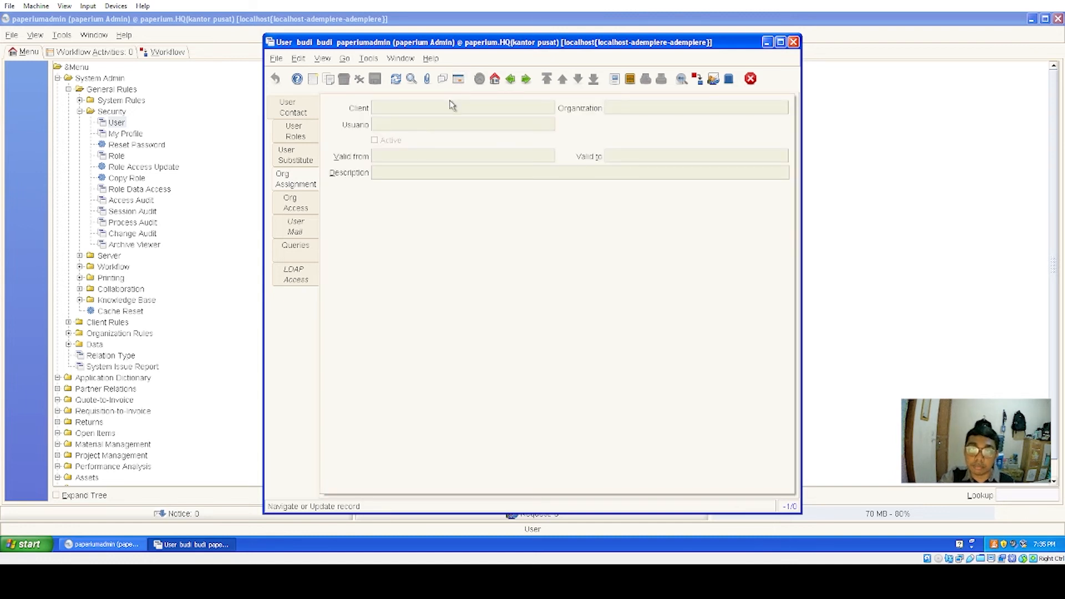
pyautogui.click(314, 81)
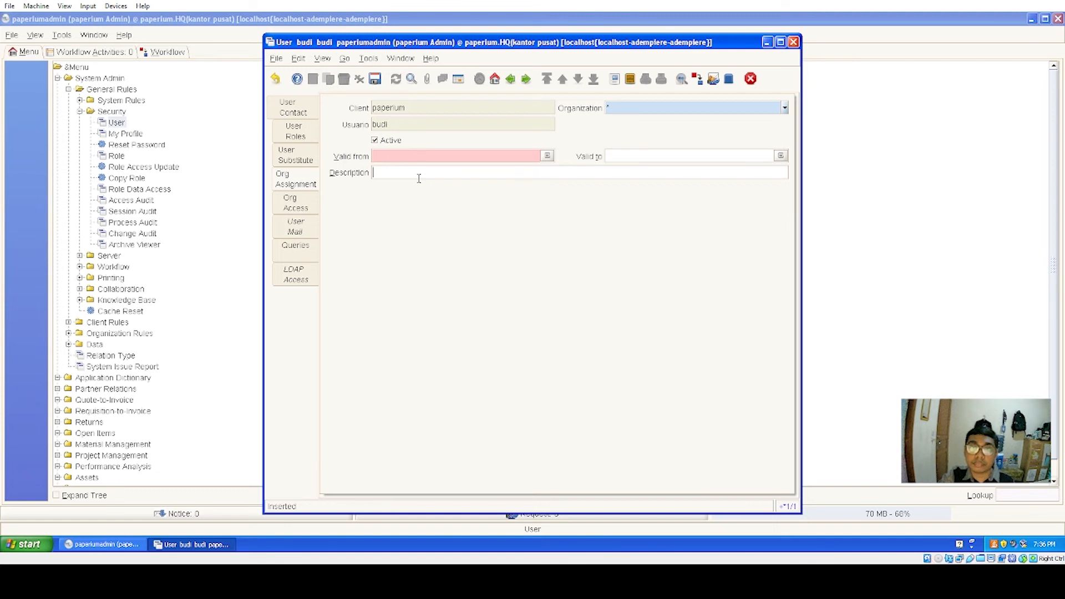
pyautogui.click(547, 157)
pyautogui.click(515, 302)
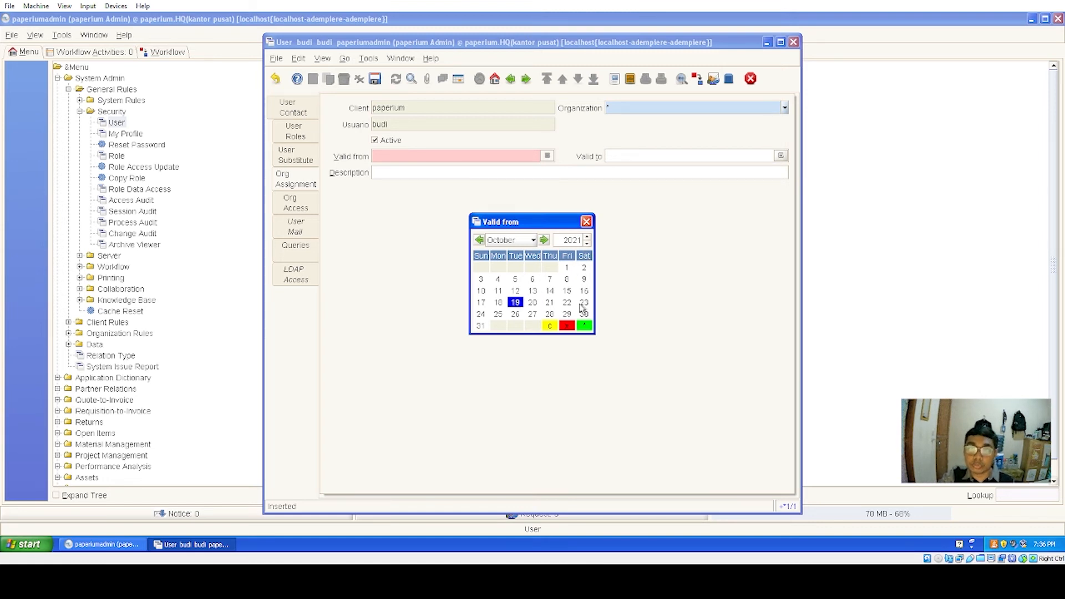
pyautogui.doubleClick(515, 303)
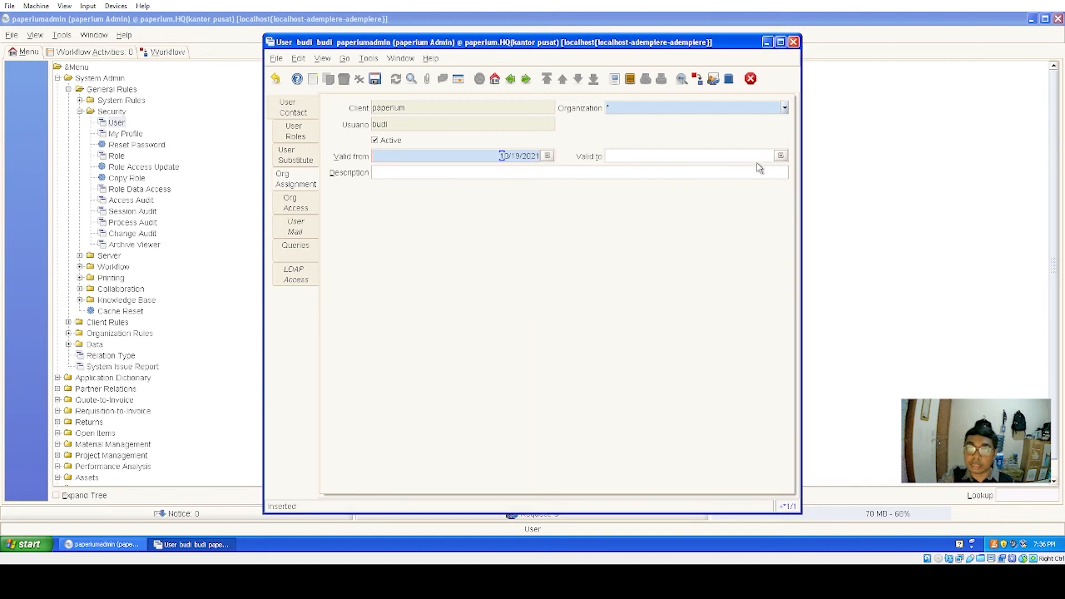
# - Set valid-to 10/19/2024, describe it as 'masa kontrak si budi', and save
pyautogui.click(781, 156)
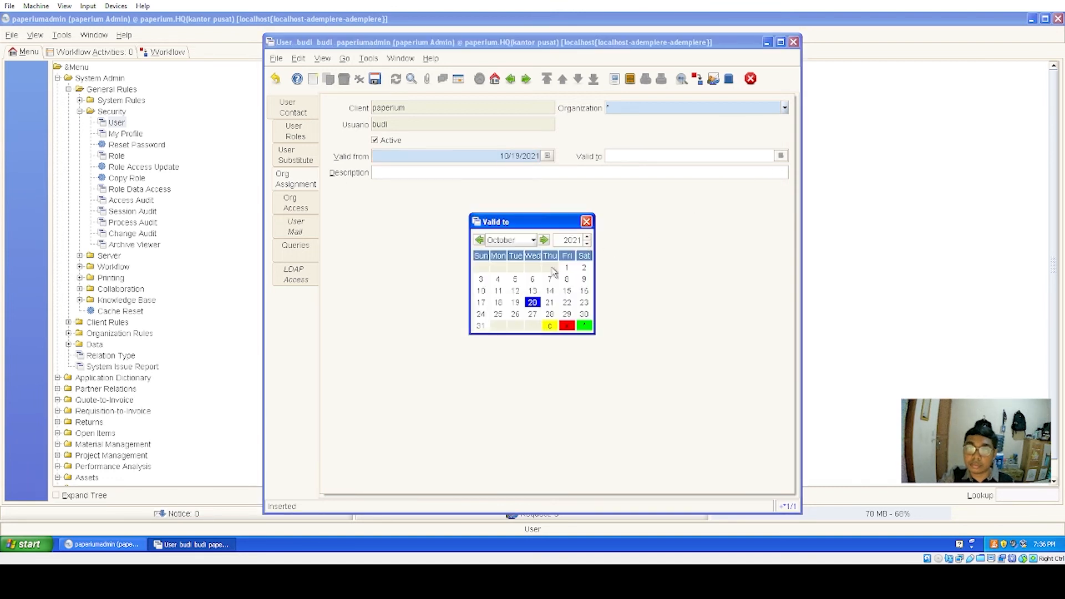
pyautogui.click(516, 302)
pyautogui.click(587, 239)
pyautogui.click(588, 238)
pyautogui.click(588, 239)
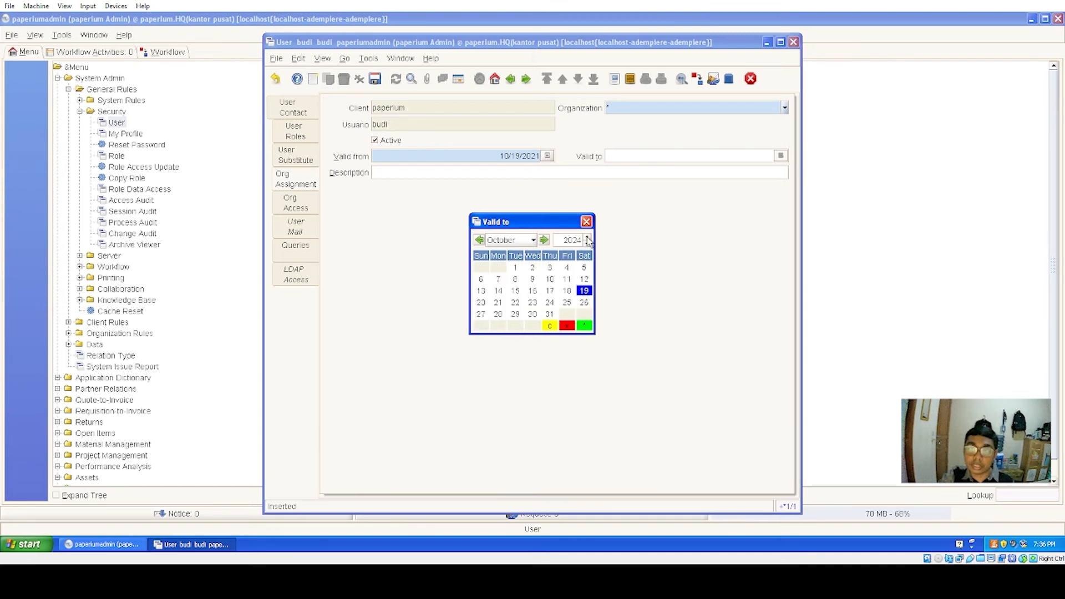
pyautogui.doubleClick(585, 291)
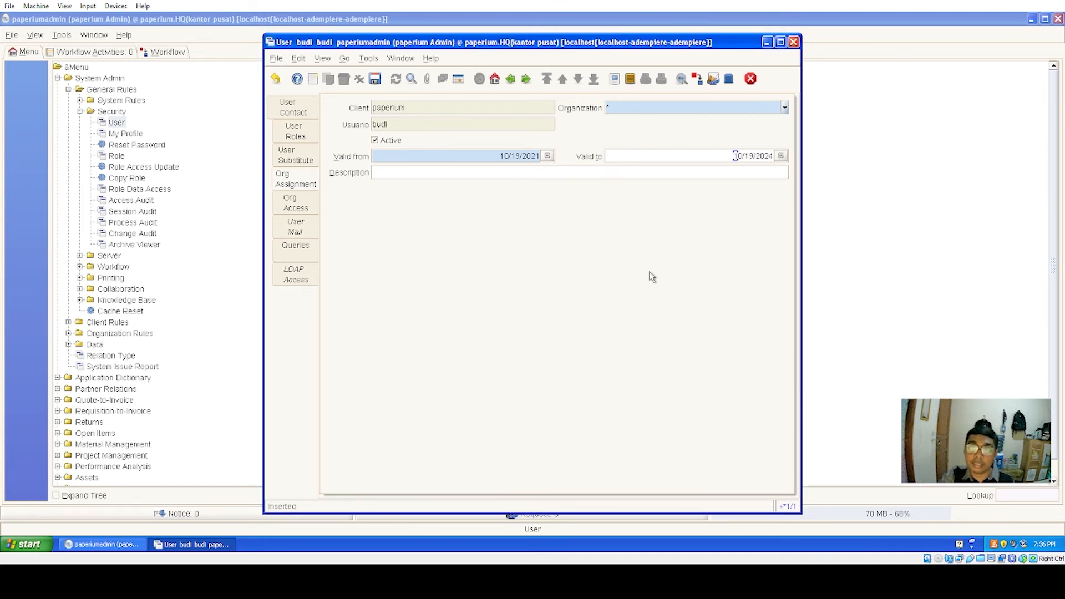
pyautogui.click(464, 174)
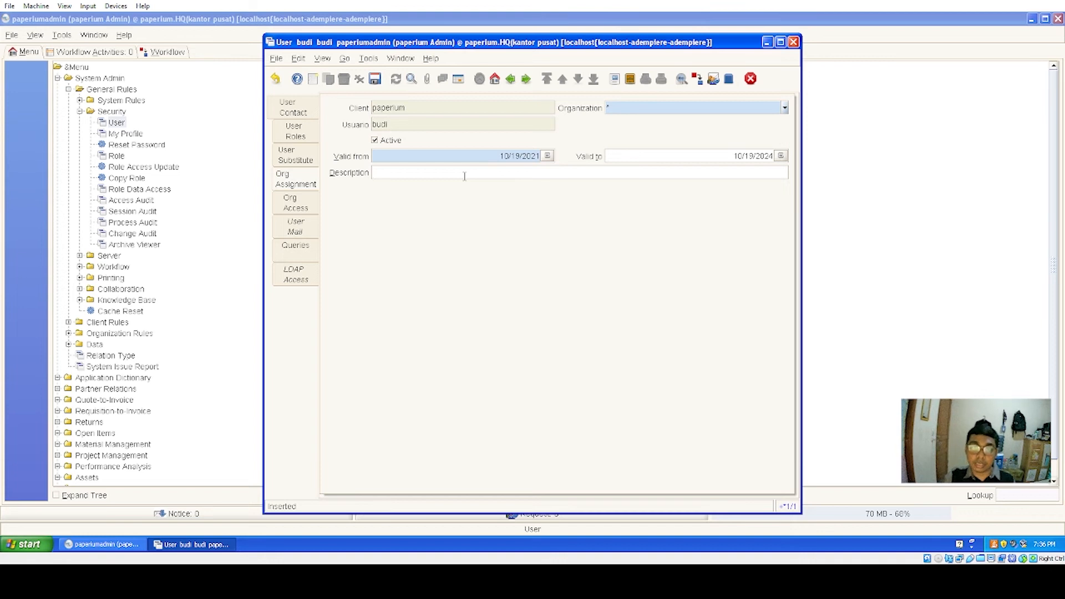
pyautogui.write('masa ')
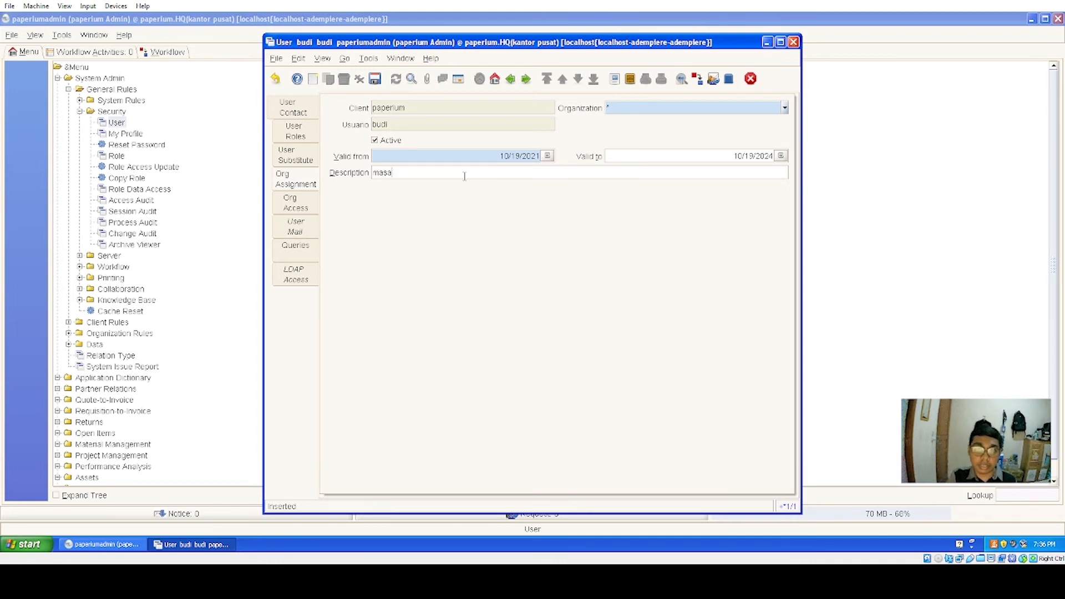
pyautogui.write('kon')
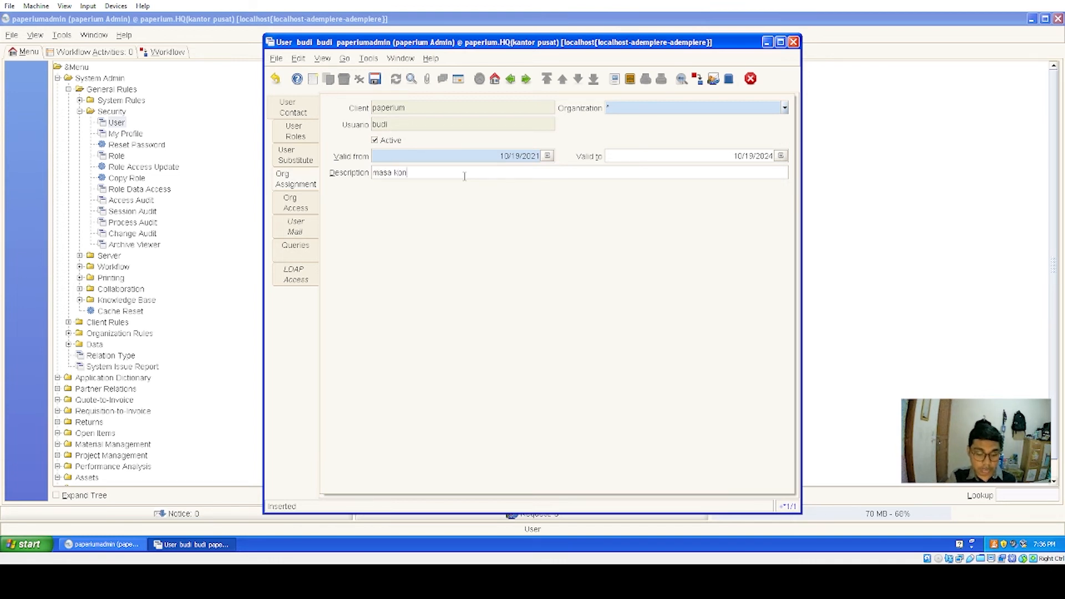
pyautogui.write('trak si budi')
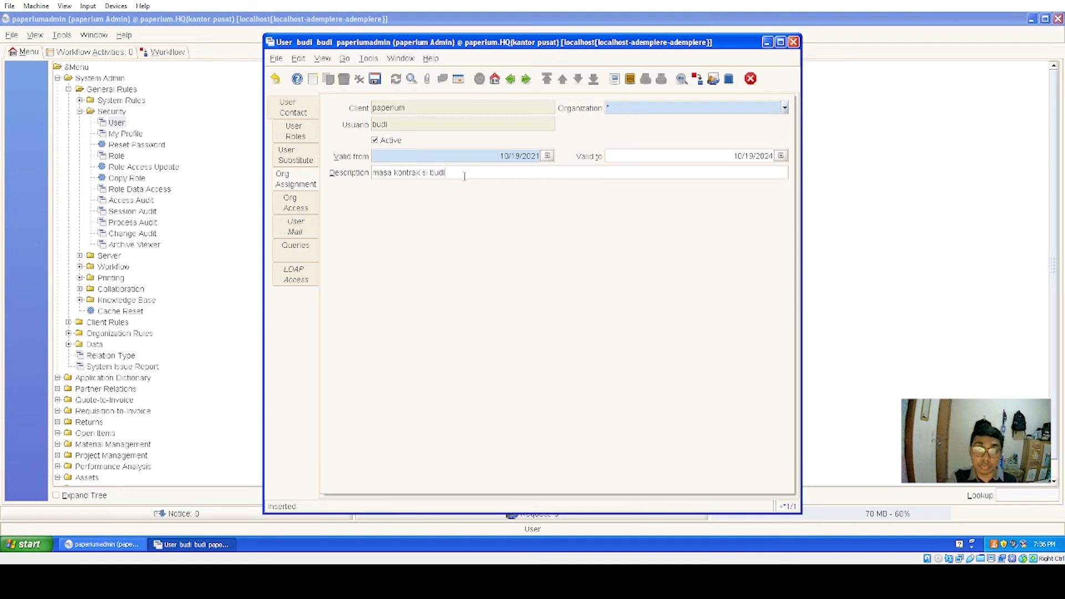
pyautogui.click(375, 81)
# - Grant the user access to the HQ(kantor pusat) organisation, then close the User window
pyautogui.click(294, 212)
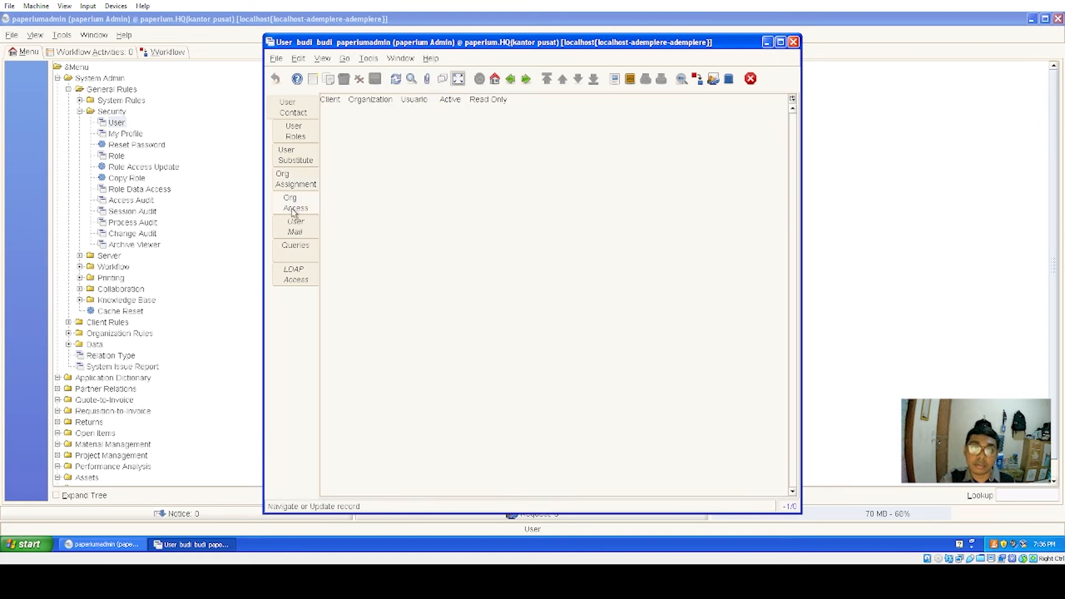
pyautogui.click(457, 80)
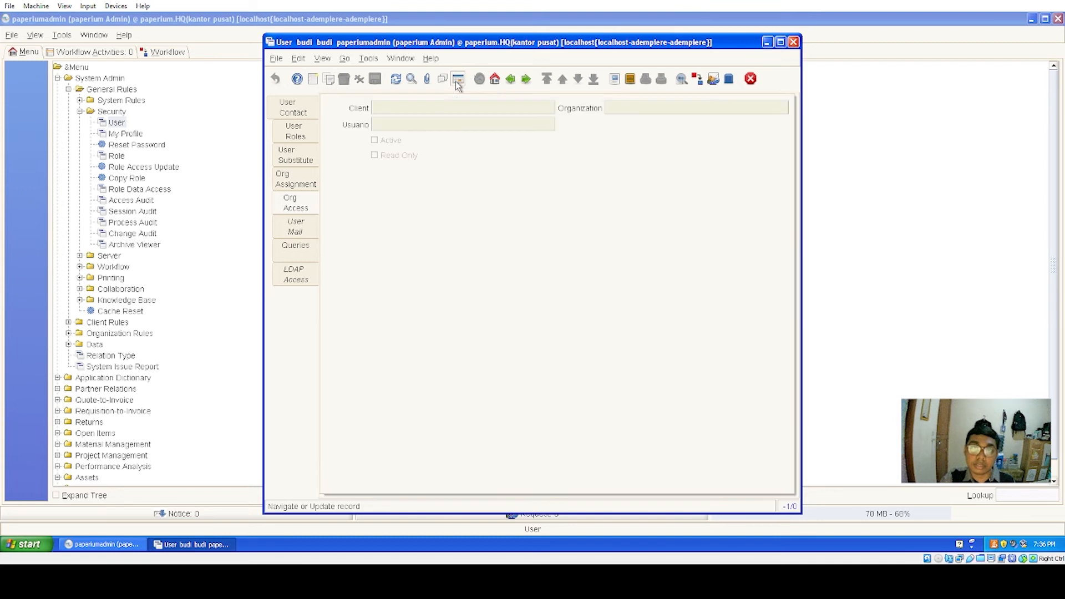
pyautogui.click(314, 85)
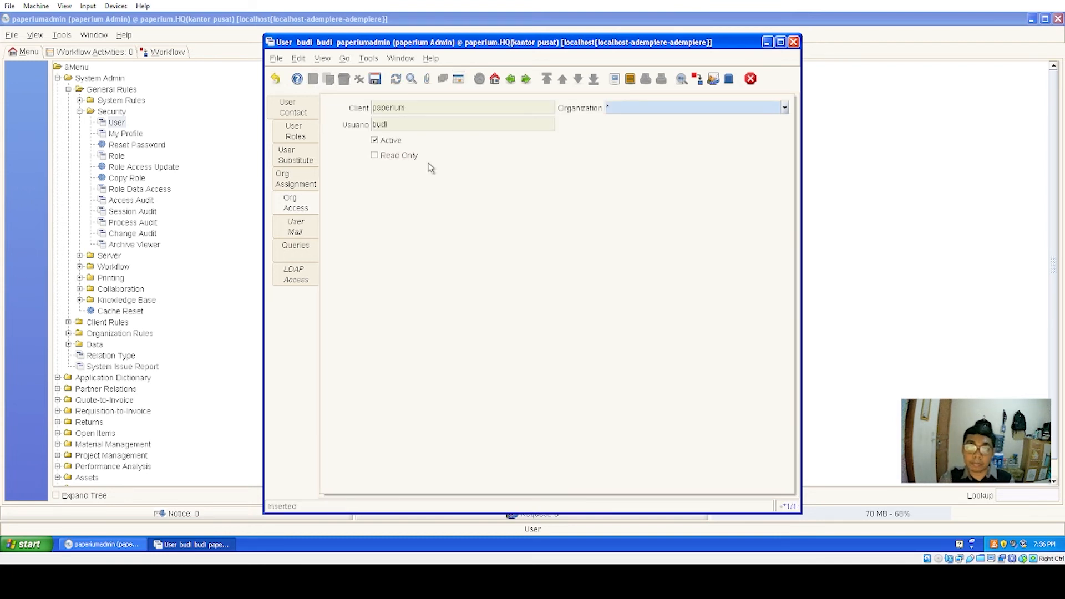
pyautogui.click(784, 110)
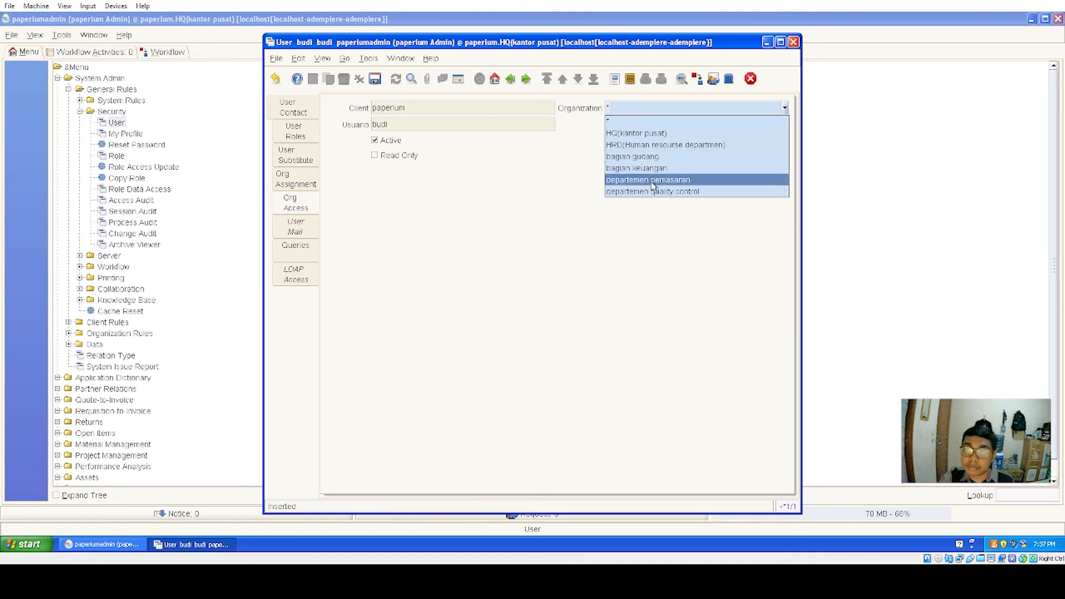
pyautogui.click(641, 136)
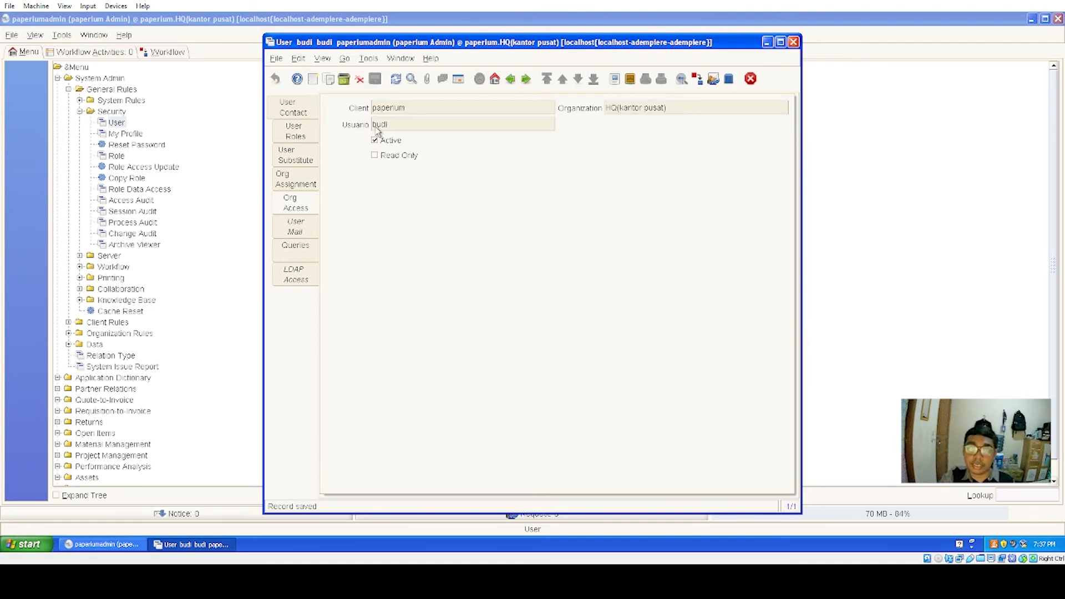
pyautogui.click(751, 79)
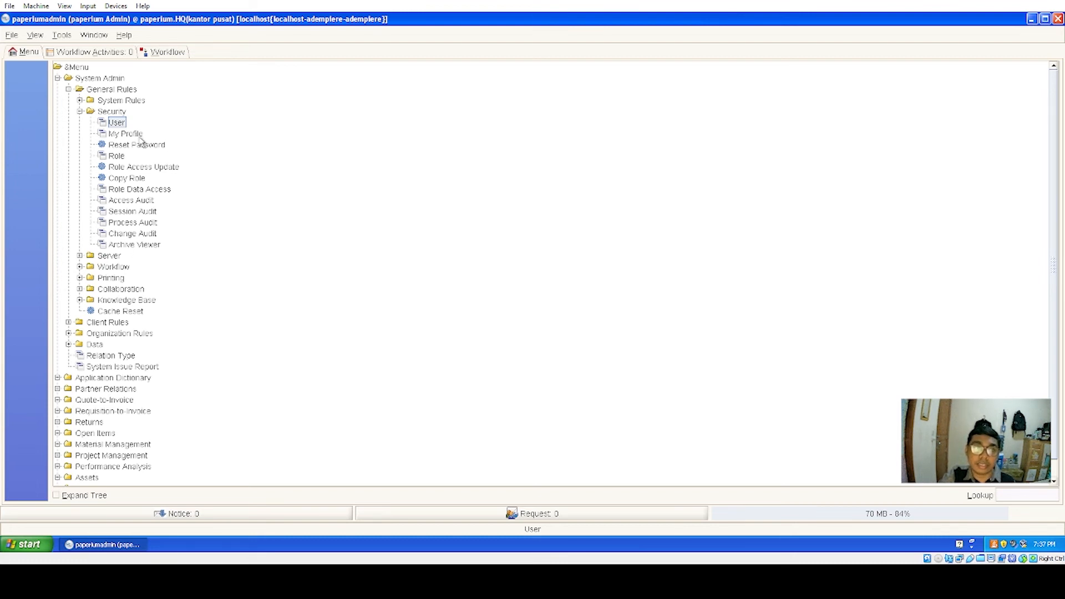
pyautogui.click(117, 122)
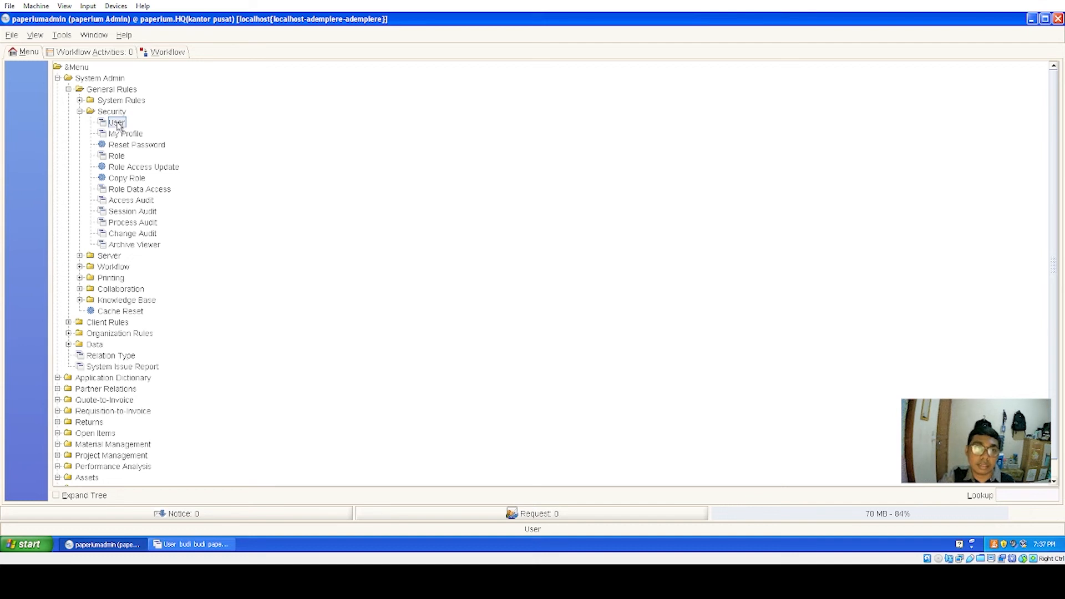
pyautogui.click(664, 405)
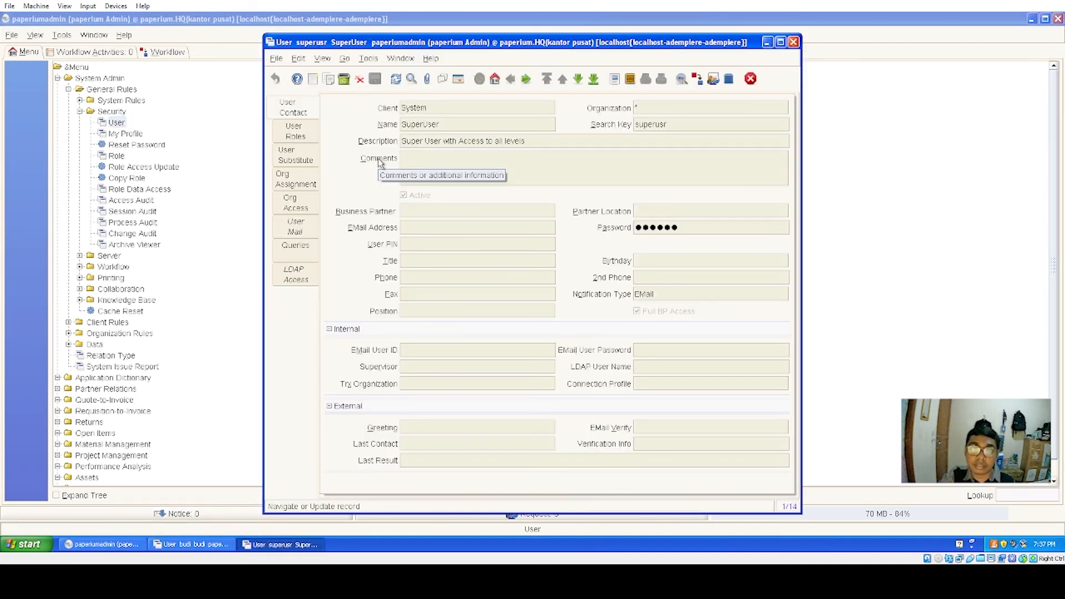
pyautogui.click(459, 79)
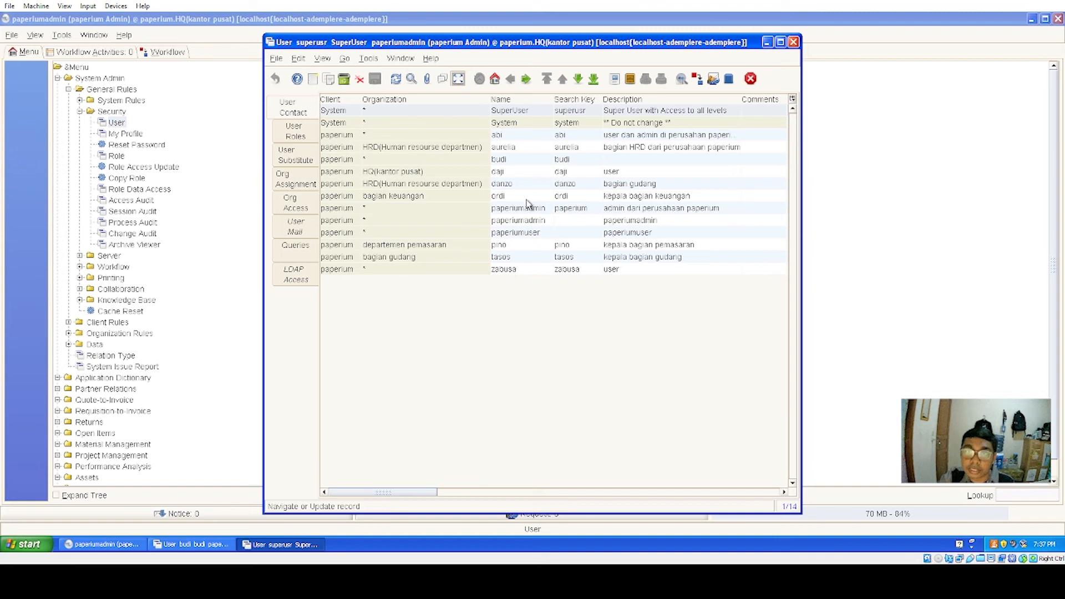
pyautogui.click(520, 159)
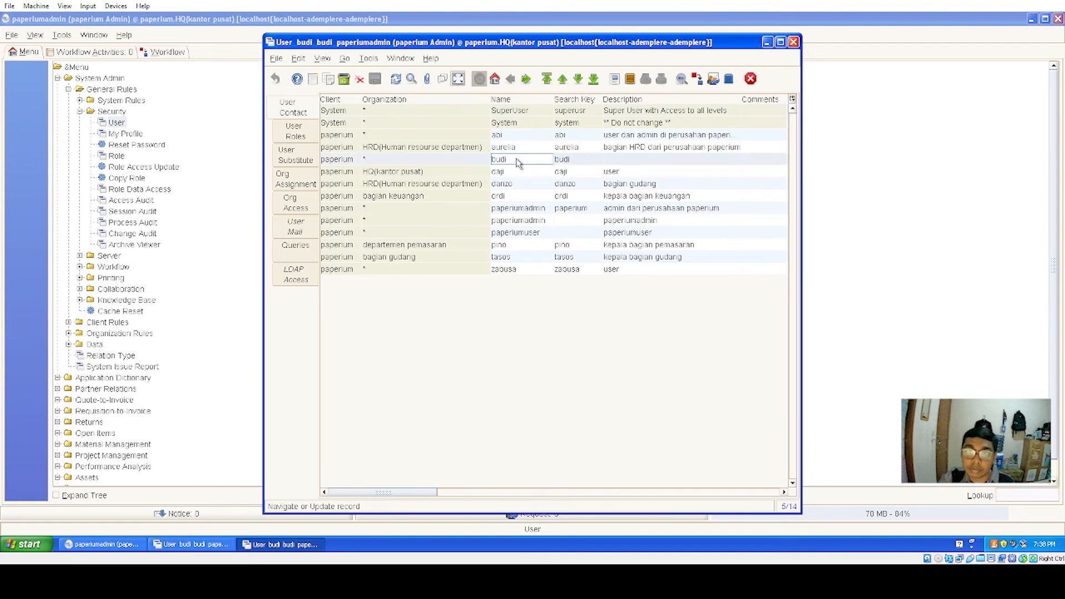
pyautogui.click(458, 79)
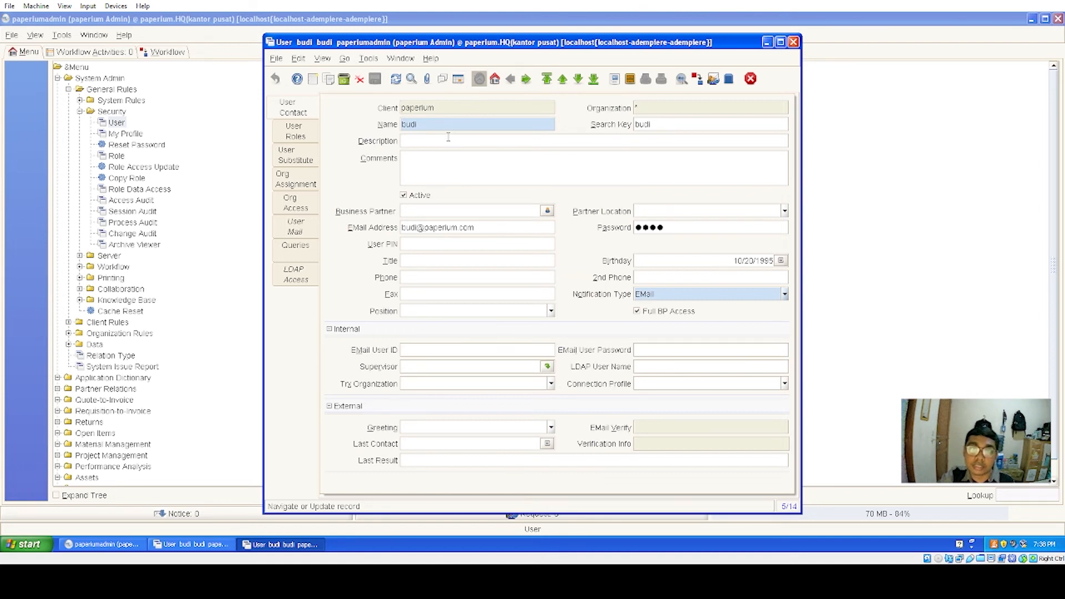
pyautogui.click(458, 80)
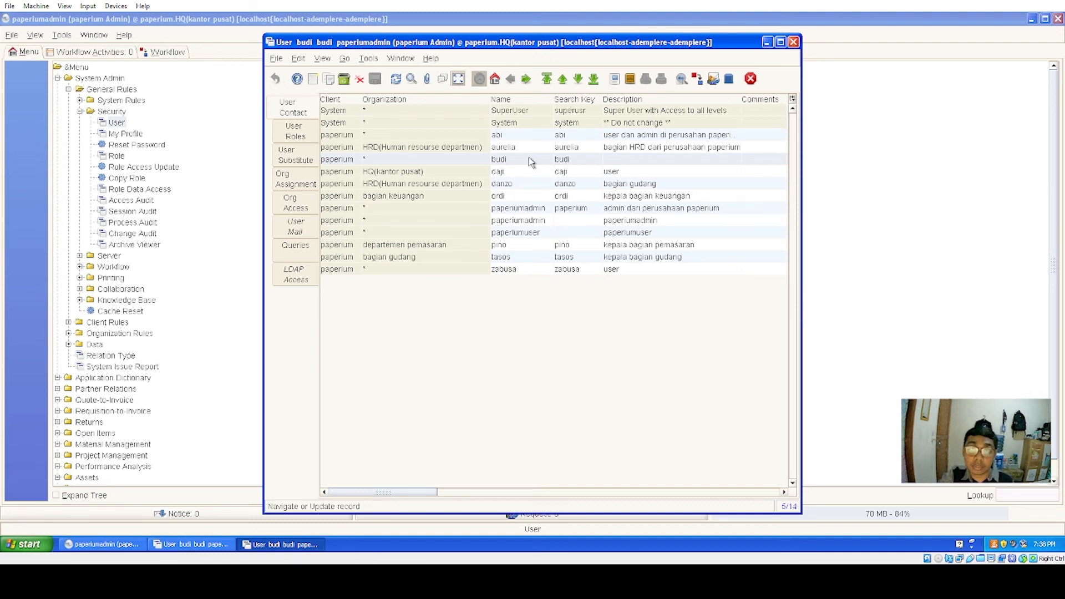
pyautogui.click(753, 80)
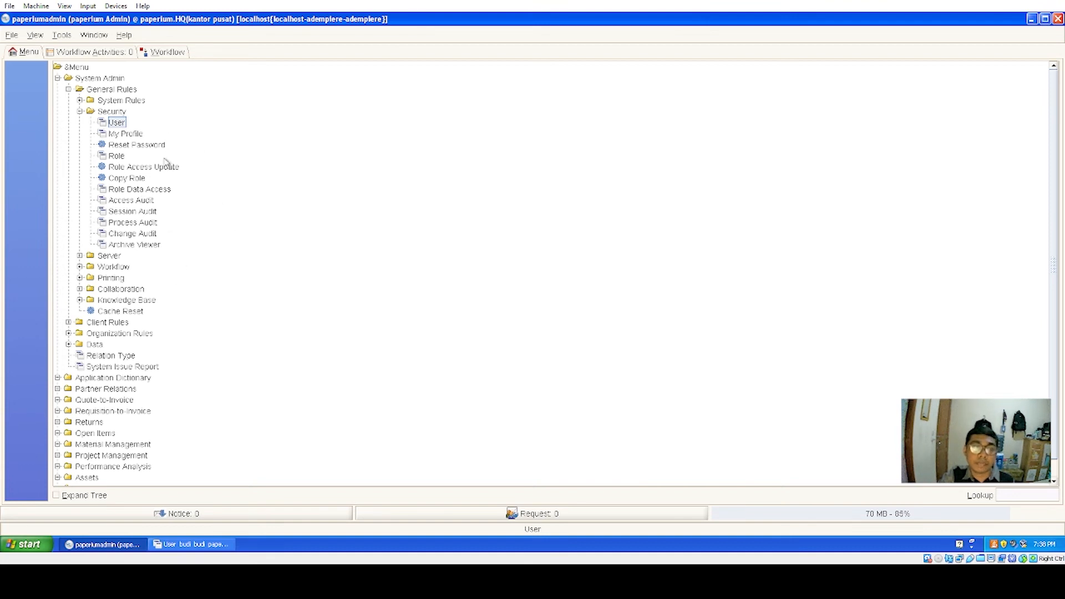
# - Log out and fill the login with the new user's ID and password
pyautogui.click(16, 37)
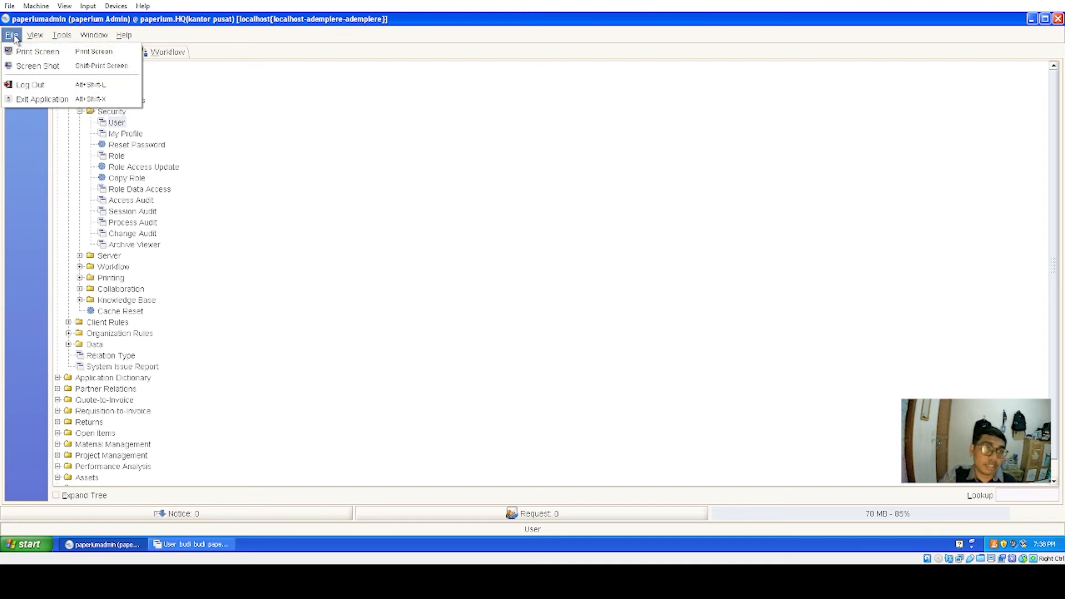
pyautogui.click(29, 86)
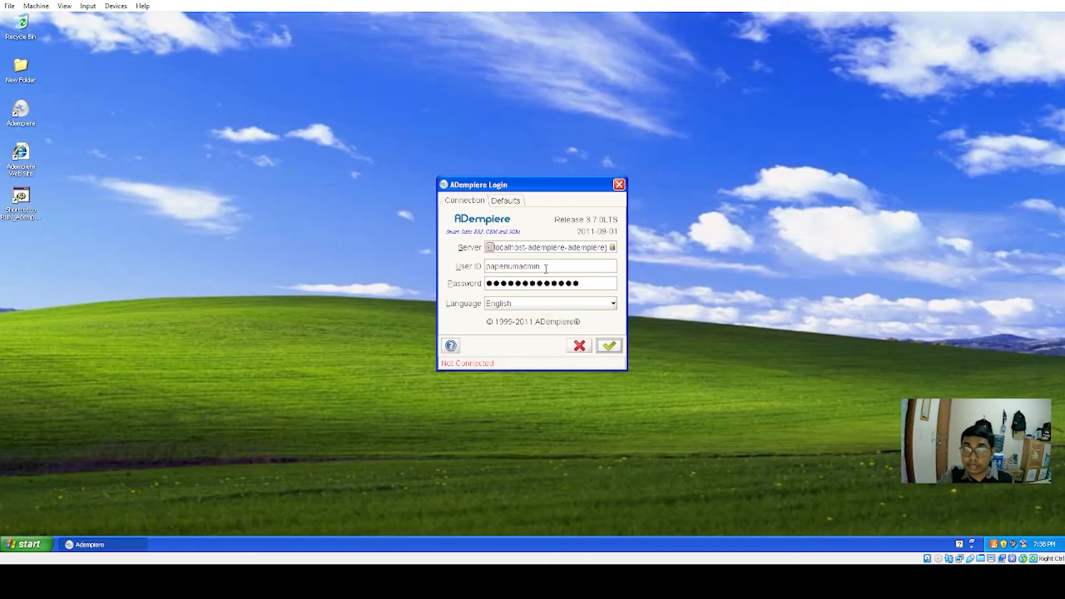
pyautogui.moveTo(546, 269); pyautogui.dragTo(467, 266)
pyautogui.press('BackSpace')
pyautogui.write('budi')
pyautogui.moveTo(599, 285); pyautogui.dragTo(481, 287)
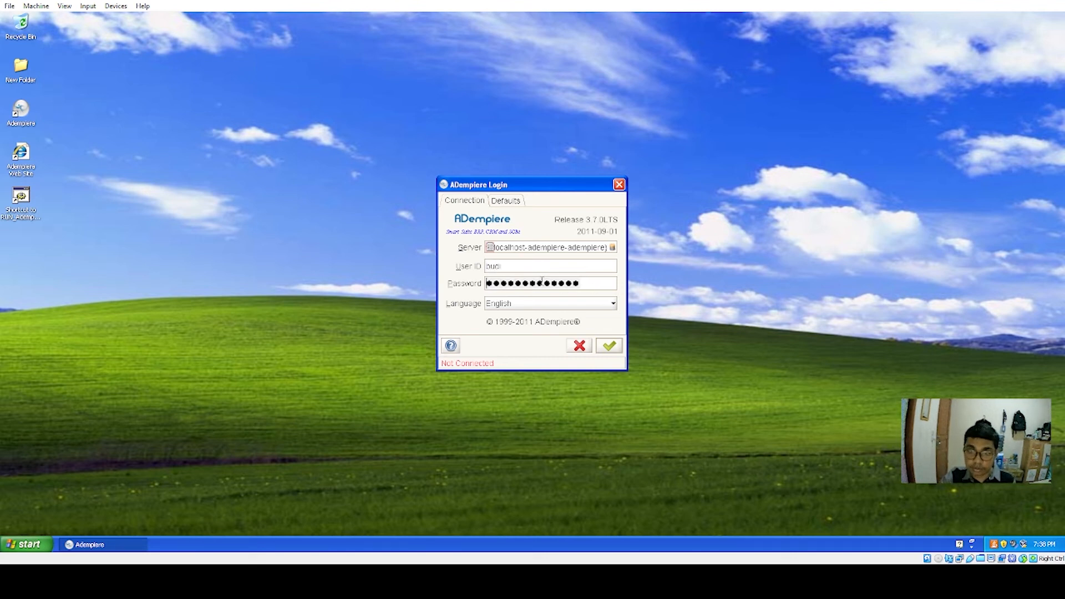
pyautogui.press('BackSpace')
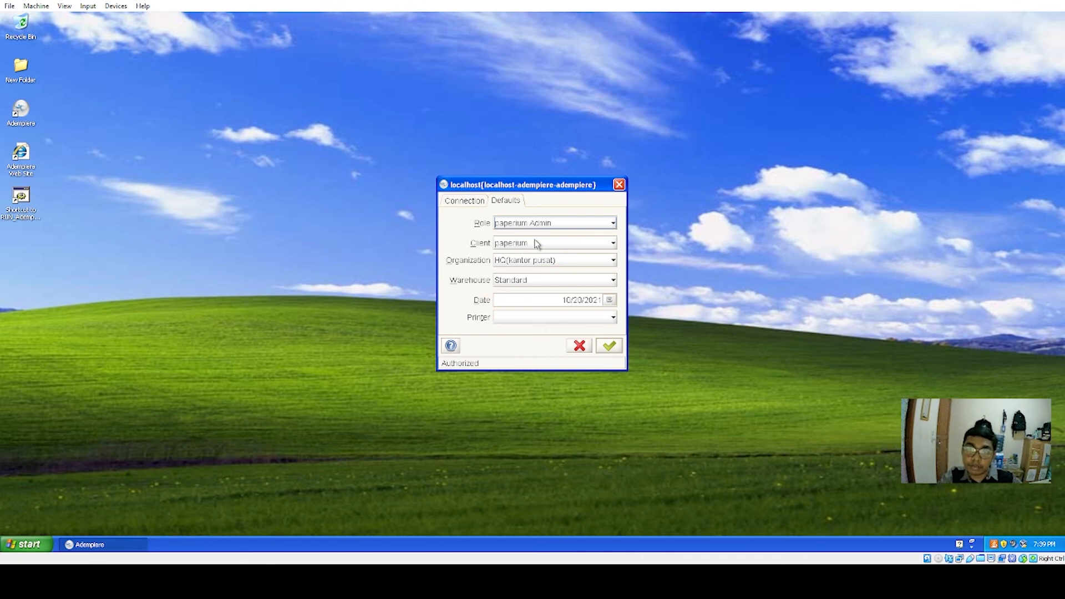
# - Log in under the paperium User role
pyautogui.click(613, 224)
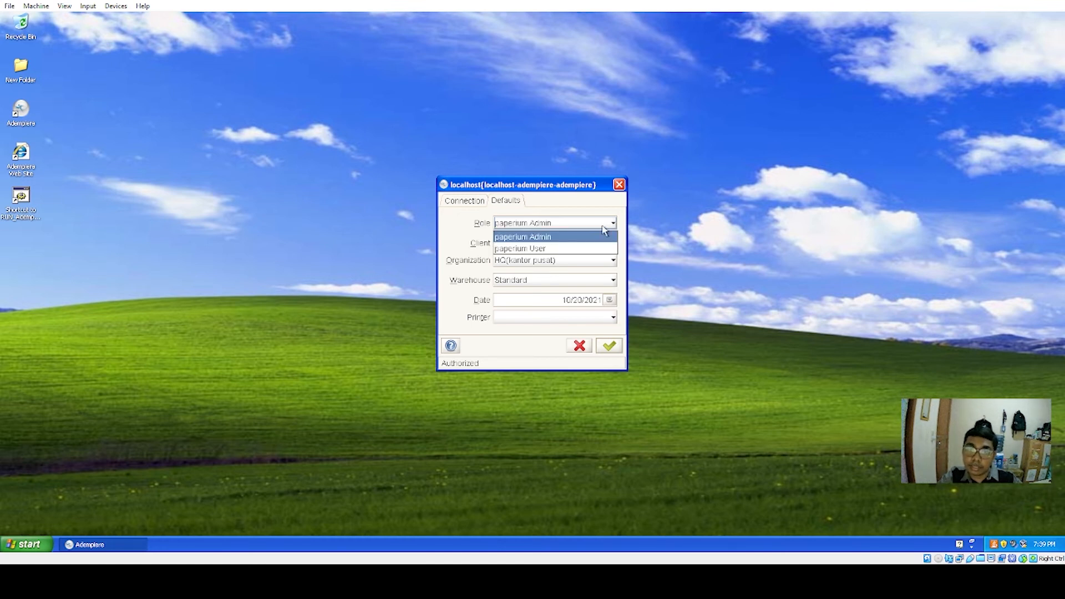
pyautogui.click(546, 250)
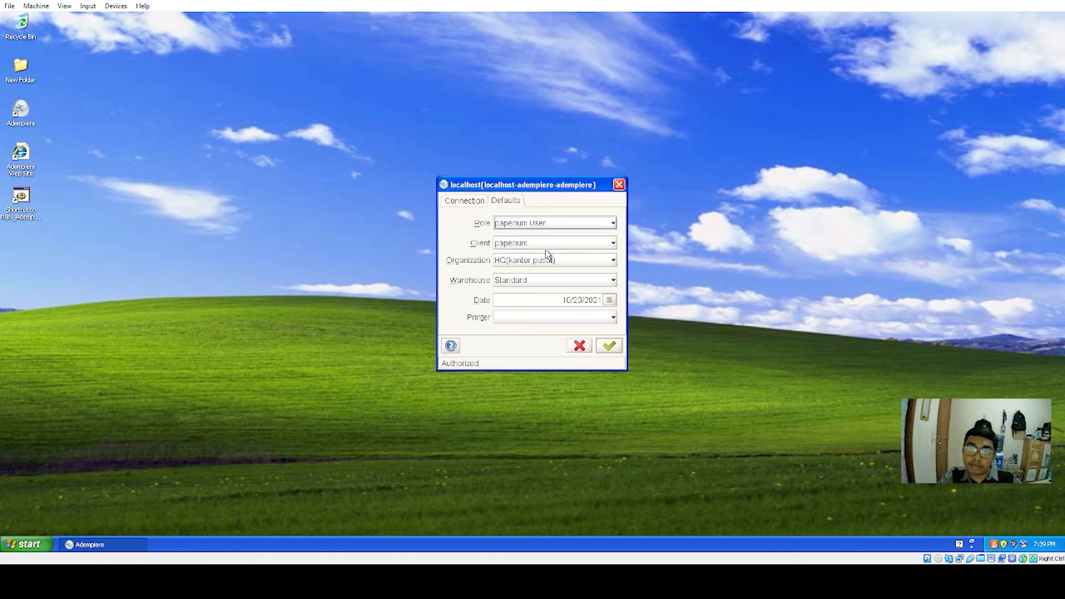
pyautogui.click(610, 347)
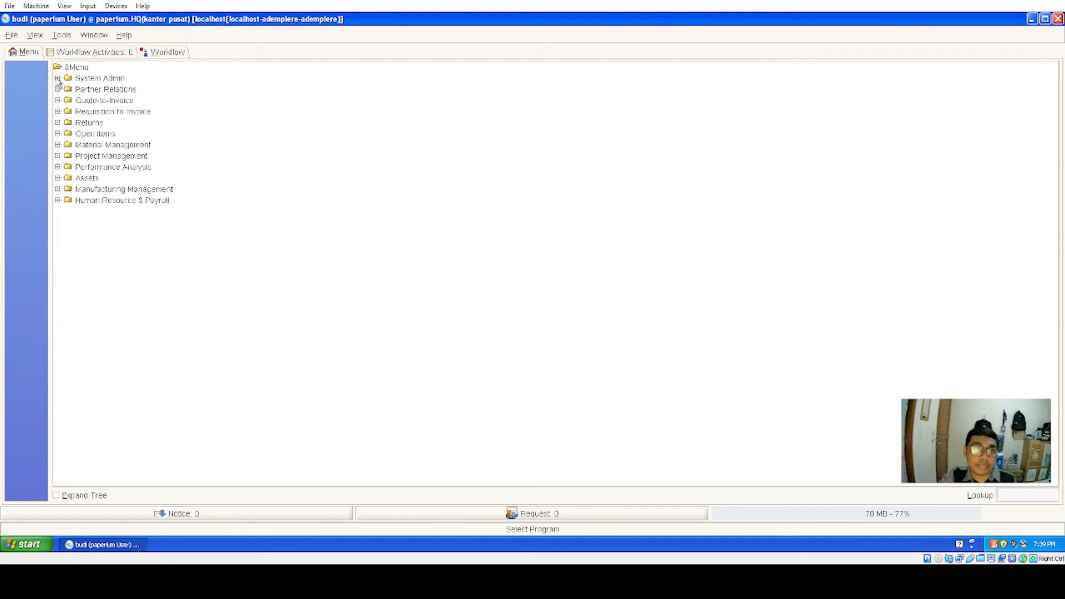
# - Browse System Admin > General Rules > Security, then log out of the session
pyautogui.click(57, 78)
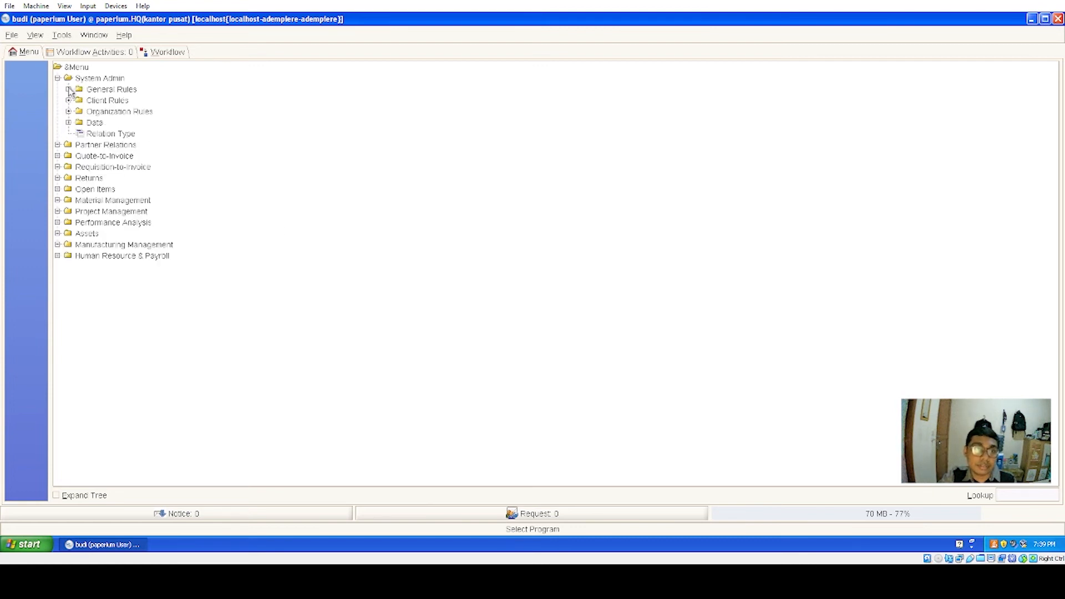
pyautogui.click(68, 89)
pyautogui.click(79, 111)
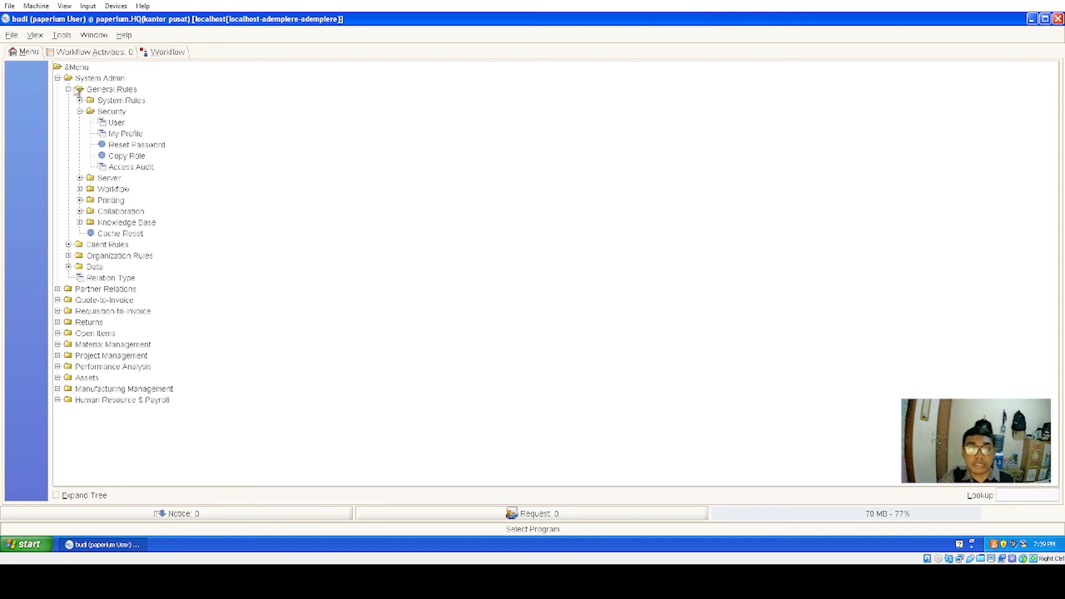
pyautogui.click(11, 34)
pyautogui.moveTo(35, 34)
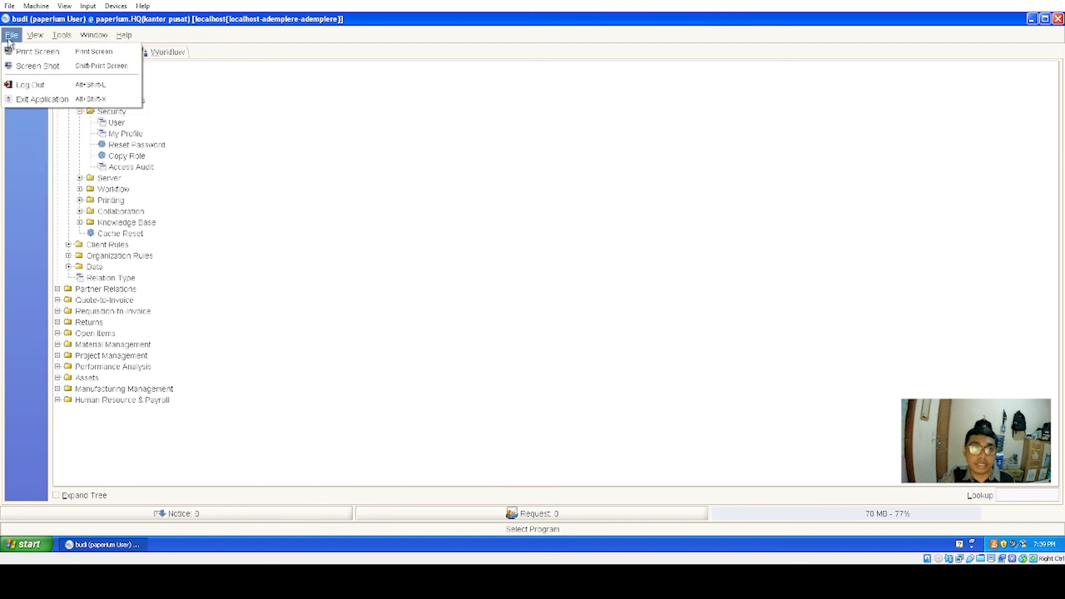
pyautogui.click(30, 85)
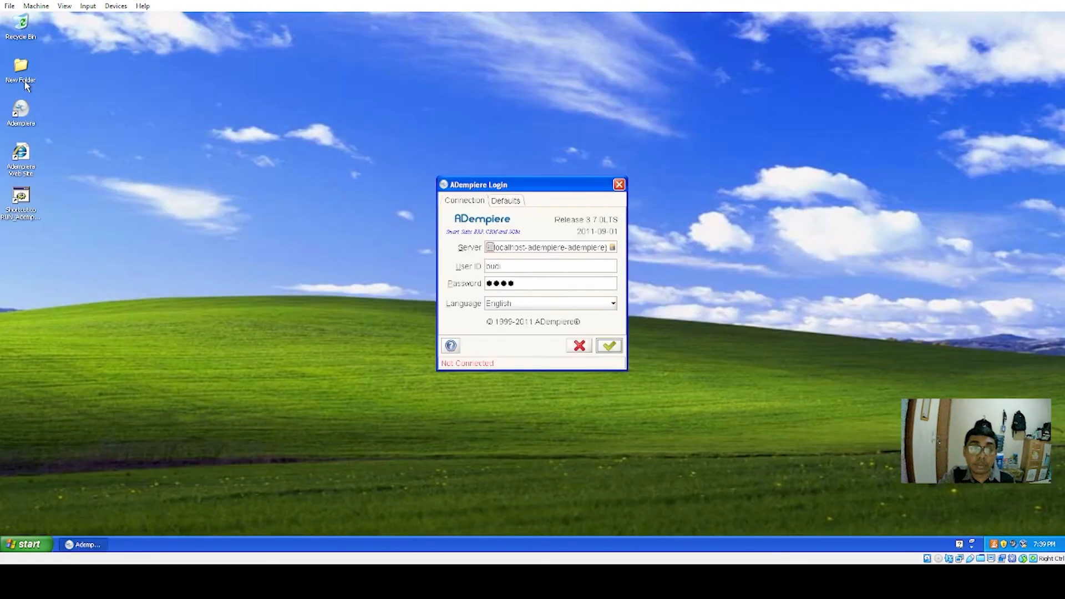
# - Connect and log back in with the paperium Admin role
pyautogui.click(613, 347)
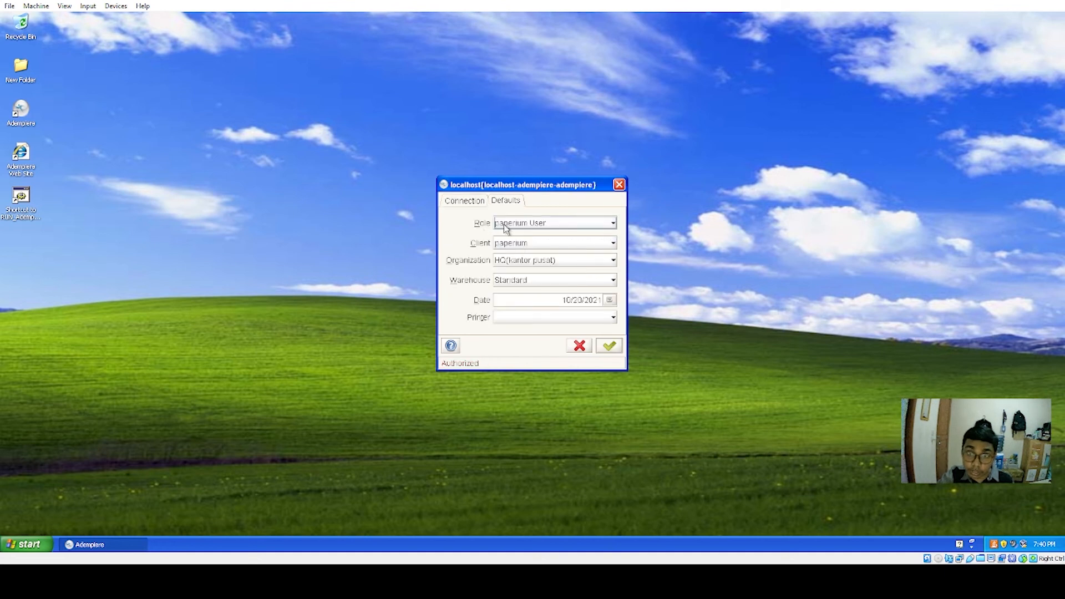
pyautogui.click(612, 225)
pyautogui.click(555, 236)
pyautogui.click(609, 346)
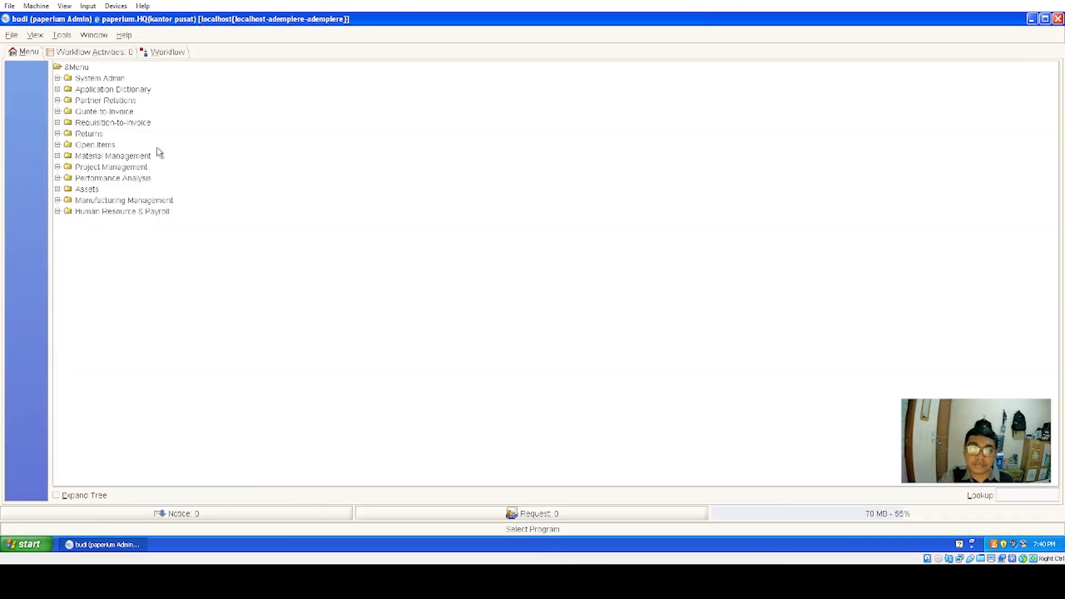
pyautogui.click(57, 78)
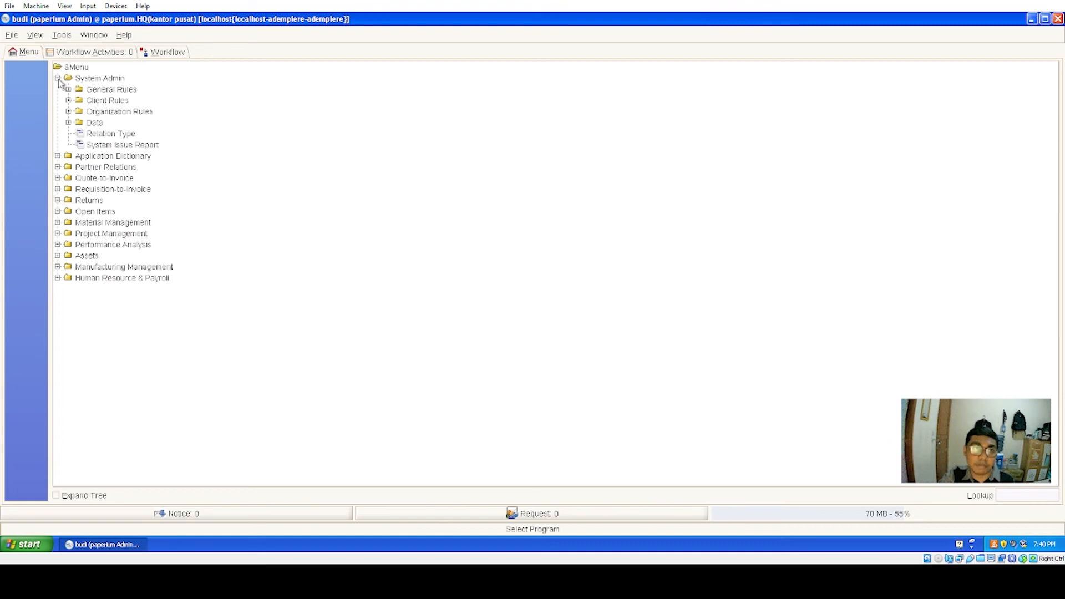
pyautogui.click(69, 90)
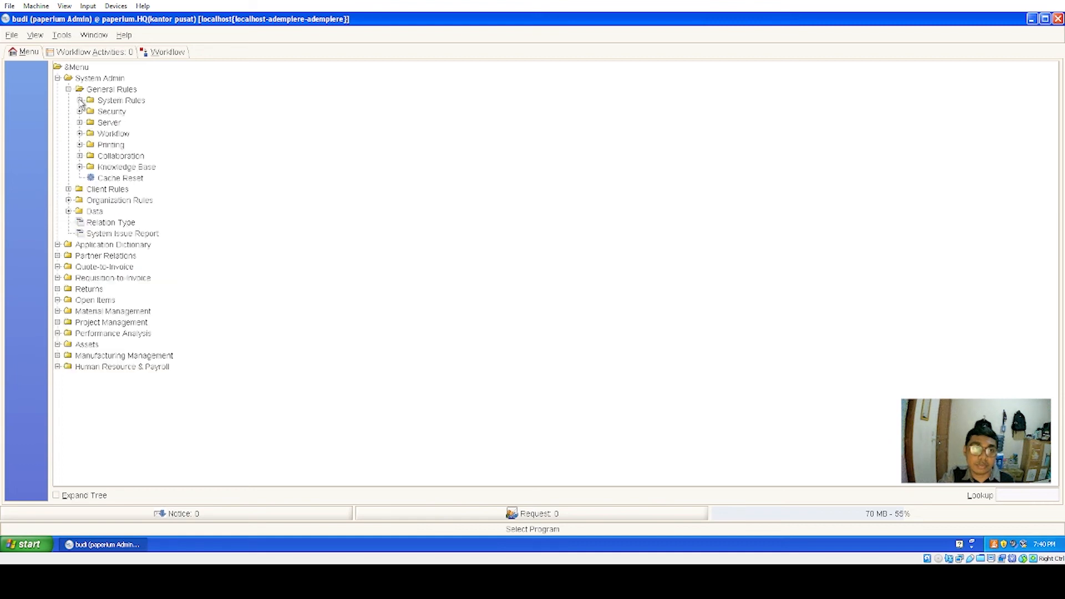
pyautogui.click(80, 111)
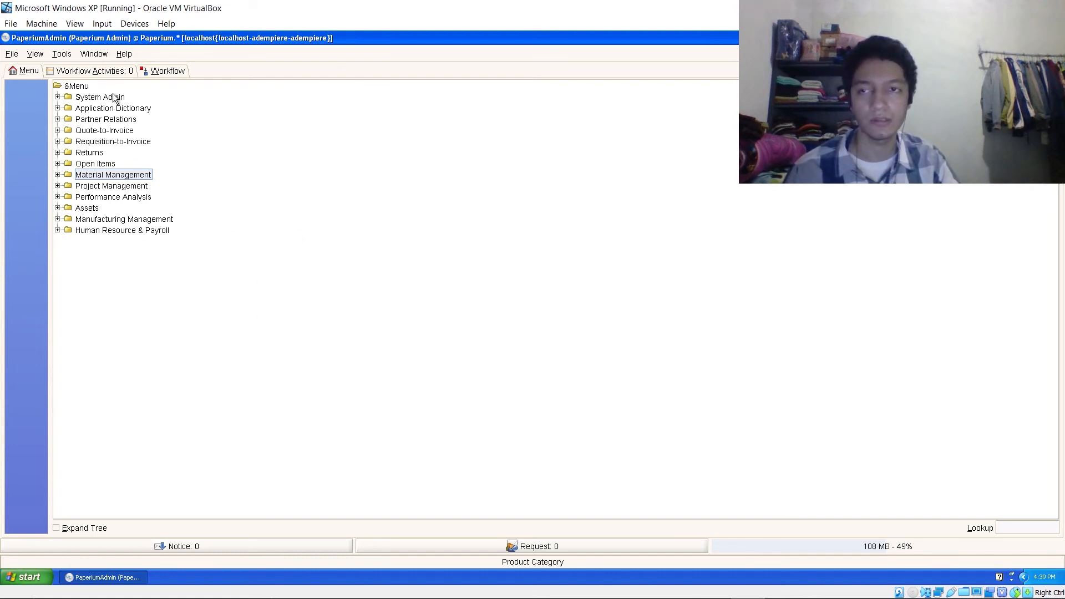
# - Open Product Category and start a new record for organization HQ (Kantor Pusat)
pyautogui.click(57, 174)
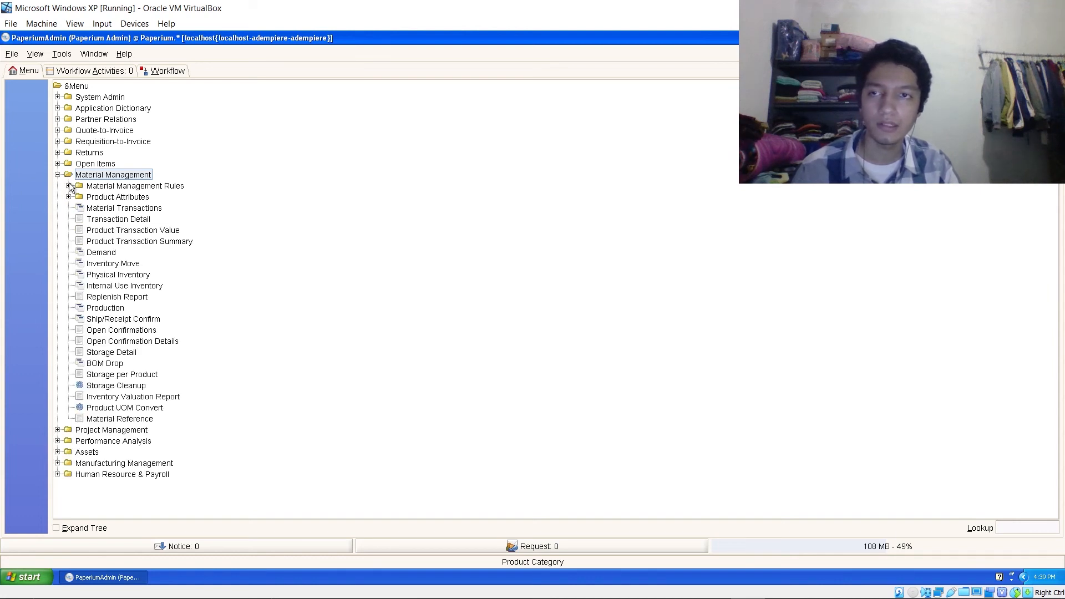
pyautogui.click(68, 186)
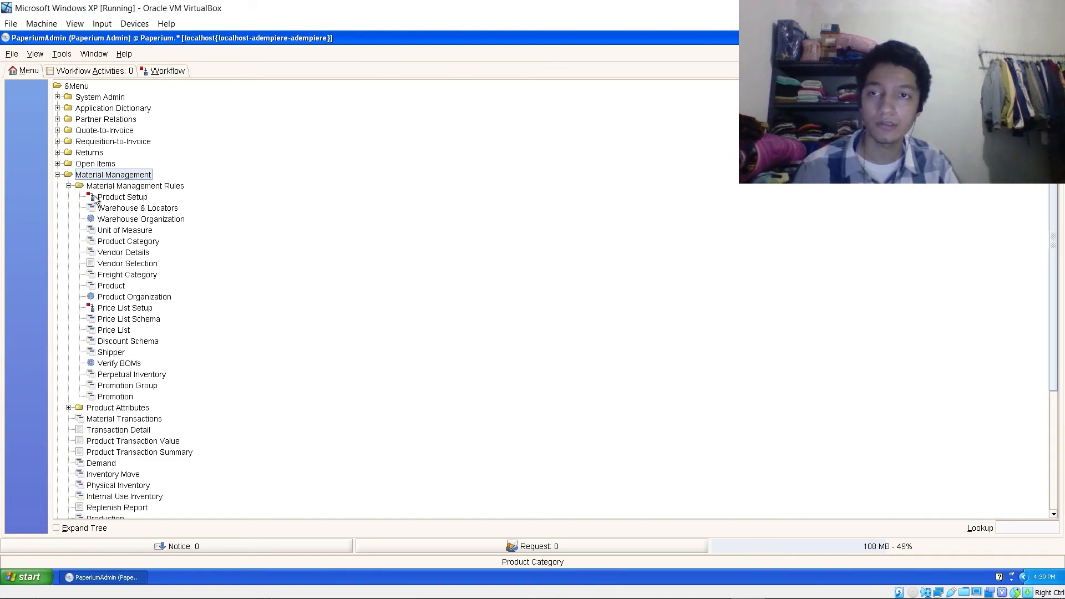
pyautogui.click(149, 242)
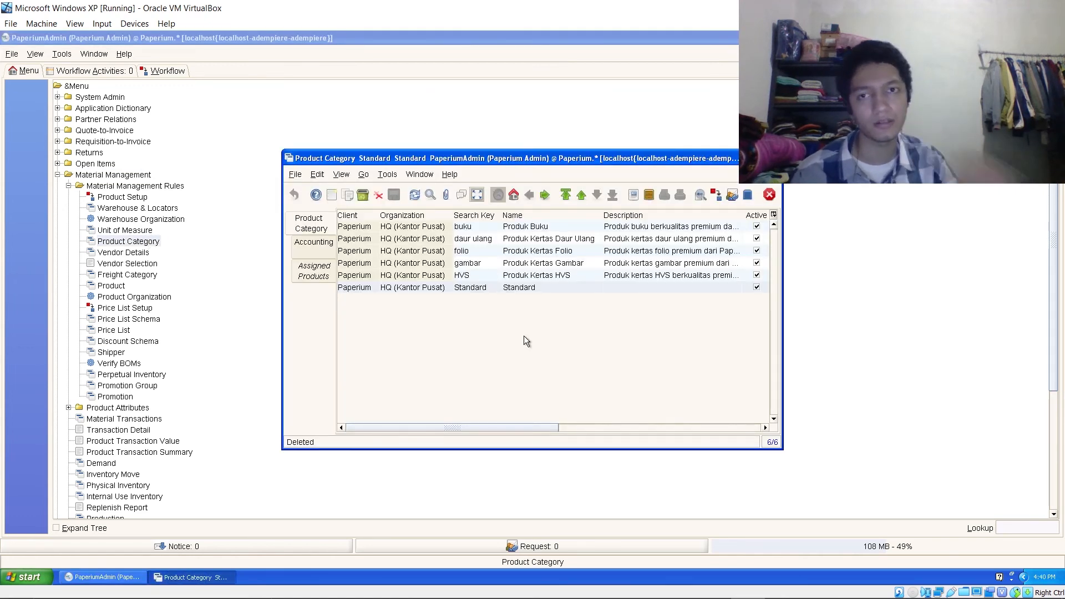
pyautogui.click(331, 195)
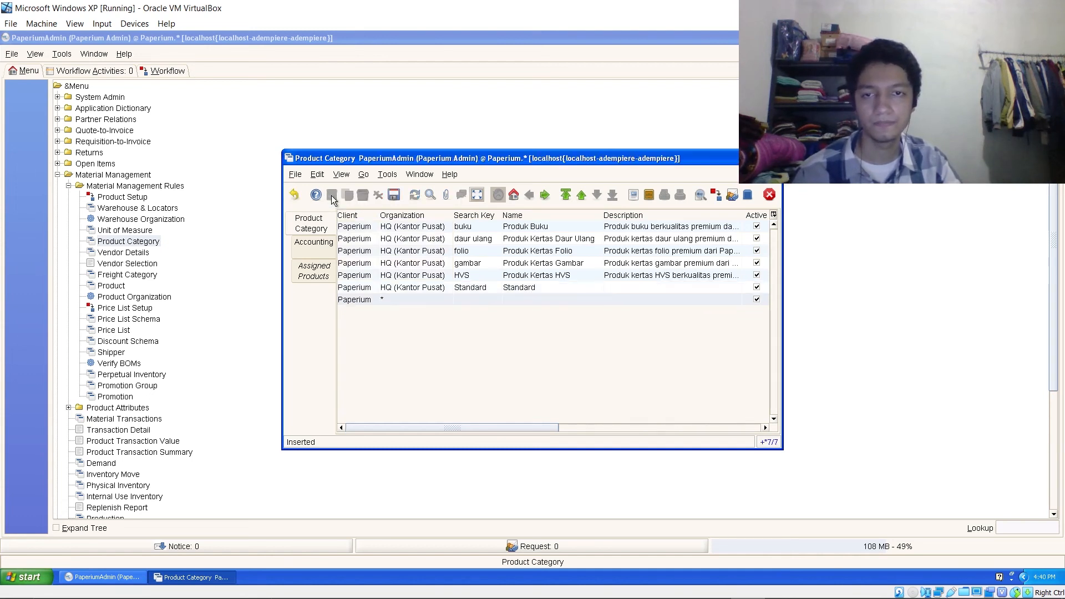
pyautogui.click(448, 297)
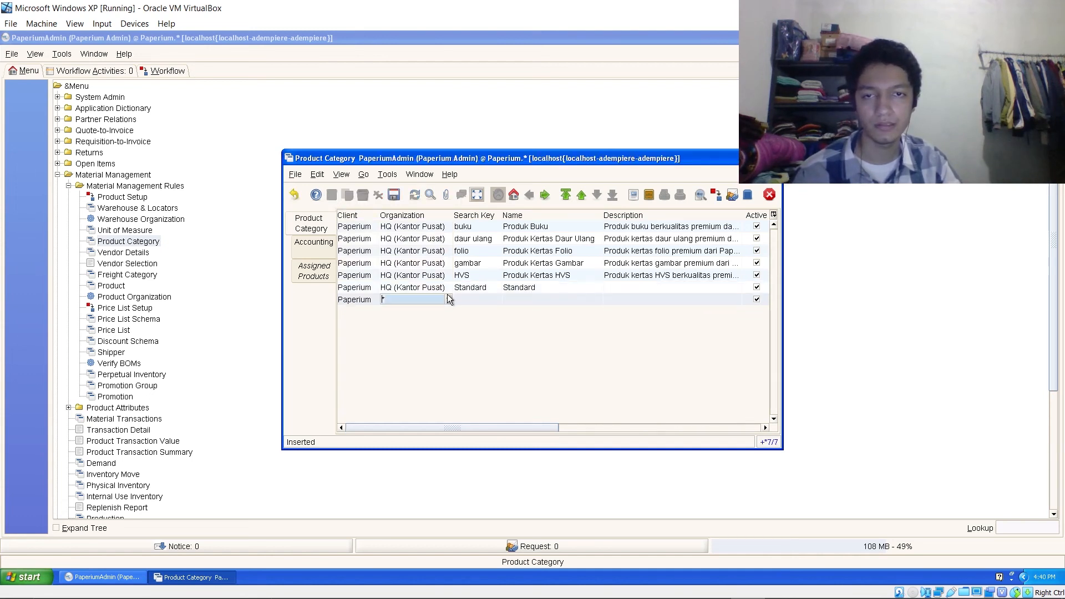
pyautogui.click(482, 193)
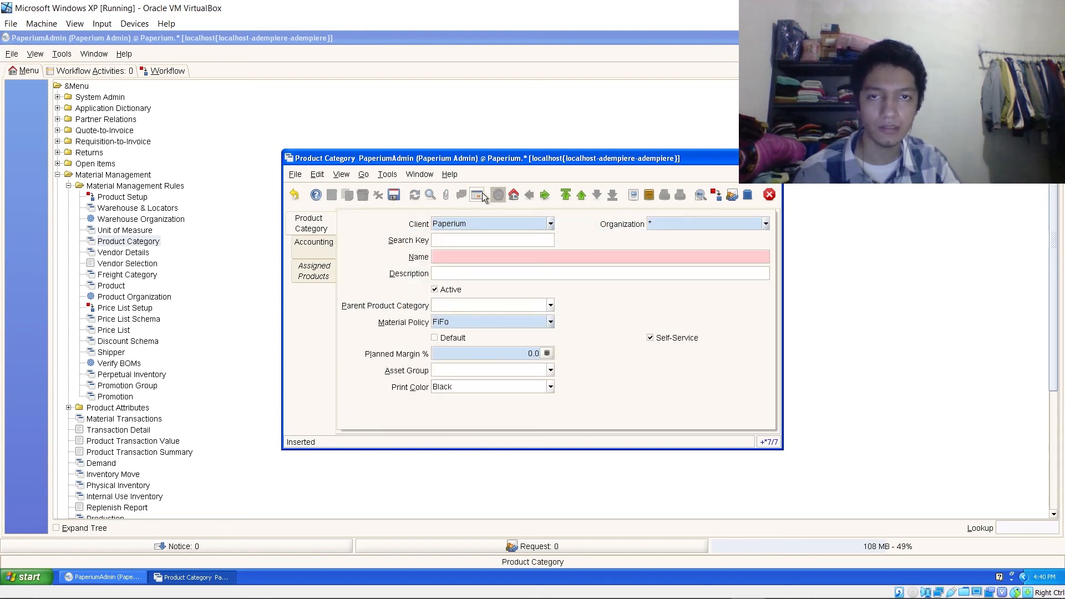
pyautogui.click(770, 221)
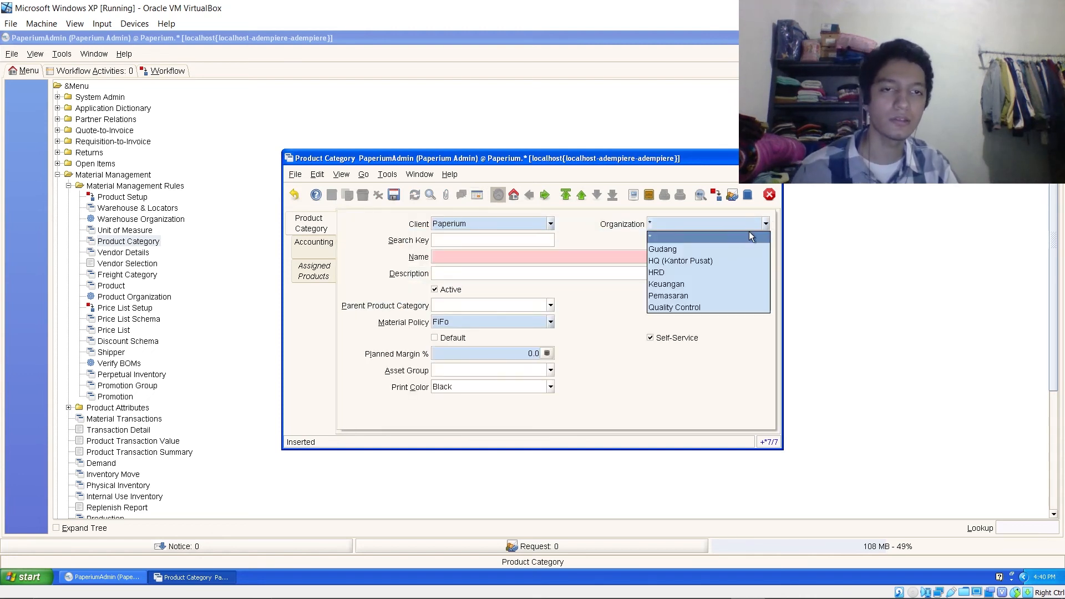
pyautogui.click(682, 261)
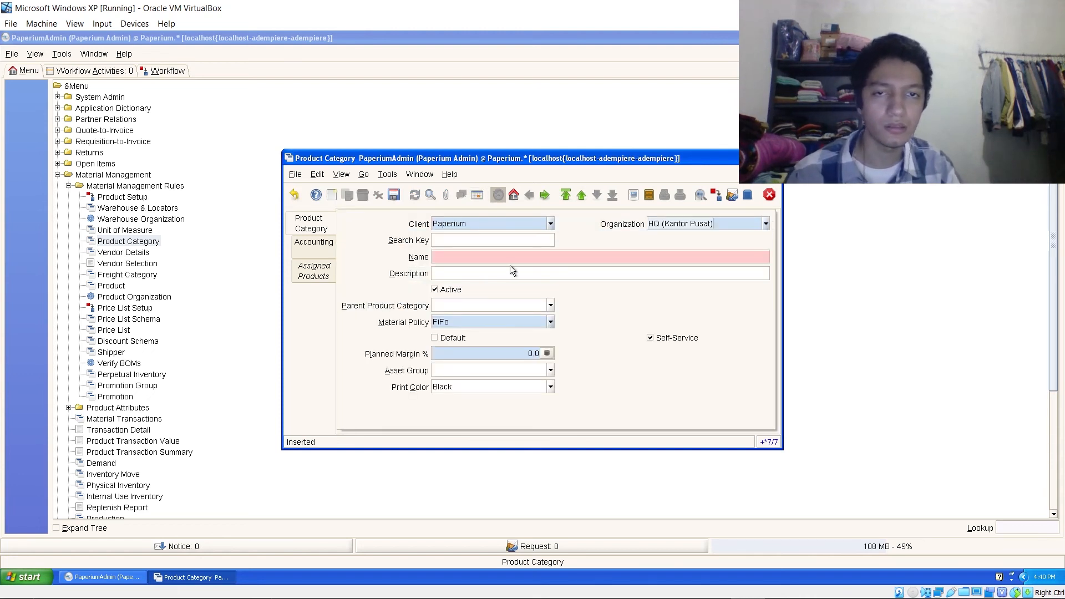
# - Name the category 'Produk Kertas Koran' with search key 'koran' and save it
pyautogui.click(456, 254)
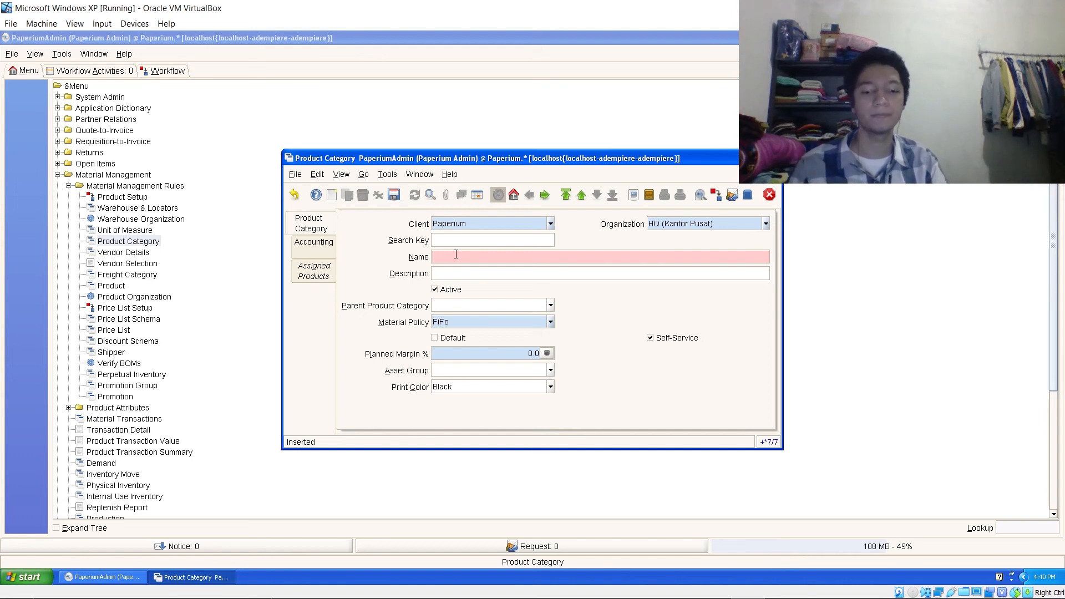
pyautogui.write('Produk K')
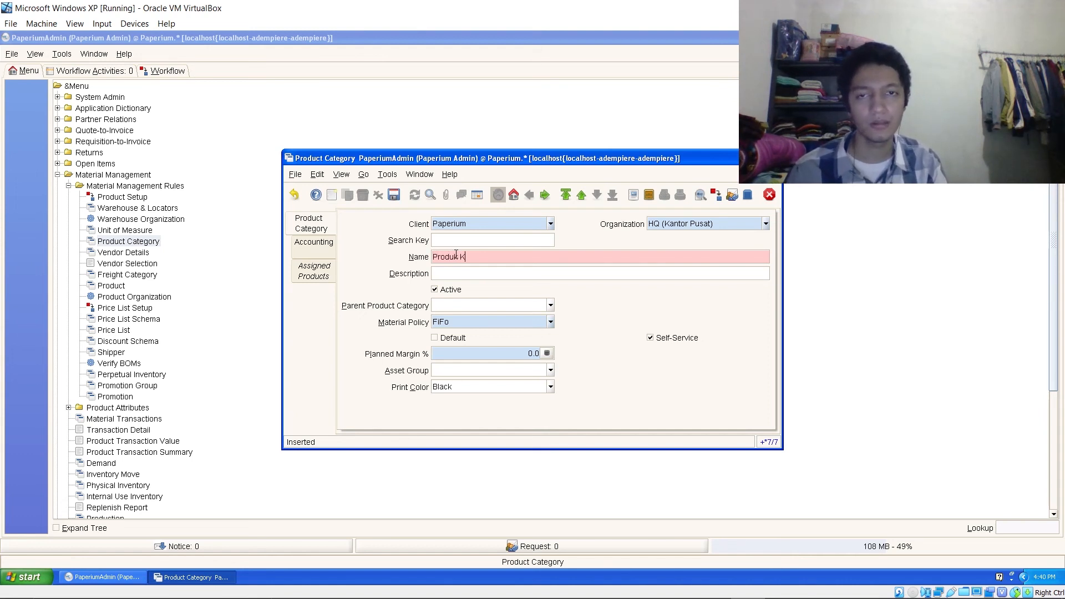
pyautogui.write('ertas Koran')
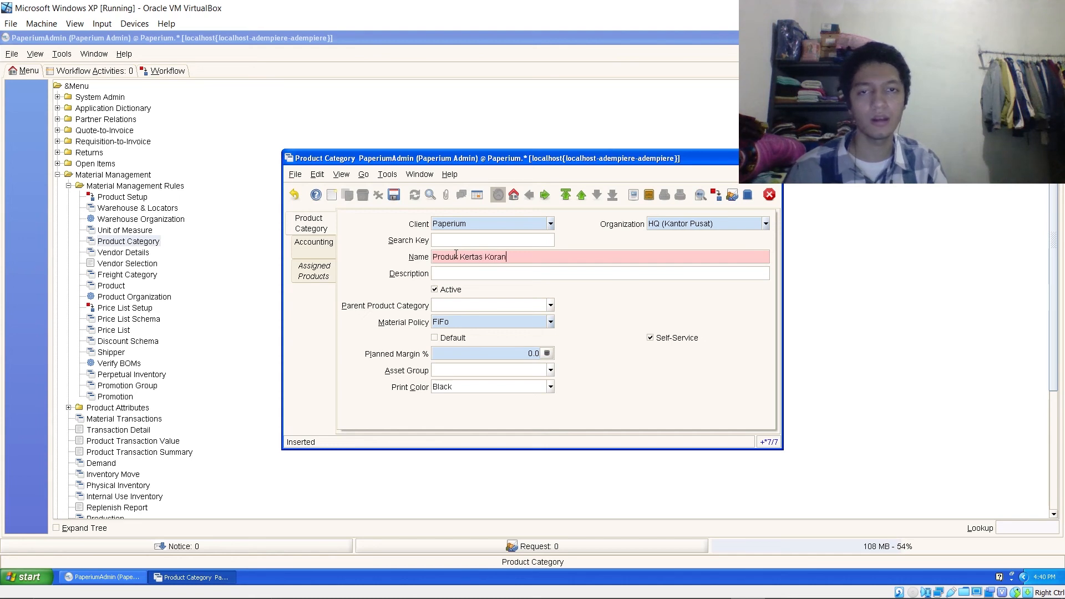
pyautogui.click(466, 240)
pyautogui.write('koran')
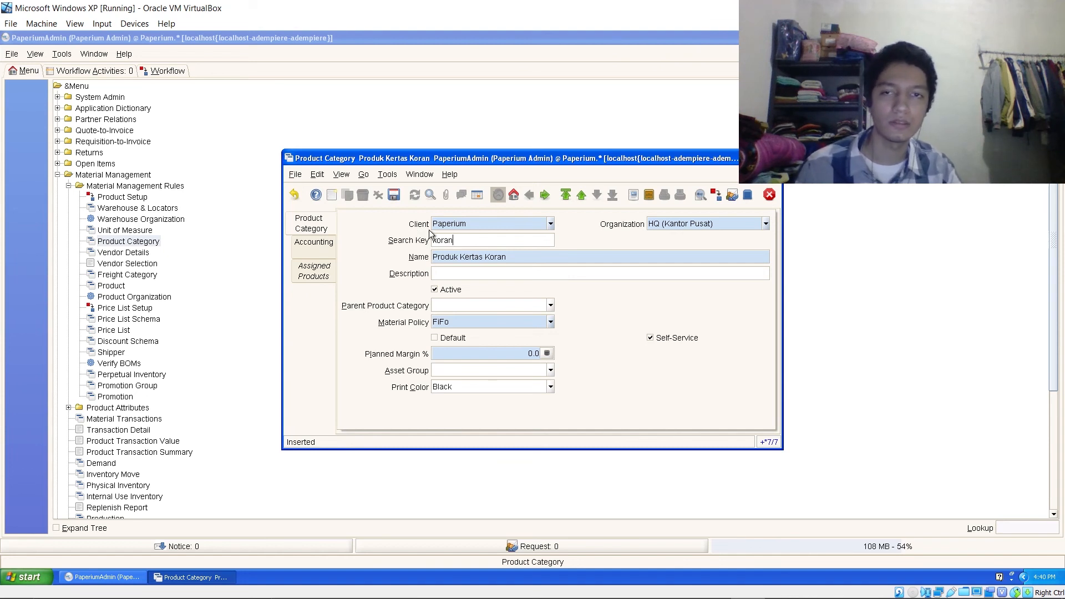
pyautogui.click(397, 195)
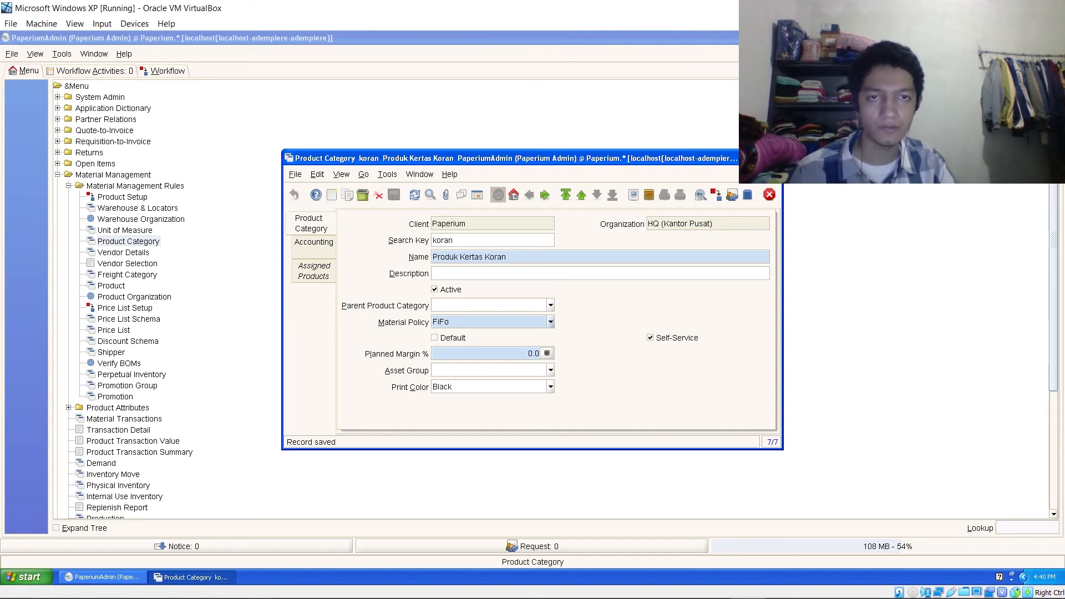
pyautogui.click(475, 196)
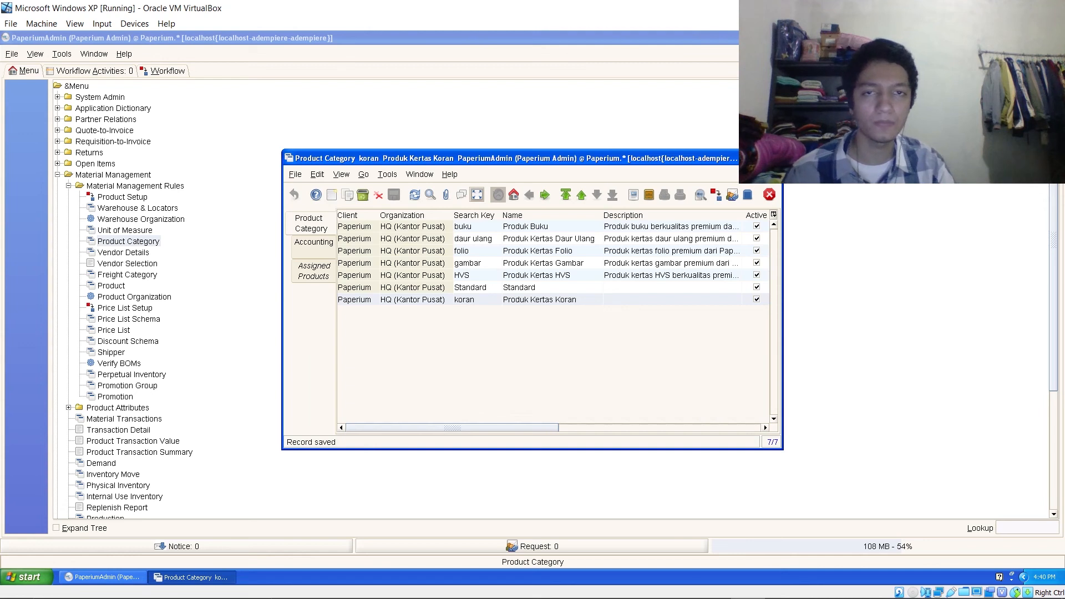
# - Close the Product Category window and log out
pyautogui.click(774, 159)
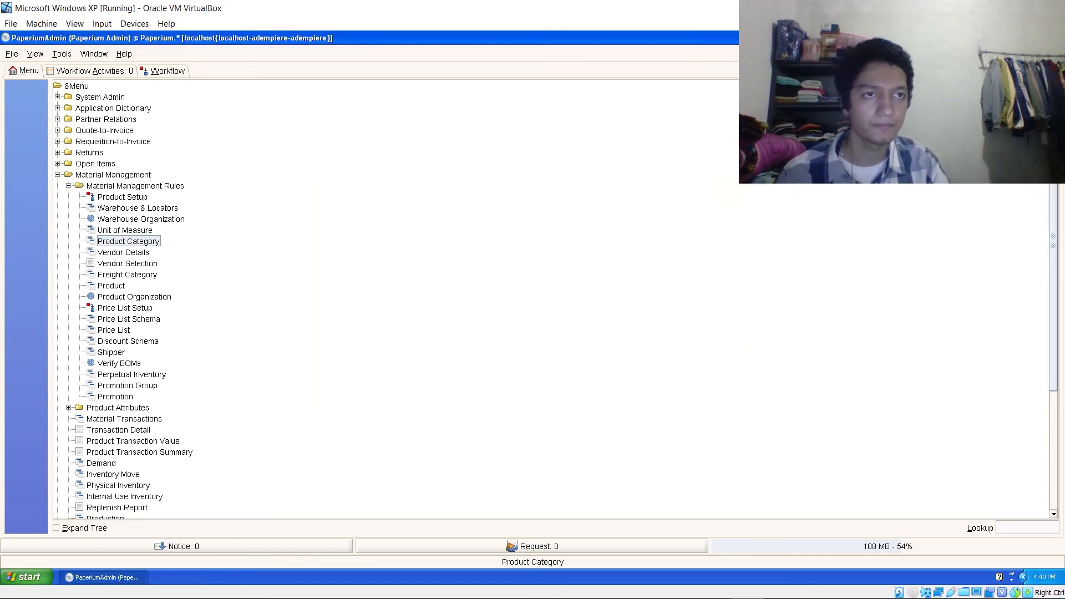
pyautogui.click(12, 54)
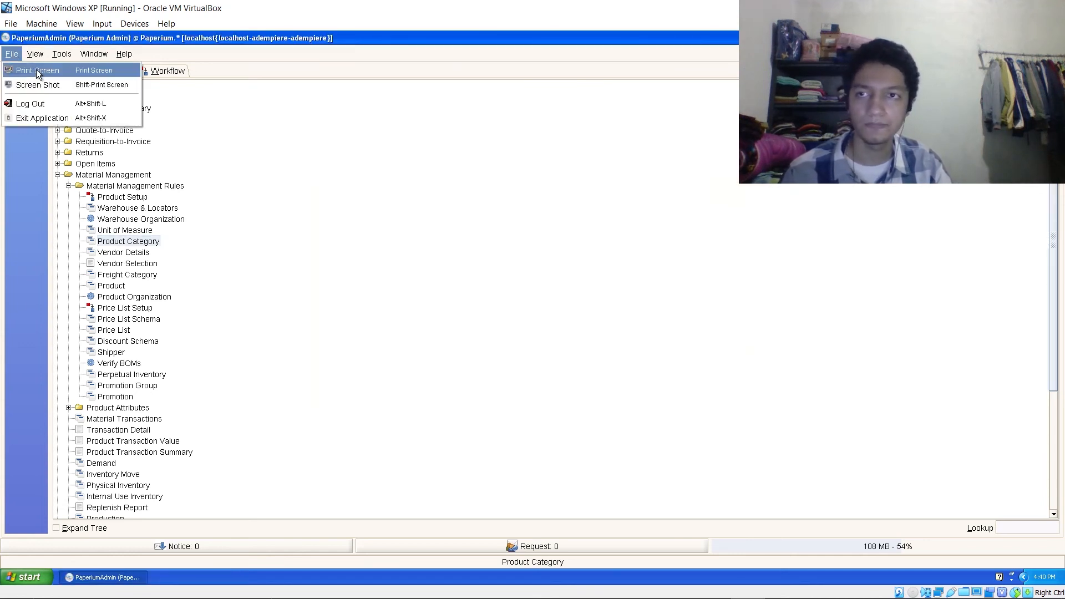
pyautogui.click(48, 103)
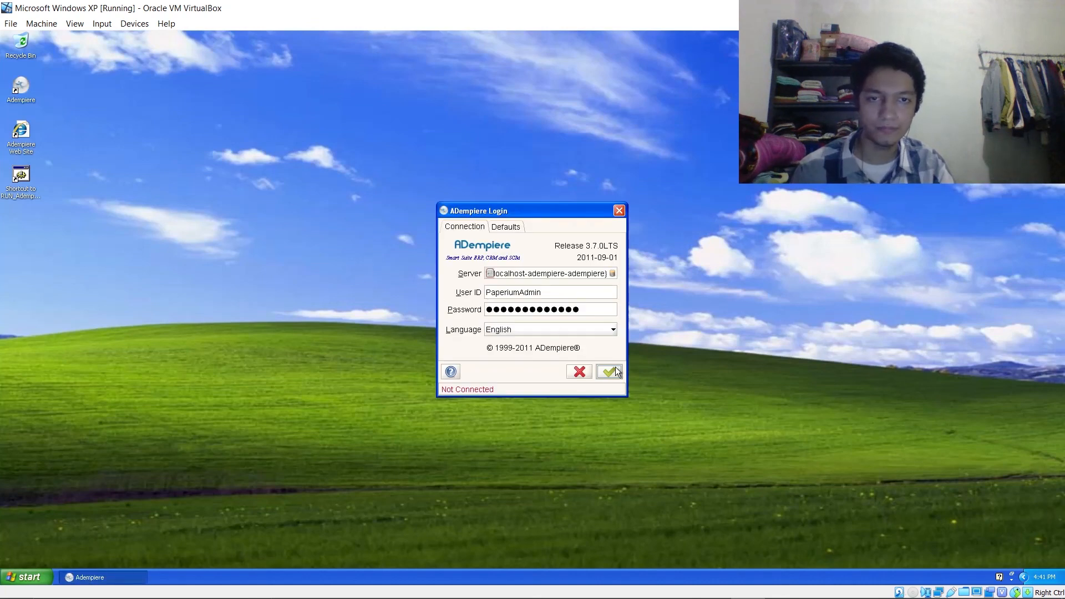
# - Sign back in as Paperium Admin, client Paperium, organization *
pyautogui.click(612, 372)
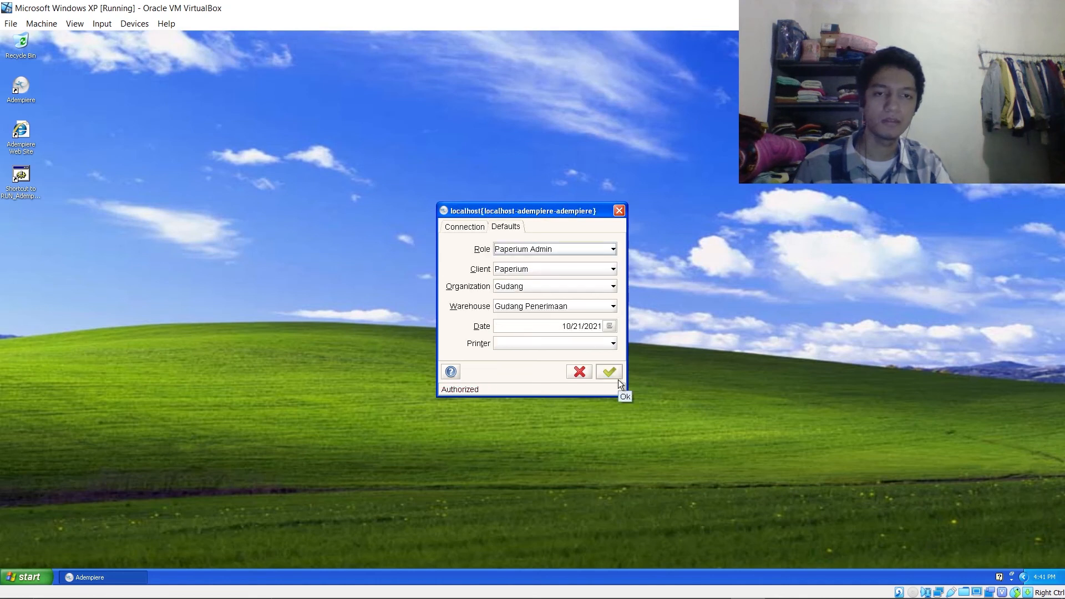
pyautogui.click(584, 286)
pyautogui.click(581, 302)
pyautogui.click(607, 370)
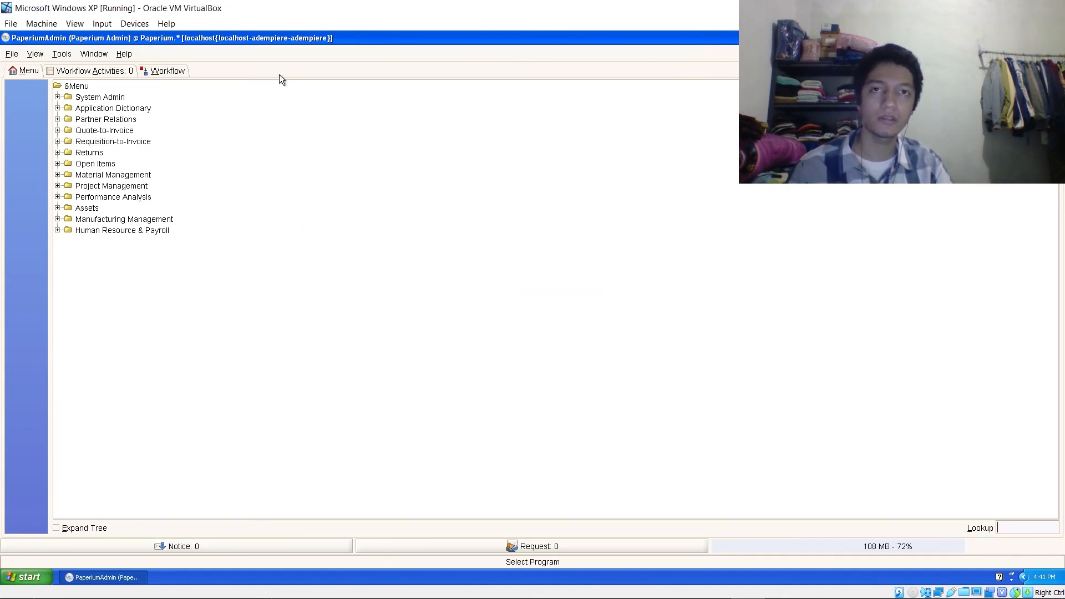
pyautogui.click(58, 175)
# - Open the Product records and bring up the HVS A4 product as a form
pyautogui.click(68, 186)
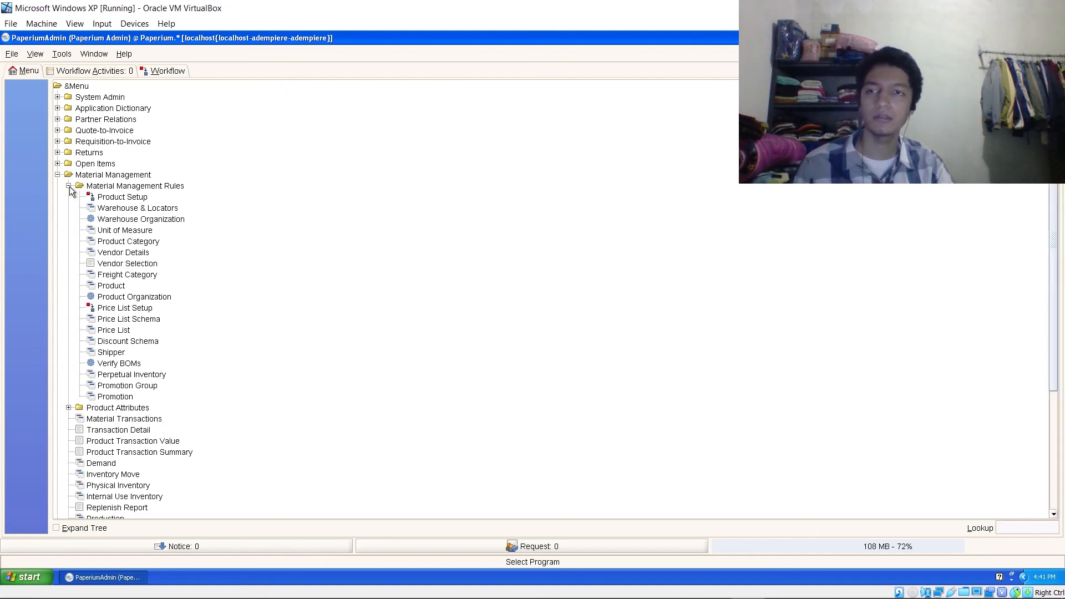
pyautogui.click(122, 289)
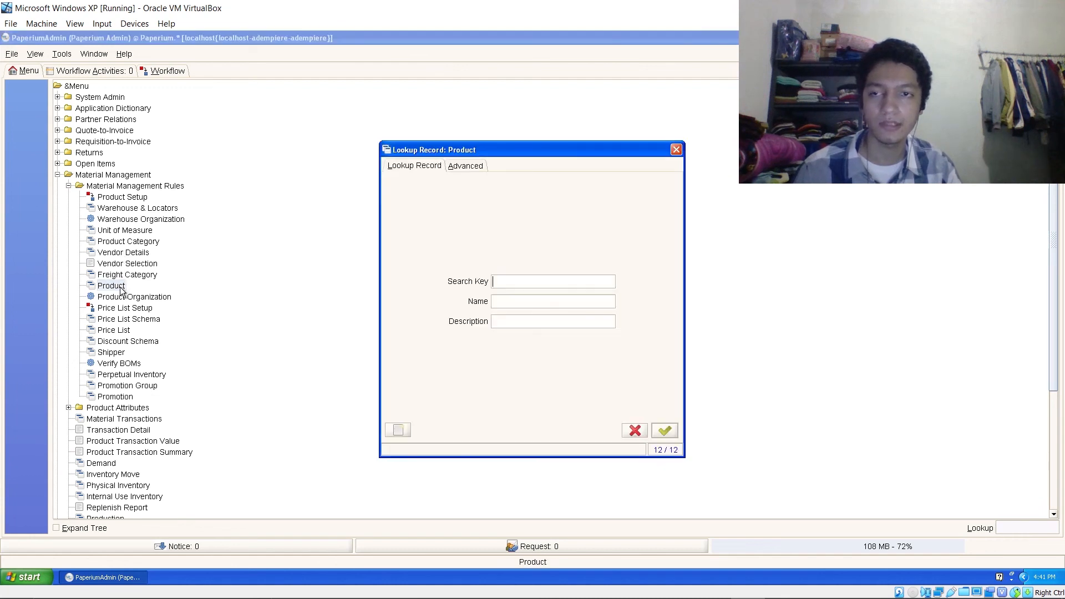
pyautogui.click(664, 431)
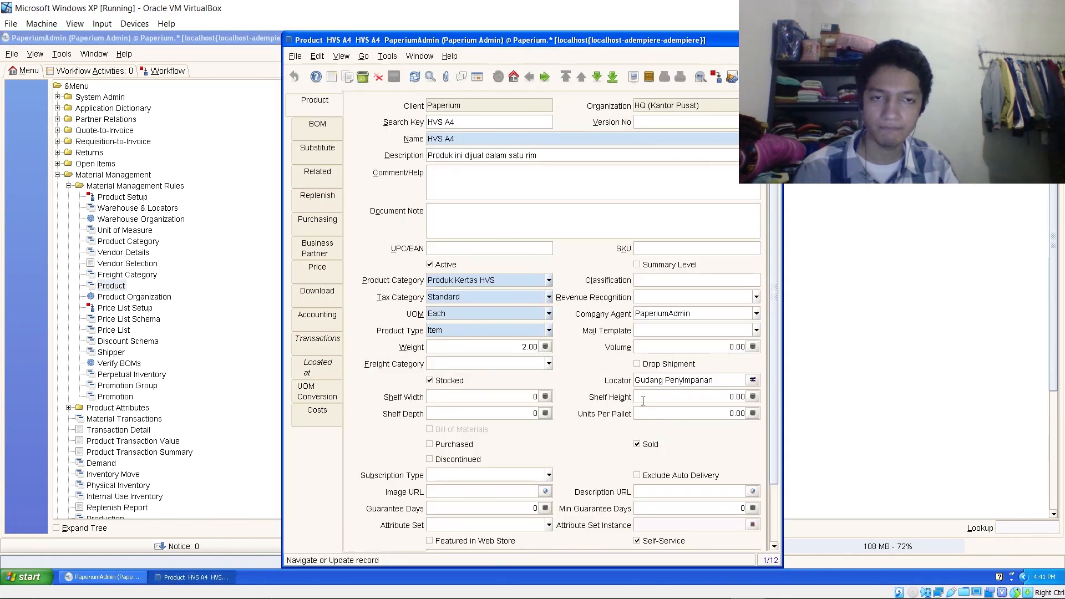
pyautogui.click(477, 76)
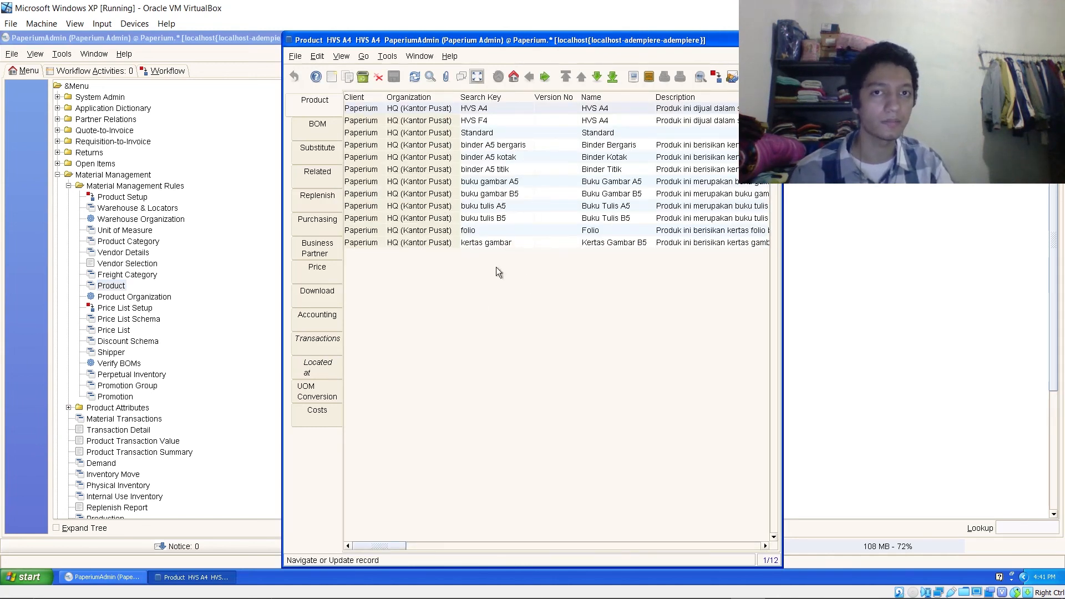
pyautogui.click(501, 108)
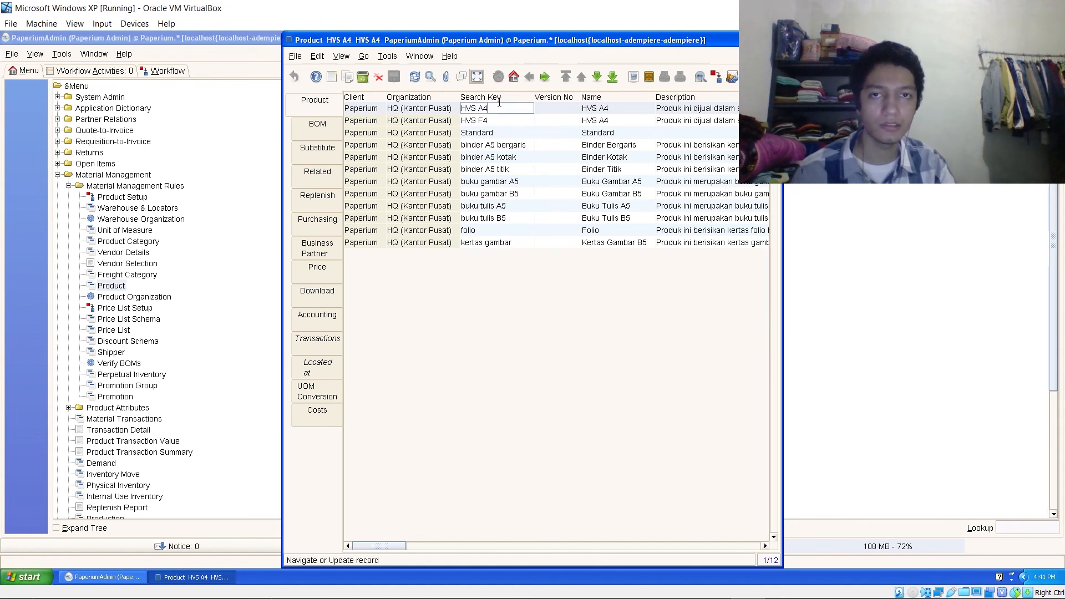
pyautogui.click(480, 77)
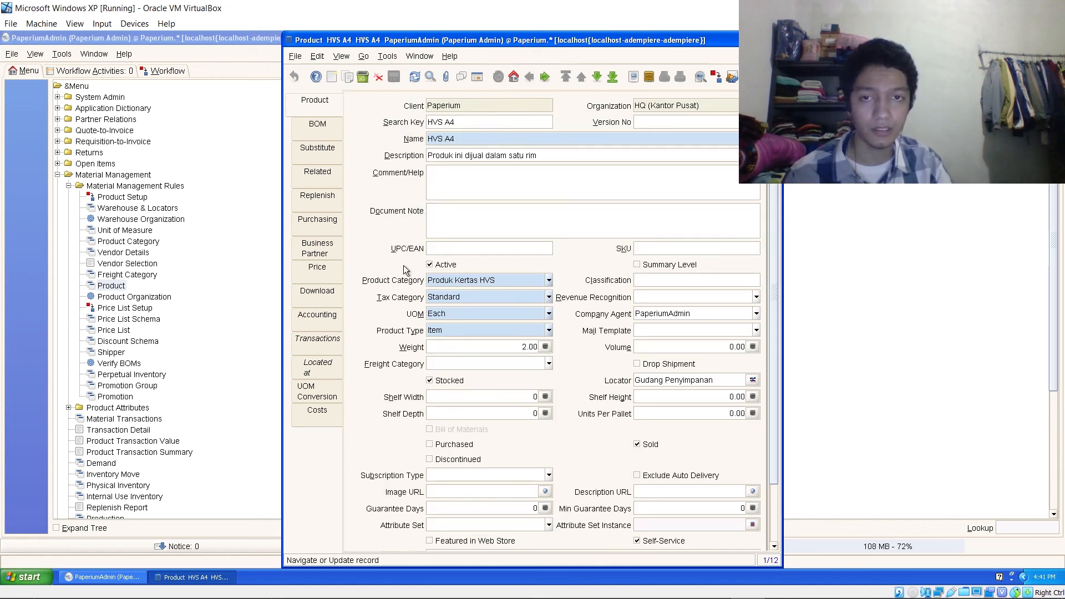
# - Change HVS A4's product category to Produk Kertas Koran and save
pyautogui.click(549, 280)
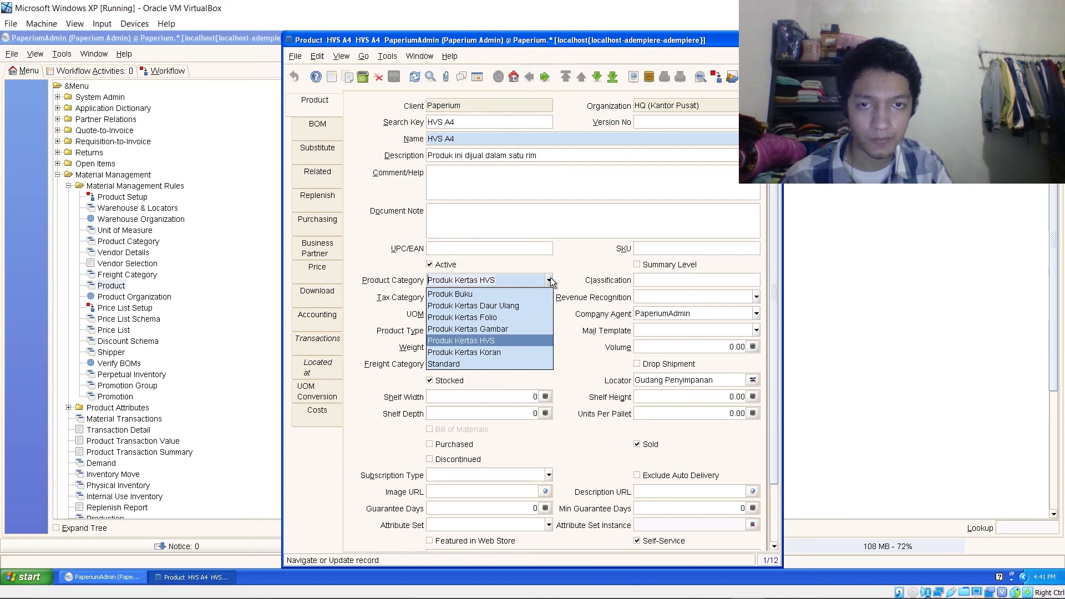
pyautogui.click(549, 280)
pyautogui.click(550, 280)
pyautogui.click(549, 280)
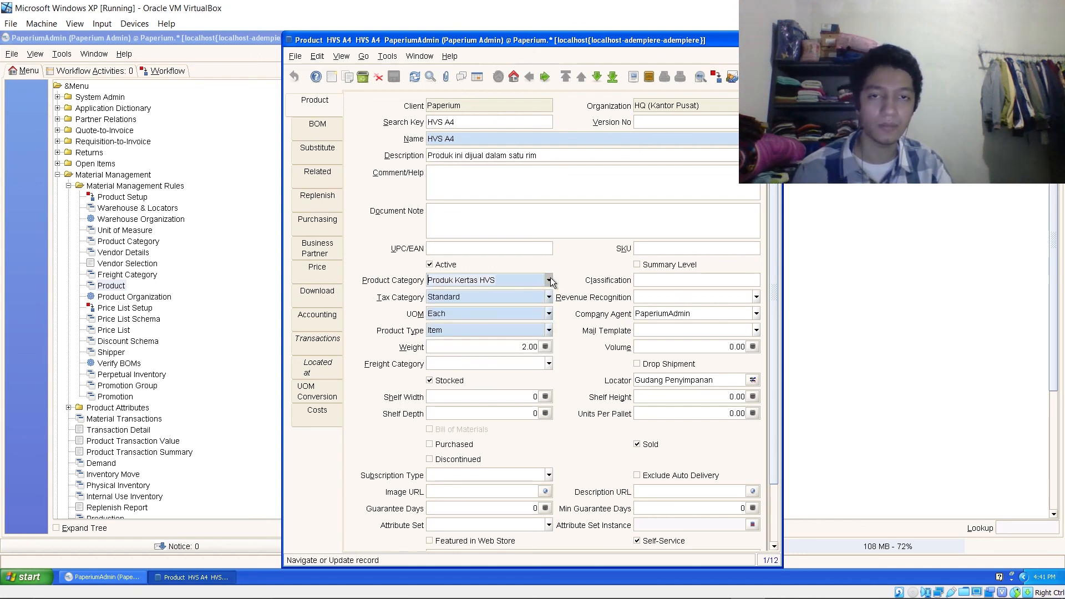
pyautogui.click(550, 280)
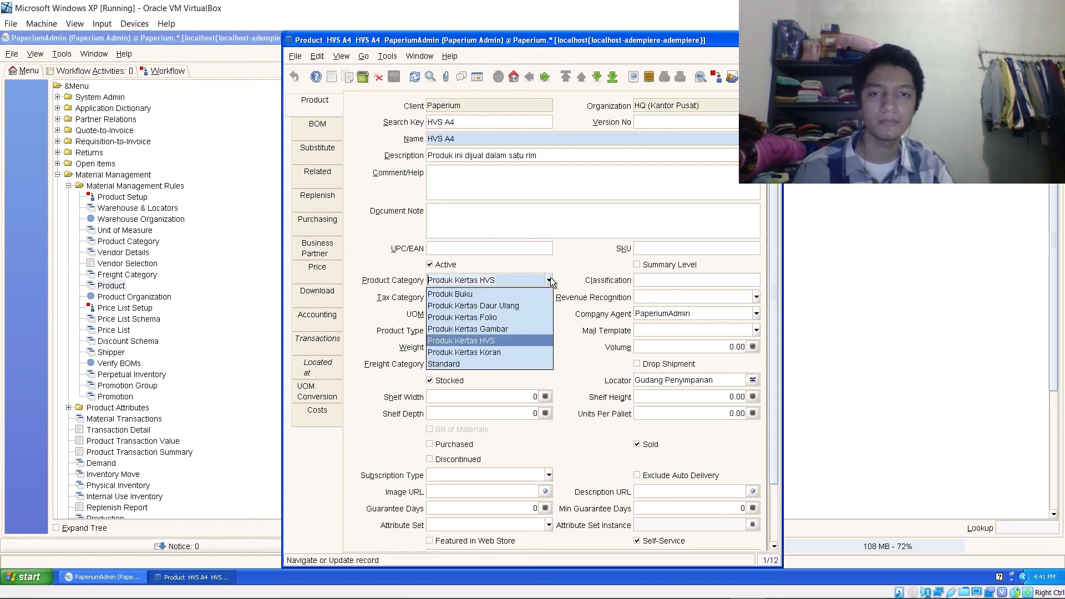
pyautogui.click(495, 354)
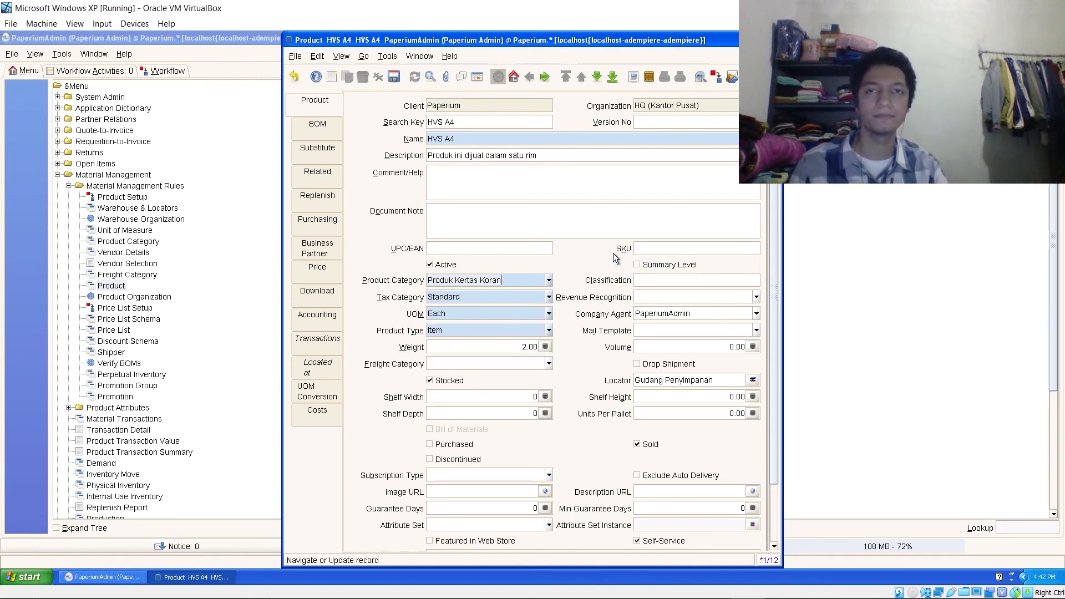
pyautogui.click(393, 77)
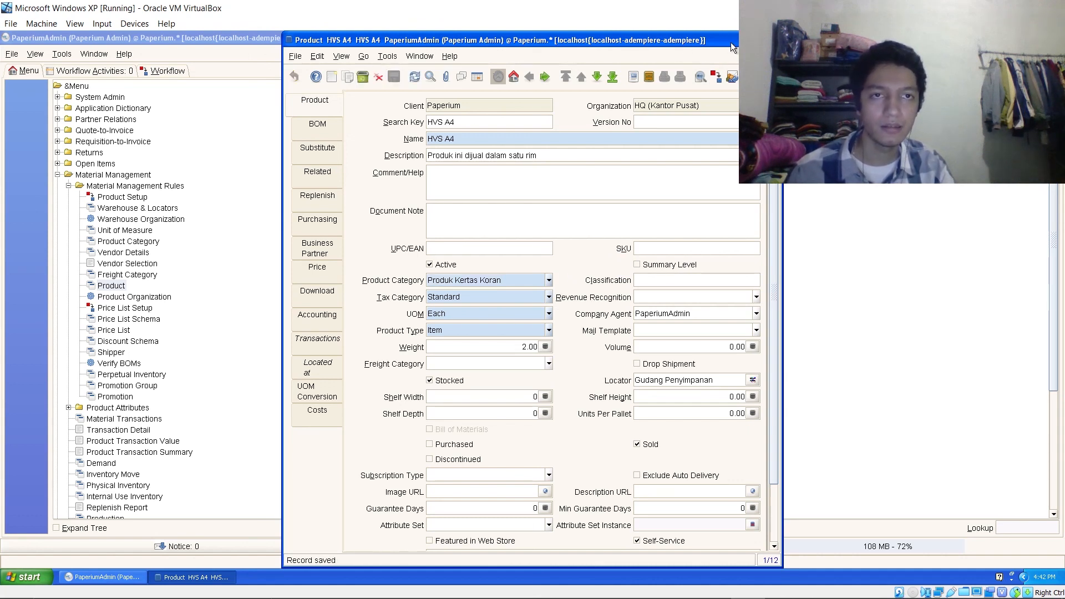
# - Open the Produk Kertas Koran category and view HVS A4 in its Assigned Products
pyautogui.click(188, 409)
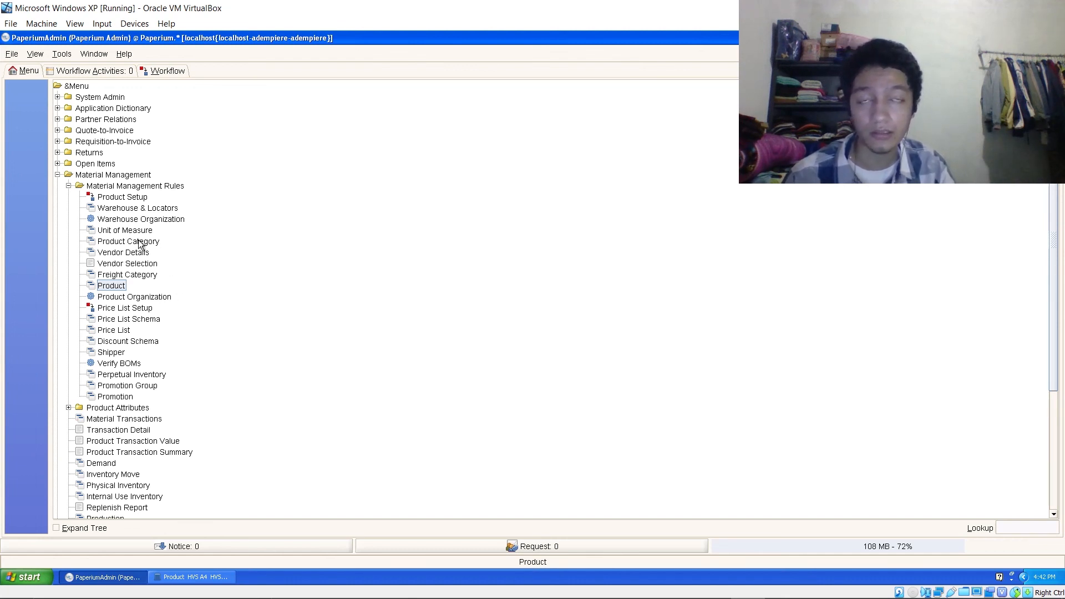
pyautogui.click(140, 244)
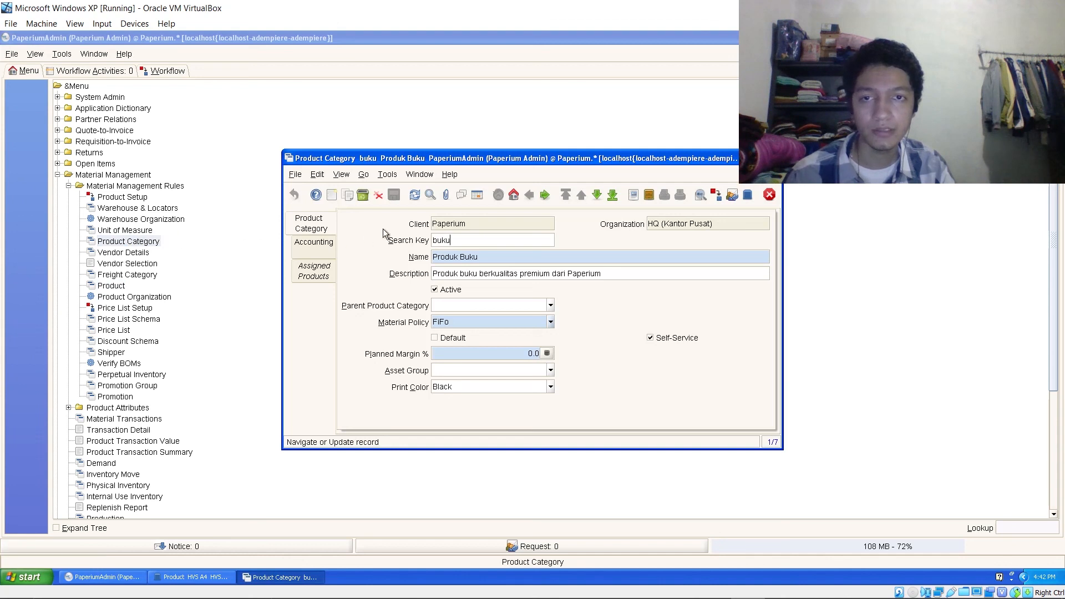
pyautogui.click(479, 195)
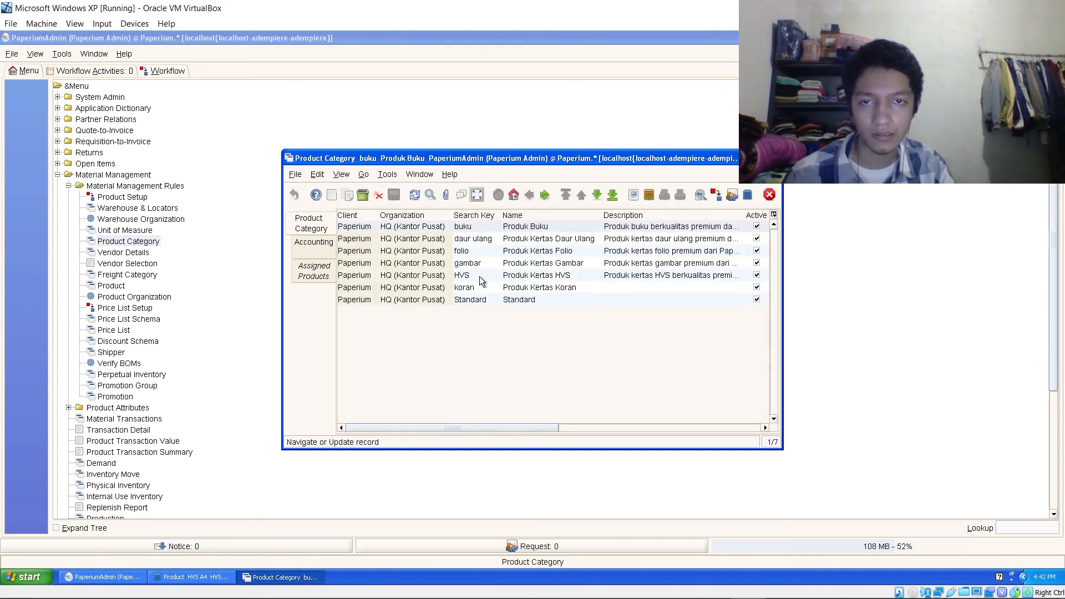
pyautogui.click(507, 289)
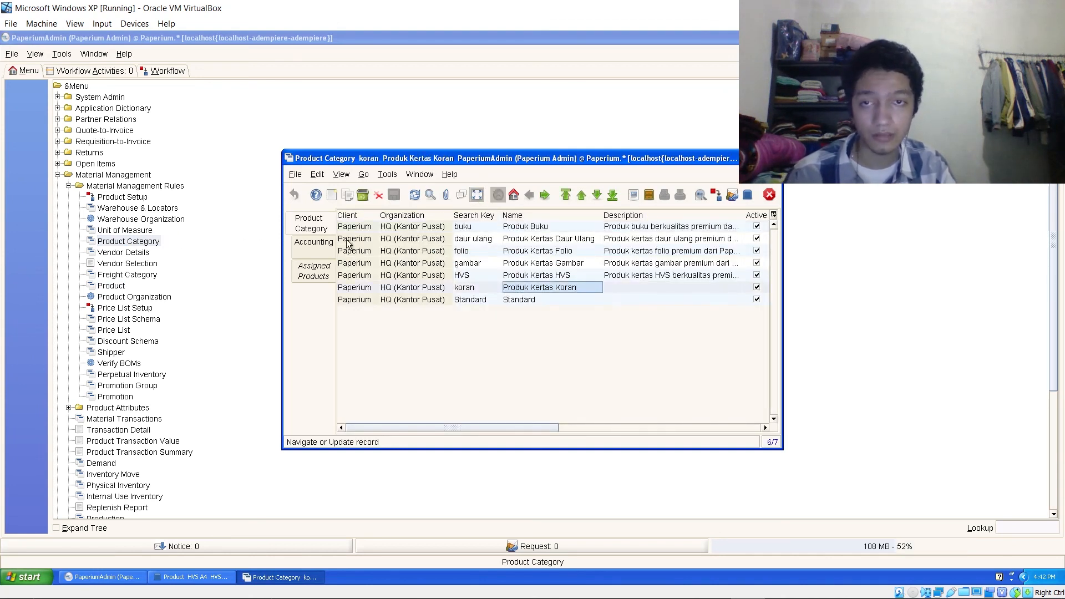
pyautogui.click(322, 280)
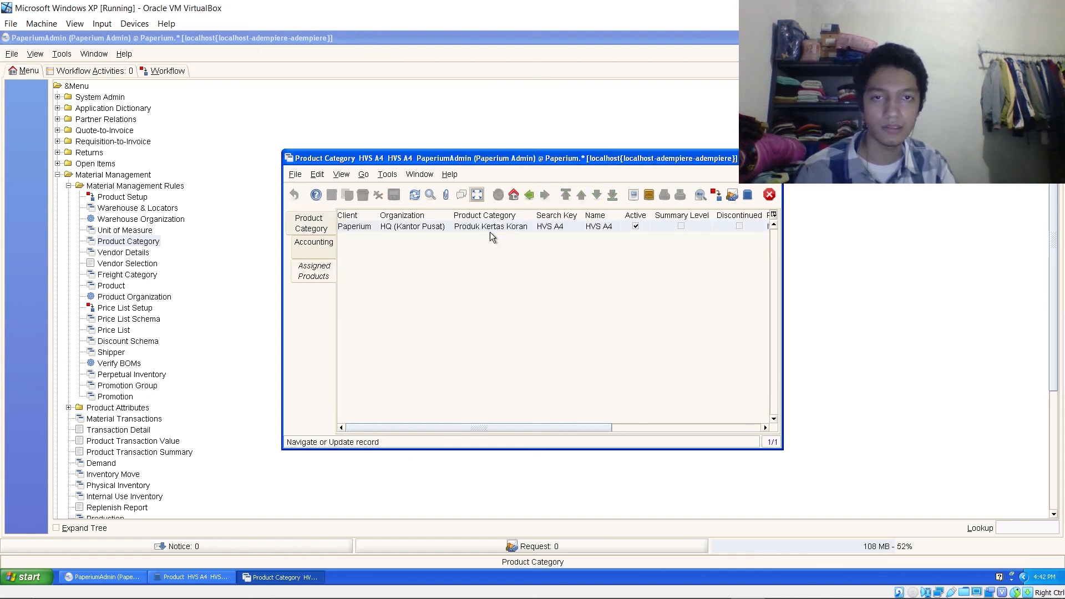
pyautogui.click(550, 225)
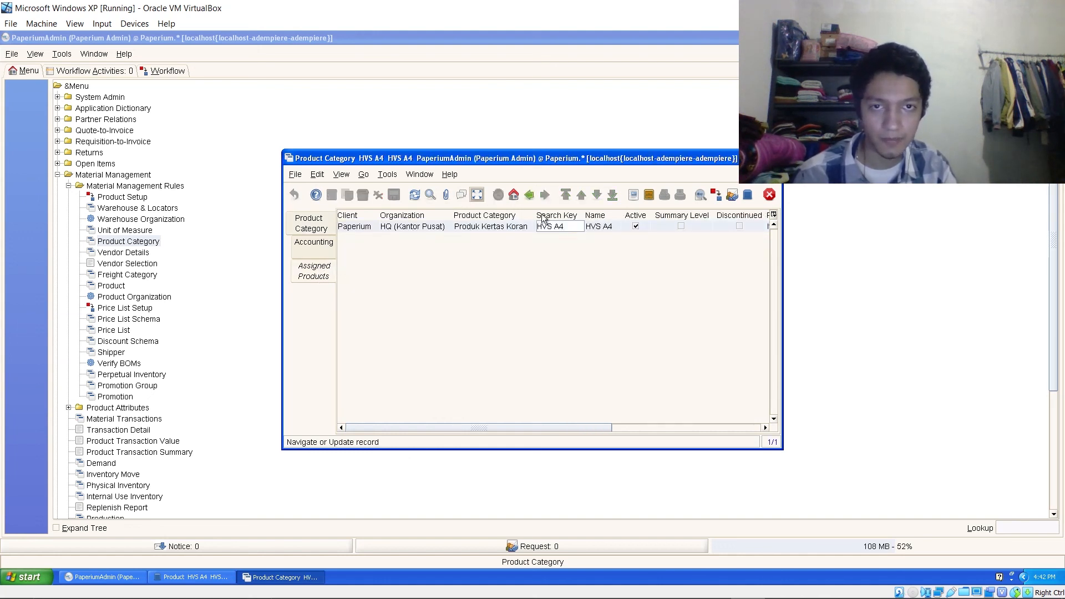
pyautogui.click(478, 195)
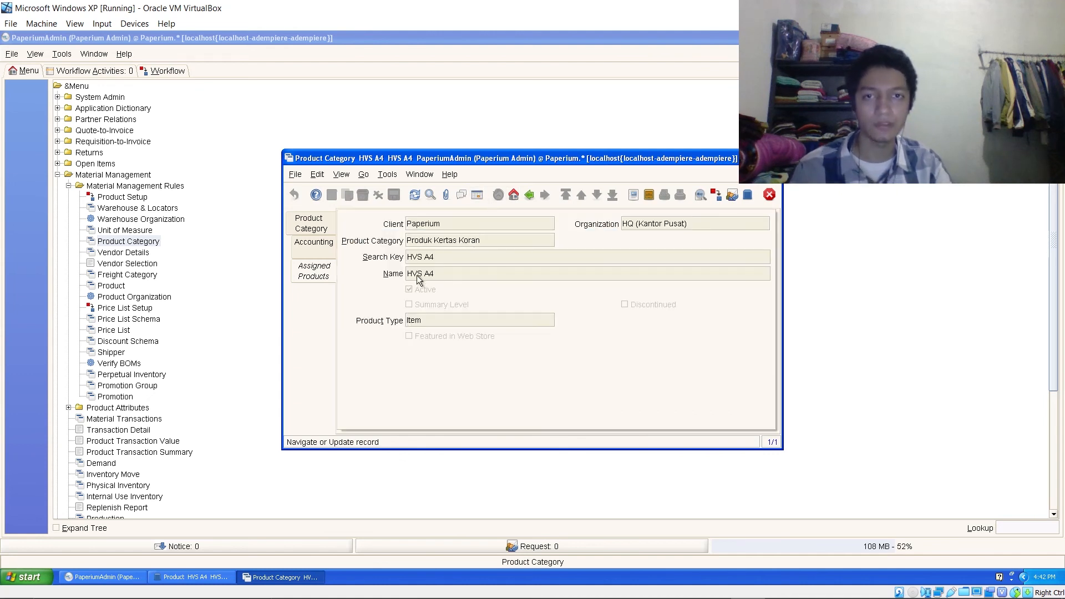